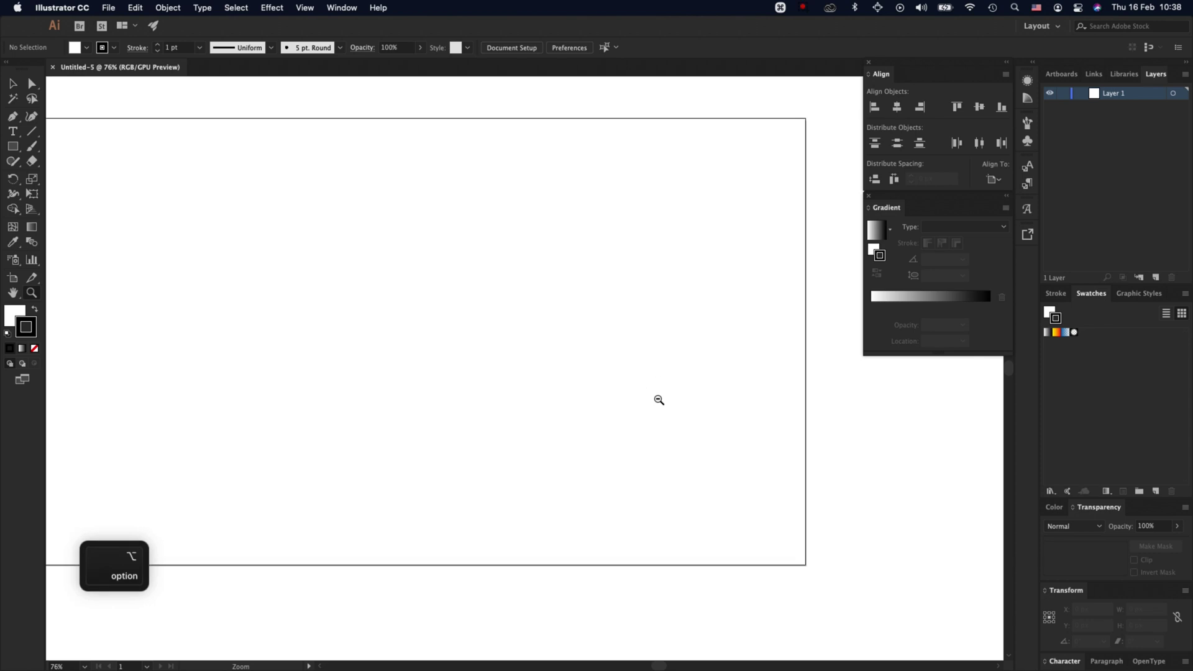
Step: Switch to Finder and bring the black rippled-sand JPG from the 001assets folder into the Illustrator document
left_click(659, 398, "alt")
left_click(659, 398, "alt")
left_click(659, 398, "alt")
key("space")
left_click_drag(511, 332, 719, 397)
key("v")
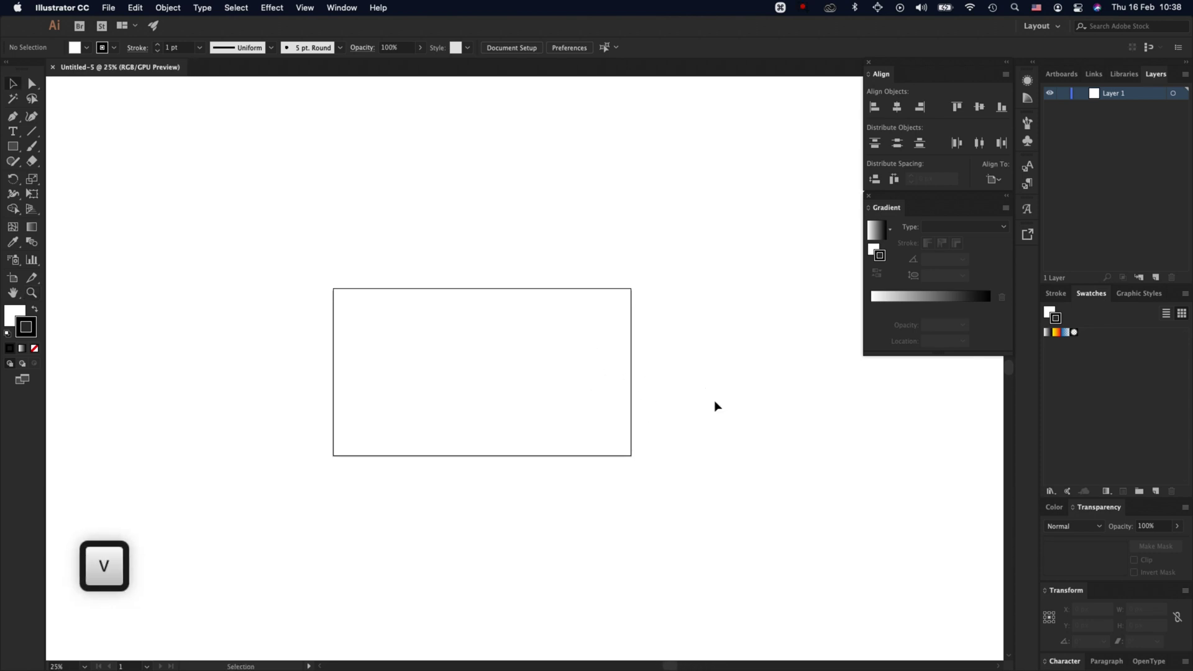
left_click(711, 405)
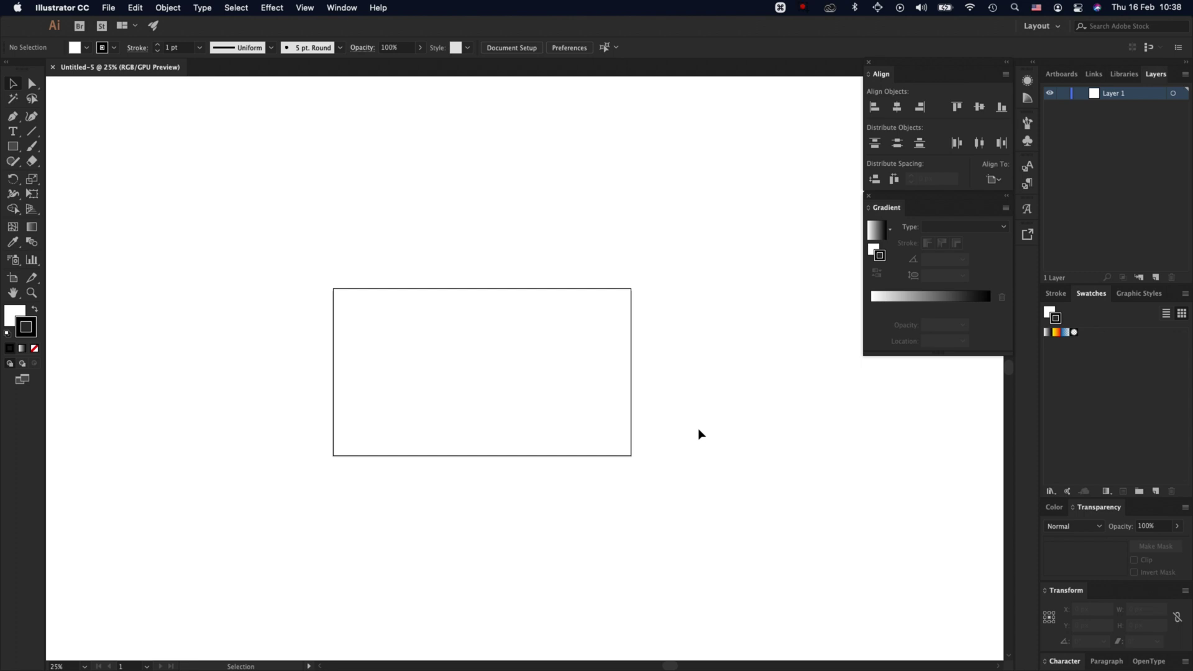
key("super+Tab")
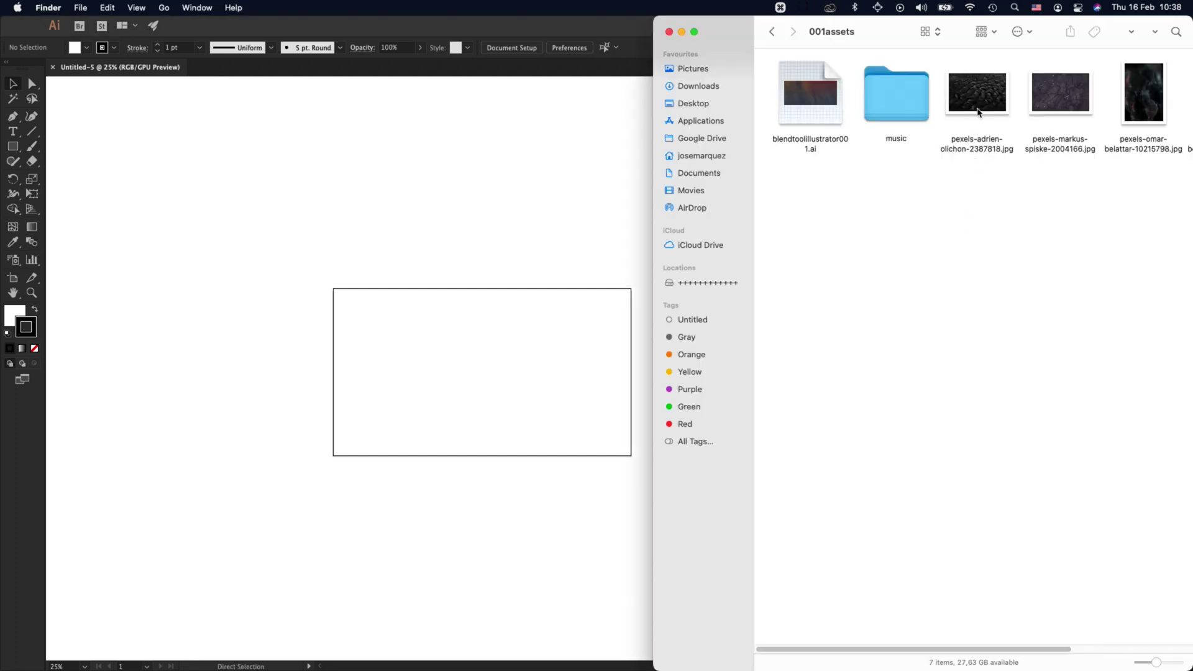
left_click_drag(977, 112, 503, 508)
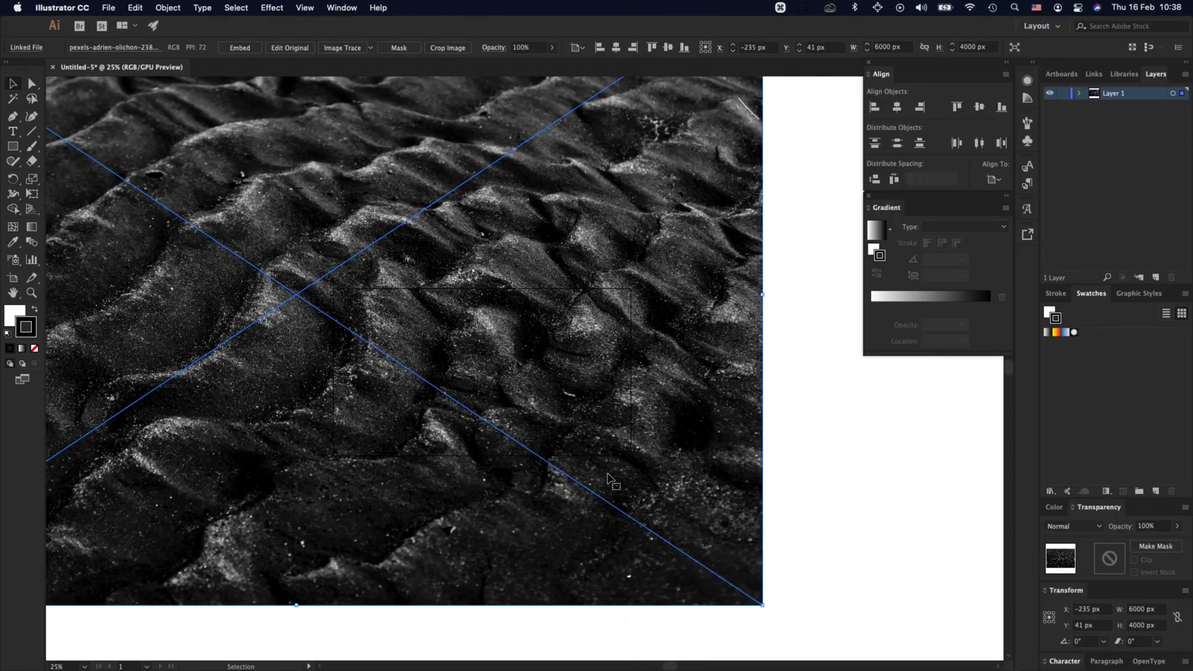
Step: Scale the placed sand photo proportionally to 3000 × 2000 px and position it centred over the artboard
left_click_drag(763, 294, 297, 323)
left_click_drag(221, 359, 641, 434)
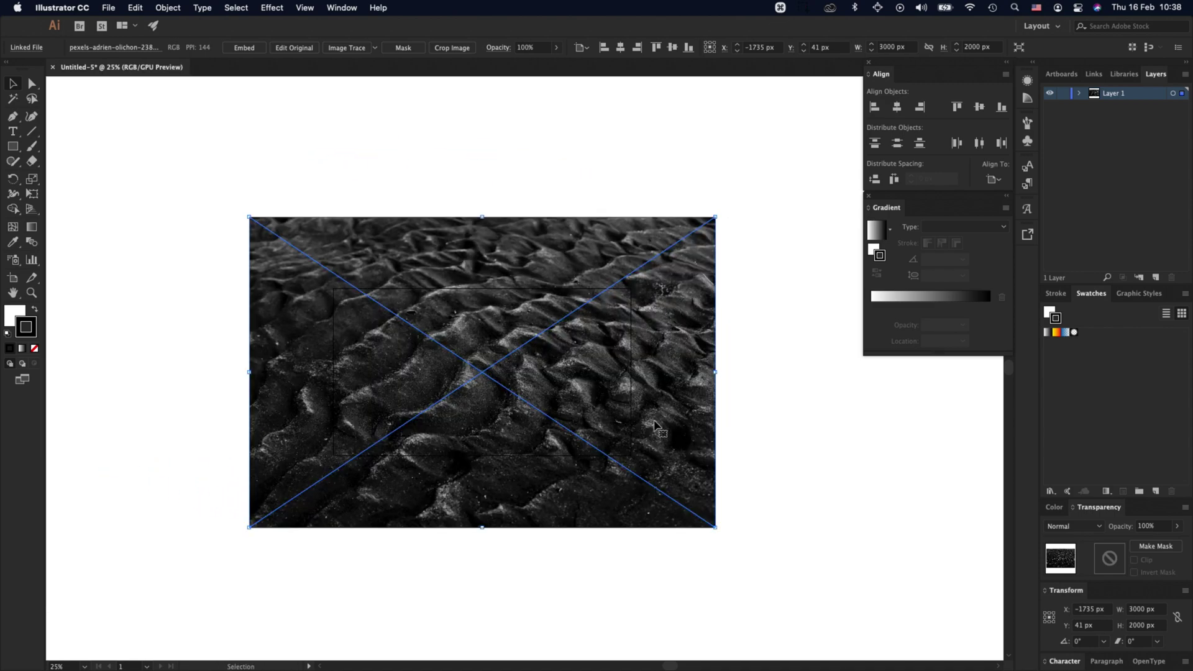
left_click(767, 384)
Step: Create a 1920 × 1080 px rectangle and centre it horizontally and vertically on the artboard
left_click(13, 146)
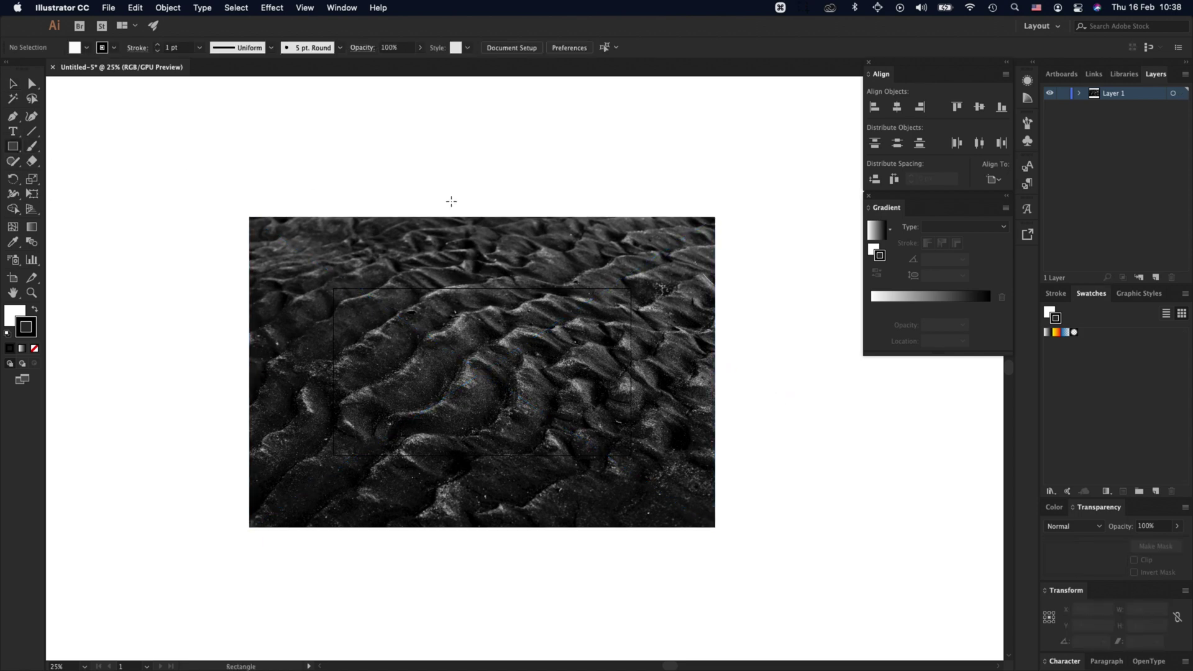
left_click(752, 386)
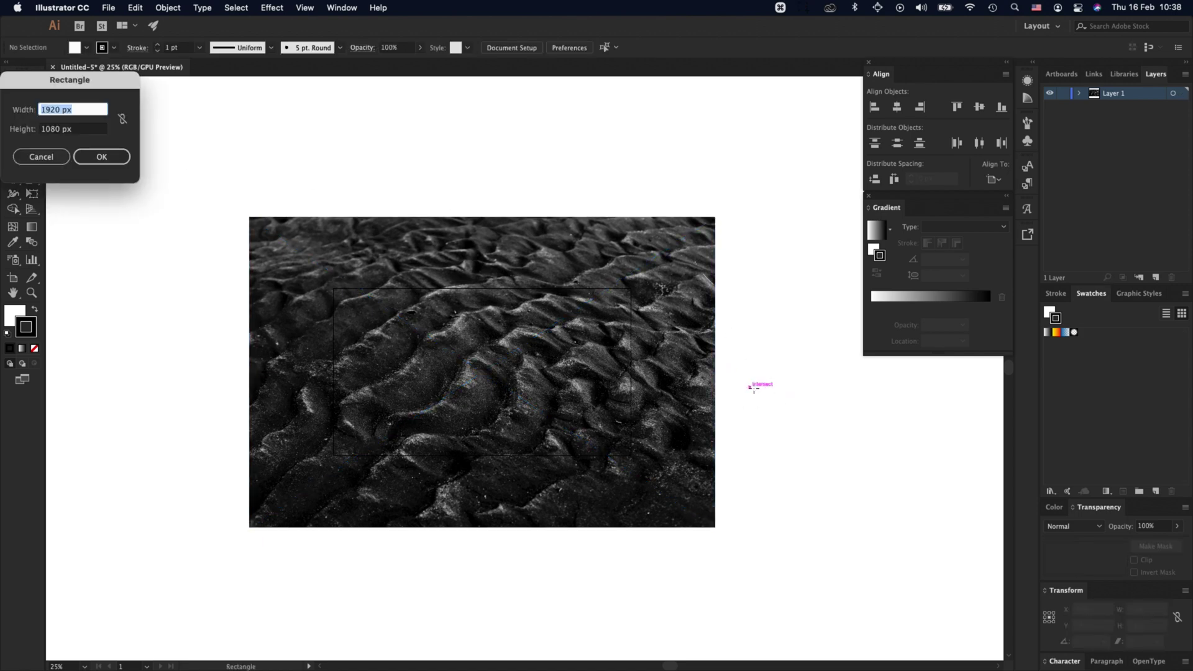
key("Return")
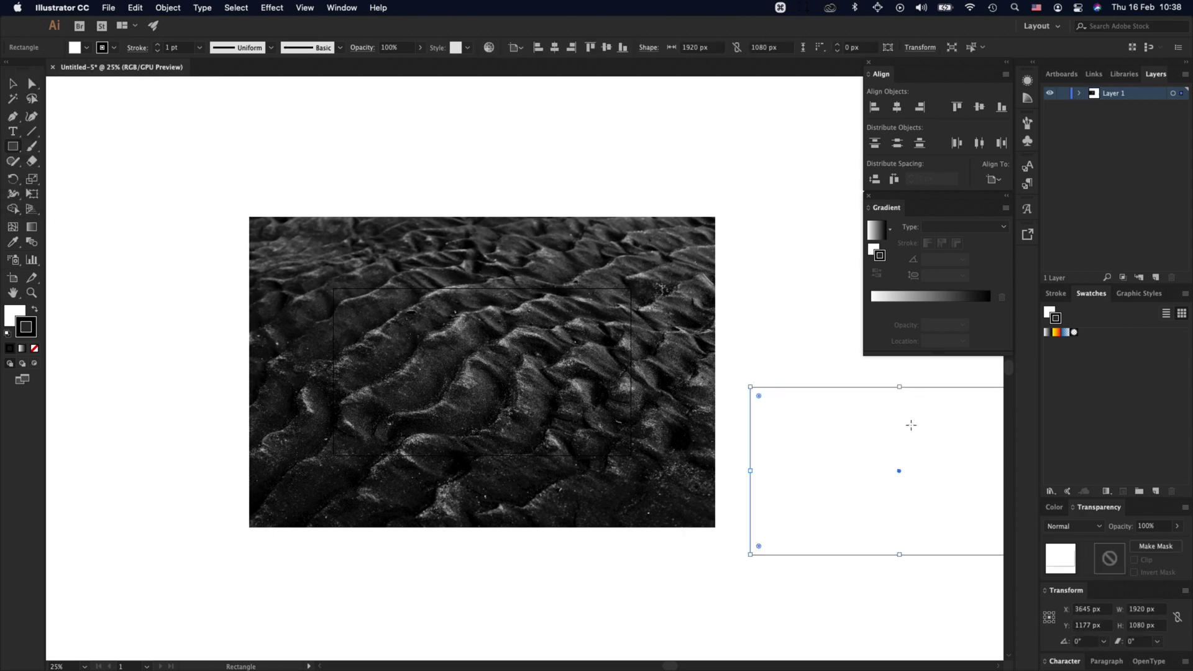
left_click(896, 107)
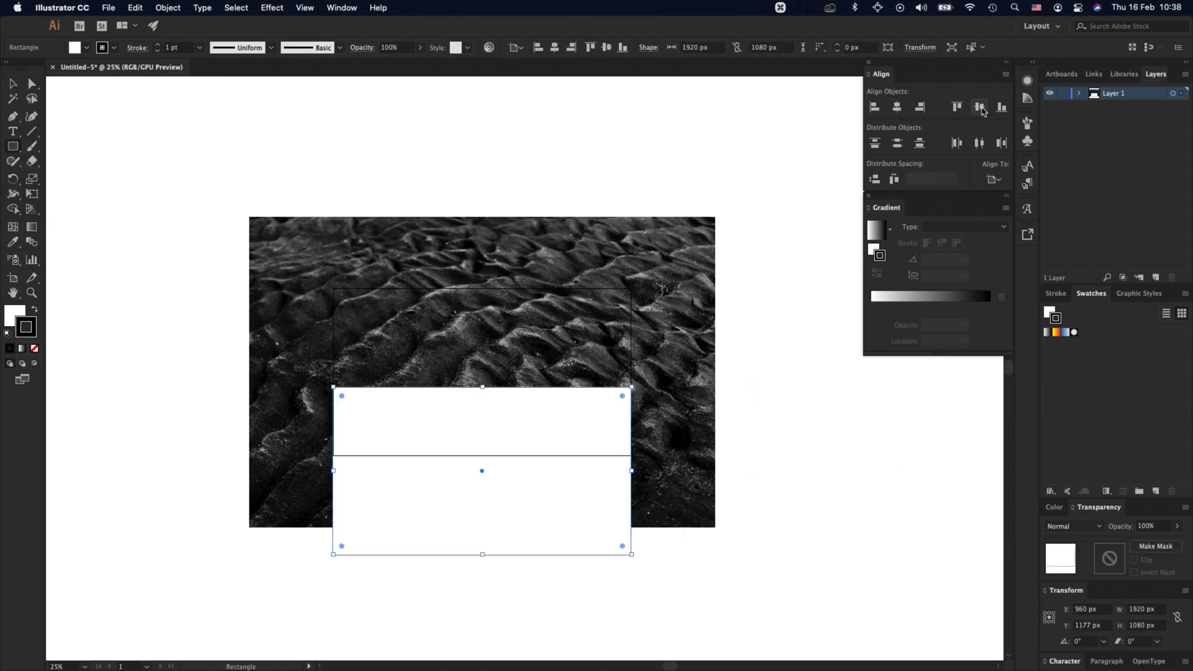
left_click(979, 107)
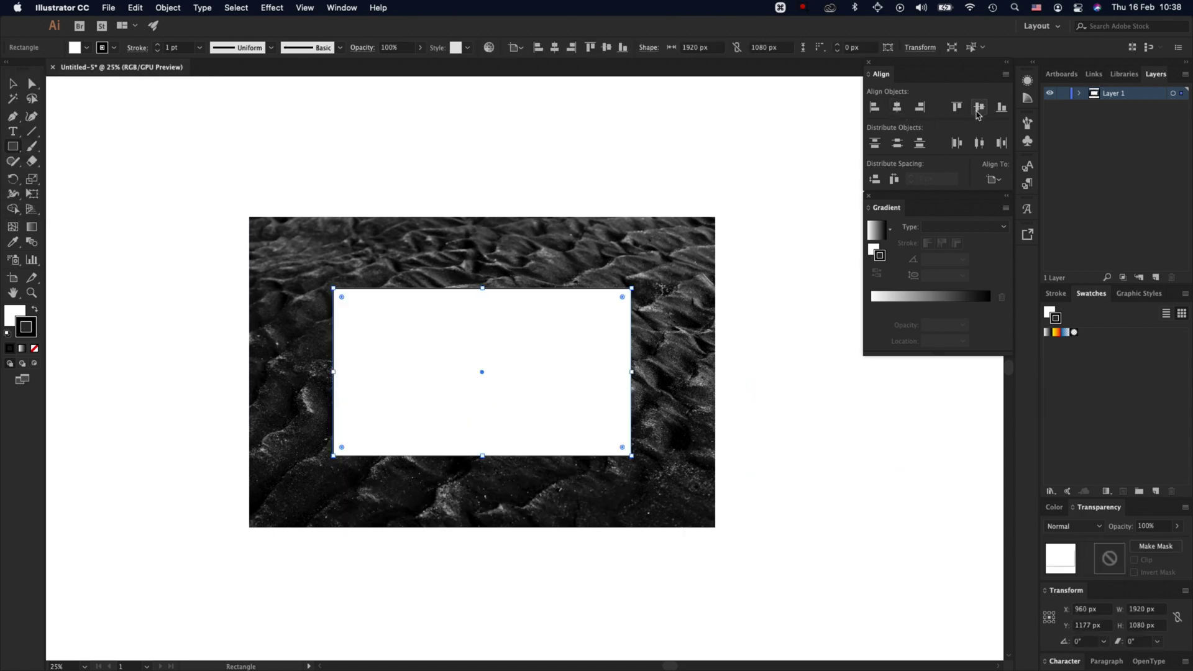
key("v")
left_click(754, 366)
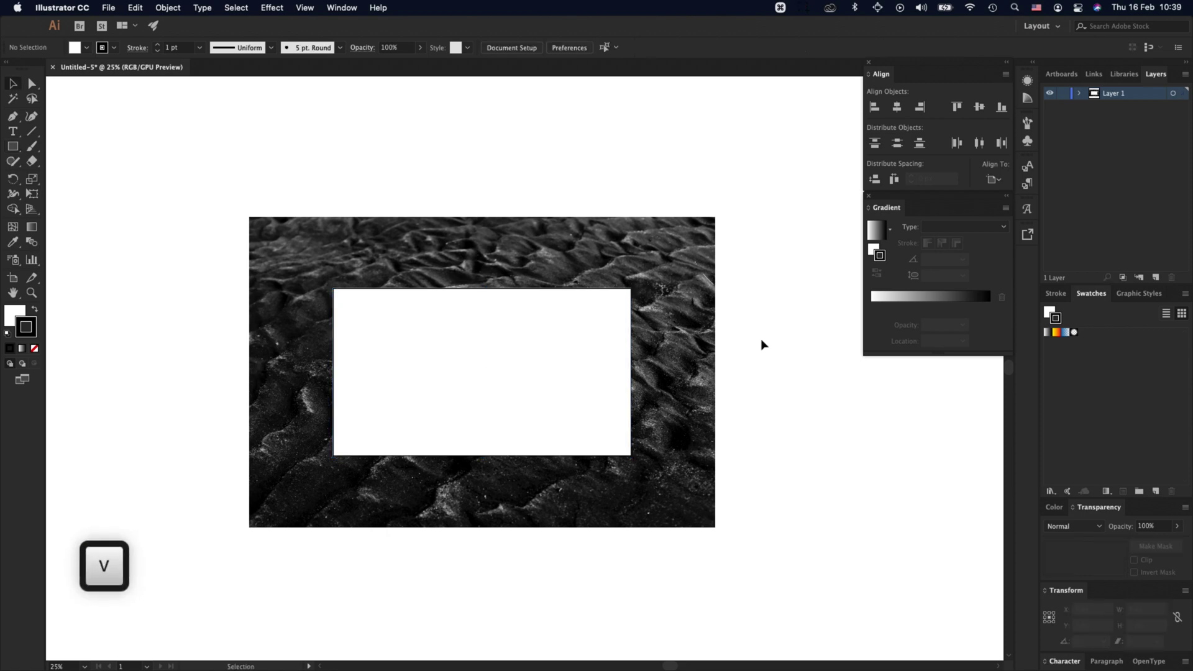
Step: Make a clipping mask from the white rectangle and the sand photo to crop the photo to the artboard
left_click_drag(760, 339, 555, 411)
right_click(555, 411)
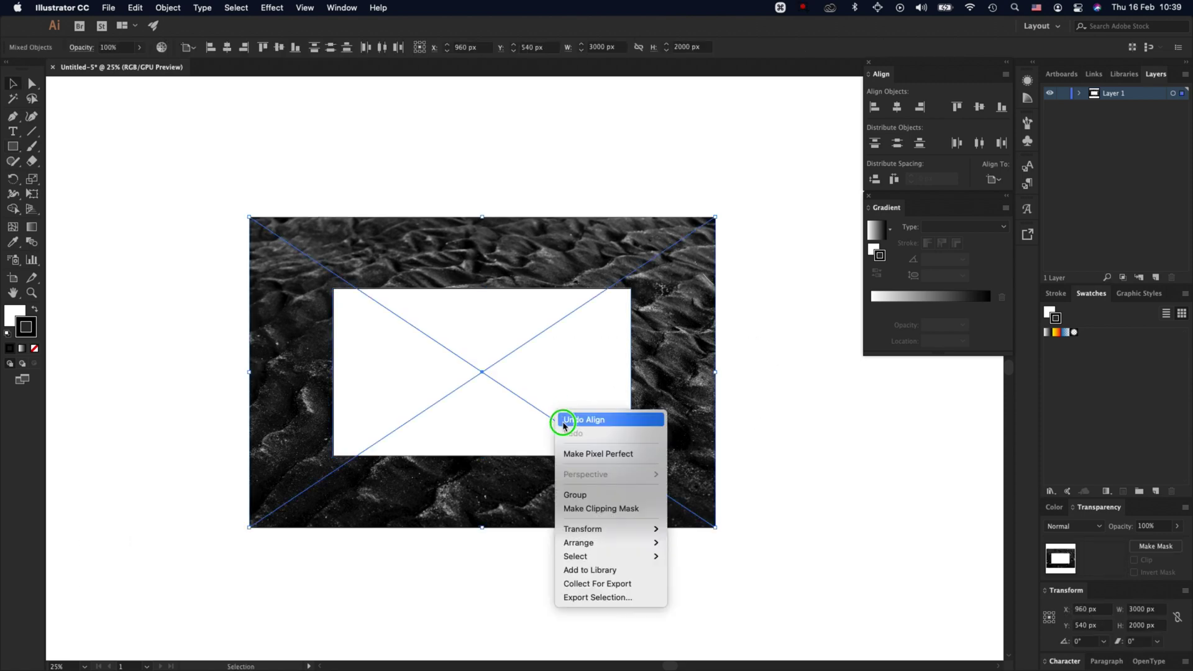
left_click(575, 507)
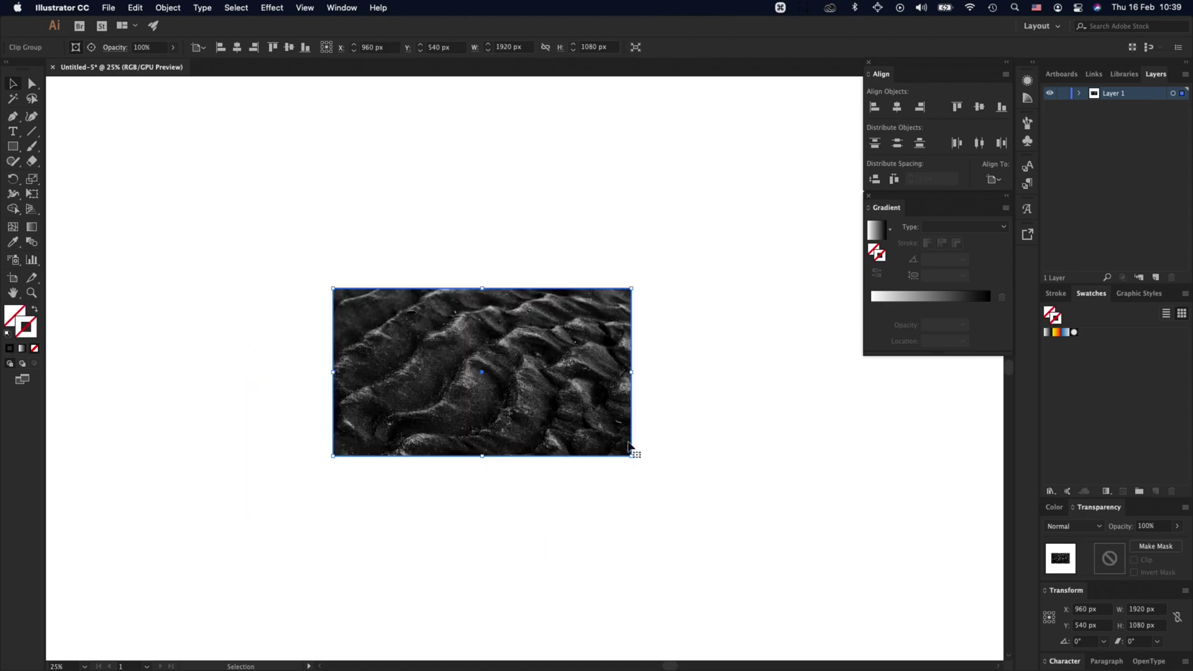
left_click(673, 417)
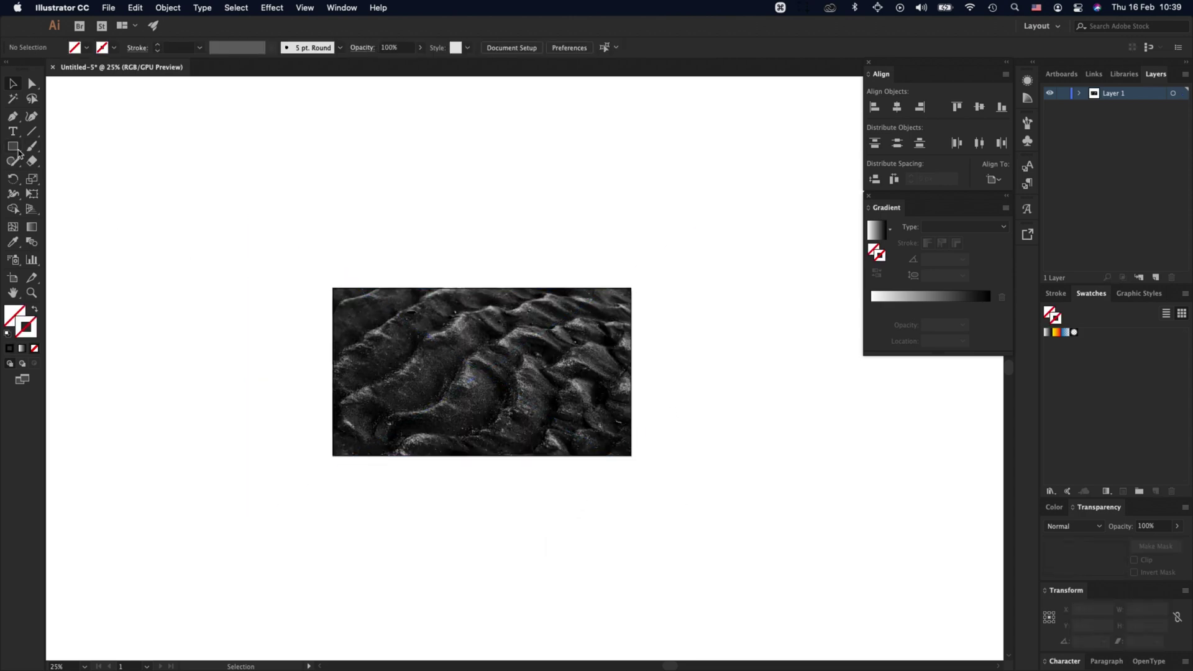
Step: Create another 1920 × 1080 px rectangle beside the artboard and fill it with black (000000)
left_click(15, 148)
left_click(677, 384)
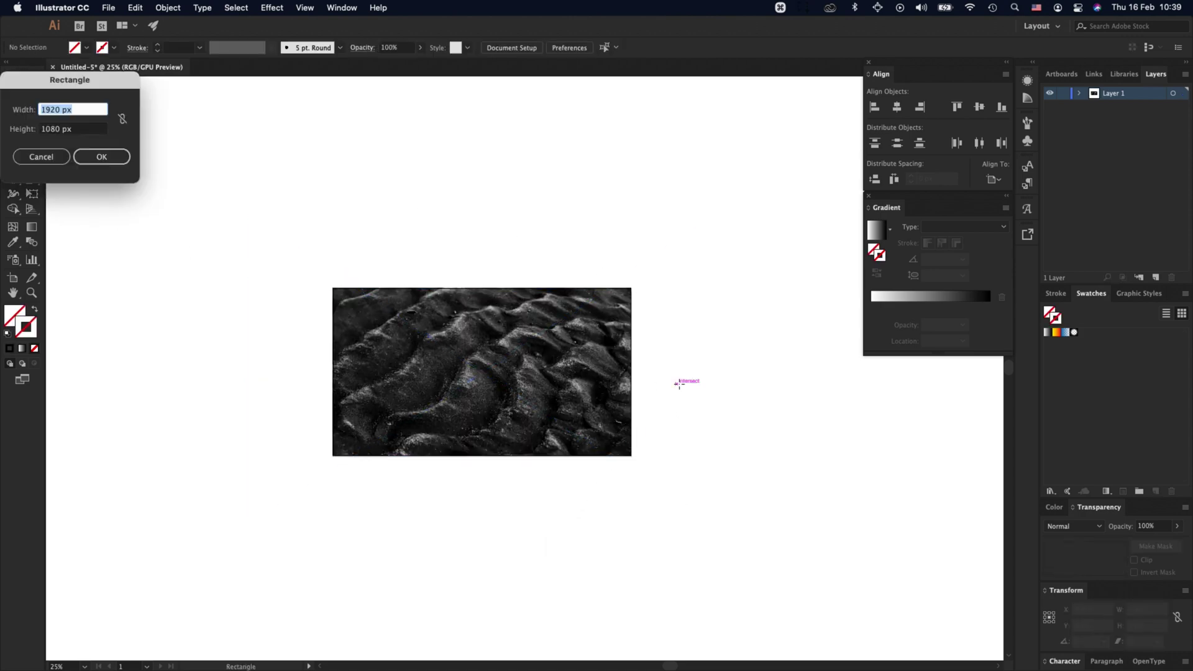
left_click(99, 156)
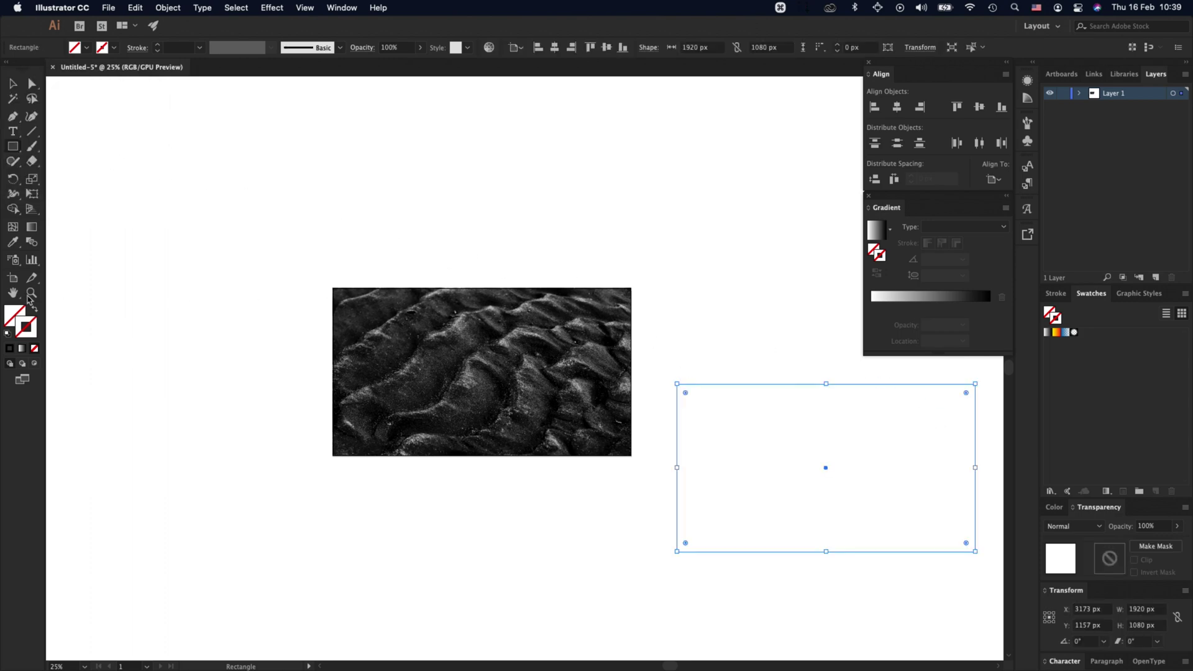
left_click(16, 313)
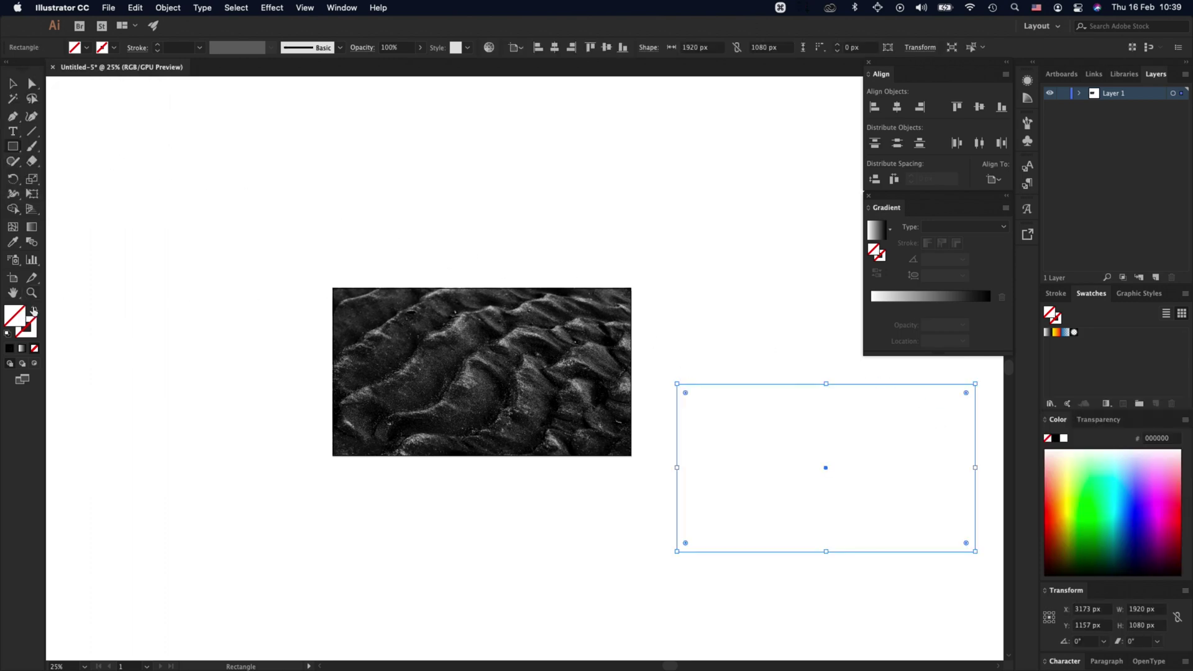
left_click(1056, 439)
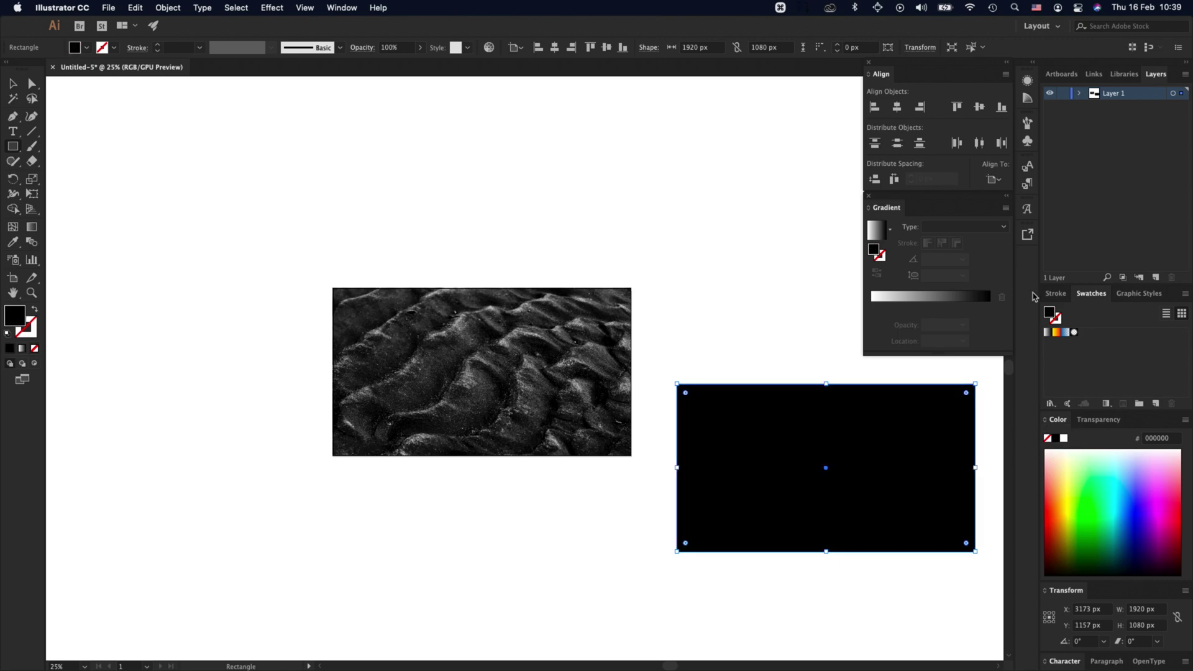
Step: Lower the black rectangle's fill opacity to 50% in its appearance settings
left_click(1028, 83)
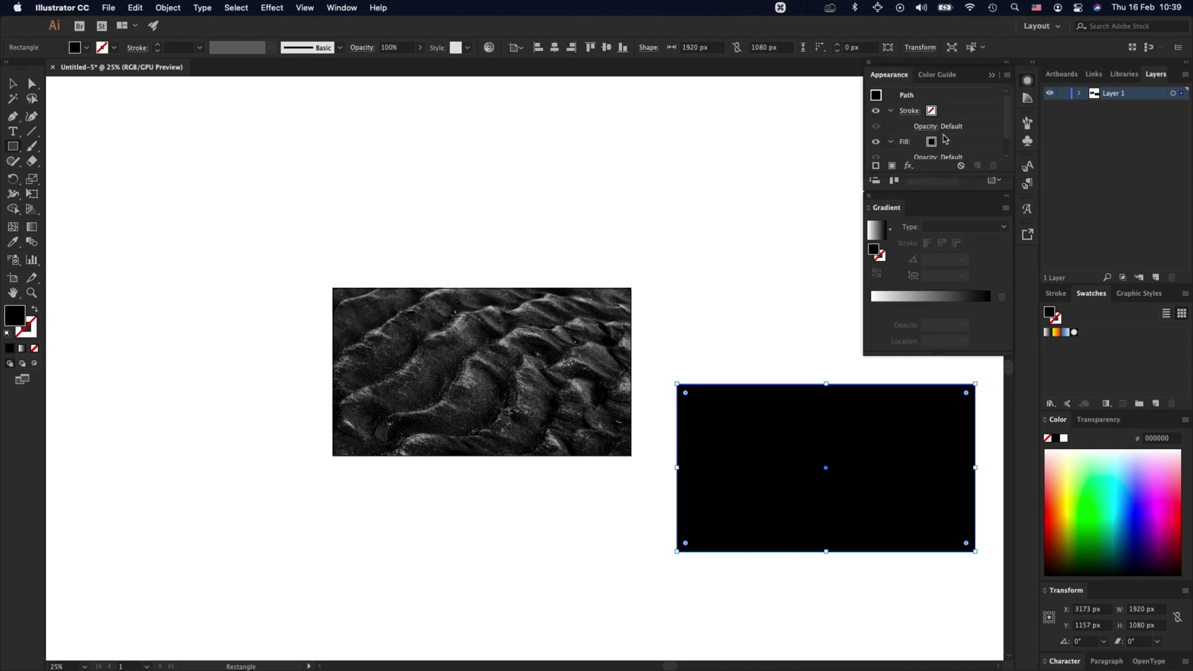
left_click(926, 157)
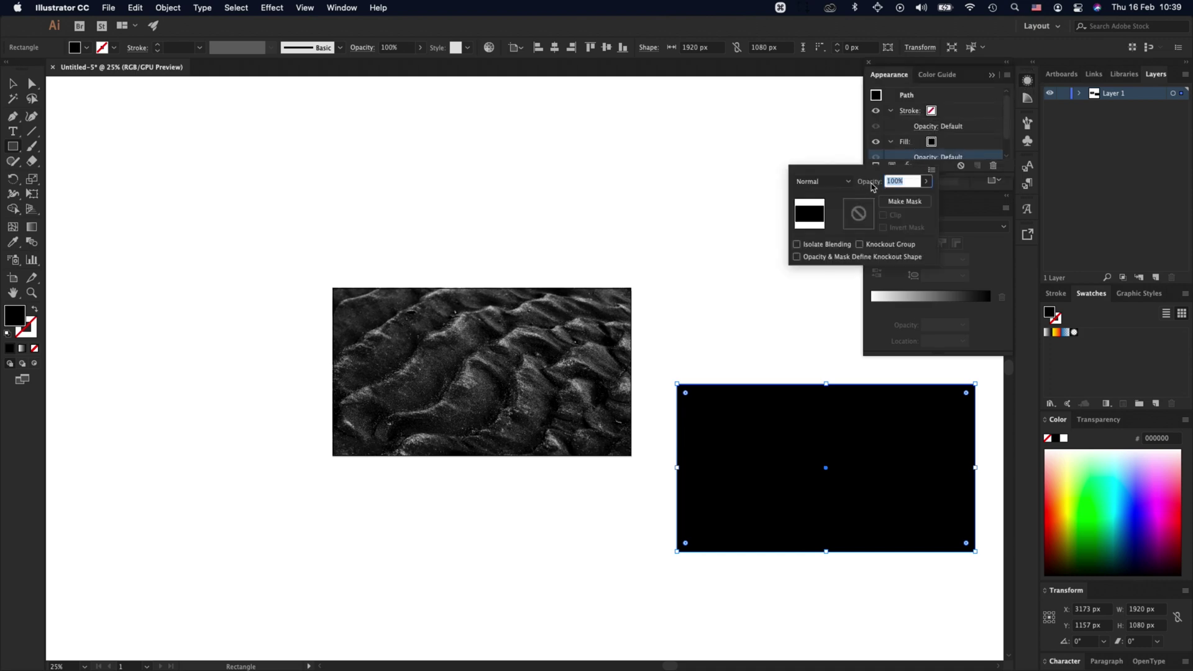
key("shift+Down")
key("shift+Down")
key("shift+Down")
key("shift+Down")
key("shift+Down")
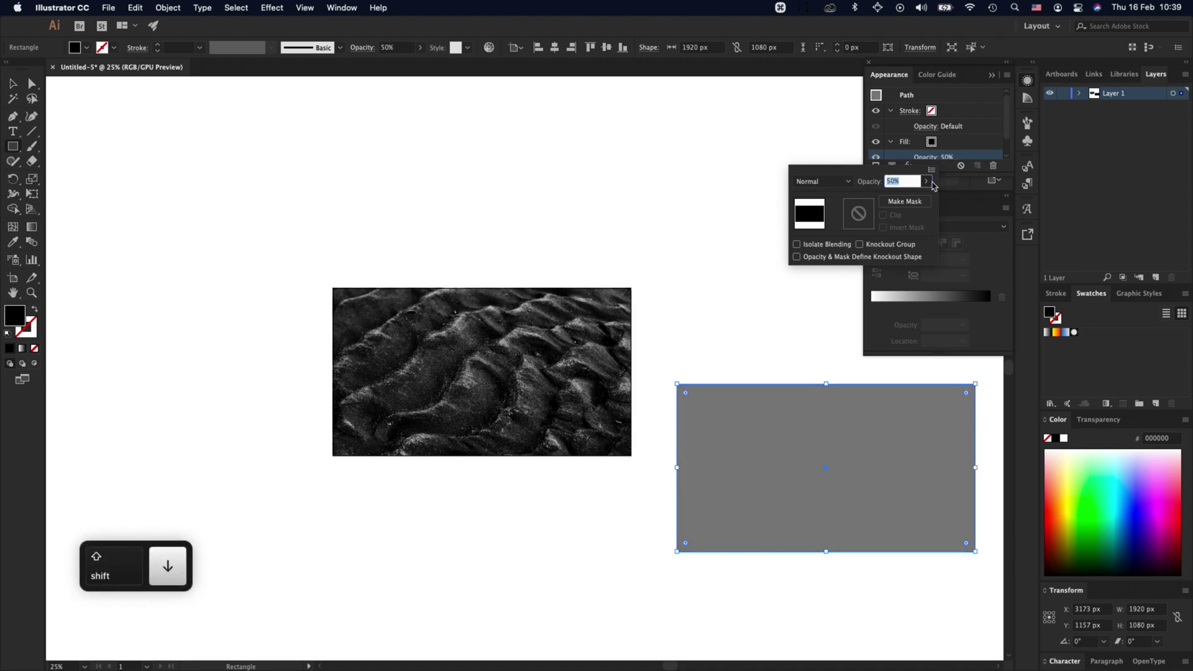
left_click(821, 406)
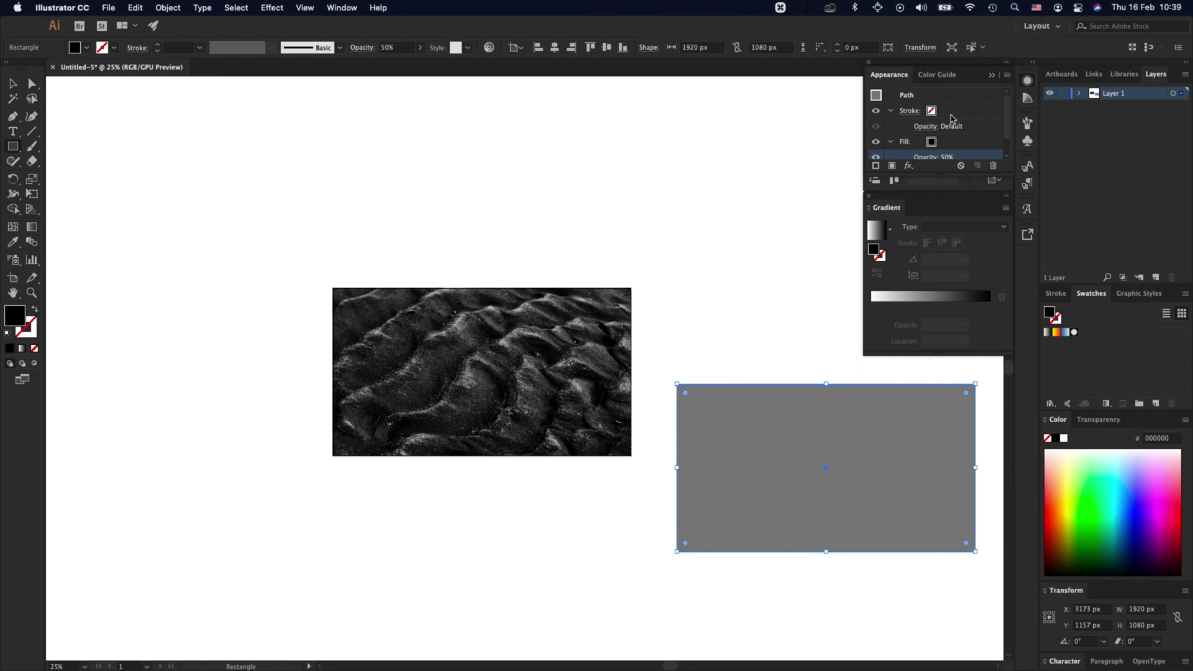
left_click(1030, 82)
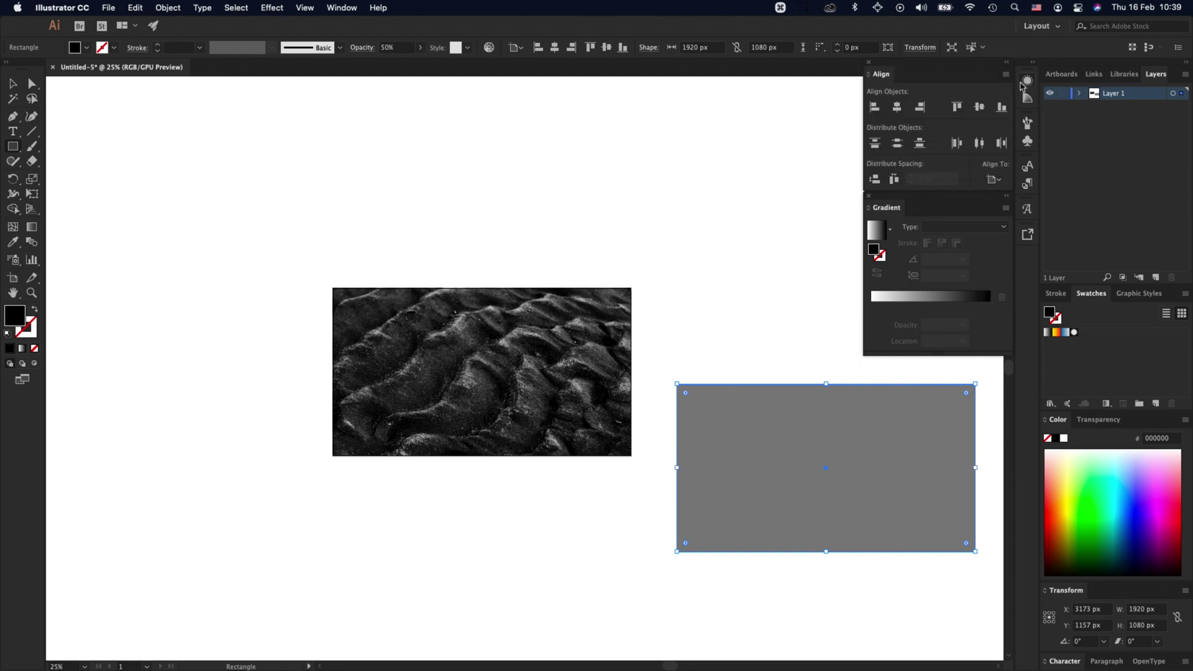
Step: Centre the semi-transparent black rectangle horizontally and vertically on the artboard over the photo
left_click(897, 107)
left_click(980, 106)
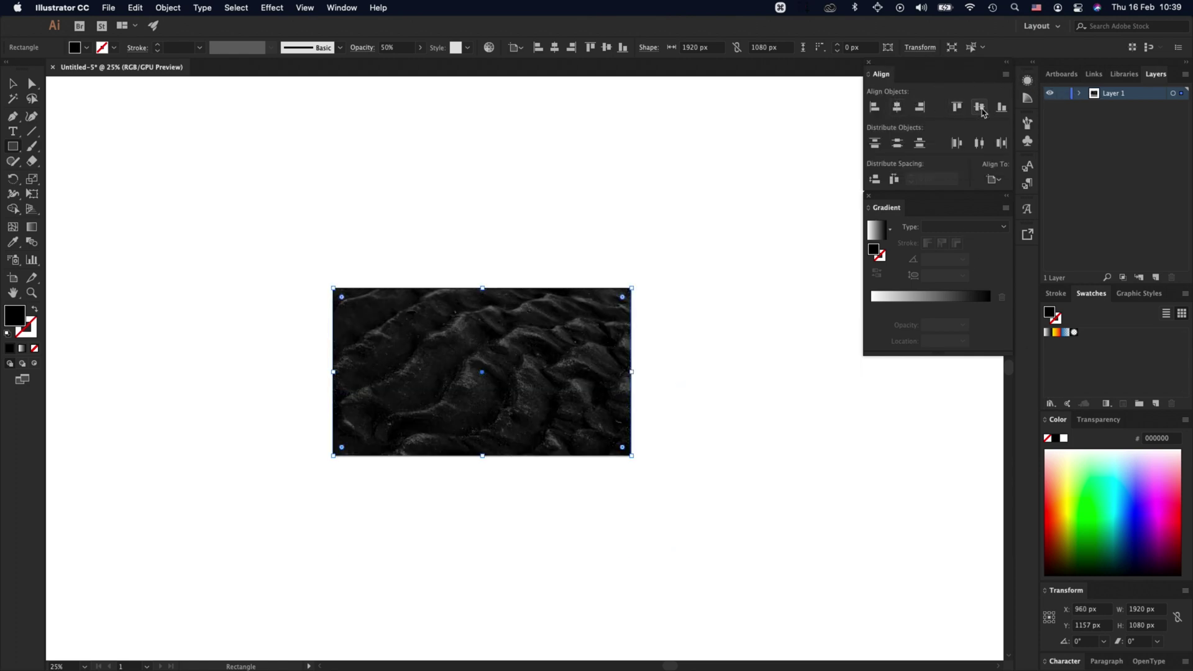
key("v")
left_click(696, 417)
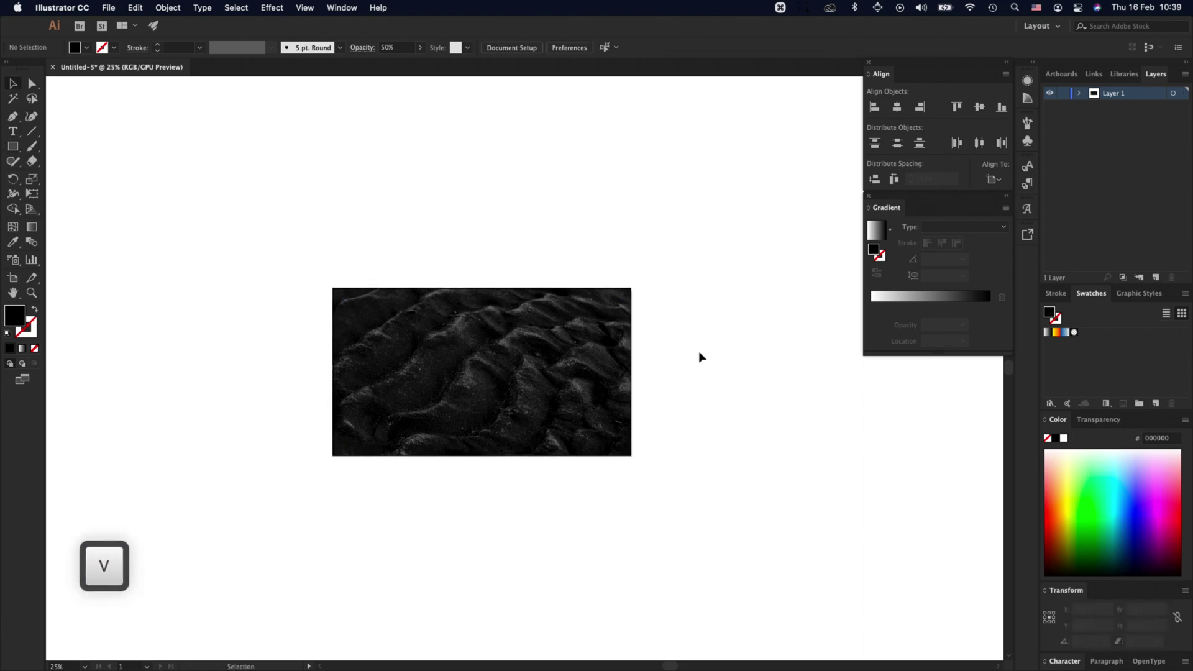
Step: Add a new layer above the background artwork and lock Layer 1
left_click_drag(699, 346, 596, 429)
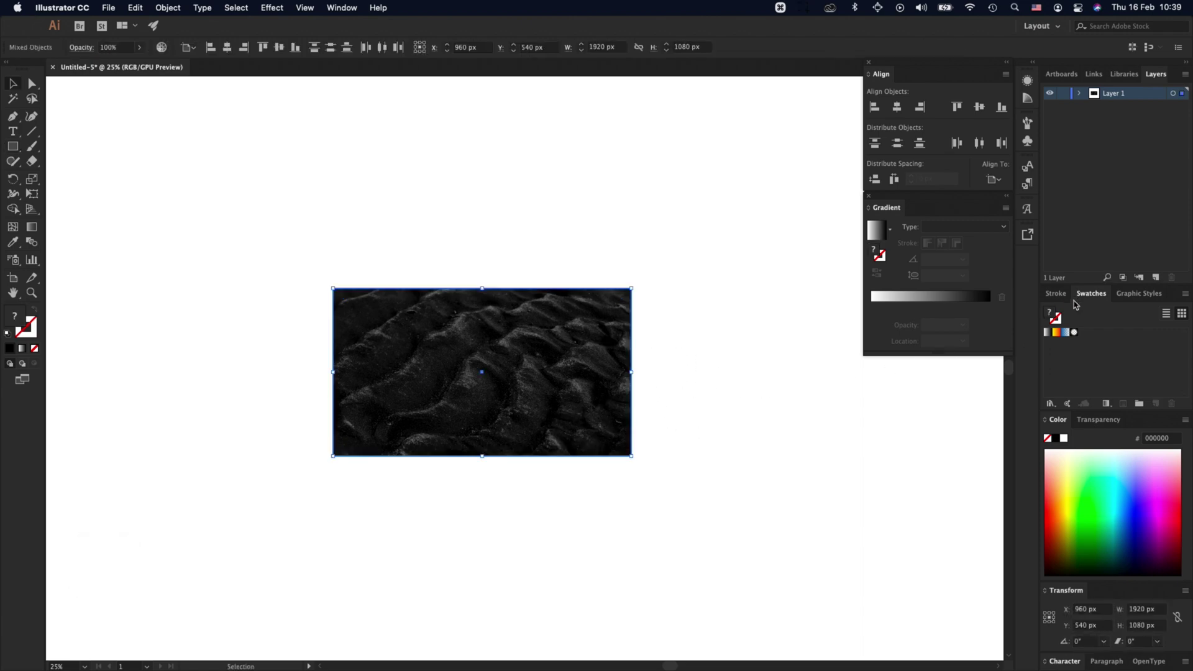
left_click(1156, 278)
left_click(1063, 107)
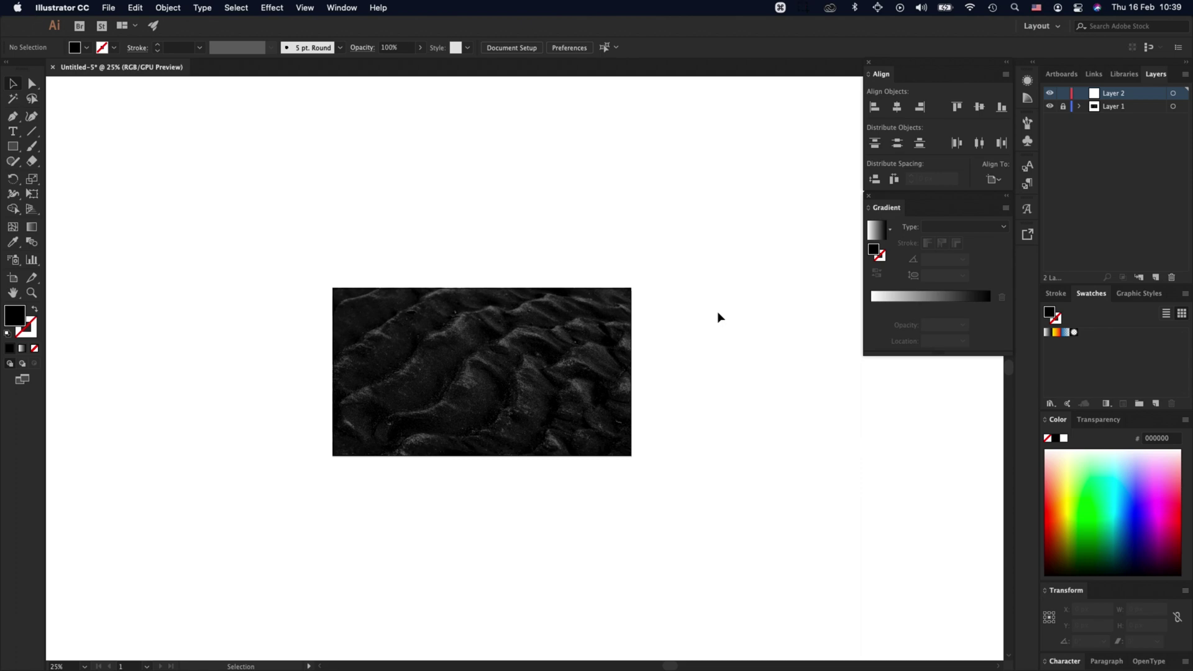
Step: Paint a freehand wavy line about 3999 px wide and 838 px high across the photo with the Paintbrush
left_click(32, 147)
mouse_move(149, 385)
left_mouse_down()
mouse_move(227, 387)
mouse_move(294, 356)
mouse_move(310, 260)
mouse_move(338, 351)
mouse_move(394, 361)
mouse_move(427, 330)
mouse_move(476, 316)
mouse_move(518, 343)
mouse_move(594, 339)
mouse_move(772, 362)
left_mouse_up()
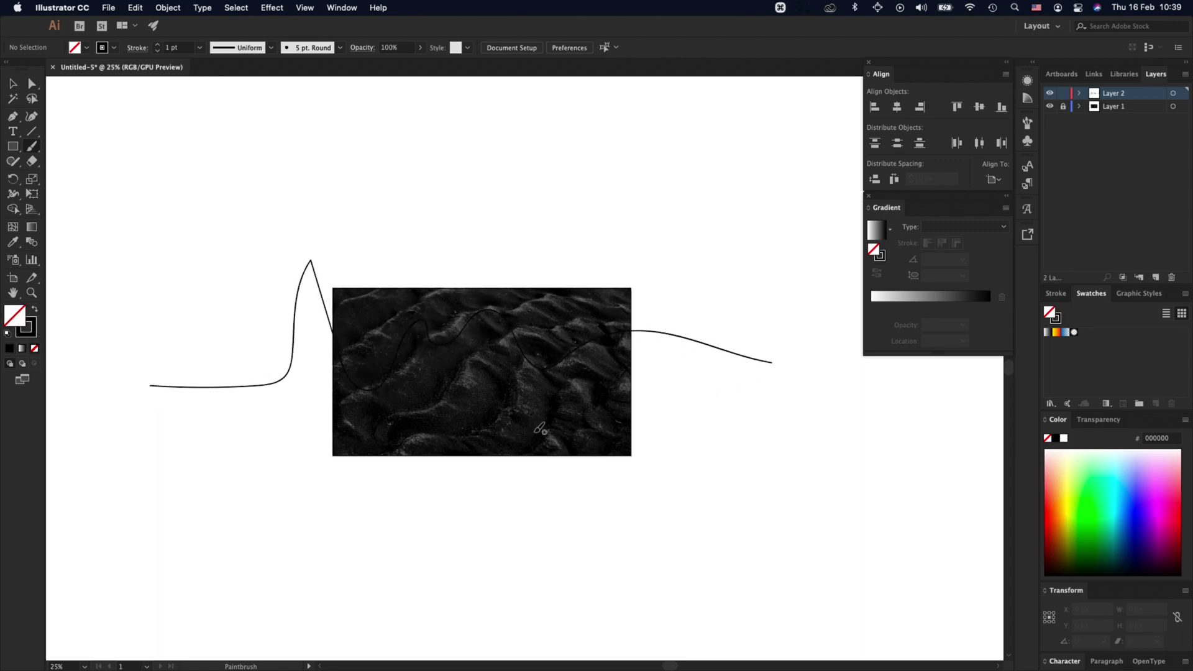
key("v")
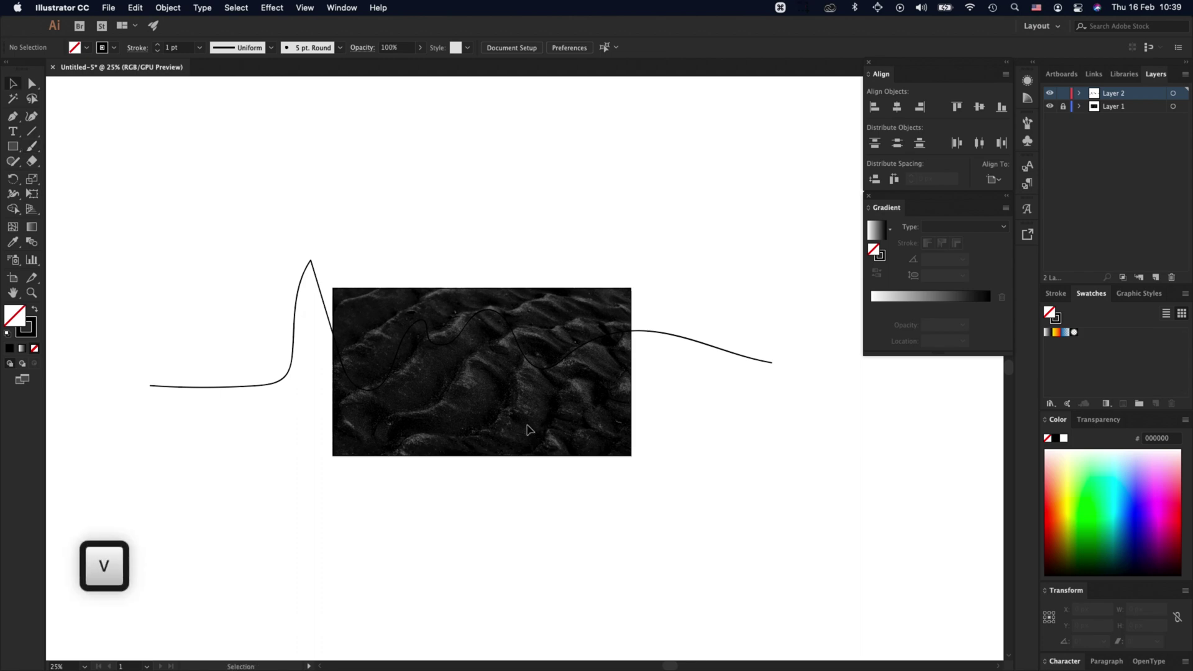
Step: Apply the yellow-to-red gradient swatch to the wavy line's stroke and move its orange-red stop to 69.39%
left_click(335, 344)
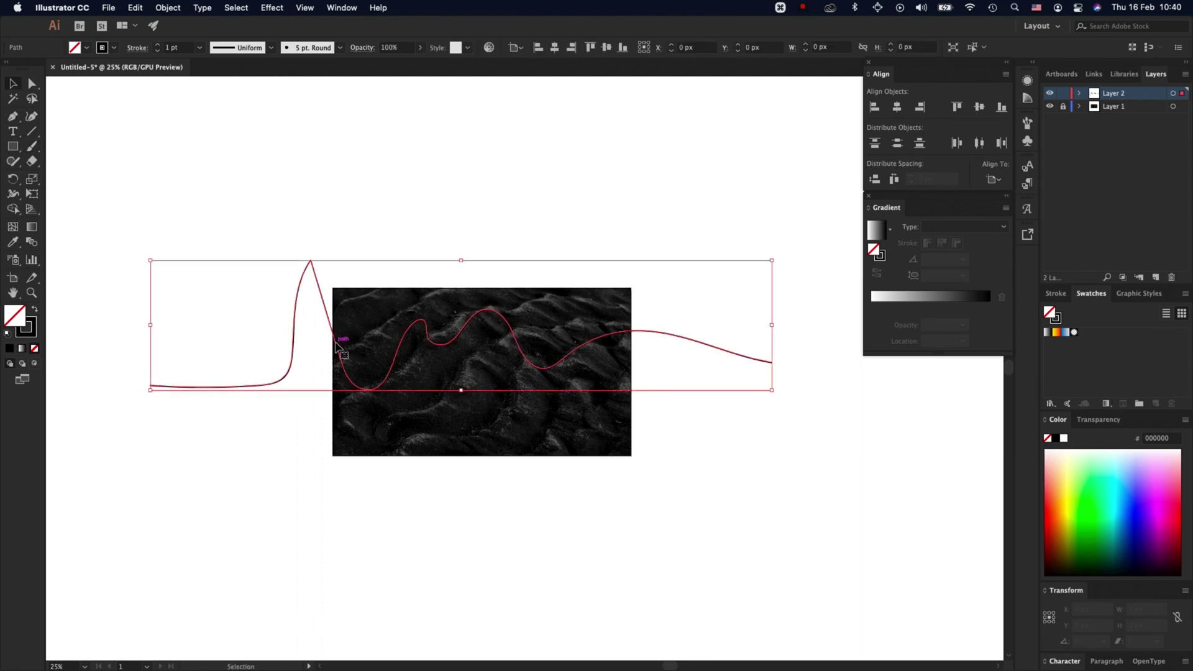
left_click(33, 334)
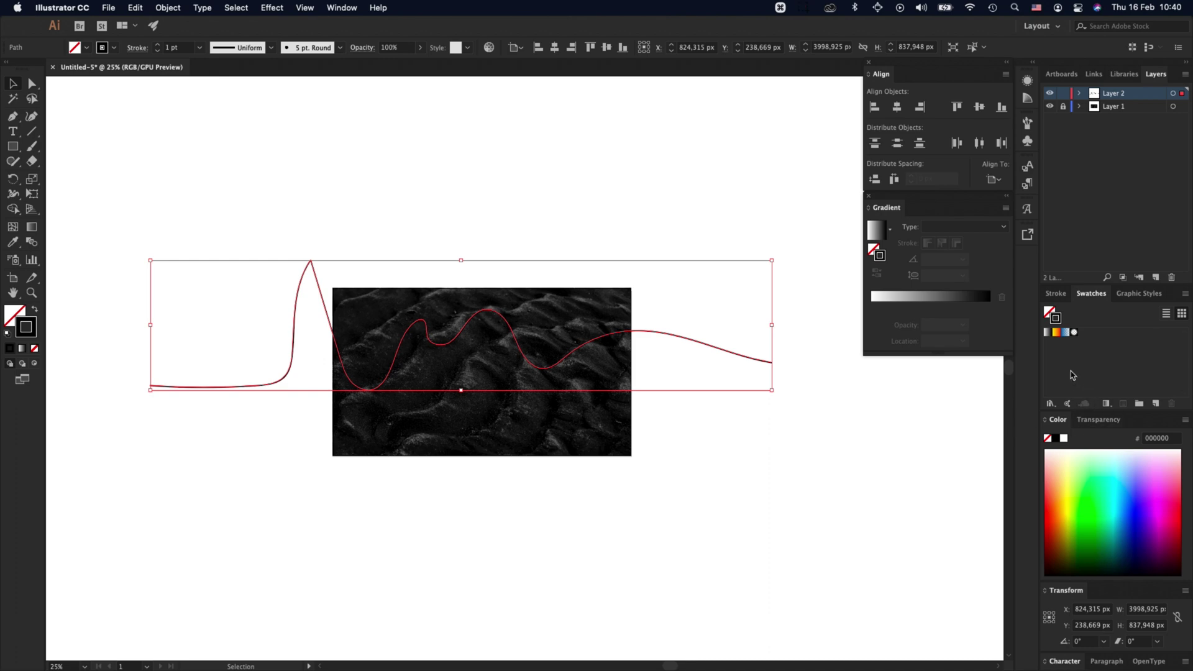
left_click(1058, 334)
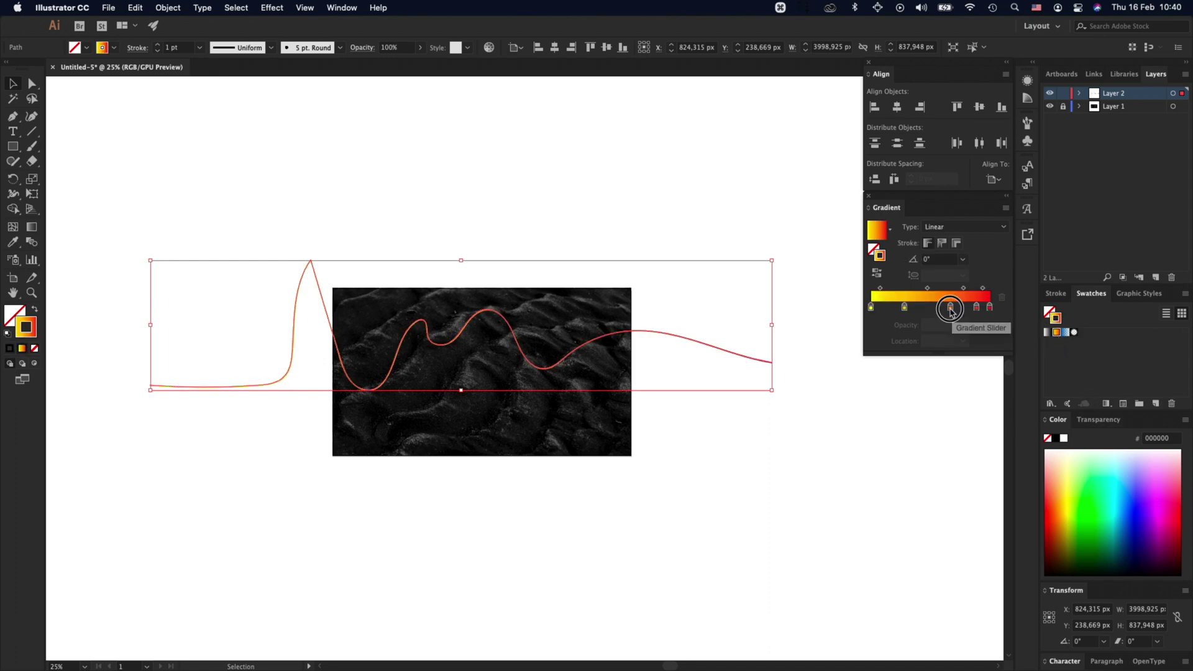
left_click_drag(950, 307, 954, 307)
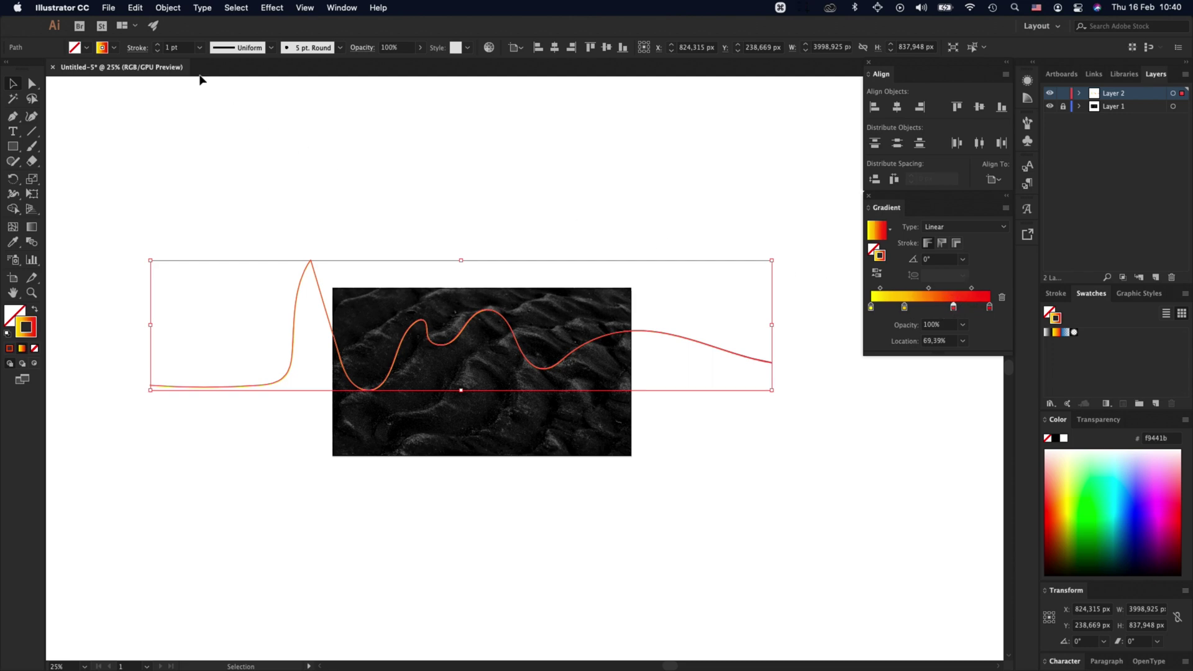
Step: Set the wavy line's stroke weight to 0.75 pt and deselect it
left_click(199, 47)
left_click(207, 87)
left_click(768, 416)
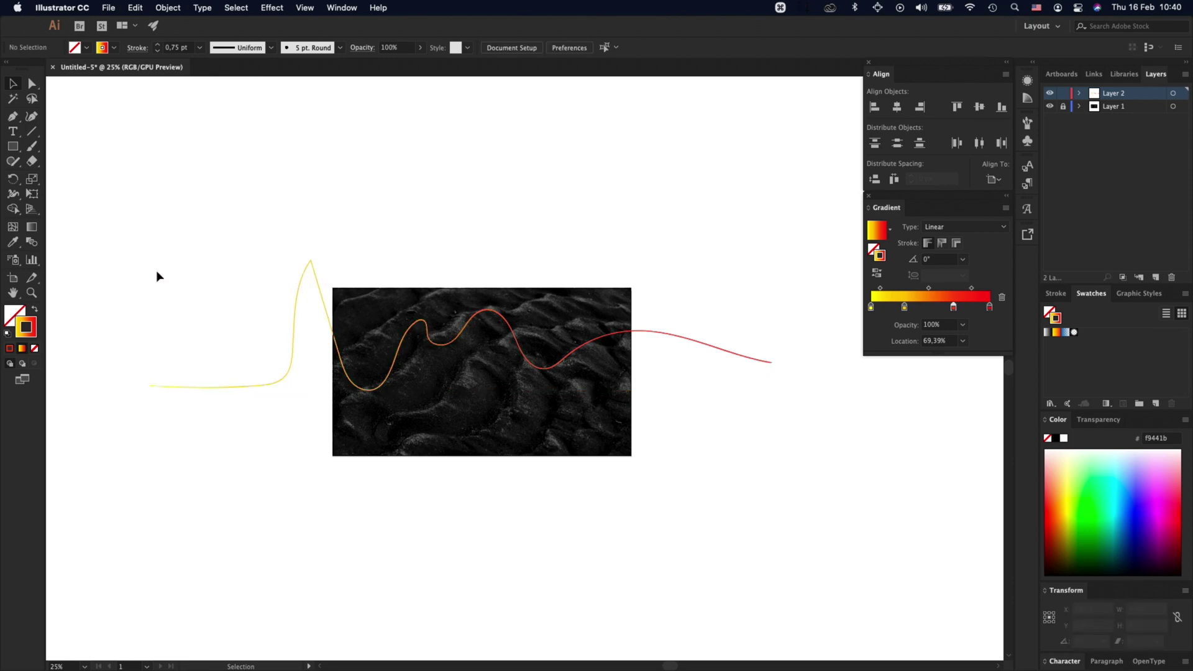
Step: Paint a second, longer freehand wavy line across the photo with the Paintbrush, extending past both sides and crossing the first line
left_click(33, 147)
mouse_move(144, 421)
left_mouse_down()
mouse_move(184, 413)
mouse_move(284, 449)
mouse_move(369, 439)
mouse_move(404, 323)
mouse_move(469, 424)
mouse_move(547, 397)
mouse_move(630, 427)
mouse_move(886, 413)
left_mouse_up()
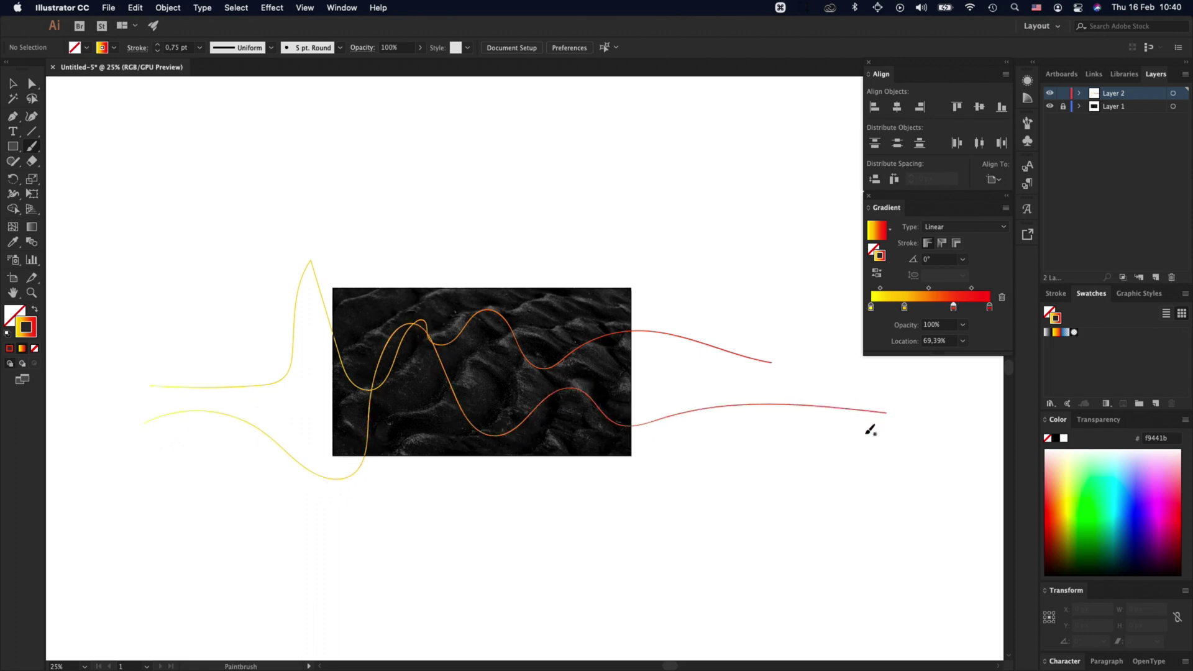
Step: Enlarge the upper wavy line proportionally toward the left to about 4419 px wide and 926 px high
key("v")
left_click(552, 368)
left_click_drag(152, 330, 86, 330)
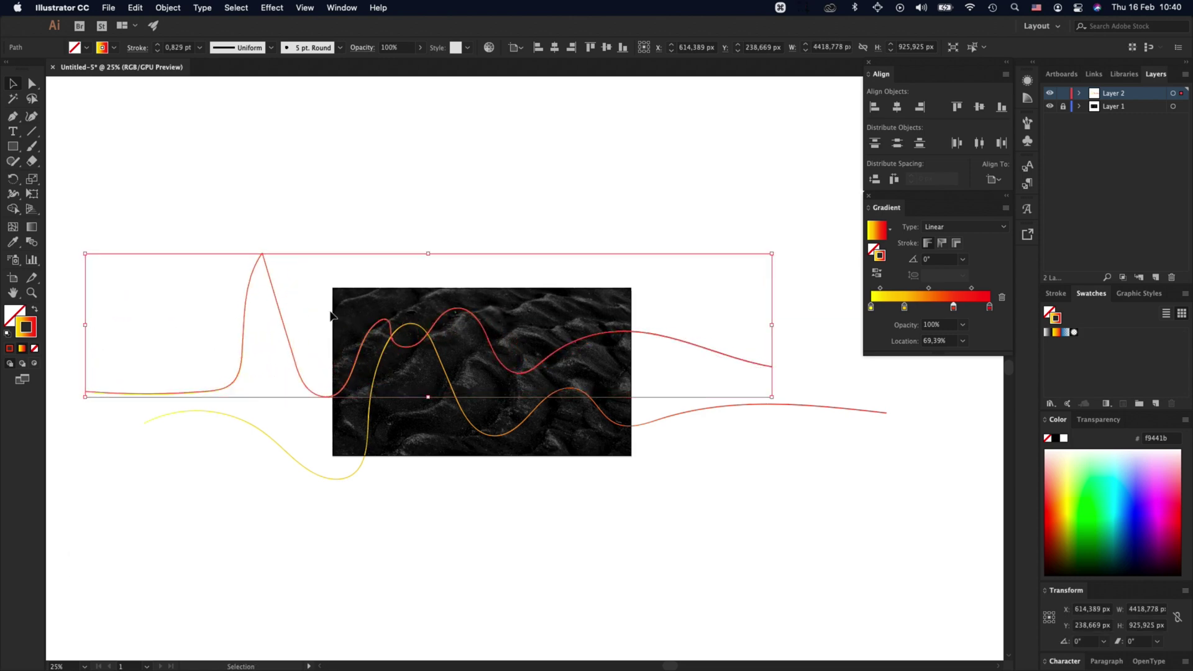
Step: Select both wavy lines and make a blend between them
left_click(735, 465)
left_click_drag(732, 476, 722, 308)
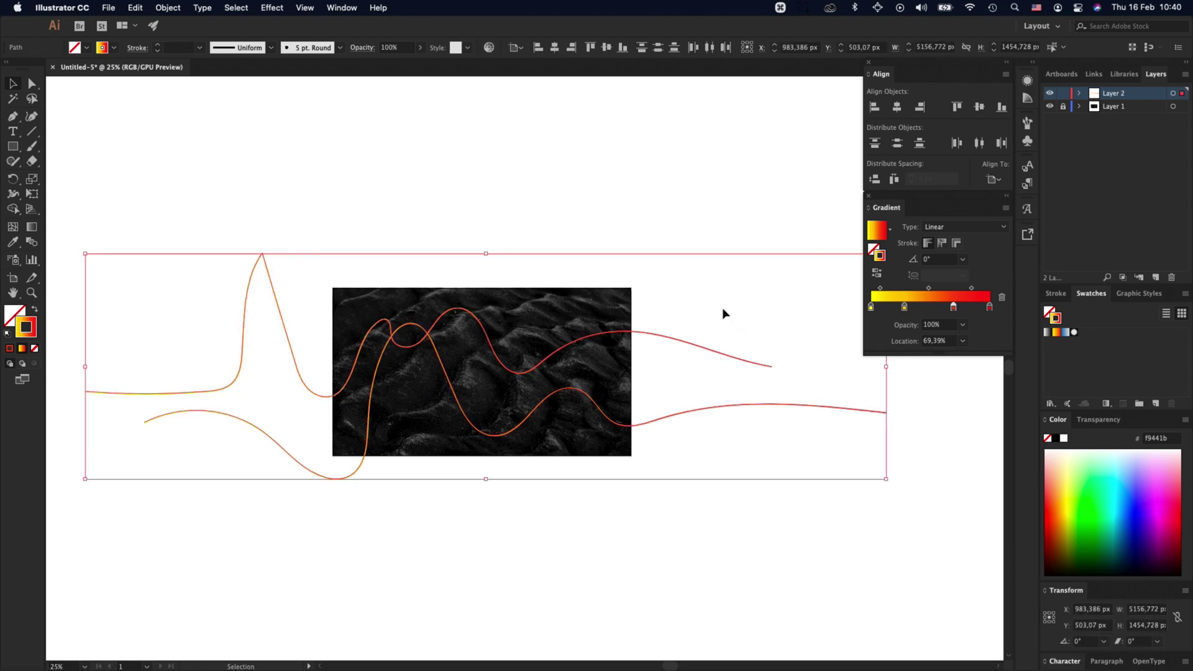
left_click(180, 9)
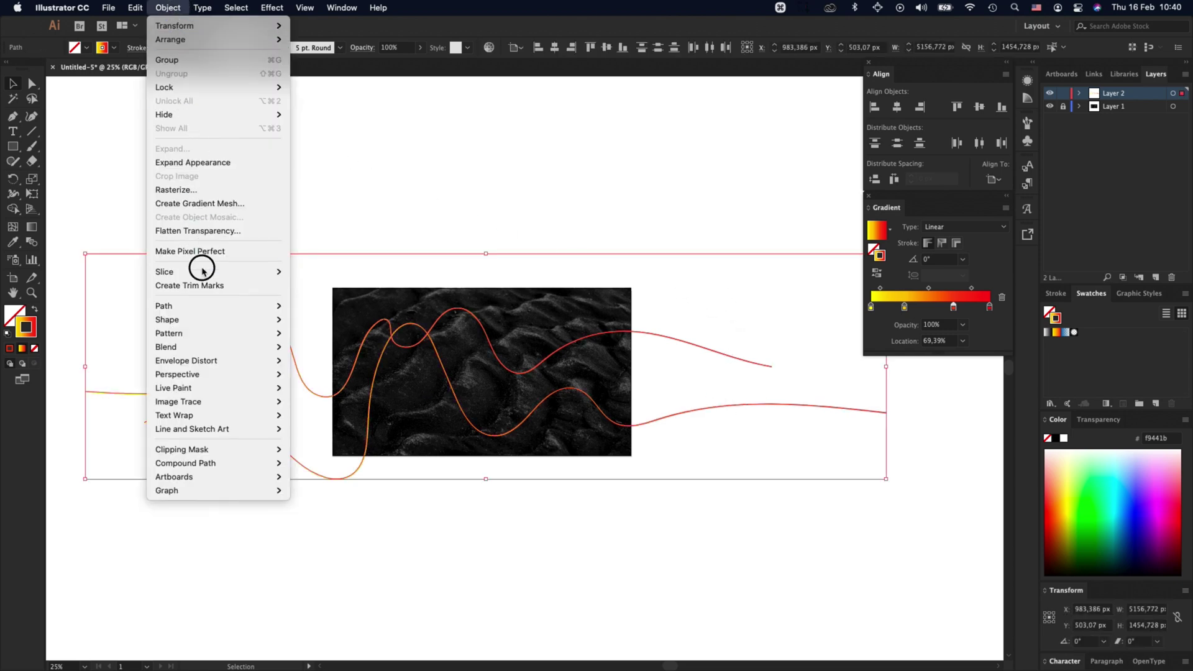
mouse_move(204, 346)
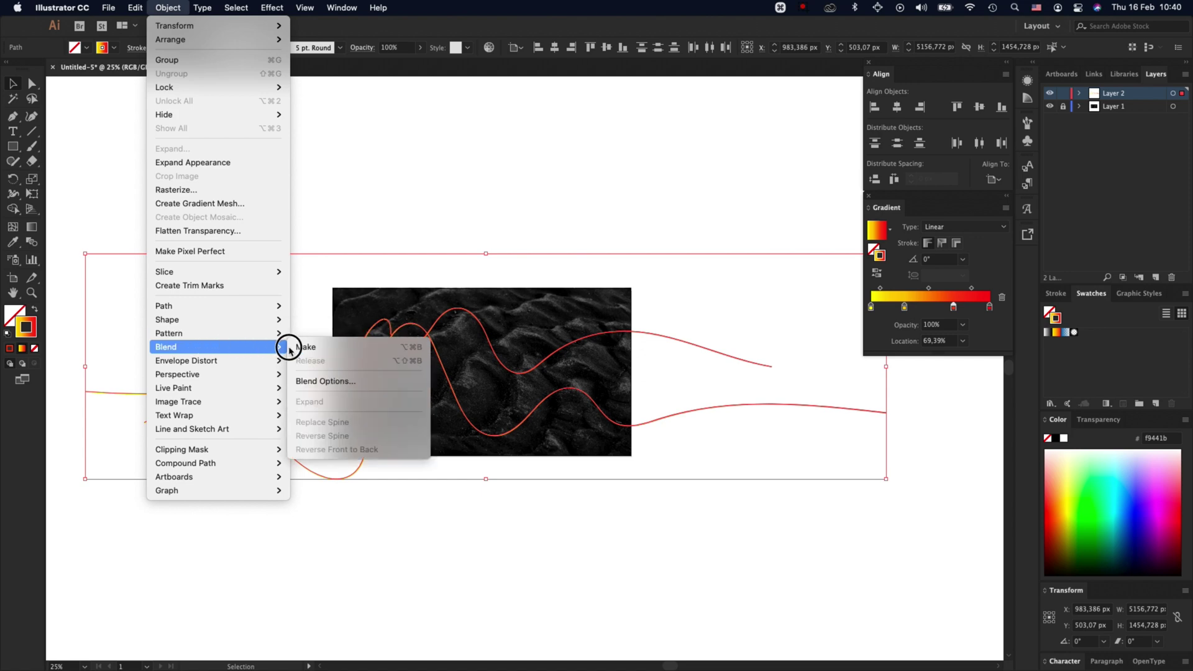
left_click(349, 346)
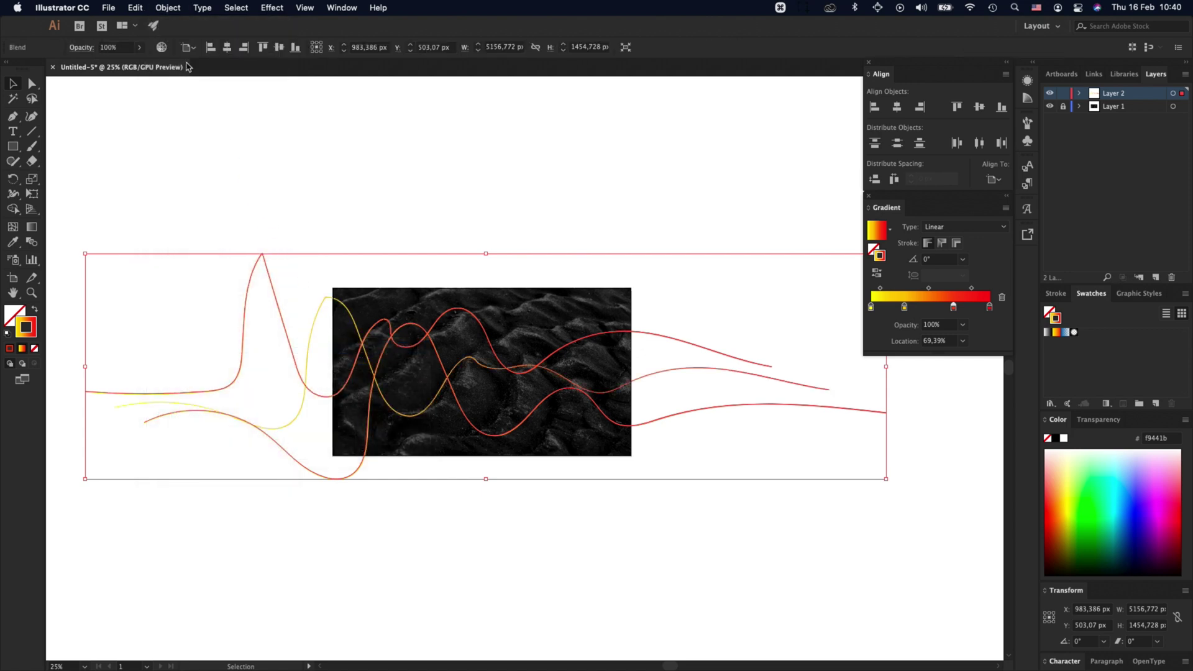
Step: Set the blend's spacing to Specified Steps with 50 steps, with preview enabled
left_click(163, 8)
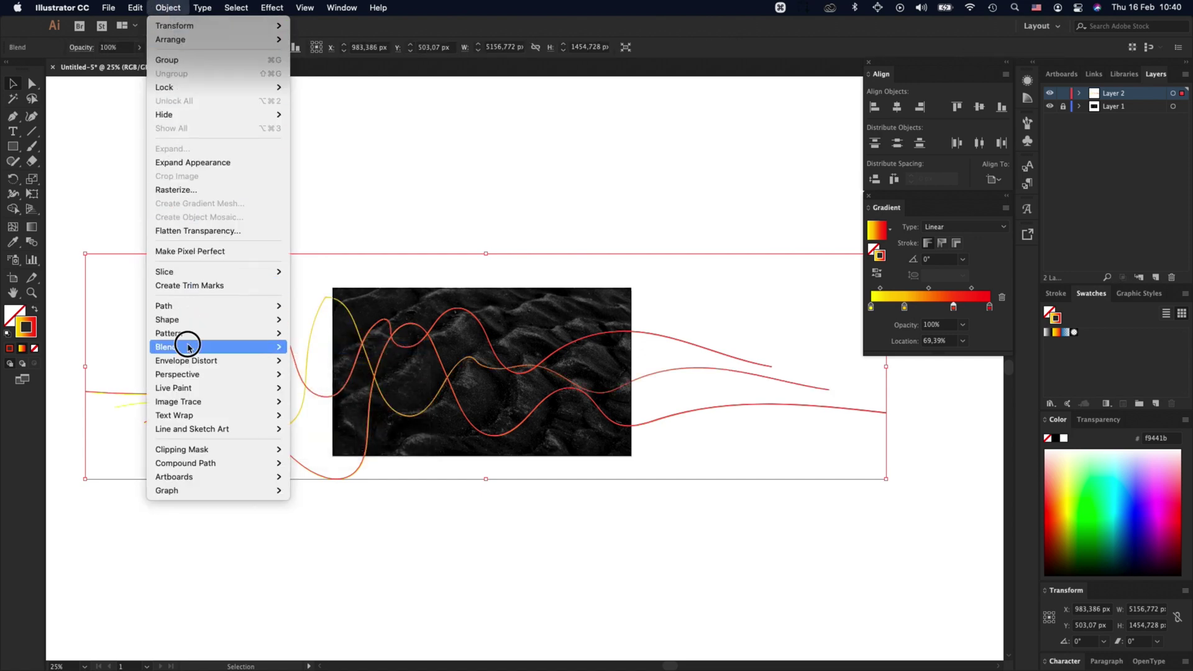
mouse_move(266, 350)
left_click(336, 380)
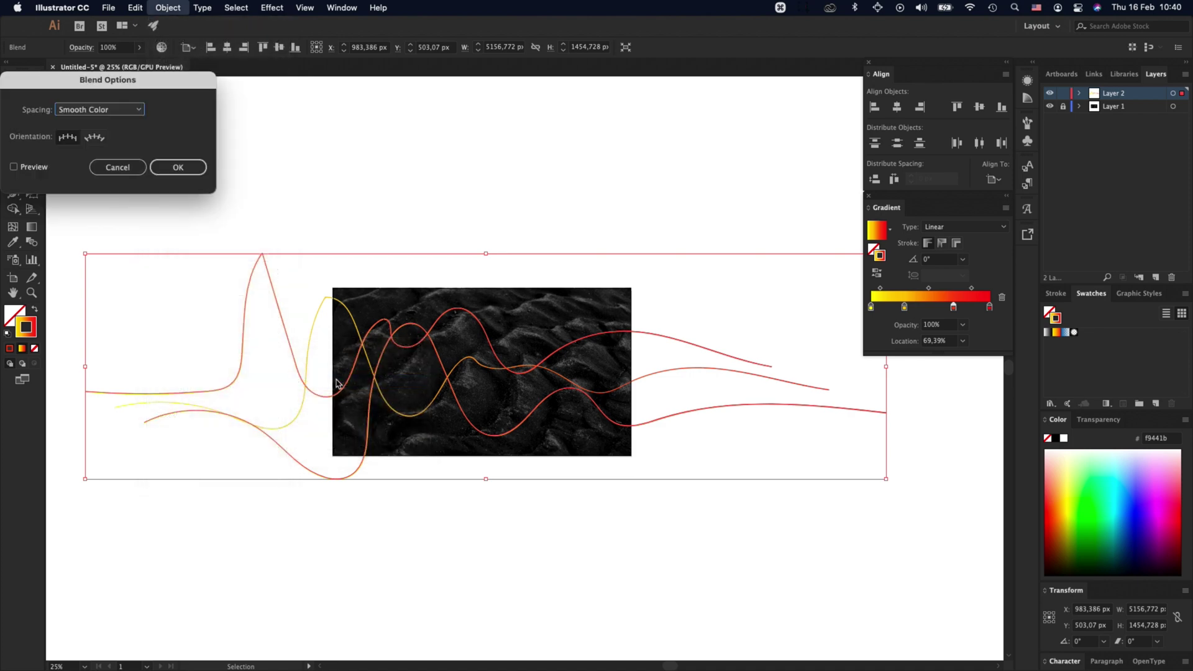
left_click(127, 116)
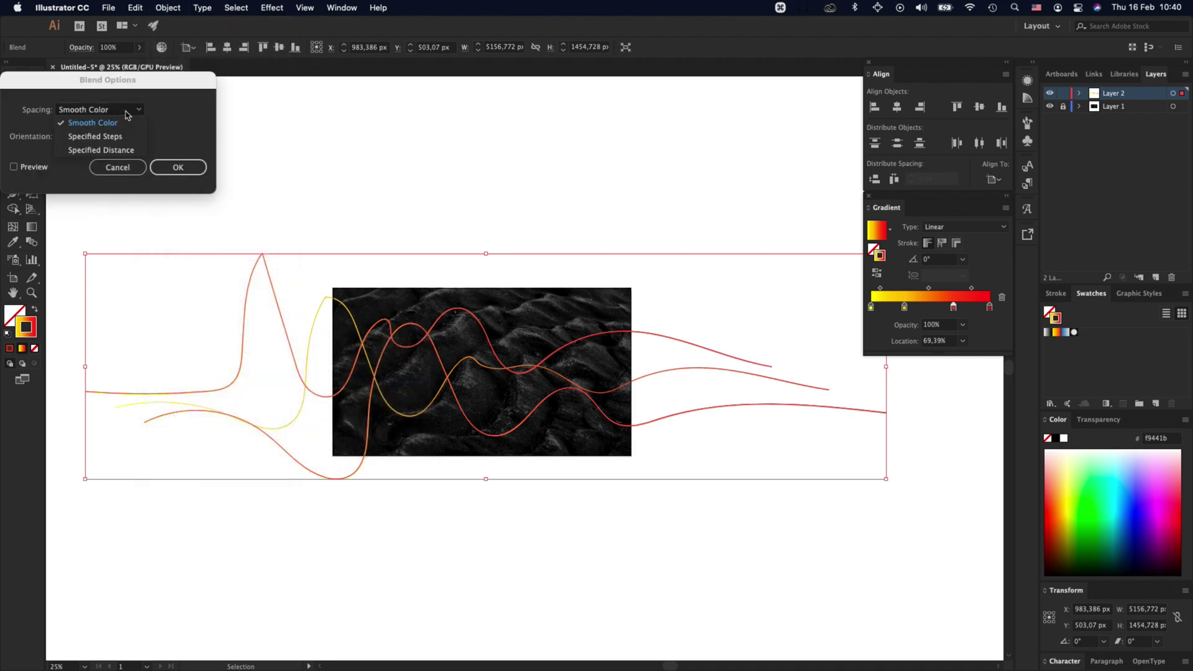
left_click(100, 133)
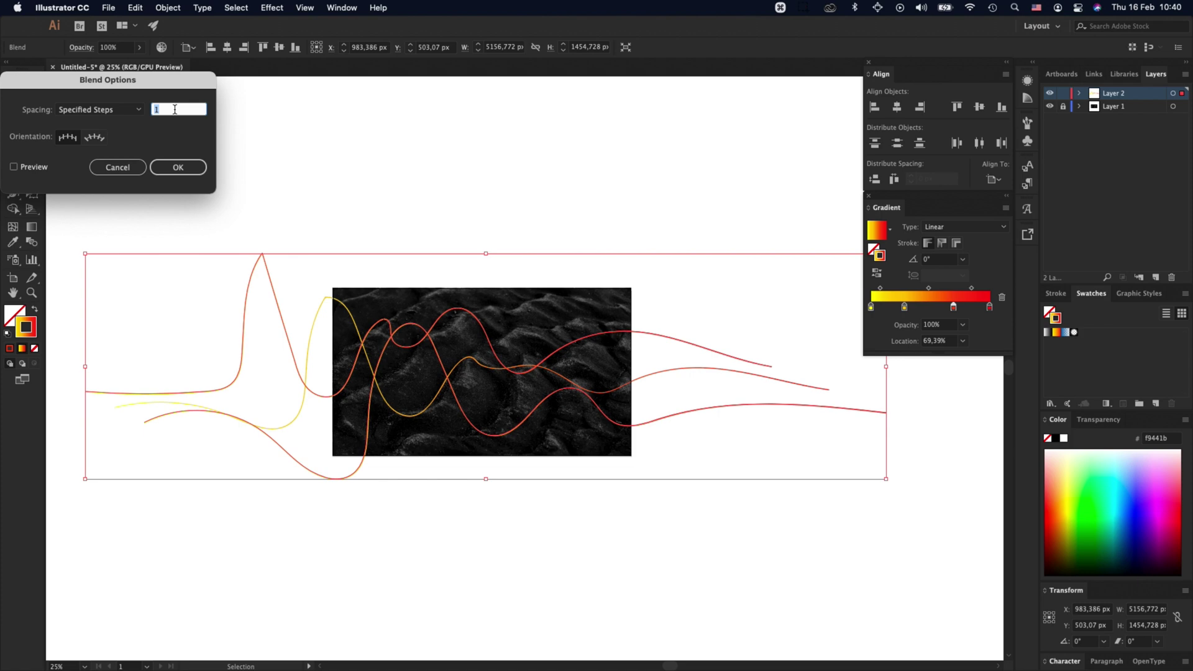
type("50")
key("Tab")
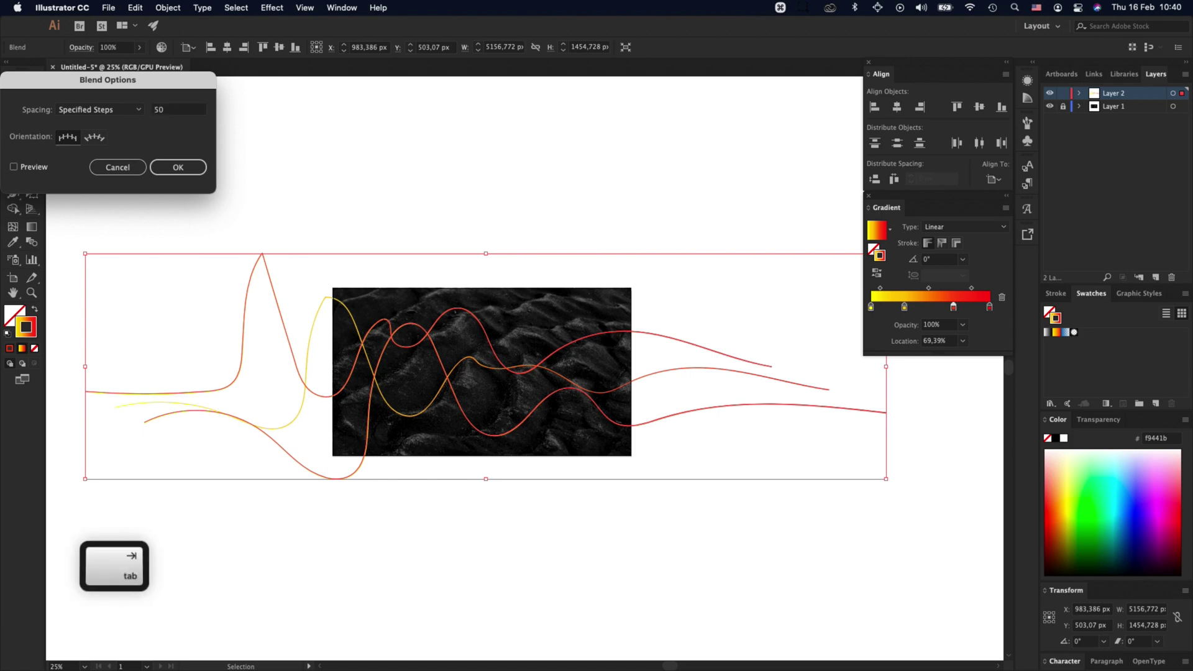
key("space")
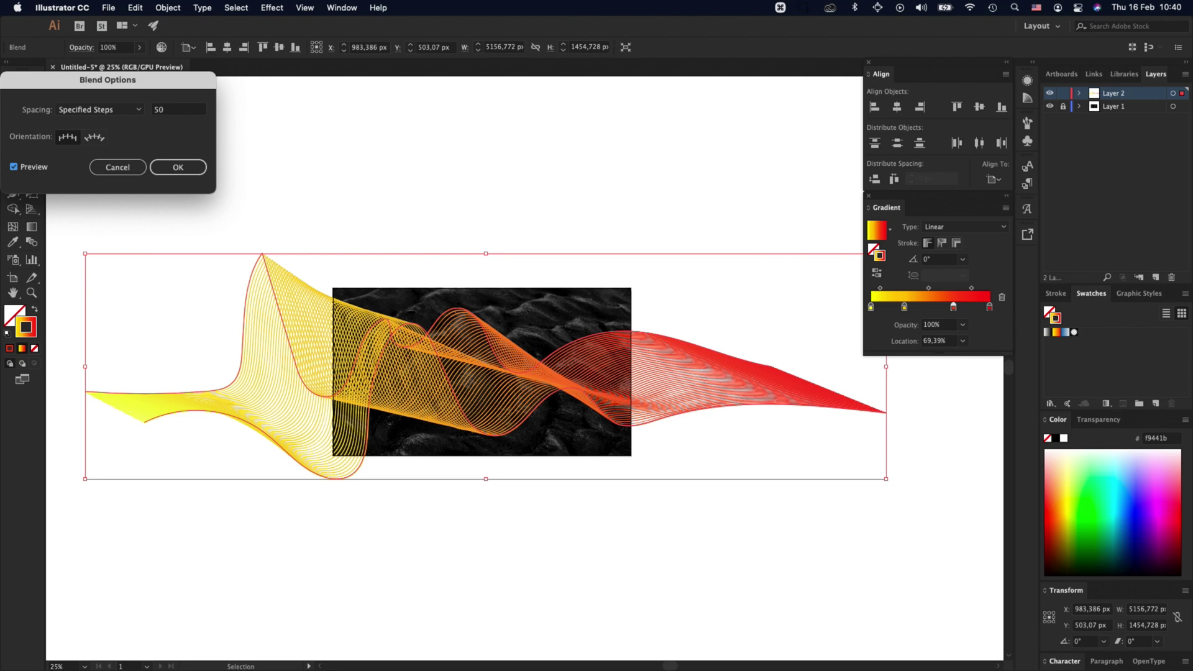
key("Return")
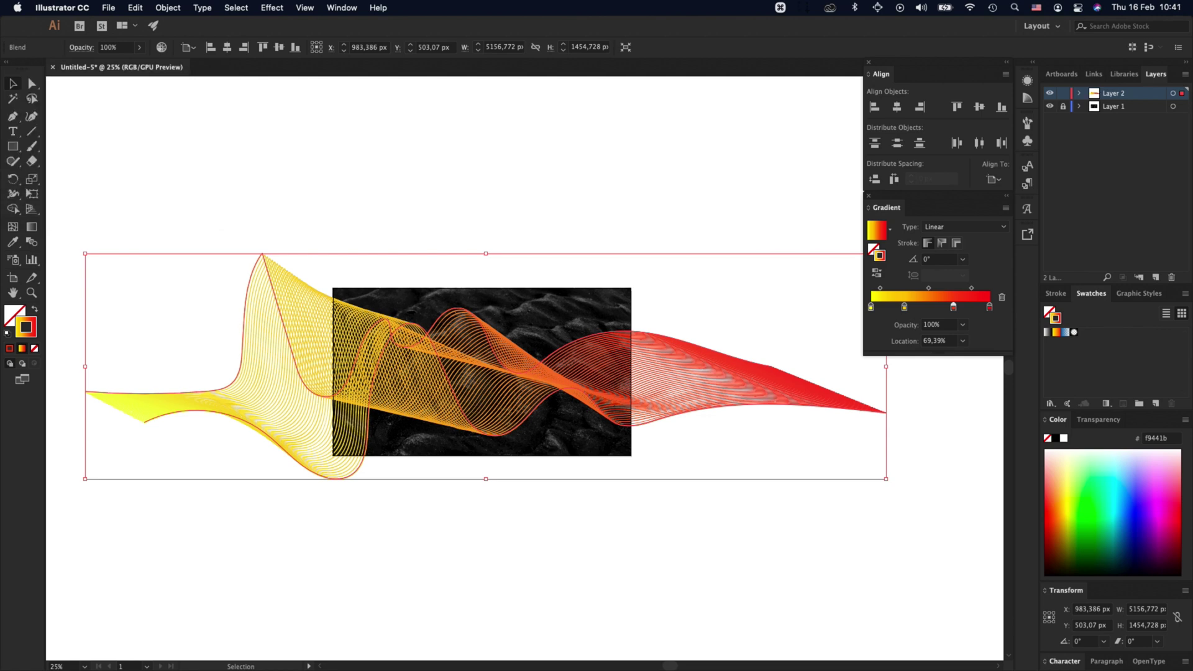
Step: Scale the blend down proportionally to about 4148 × 1170 px and move it slightly up over the photo
key("super+shift+a")
key("super+a")
left_click_drag(887, 367, 729, 367)
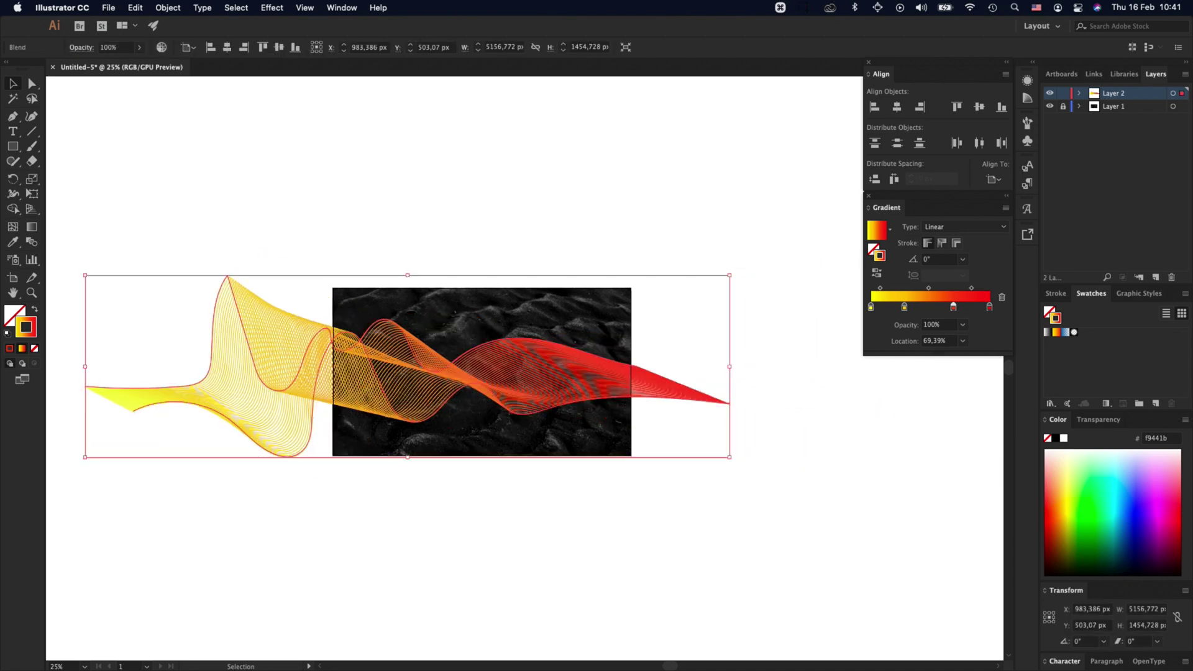
key("shift+super+a")
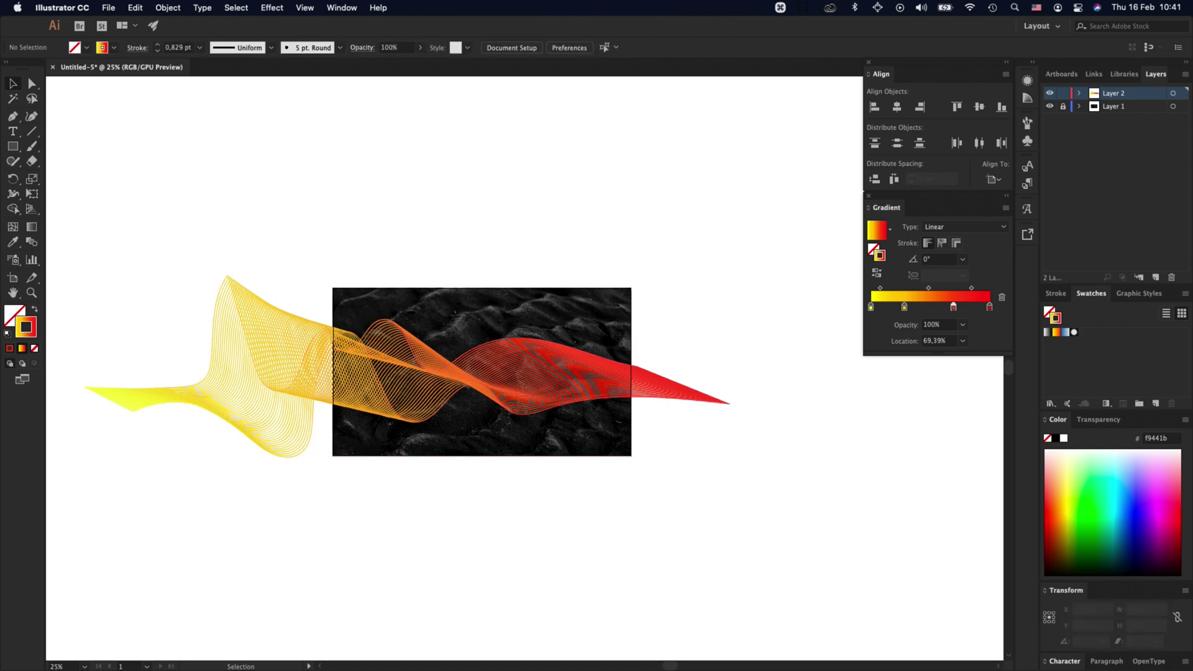
left_click_drag(568, 391, 568, 373)
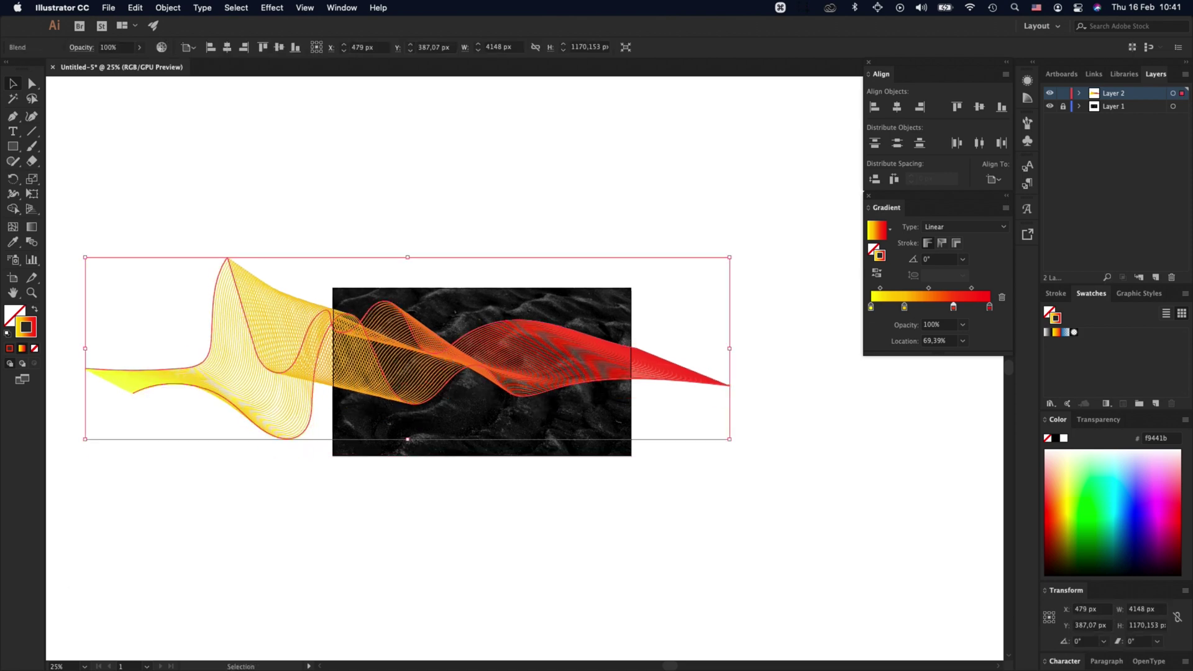
key("shift+super+a")
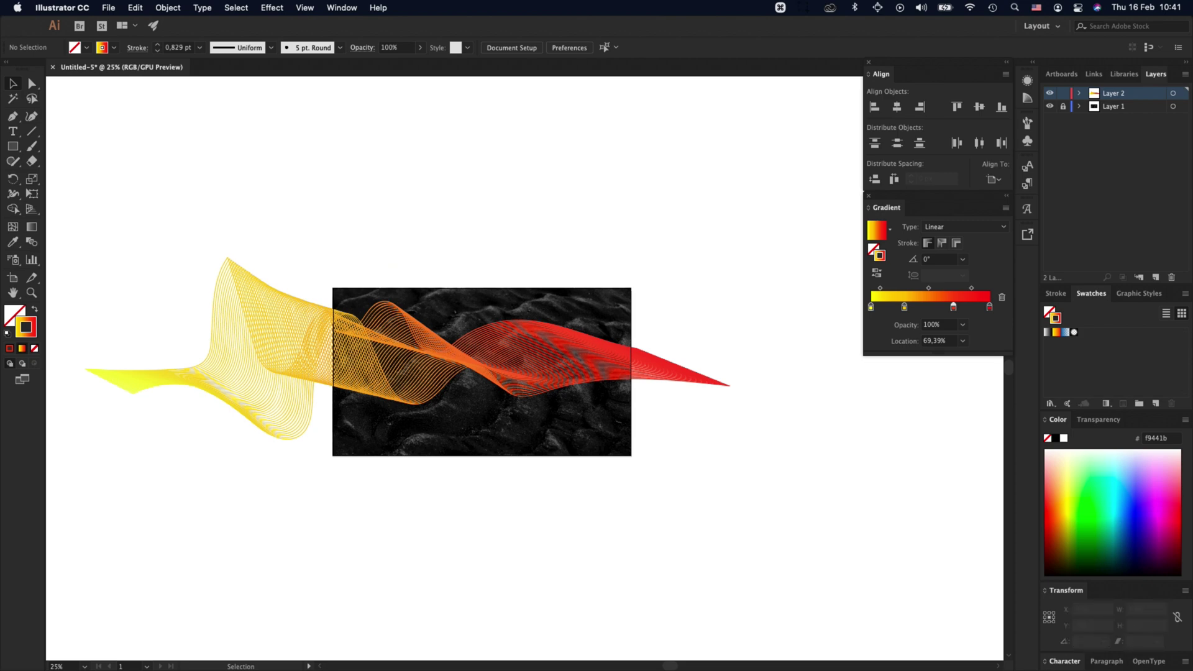
Step: Isolate the blend and set its lower wavy line's stroke weight to 0.25 pt
double_click(548, 391)
left_click(548, 390)
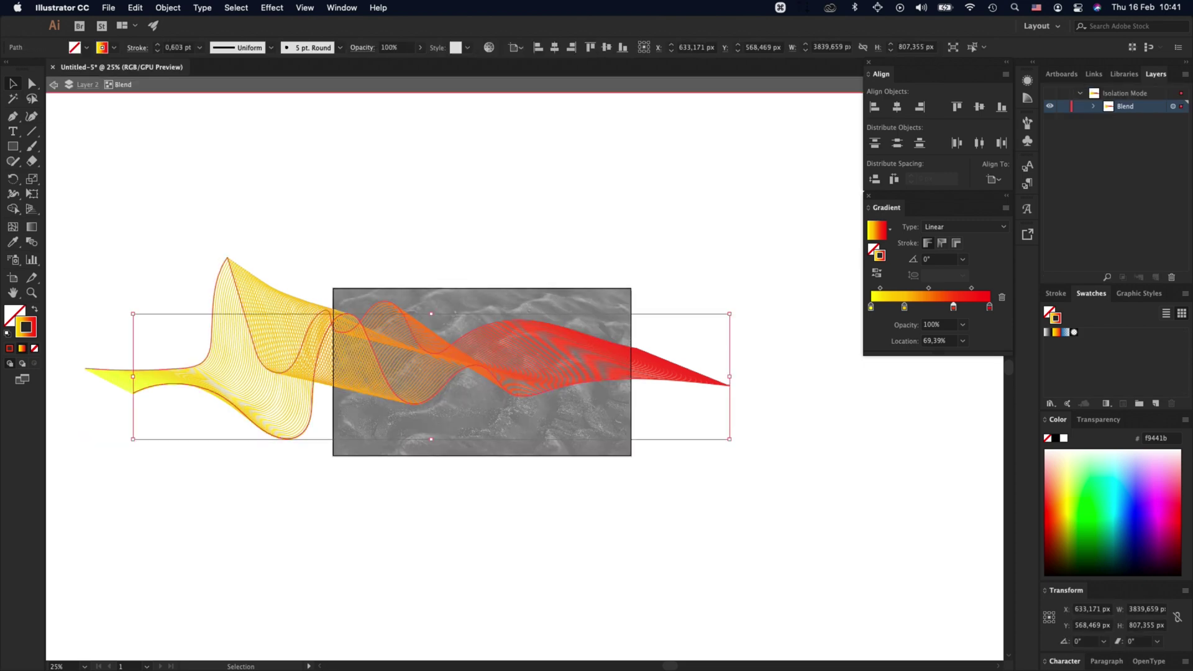
left_click(200, 47)
left_click(219, 61)
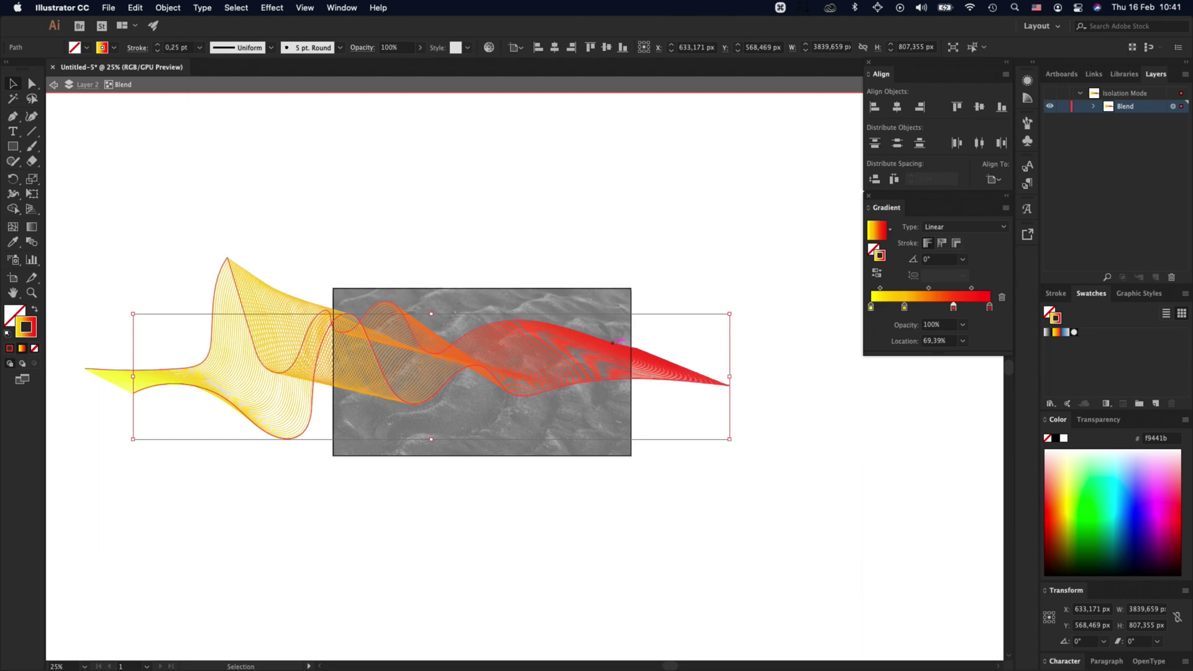
Step: Set the blend's upper wavy line to a 1 pt stroke weight and deselect it
left_click(613, 341)
left_click(200, 47)
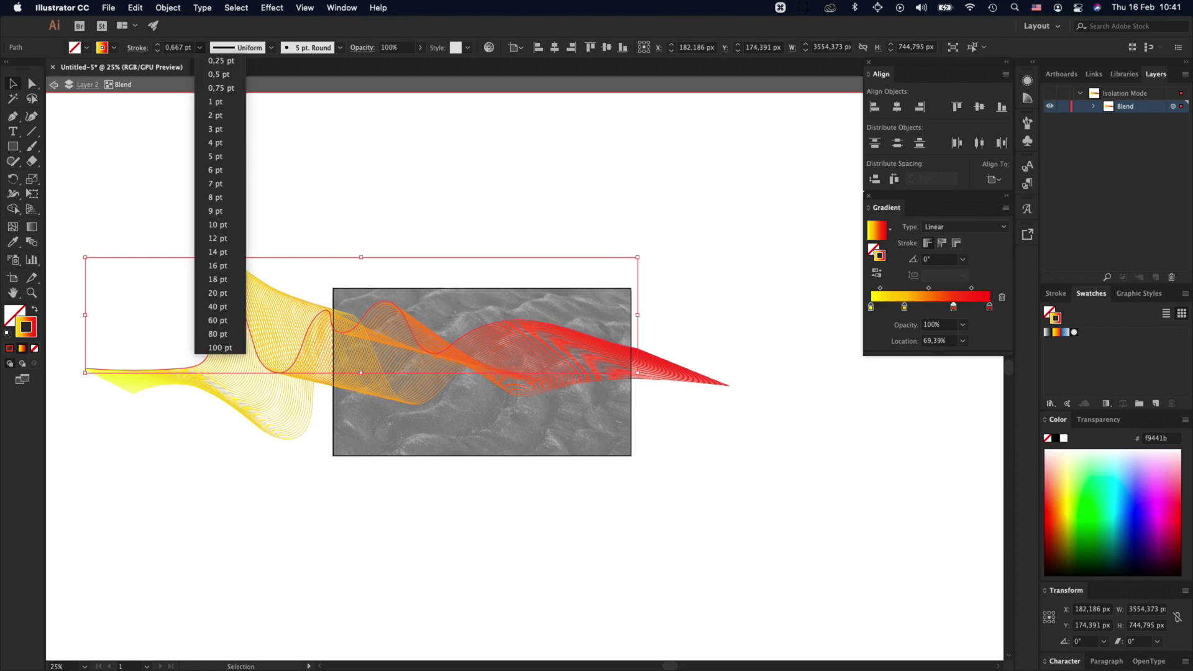
left_click(217, 101)
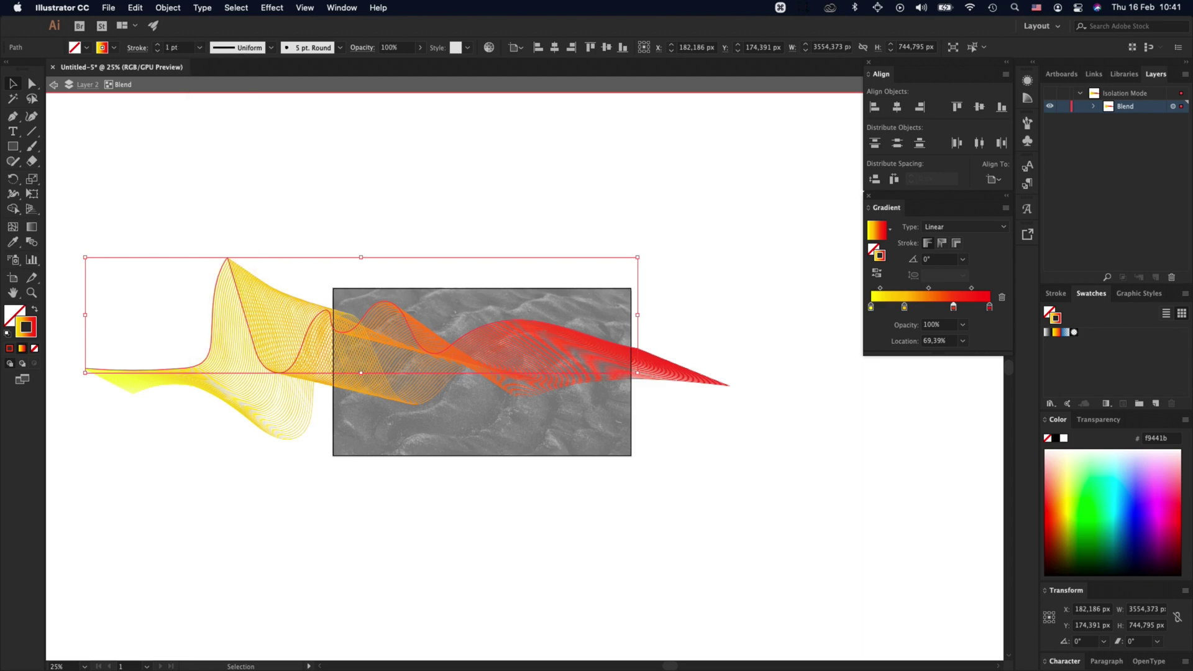
left_click(398, 199)
Step: Remove the orange-red stop from the lower line's stroke gradient, move the yellow-orange stop just past the middle, and exit isolation mode
left_click(602, 380)
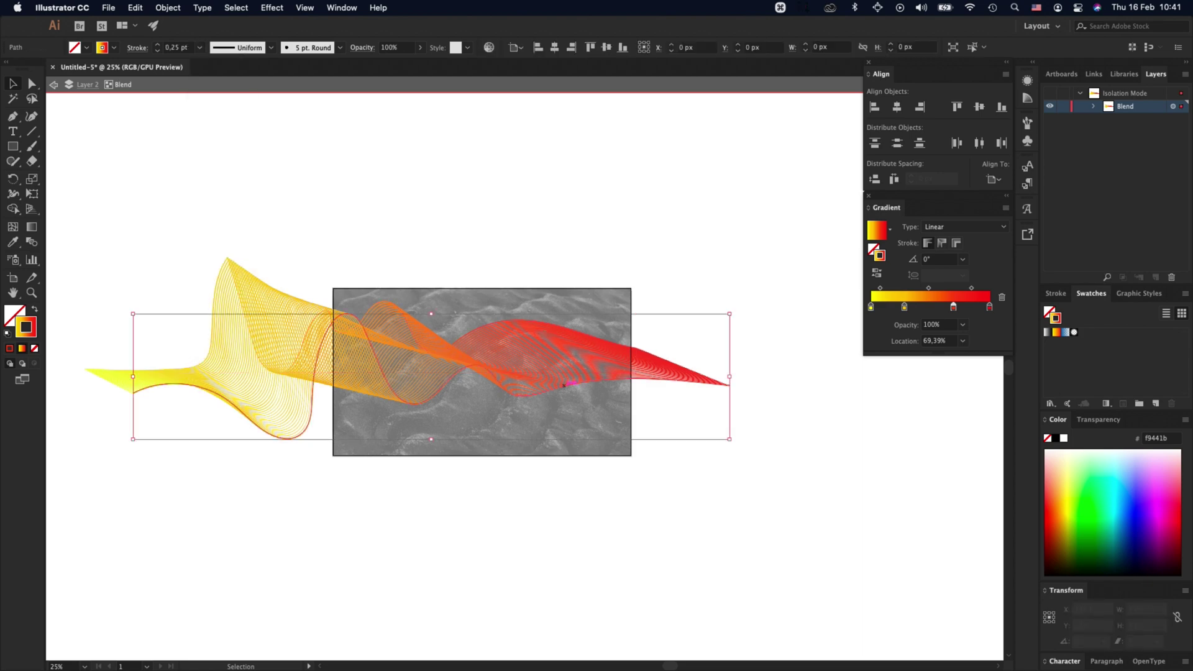
left_click_drag(953, 307, 952, 338)
left_click_drag(905, 307, 939, 307)
left_click(990, 307)
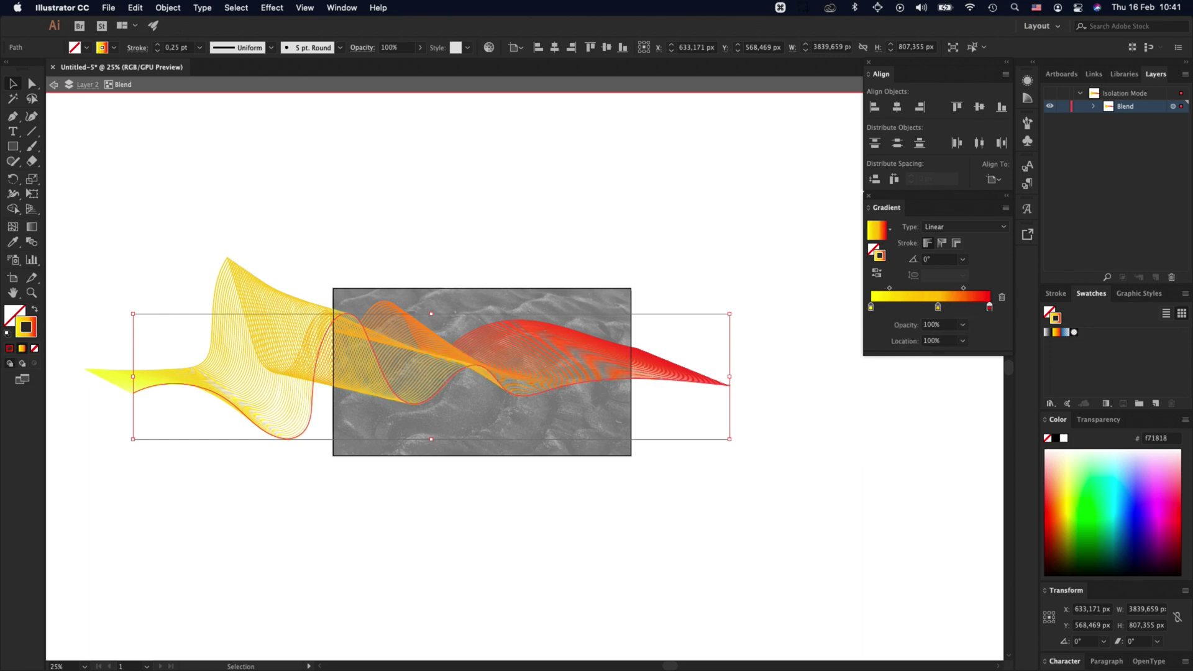
key("super+shift+a")
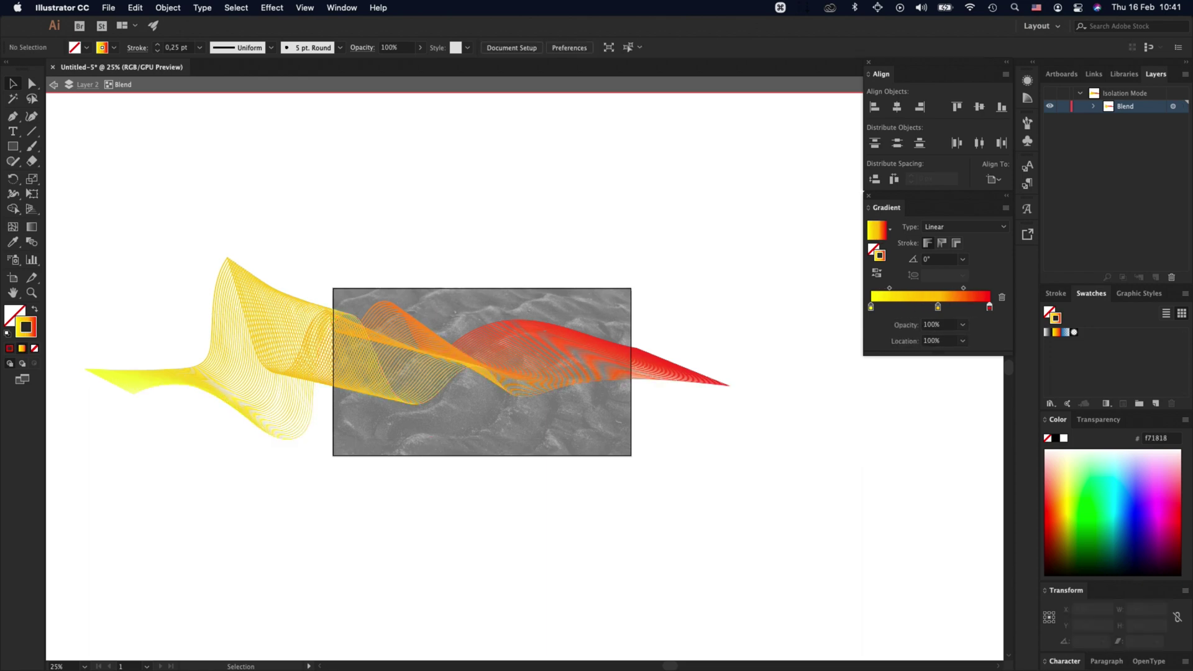
key("Escape")
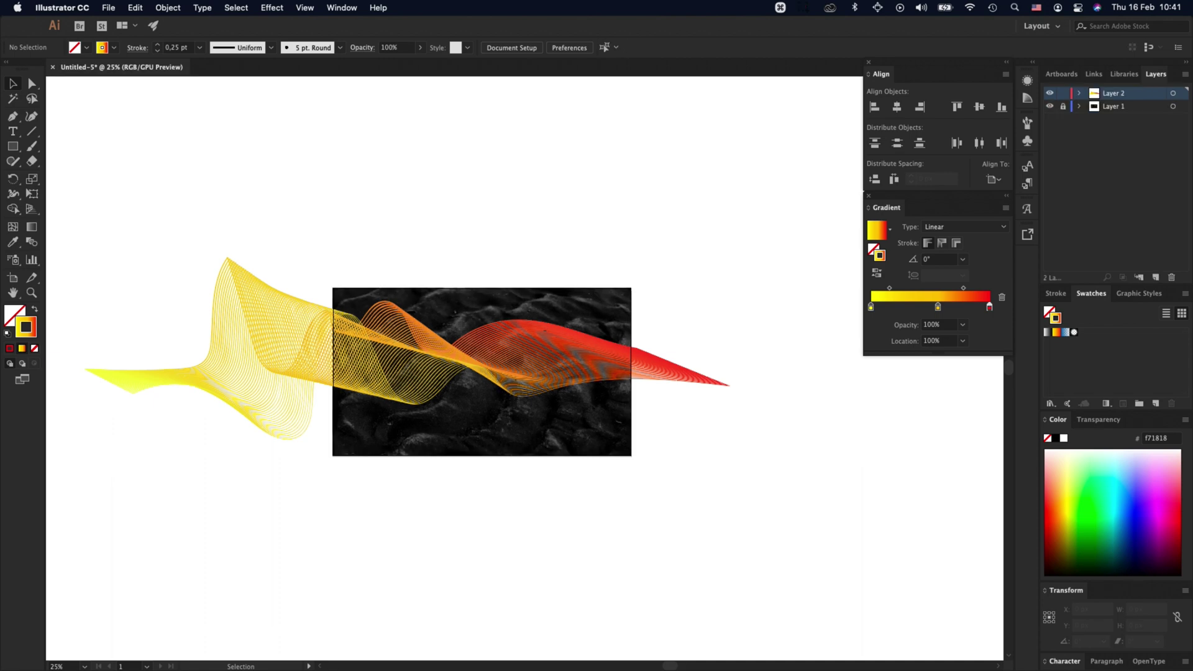
Step: Scale the whole blend down proportionally to about 3726 × 1051 px and shift it to the right
key("super+a")
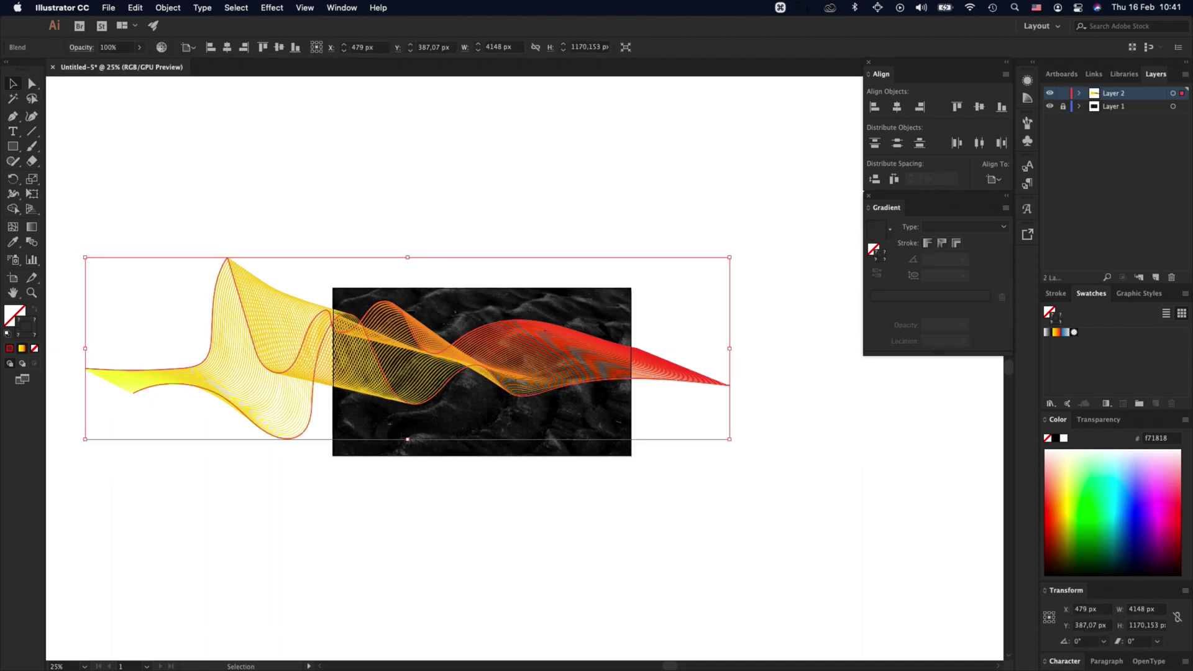
left_click_drag(730, 439, 731, 421)
left_click_drag(602, 366, 655, 366)
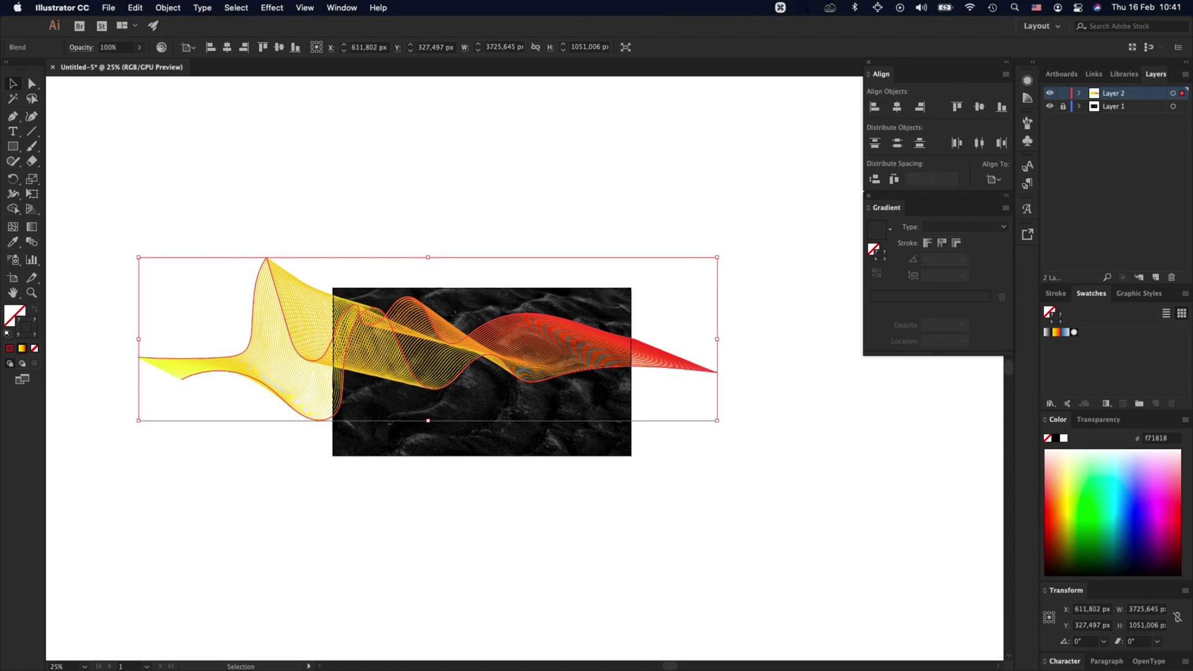
Step: Stretch the blend leftward and flatten it from above and below to about 4166 px wide and 820 px high
left_click_drag(138, 339, 110, 339)
left_click_drag(414, 253, 414, 280)
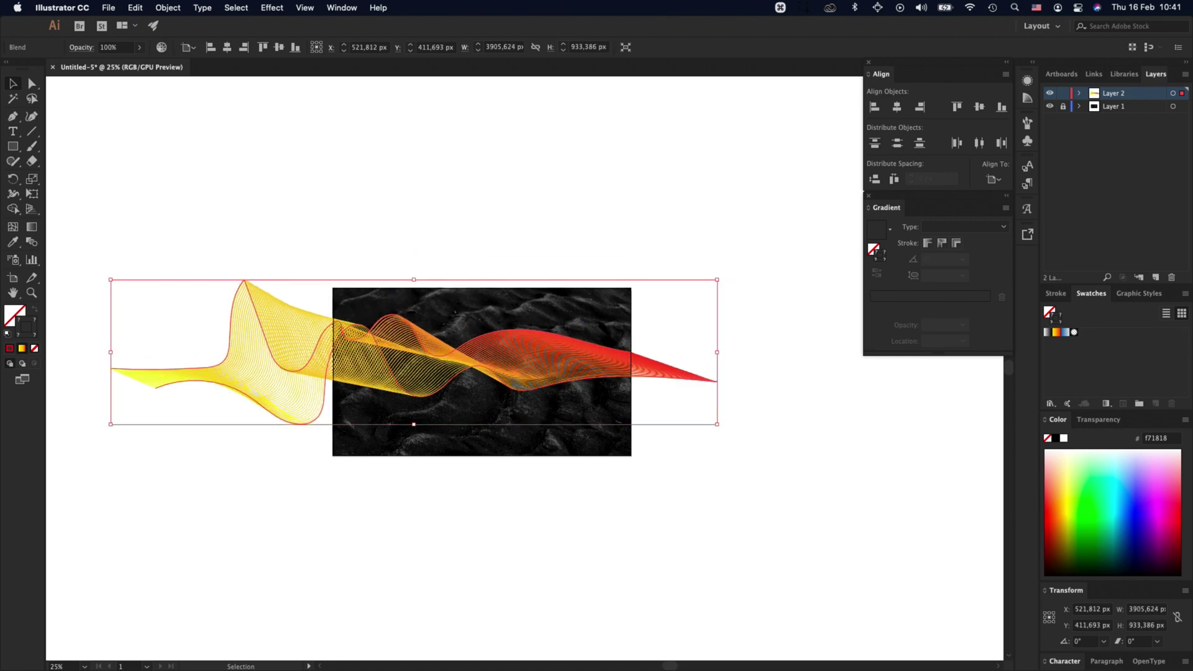
left_click_drag(414, 425, 414, 407)
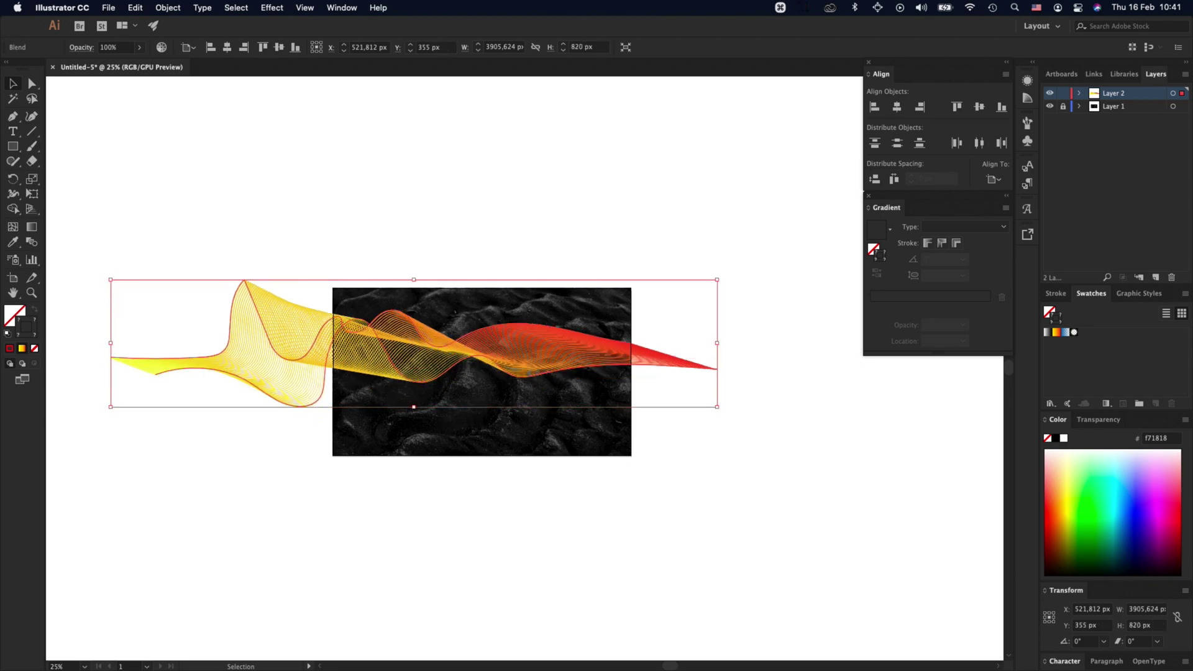
left_click_drag(111, 342, 70, 342)
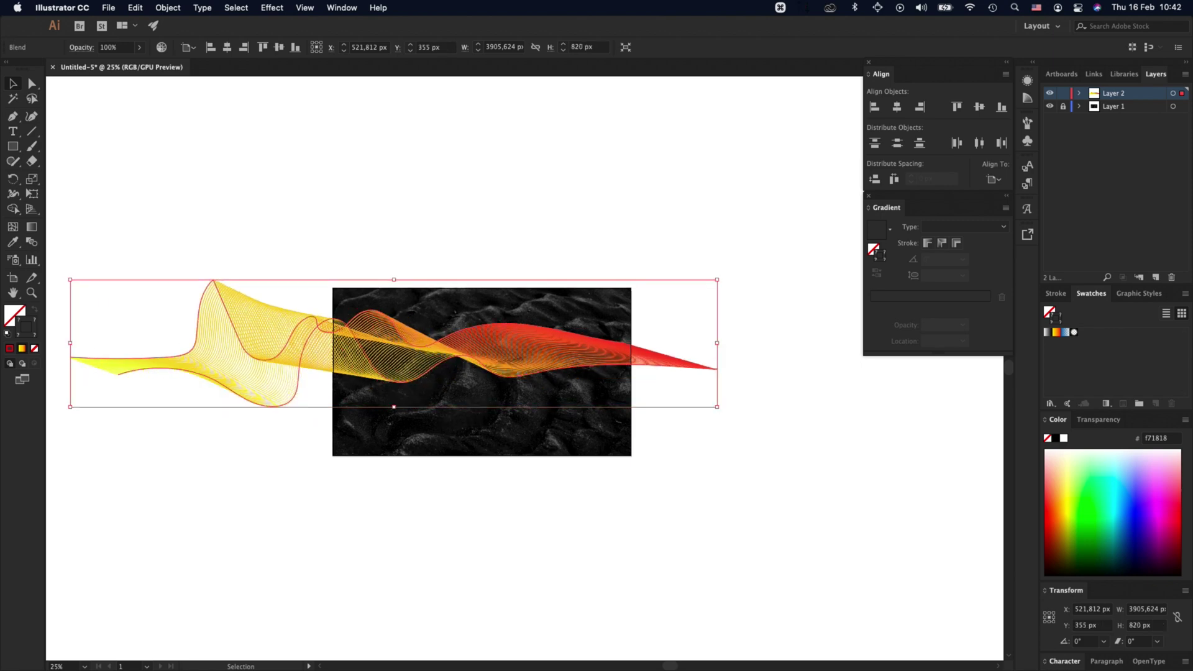
key("super+shift+a")
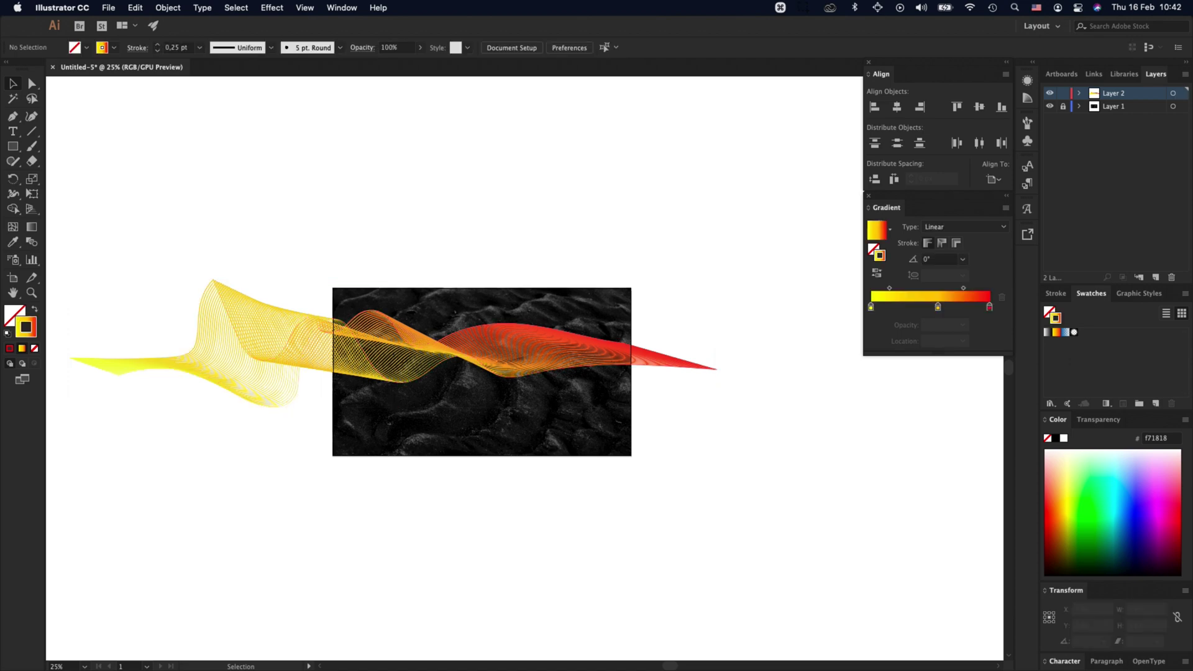
Step: Nudge the blend slightly right and down so it runs across the middle of the photo, and leave it deselected
left_click_drag(651, 365, 661, 365)
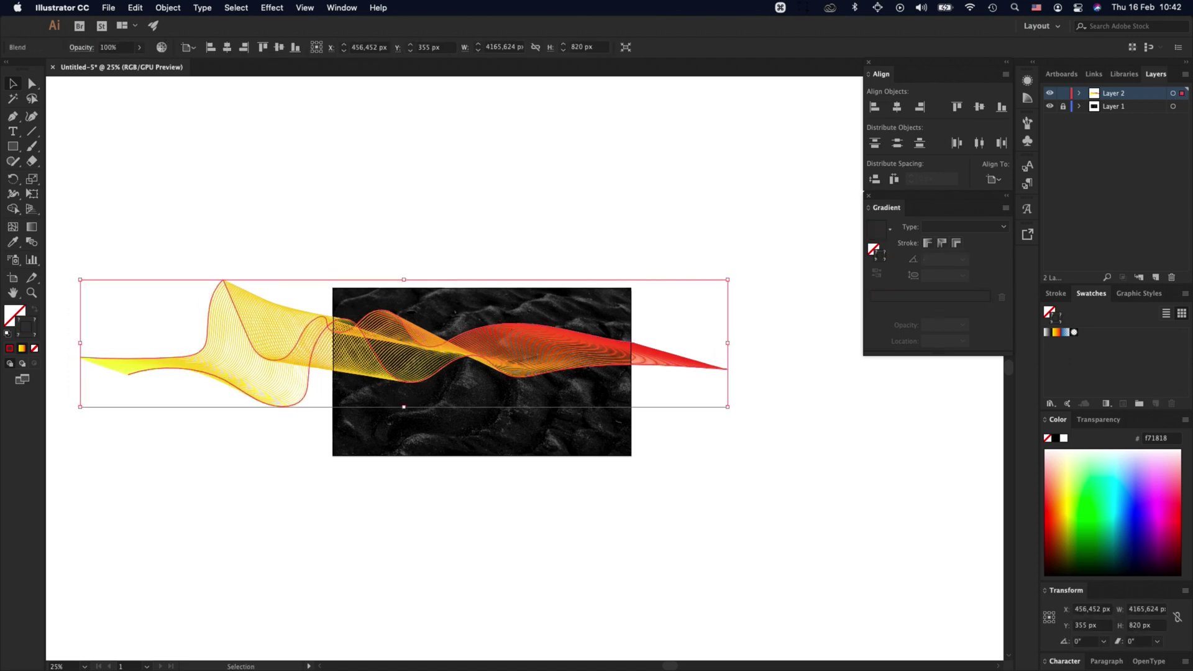
key("super+shift+a")
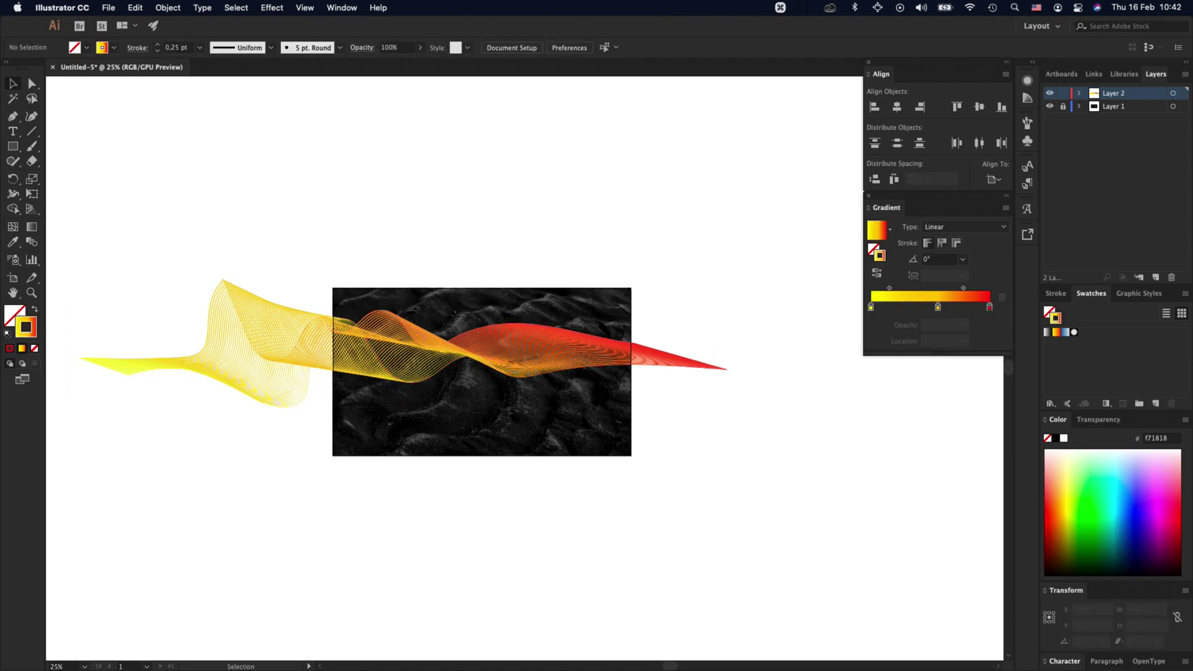
left_click_drag(672, 370, 671, 383)
key("super+shift+a")
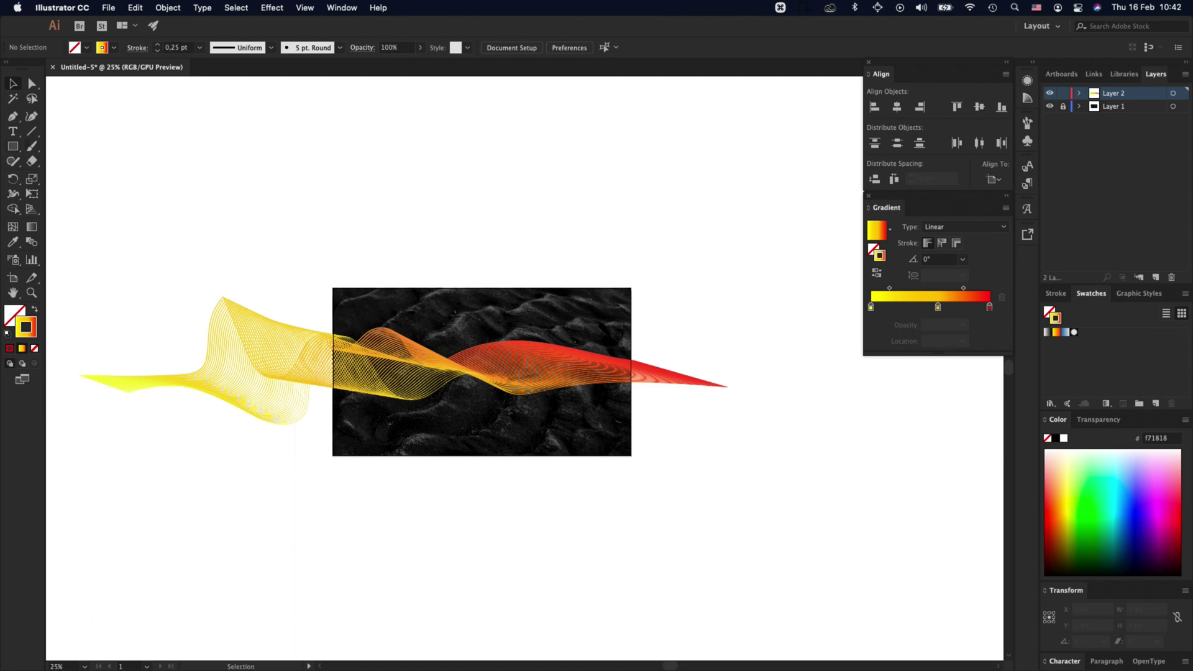
Step: Create a 1920 × 1080 px rectangle overlapping the upper part of the photo
left_click(339, 200)
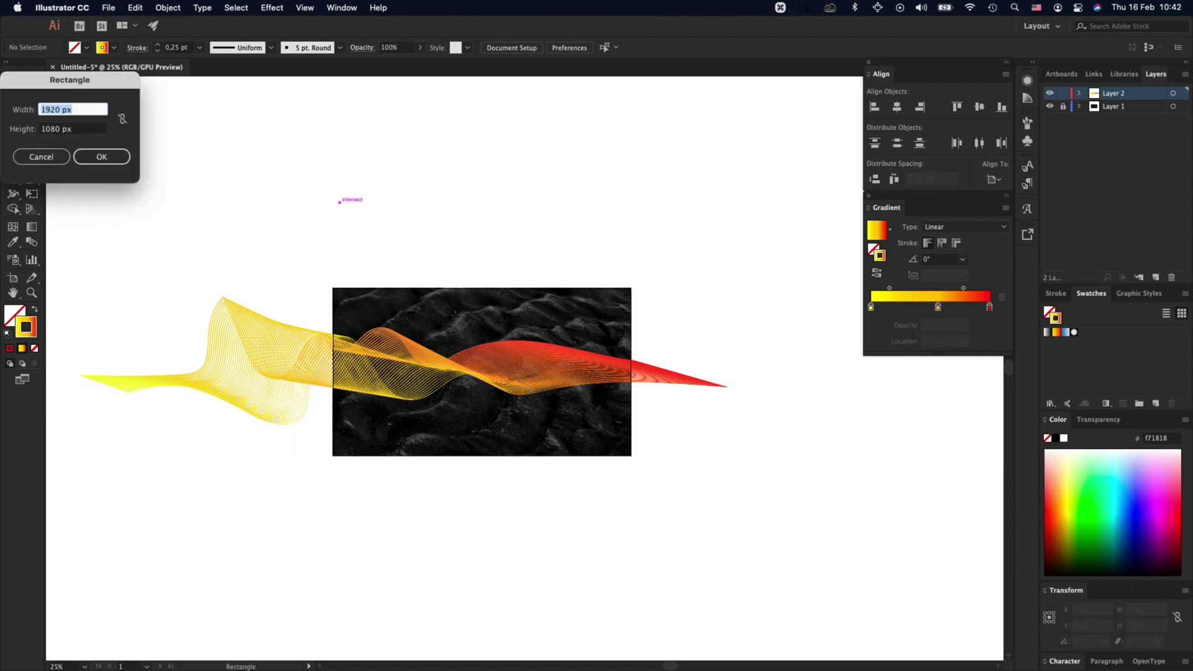
key("Return")
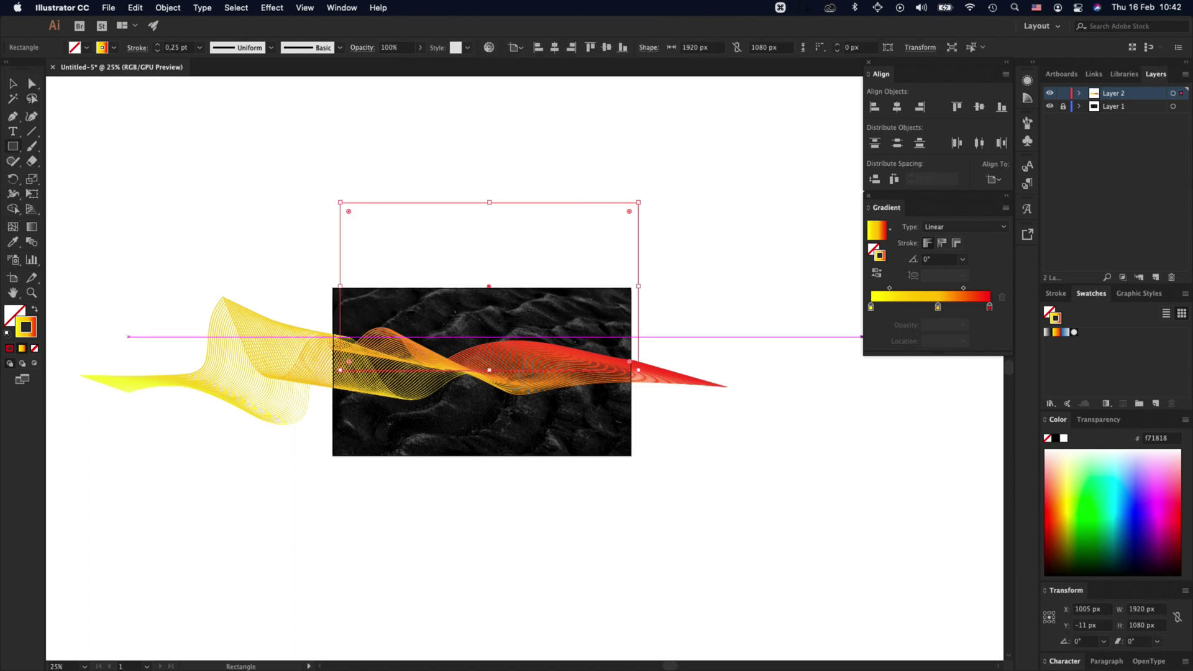
Step: Center the 1920 × 1080 px rectangle on the artboard and use it as a clipping mask for the blend
left_click(920, 107)
left_click(979, 107)
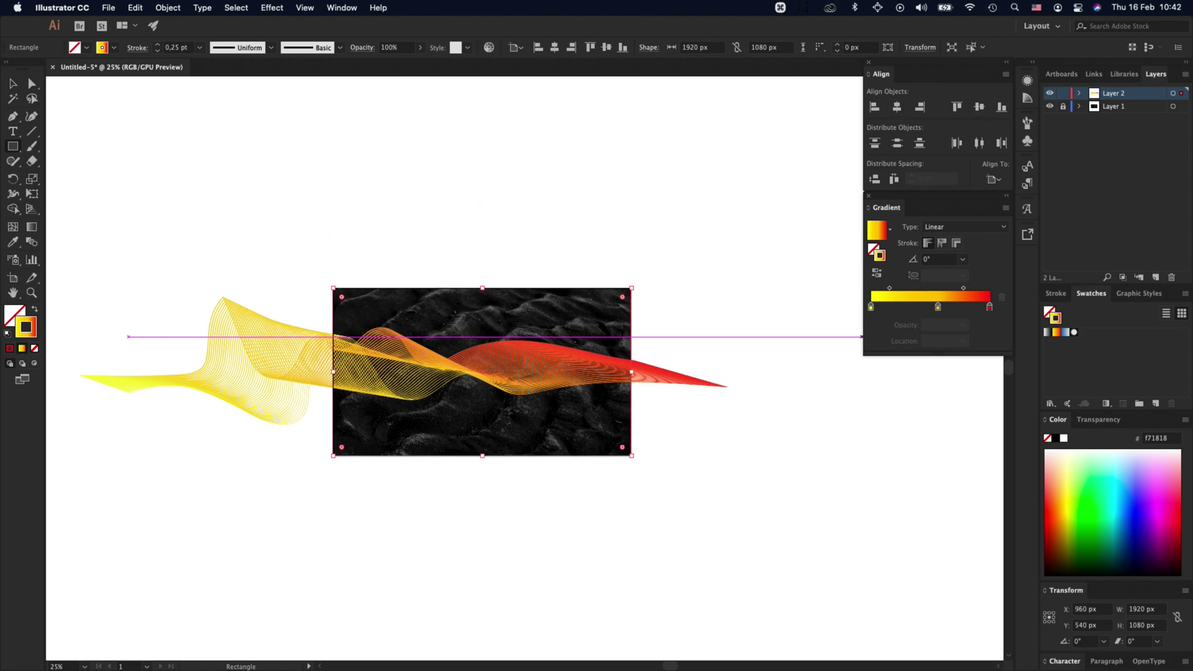
key("v")
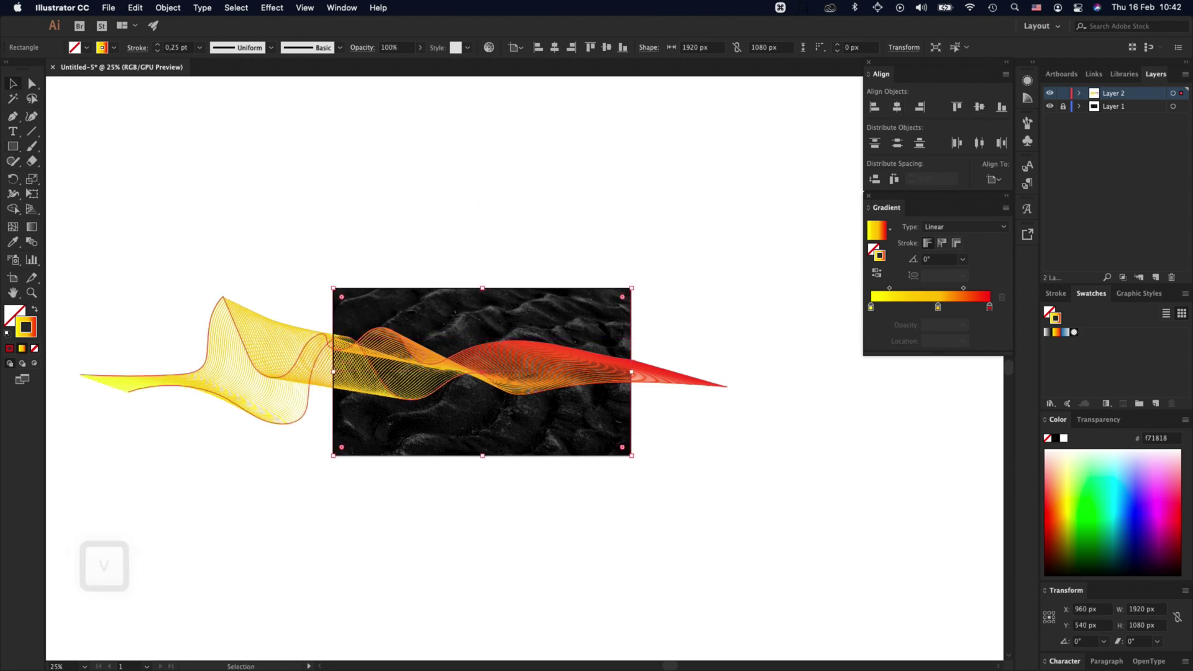
left_click(664, 380, "shift")
right_click(665, 384)
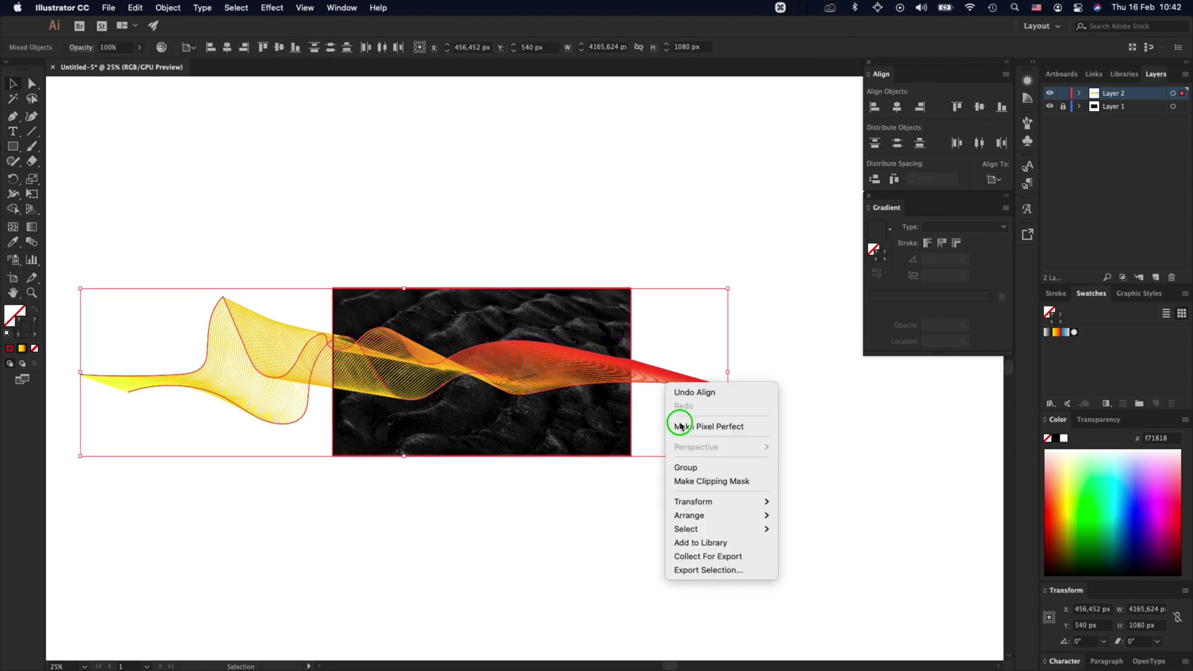
left_click(685, 481)
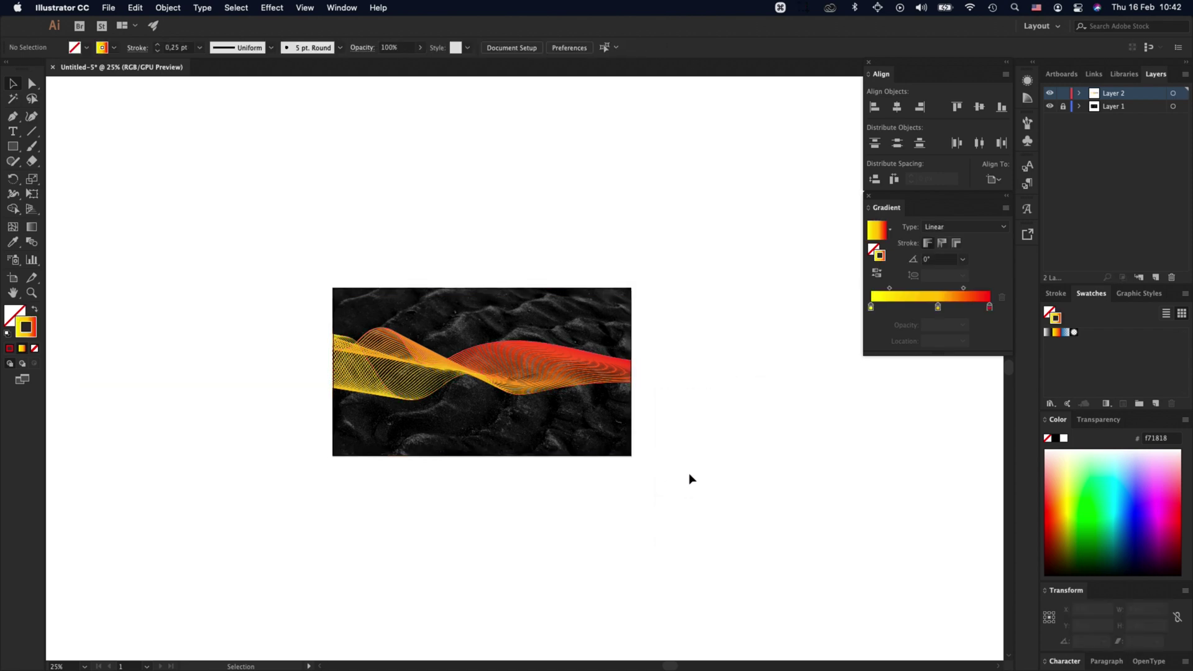
Step: Duplicate the artboard with its blend artwork beside the original at about X 3165 px, then leave artboard editing
key("z")
scroll(683, 454, "right", 1)
left_click(638, 364)
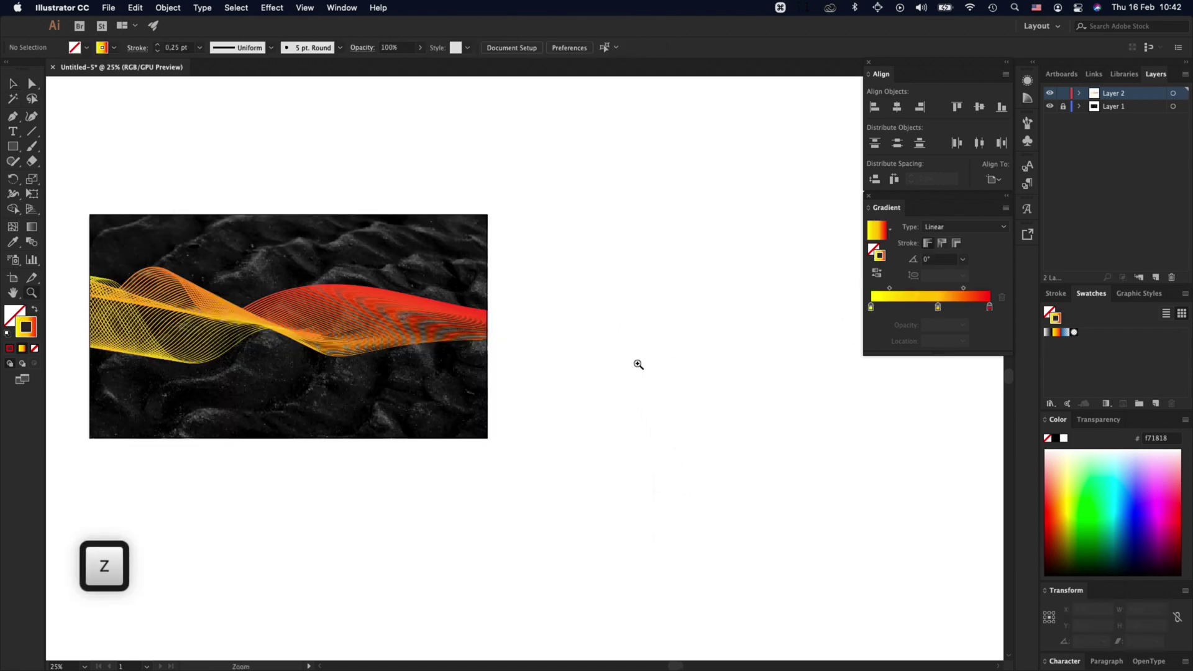
key("space")
left_click_drag(581, 386, 698, 412)
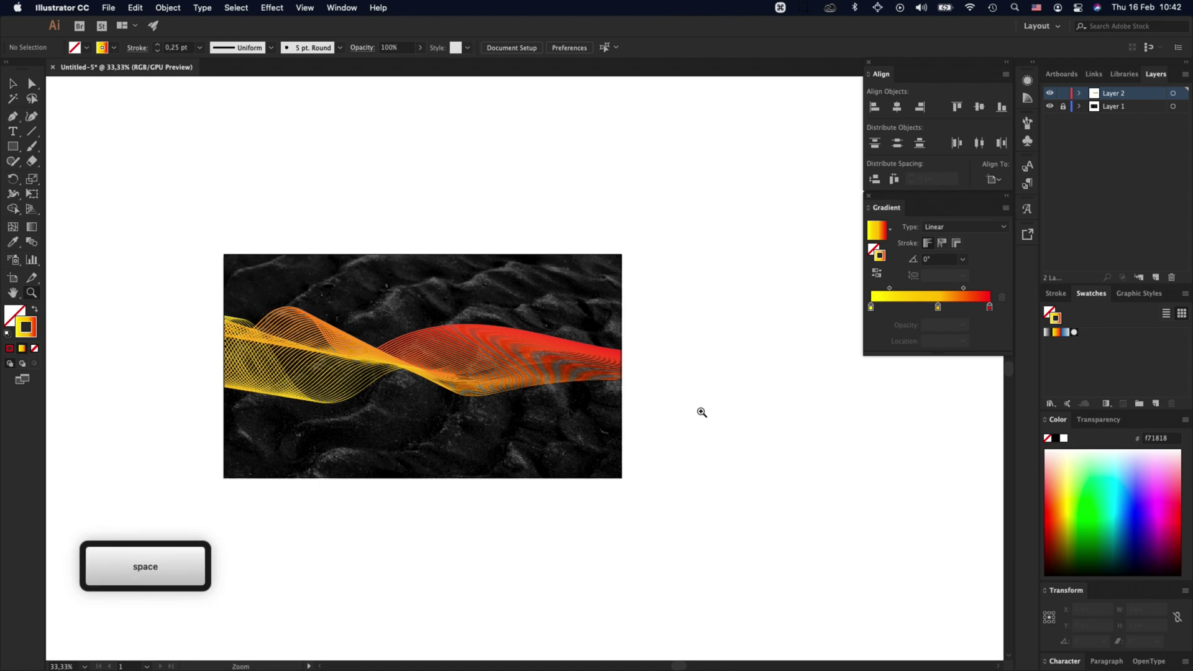
key("v")
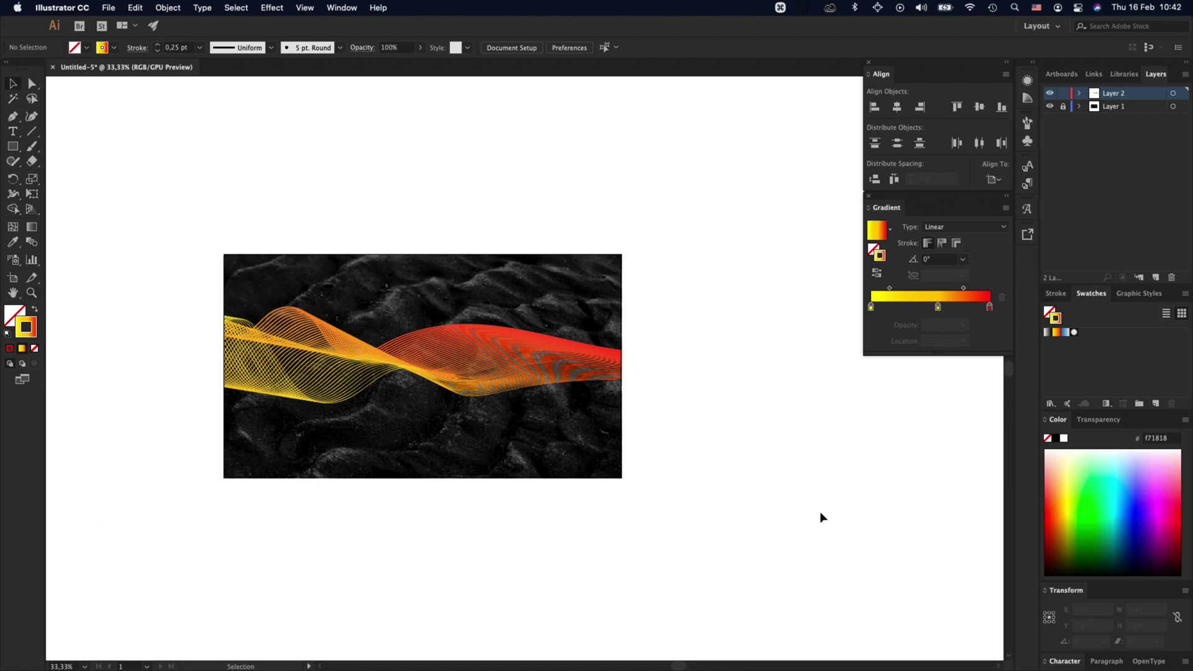
left_click(23, 281)
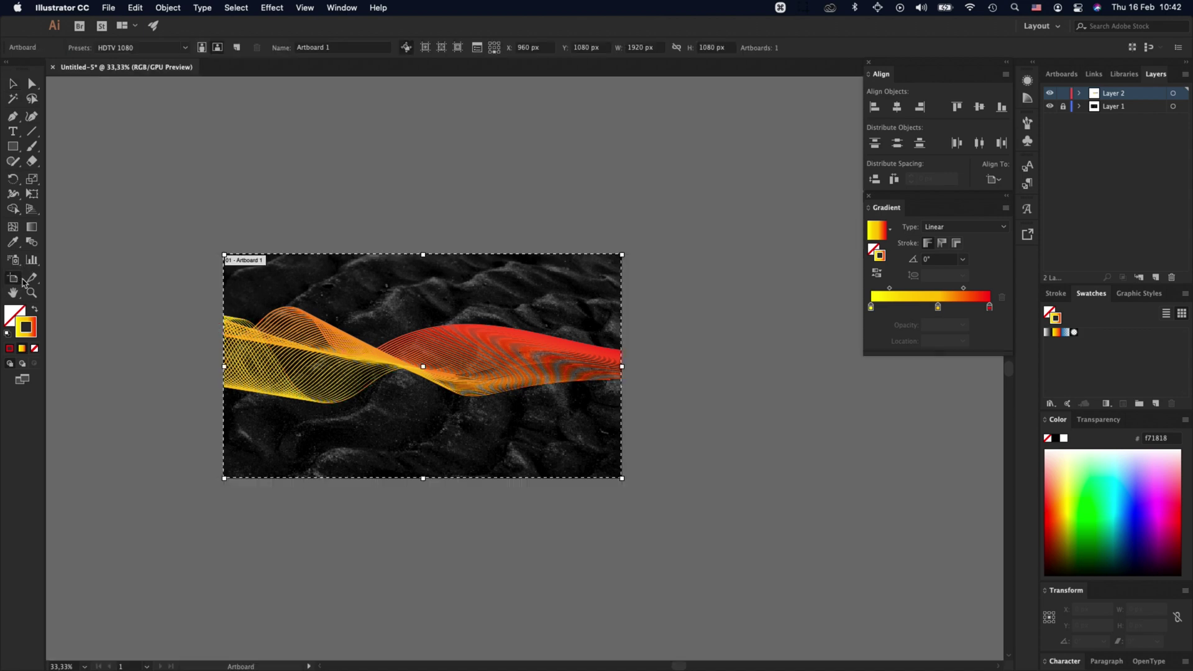
left_click_drag(244, 456, 709, 464)
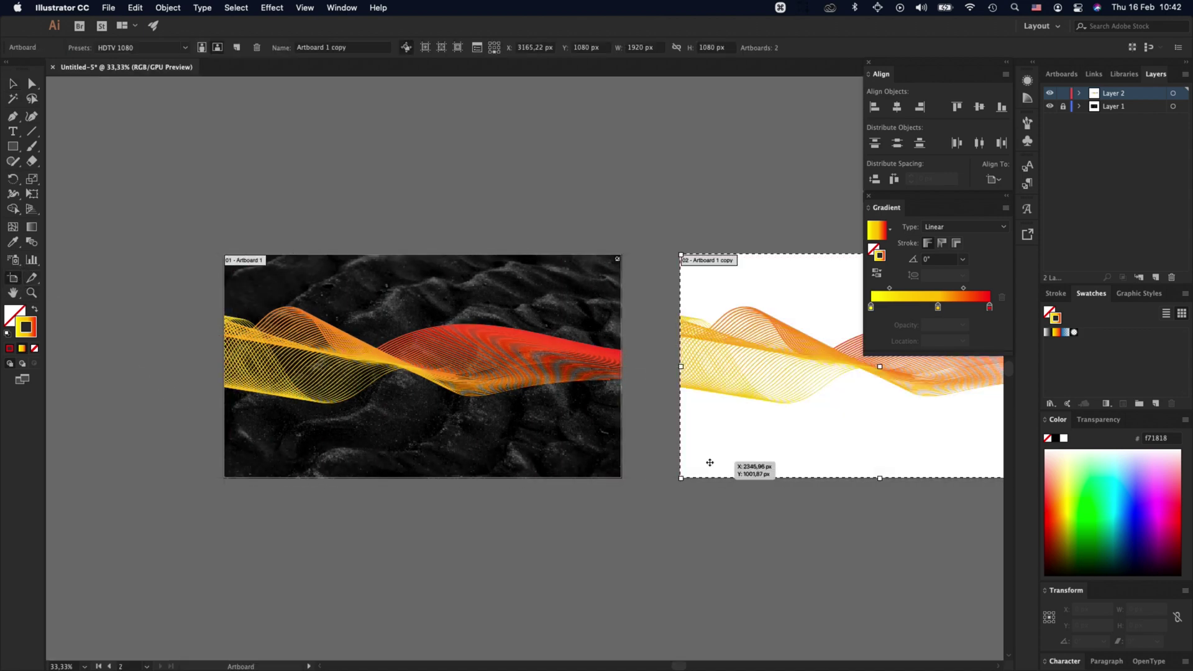
key("Escape")
Step: Delete the copied clipped blend from the second artboard
key("space")
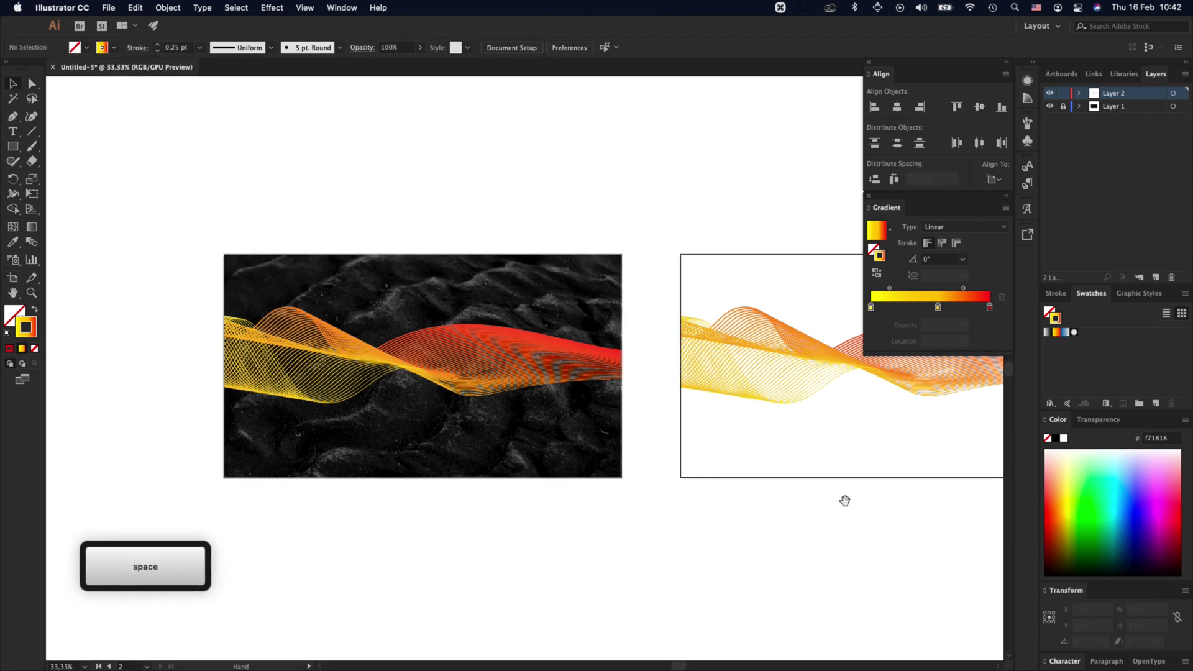
left_click_drag(845, 498, 413, 511)
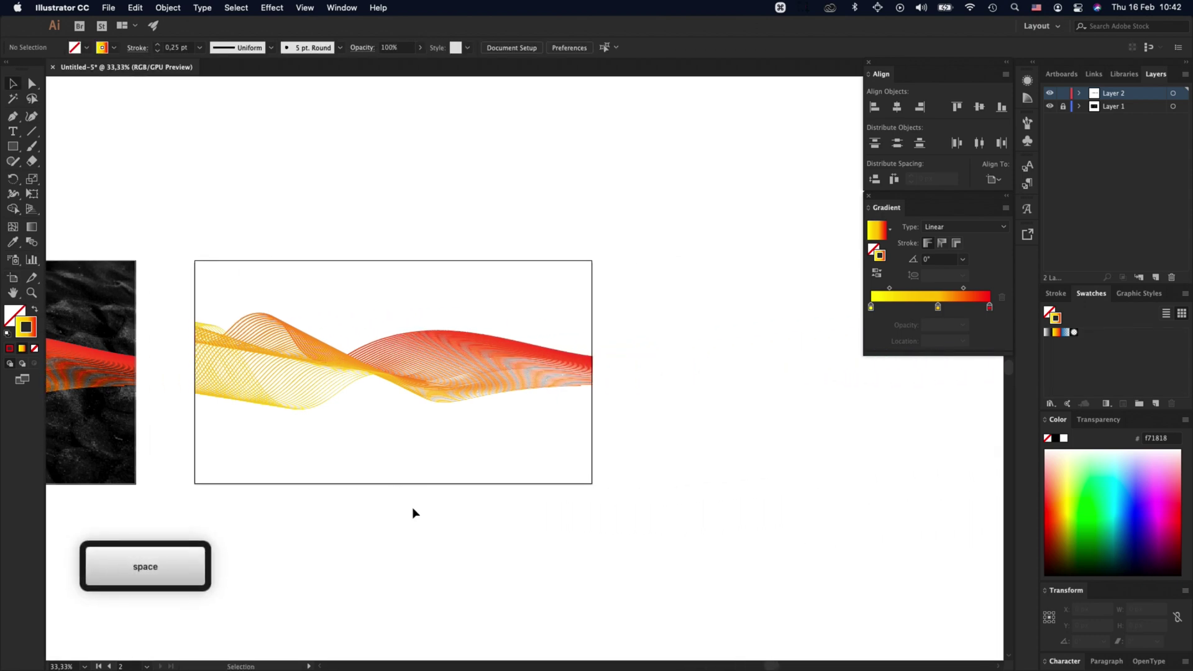
key("space")
left_click(423, 306)
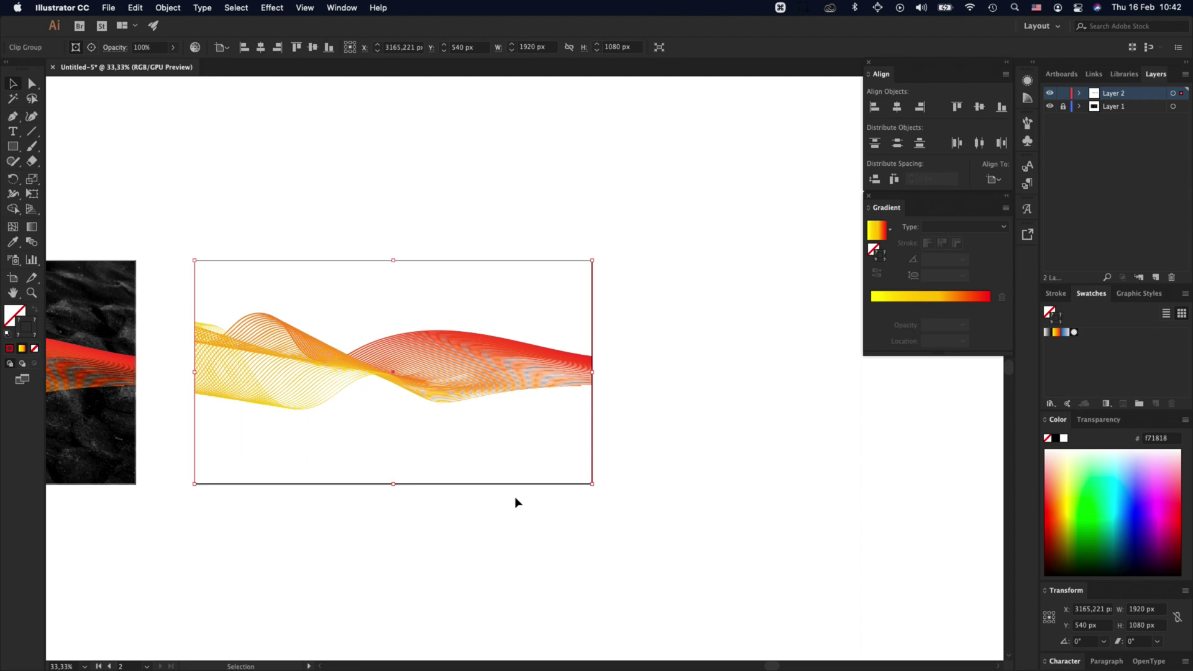
key("Delete")
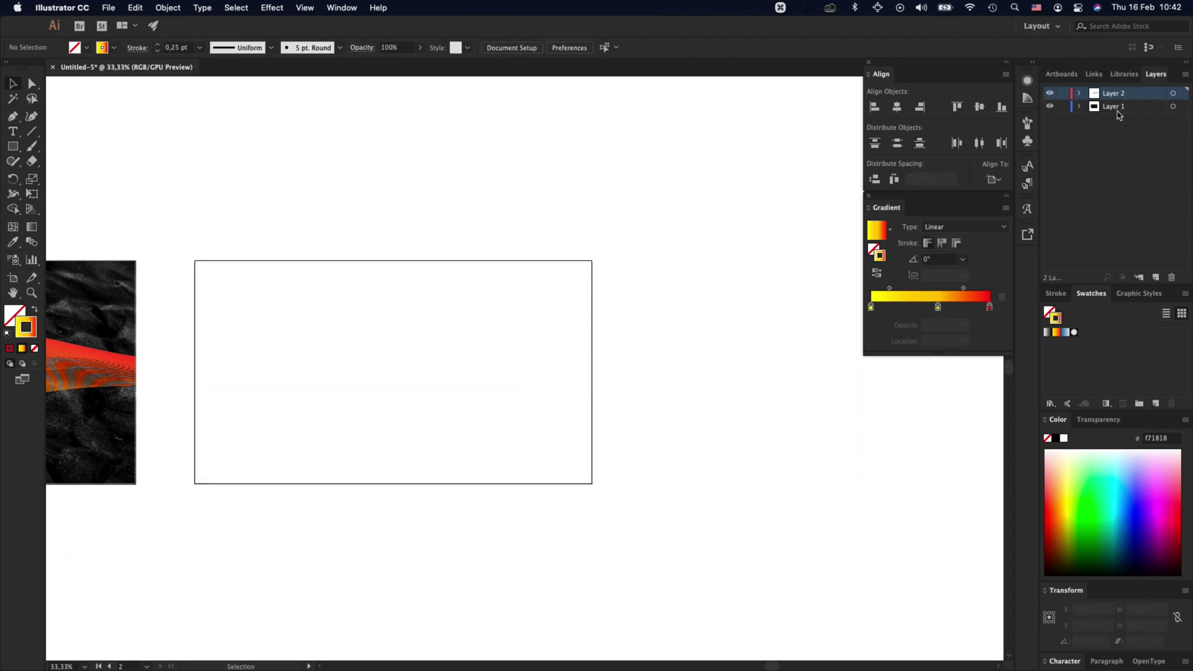
Step: Unlock and activate Layer 1, and place the cracked-ground Pexels photo 2004166 from the 001assets folder in Finder
left_click(1115, 108)
key("super+Tab")
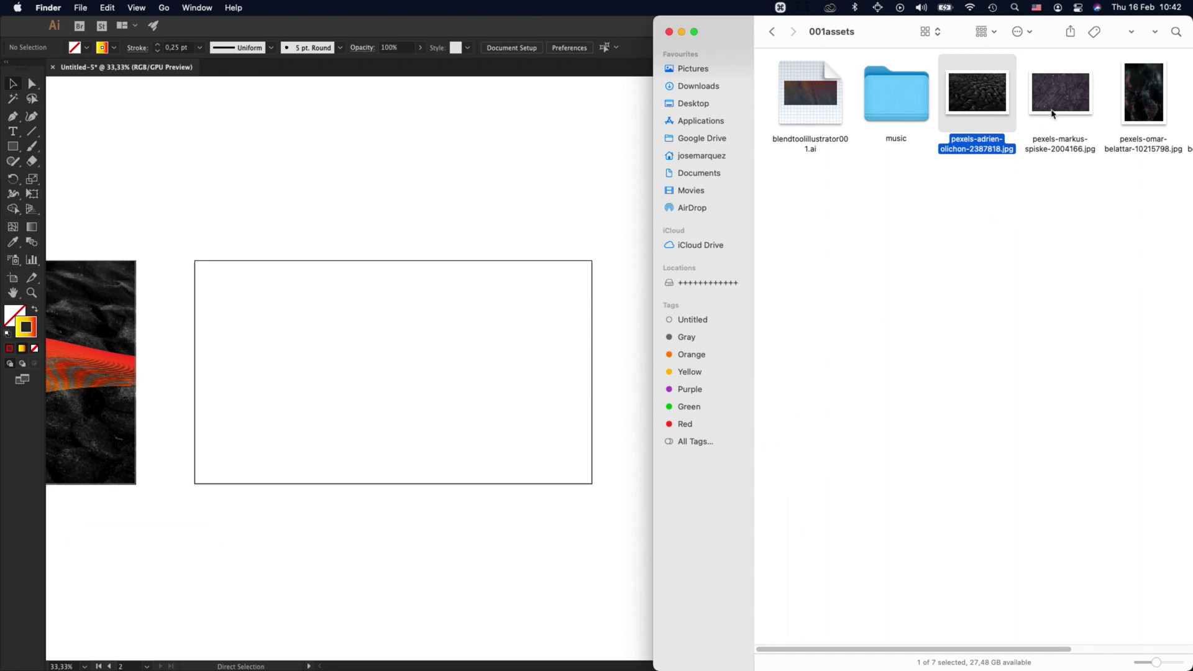
left_click(1052, 114)
left_click_drag(1062, 113, 331, 212)
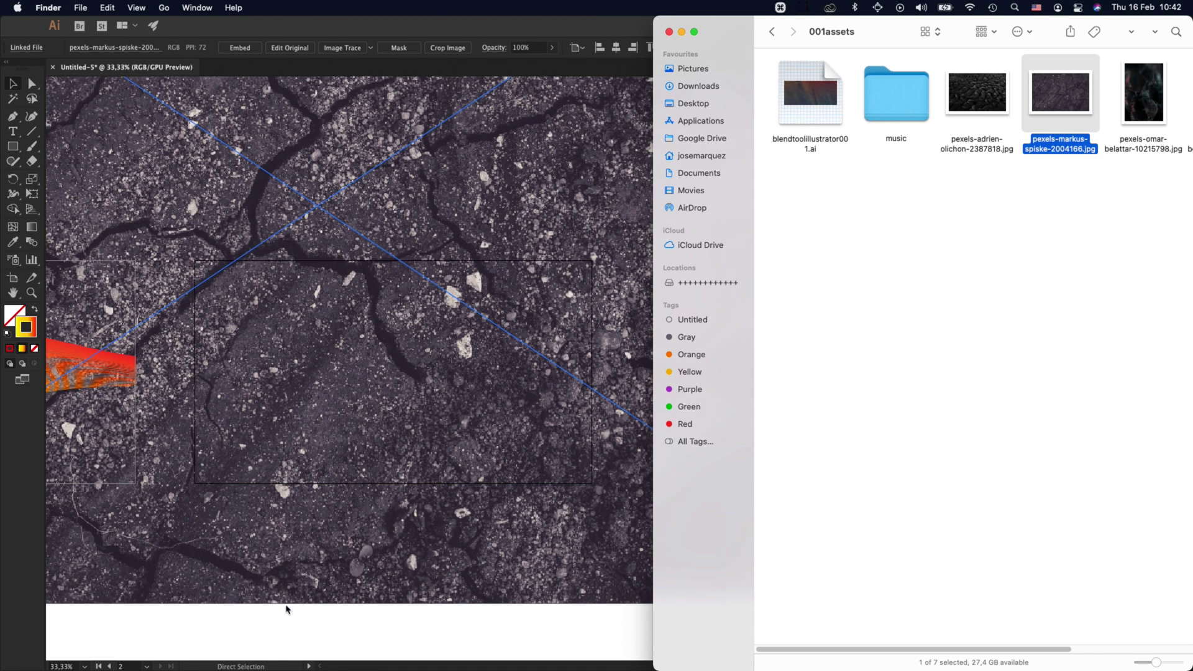
Step: Scale the placed cracked-ground photo proportionally to about 2042 × 1362 px and center it on the second artboard
left_click(344, 567)
left_click_drag(320, 603, 325, 346)
key("shift")
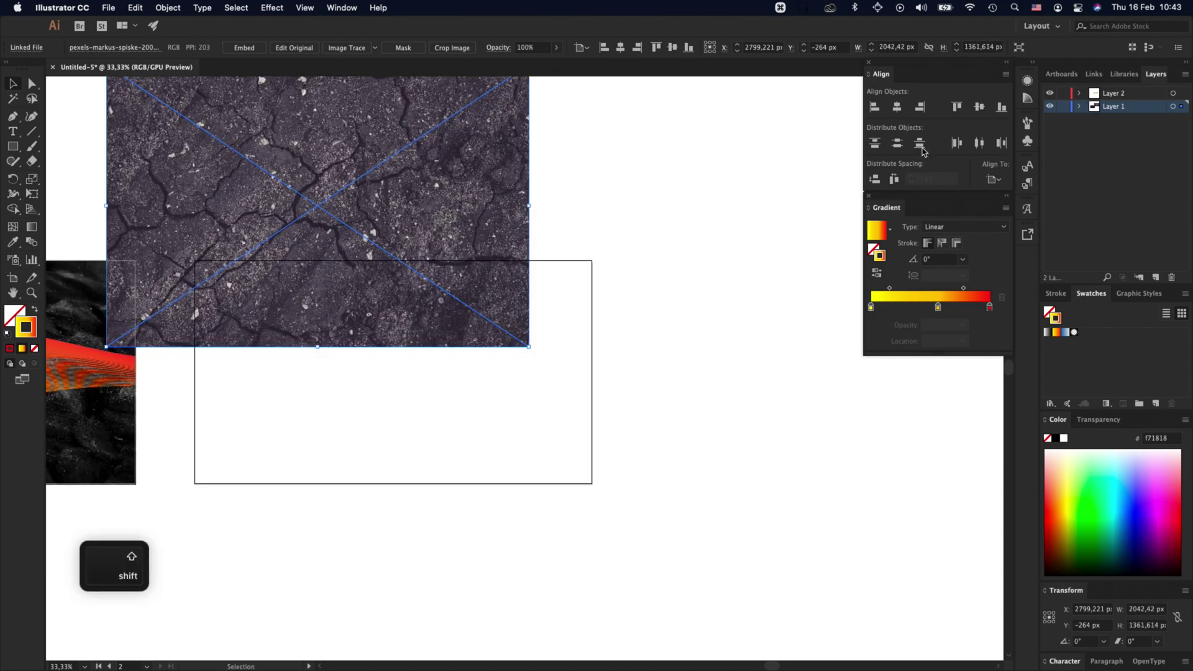
left_click(897, 107)
left_click(979, 107)
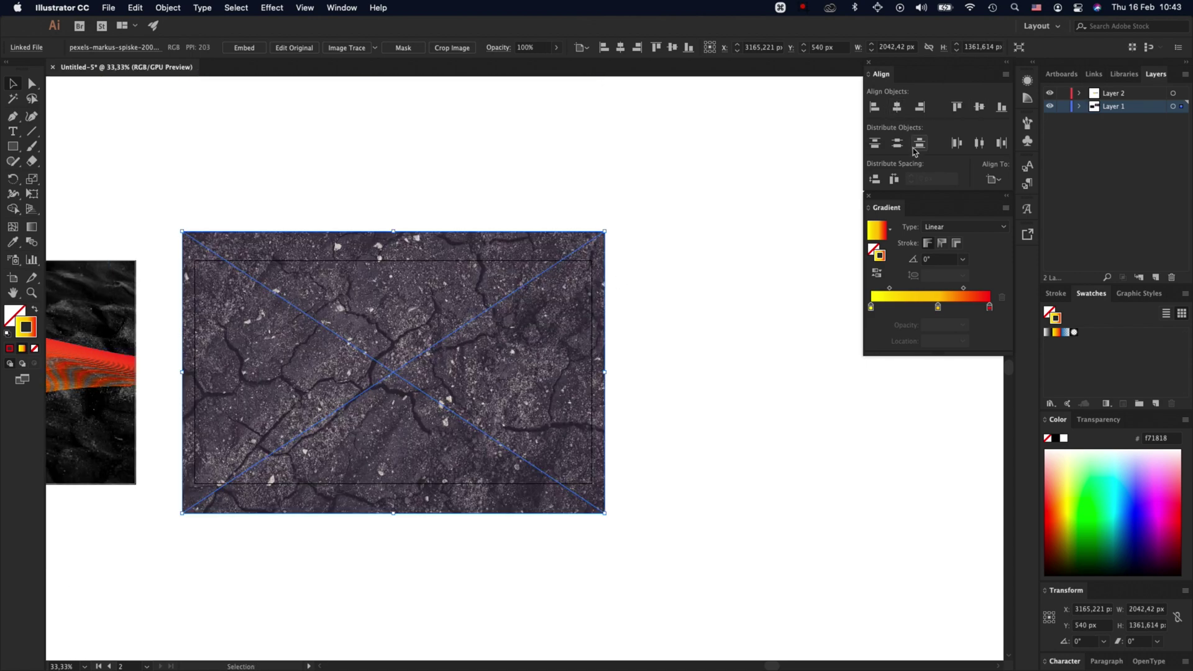
left_click(635, 377)
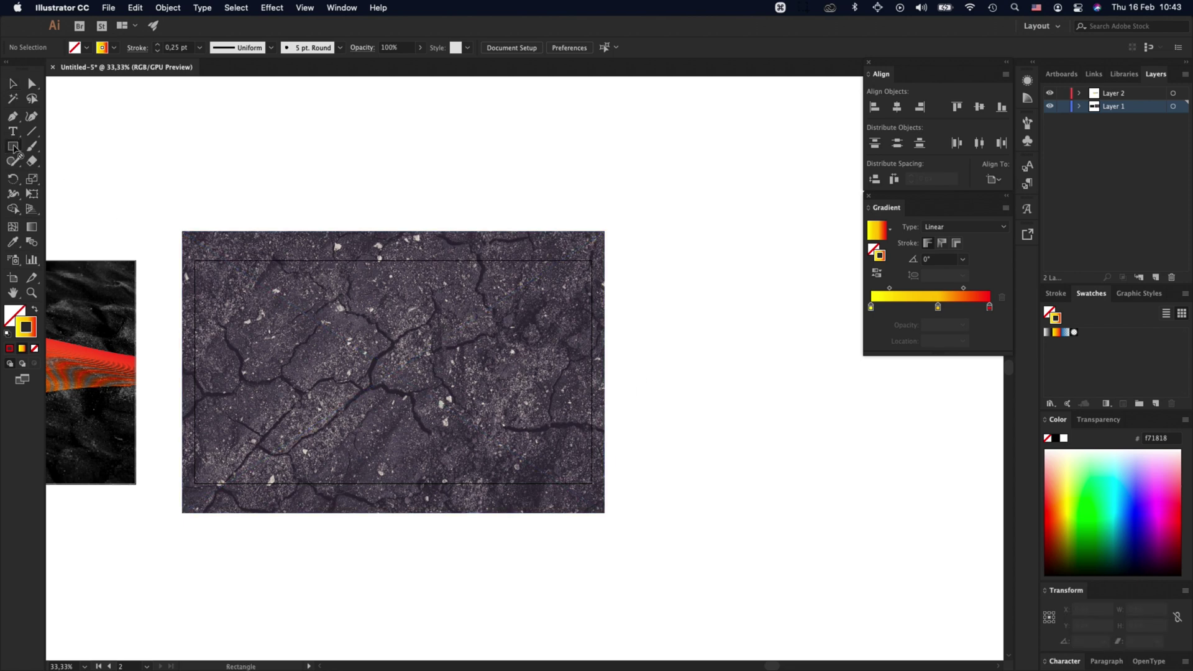
Step: Create a 1920 × 1080 px rectangle and center it on the second artboard over the photo
left_click(653, 213)
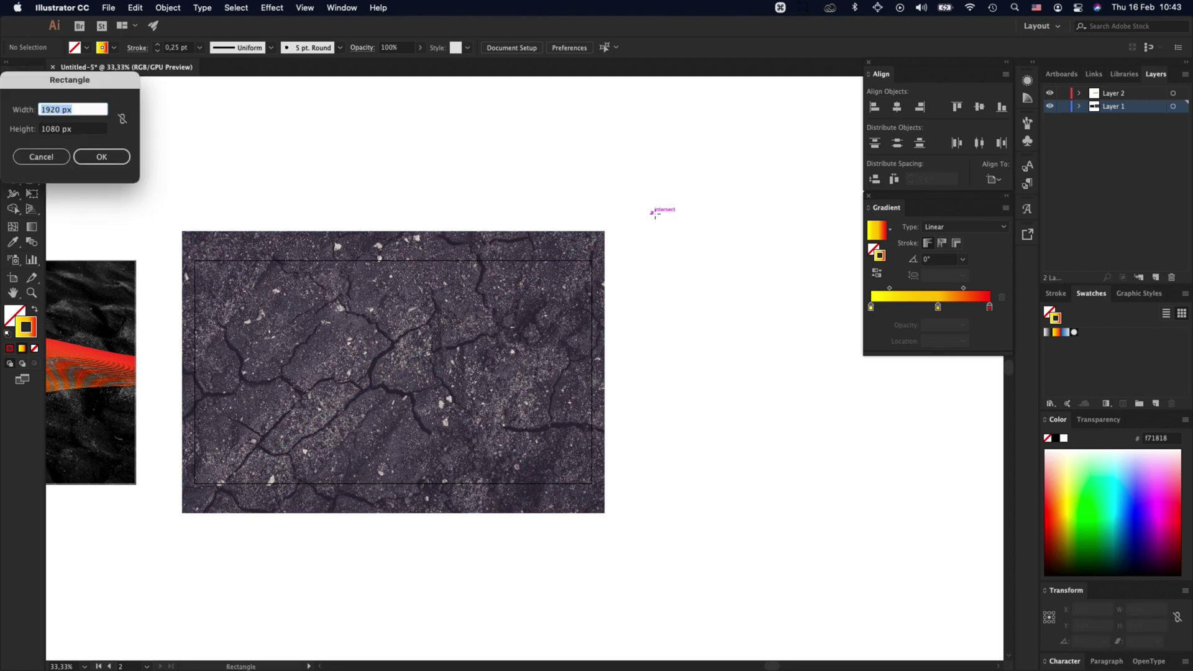
key("Return")
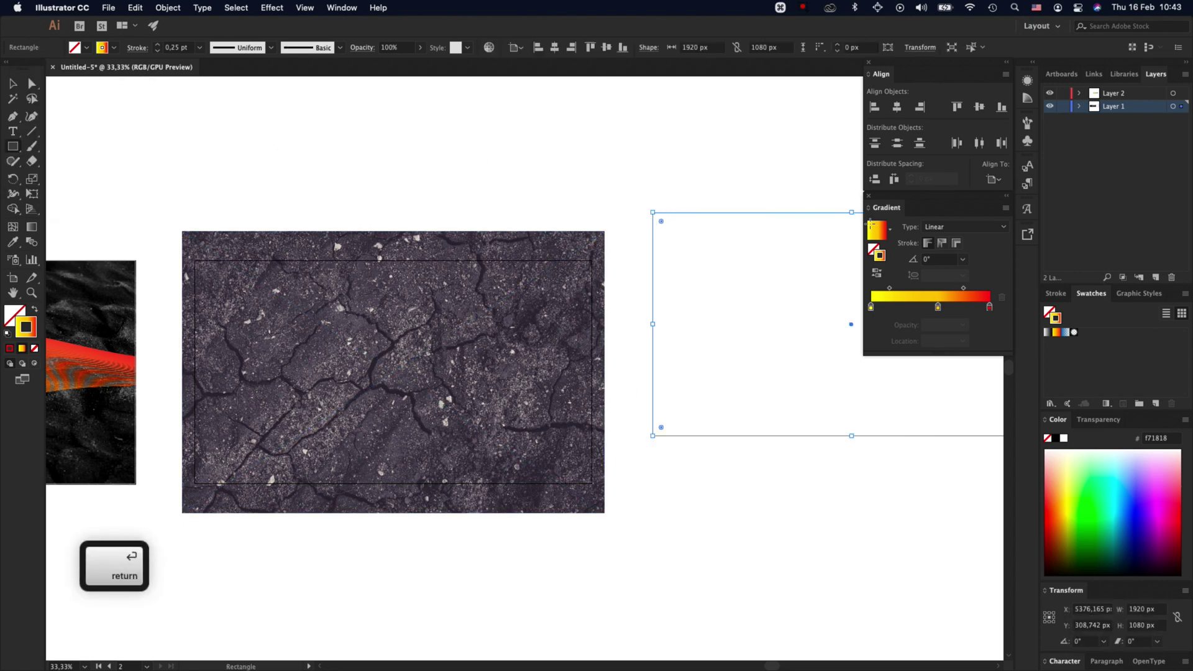
left_click(897, 106)
left_click(980, 107)
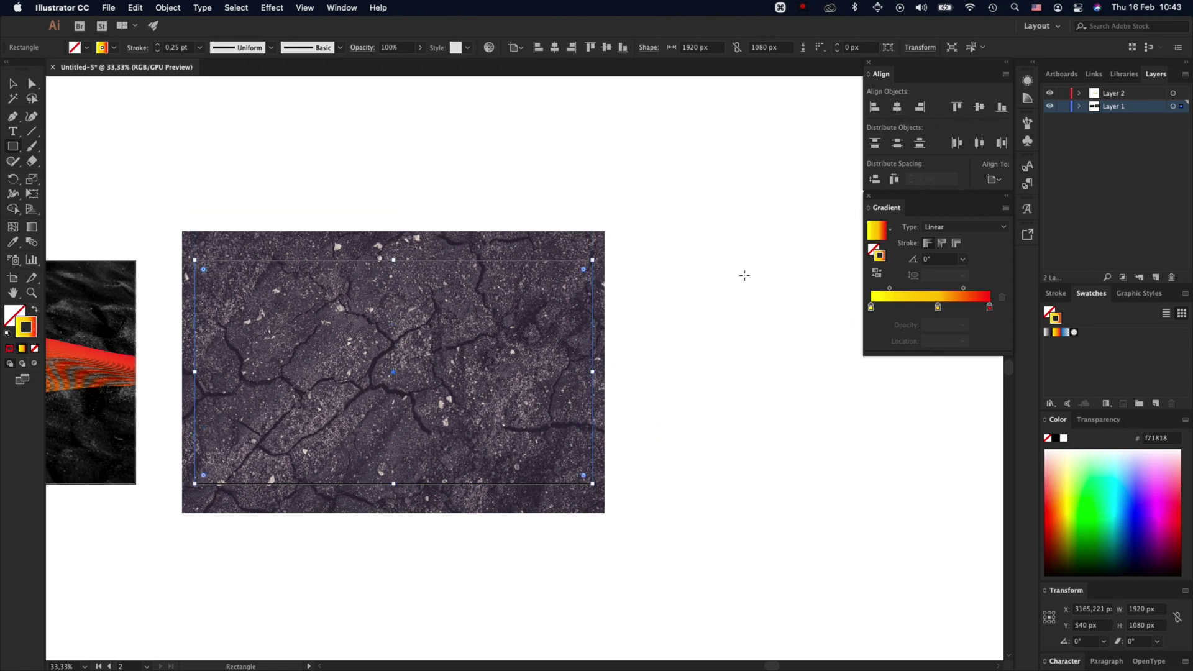
Step: Clip the cracked-ground photo to the rectangle with a clipping mask and leave it deselected
key("v")
left_click(640, 380)
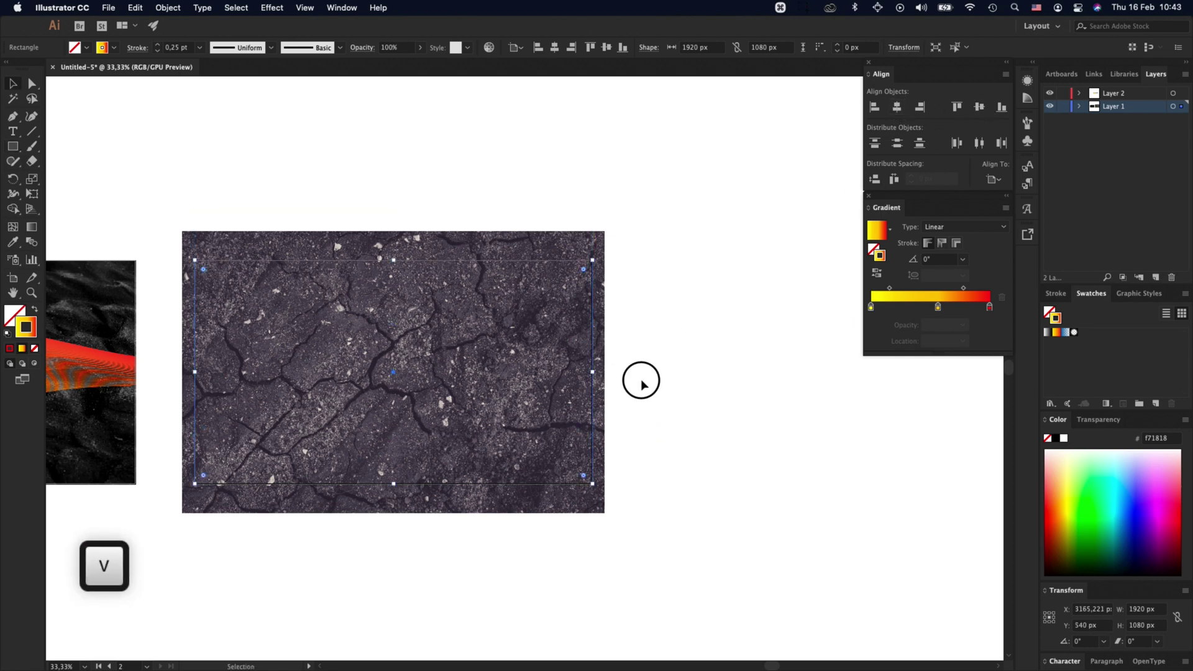
left_click_drag(649, 356, 564, 404)
right_click(564, 403)
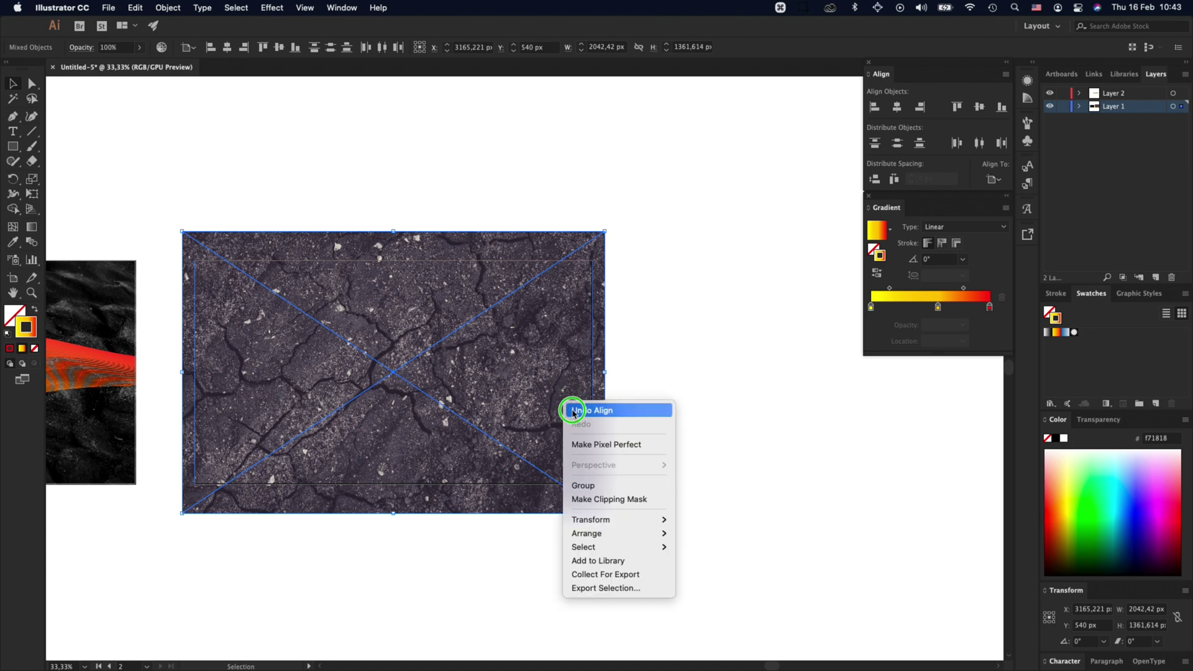
mouse_move(576, 533)
left_click(606, 499)
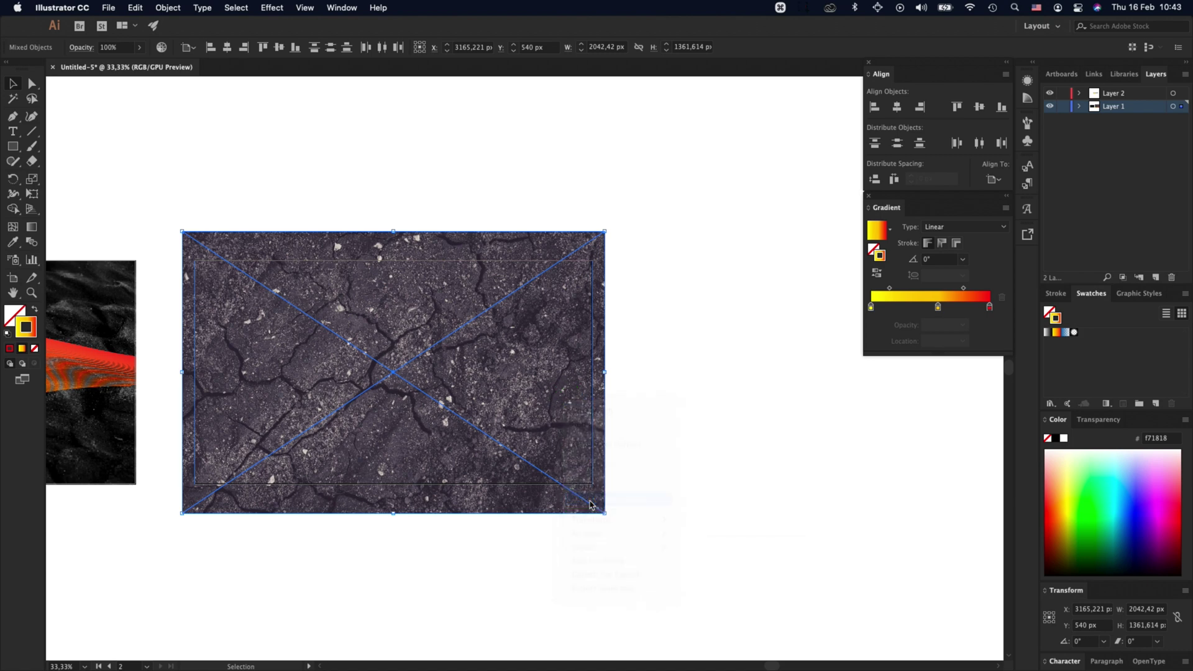
left_click(657, 395)
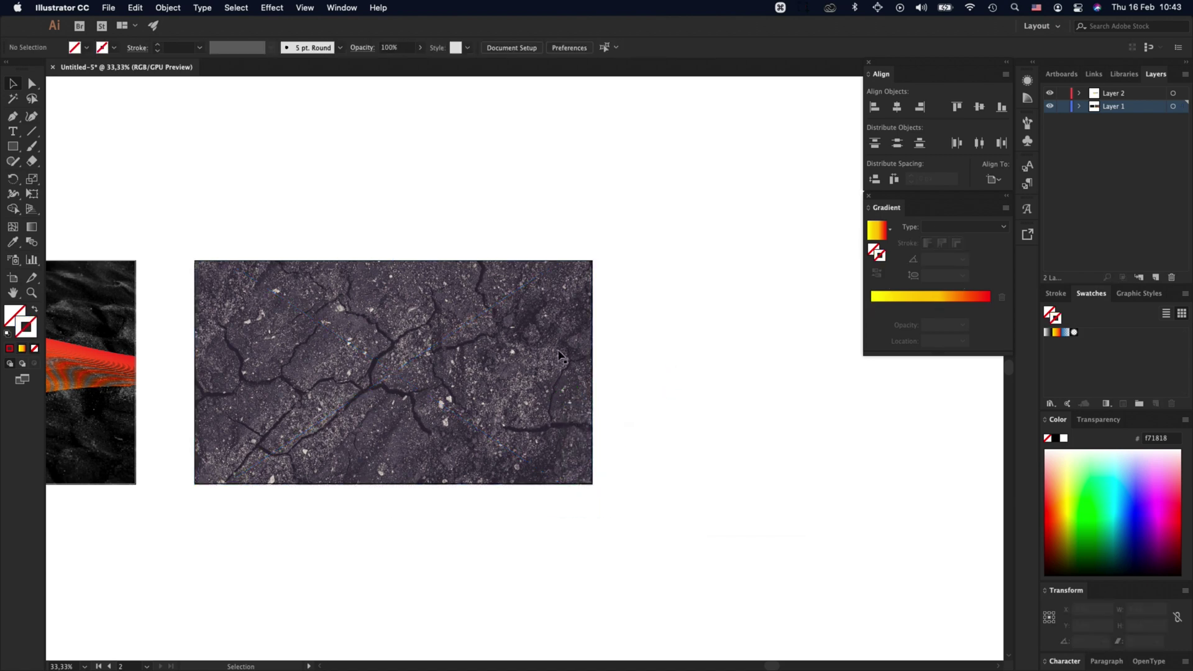
Step: Duplicate the semi-transparent black rectangle from the first artboard onto the second and place it in front of the photo
left_click(107, 324)
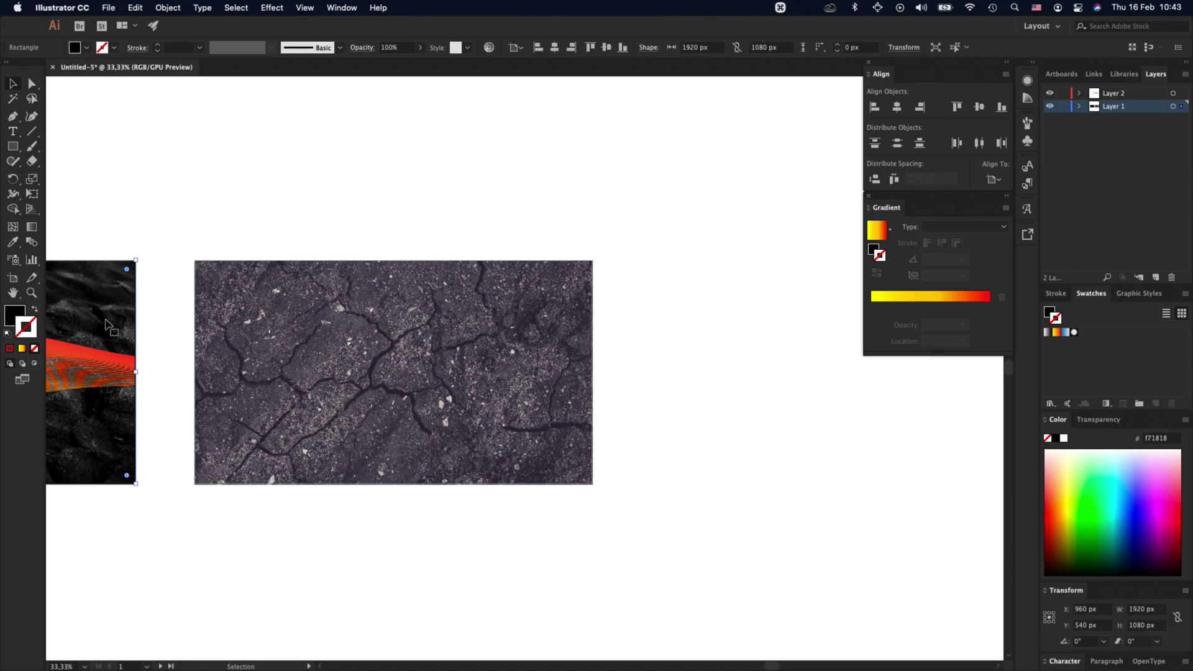
left_click_drag(107, 324, 660, 337)
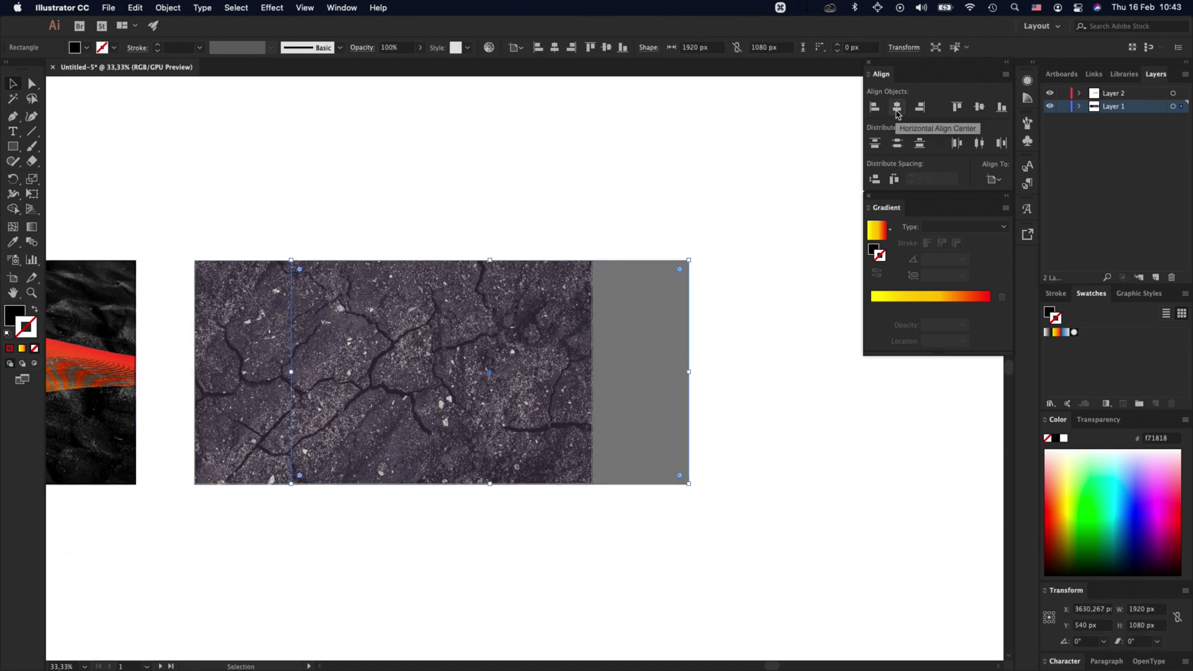
key("super+x")
key("super+f")
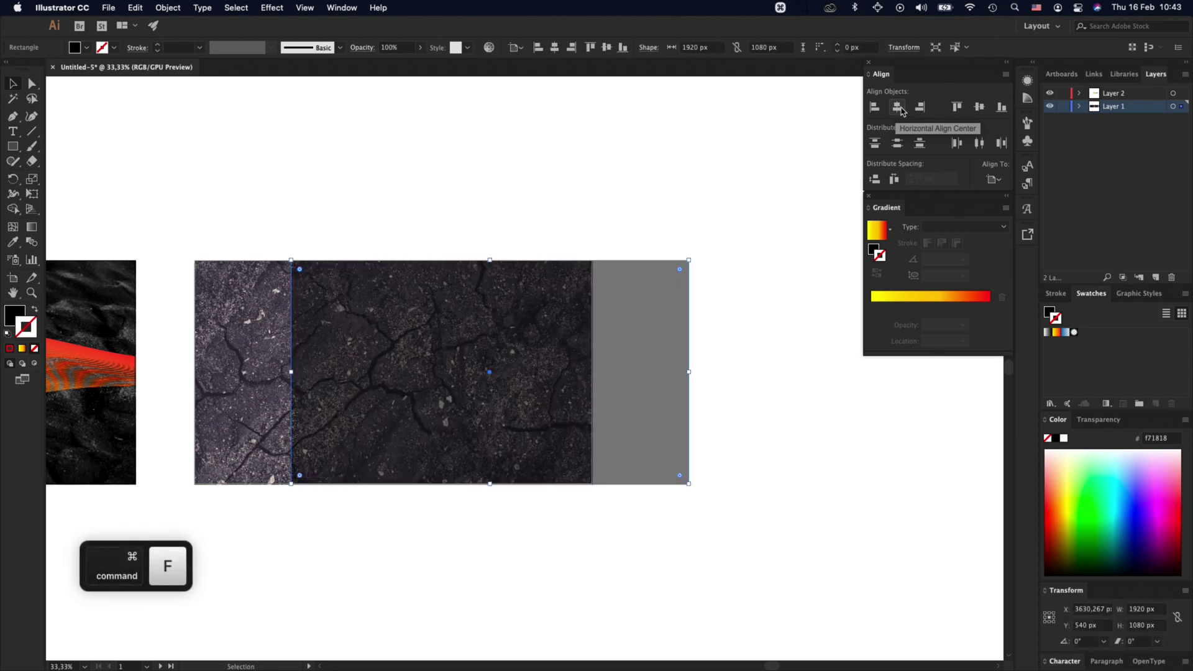
Step: Cut the black overlay copy and paste it in front of the clipped photo so it covers the second artboard exactly
left_click(899, 108)
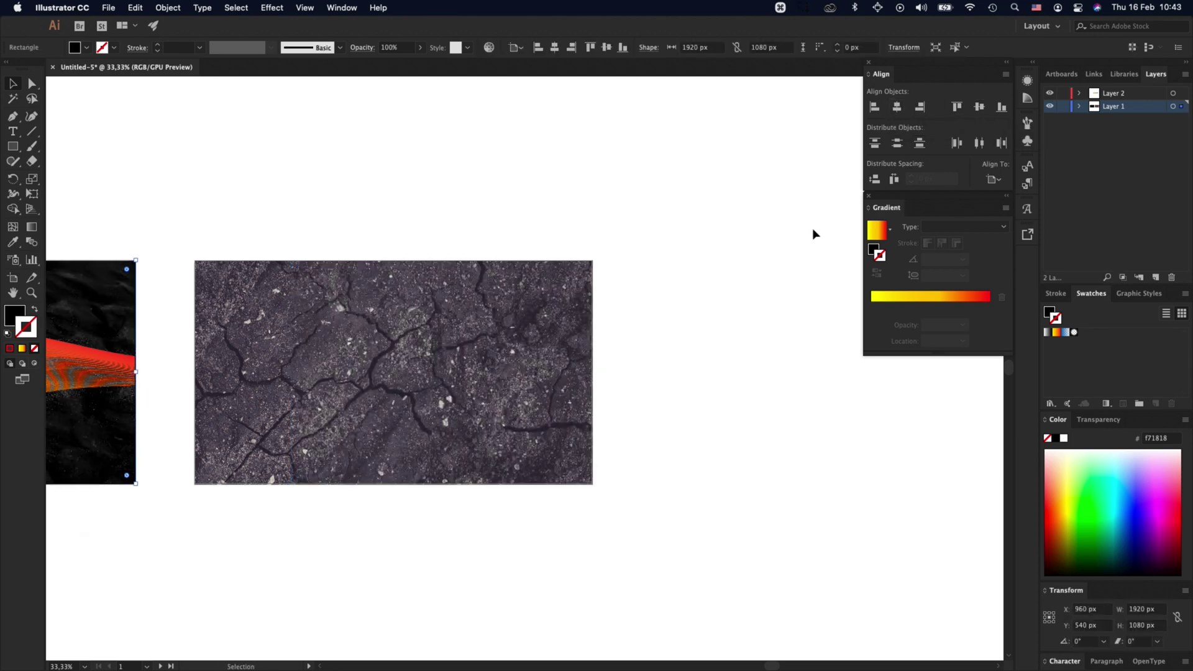
key("super+x")
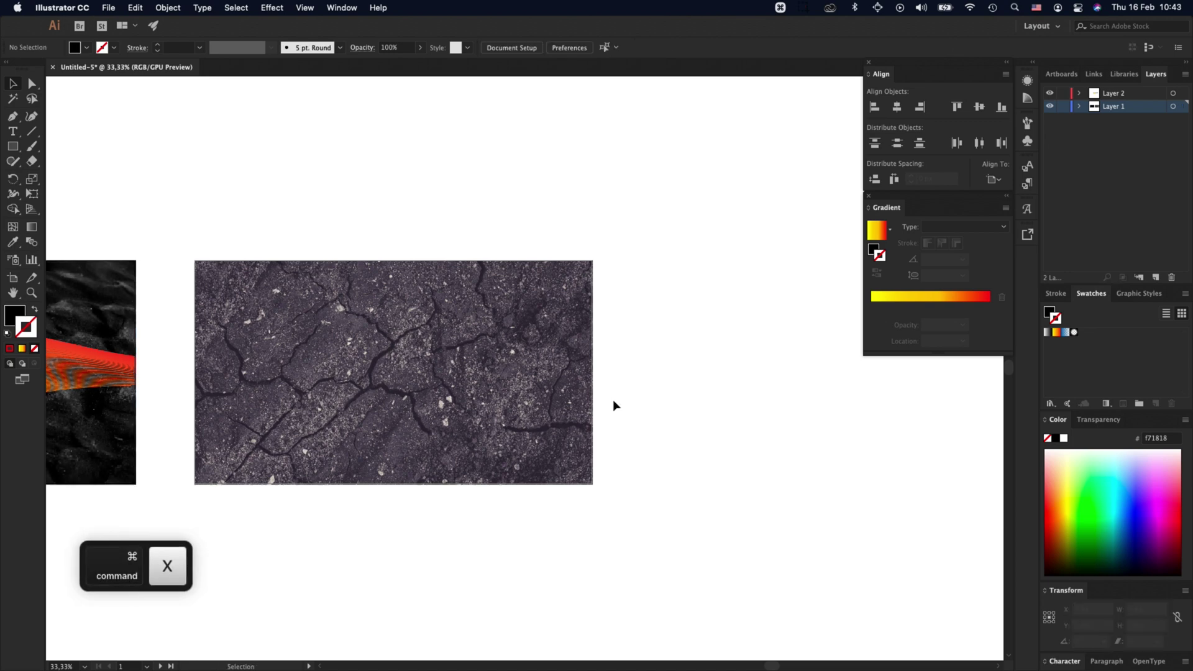
left_click(587, 416)
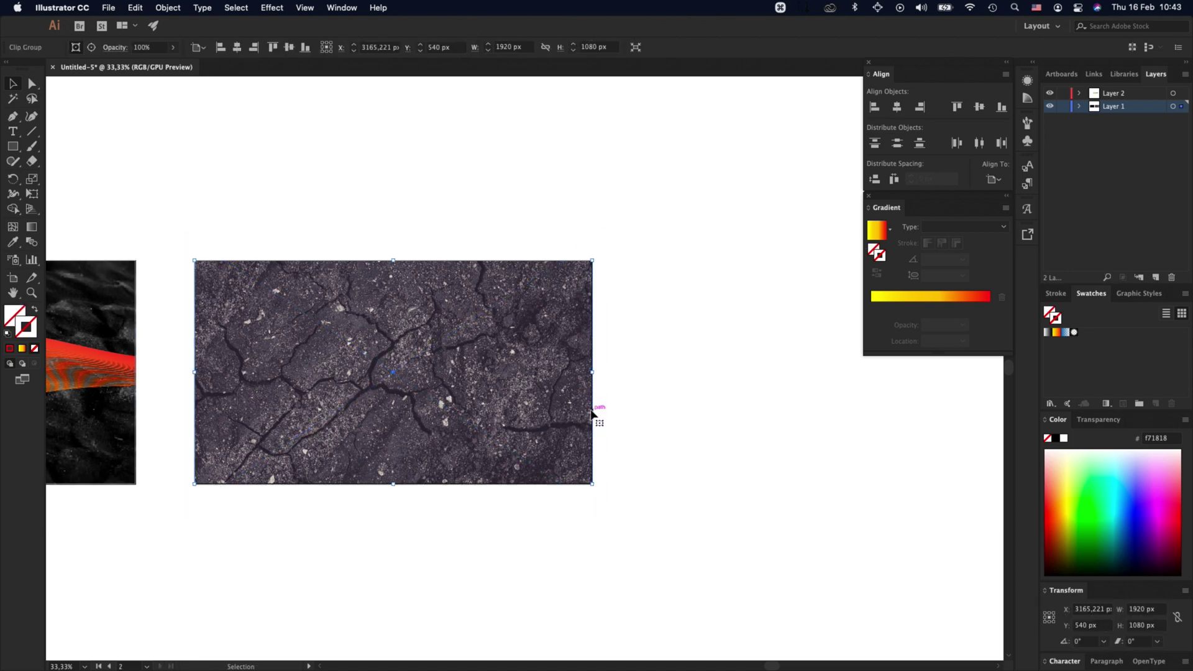
key("super+f")
left_click(645, 396)
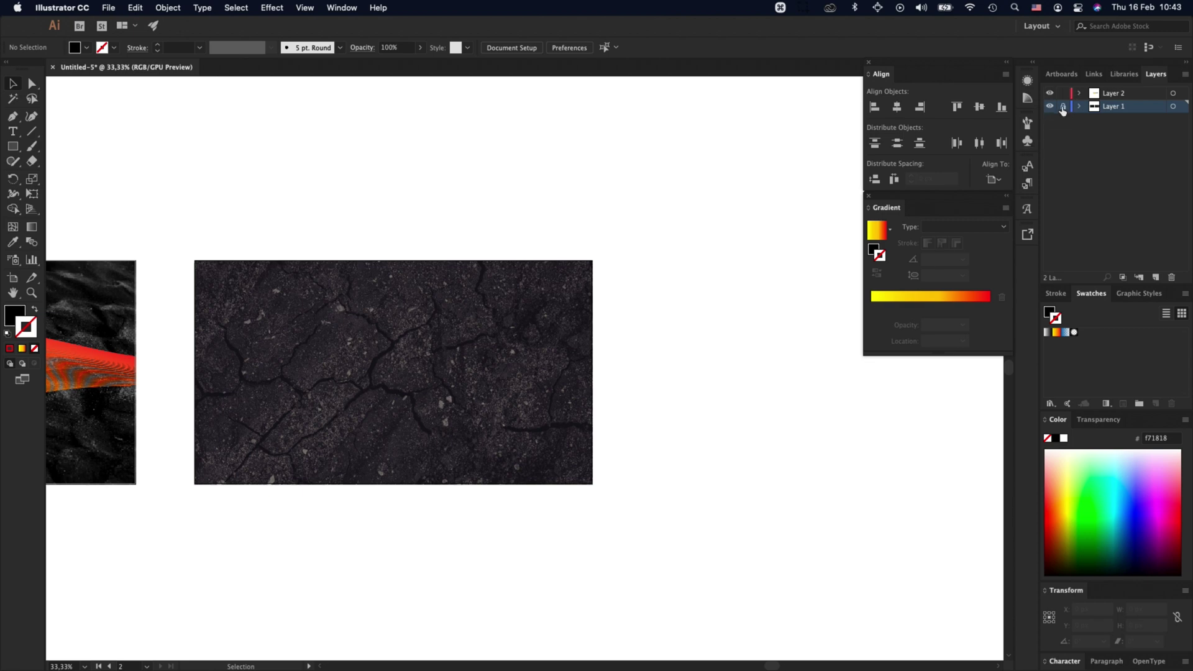
Step: On Layer 2, draw an open wavy path with two peaks and a deep trough across the second artboard, about 2913 px wide and 786 px high
left_click(1106, 98)
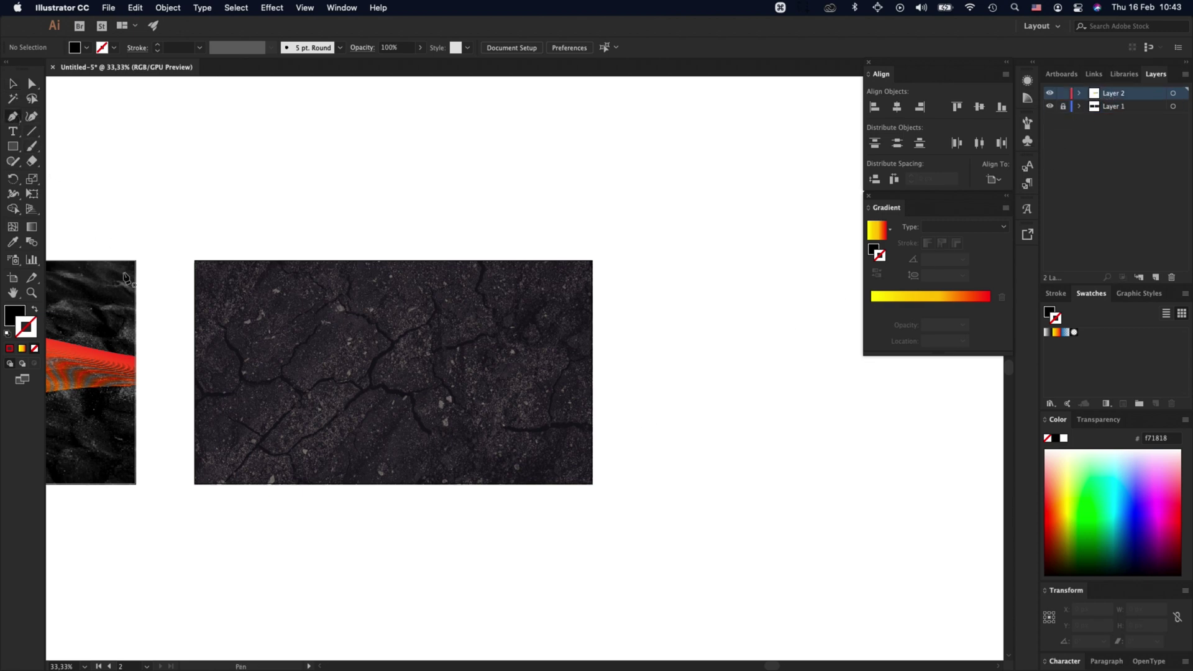
left_click(158, 350)
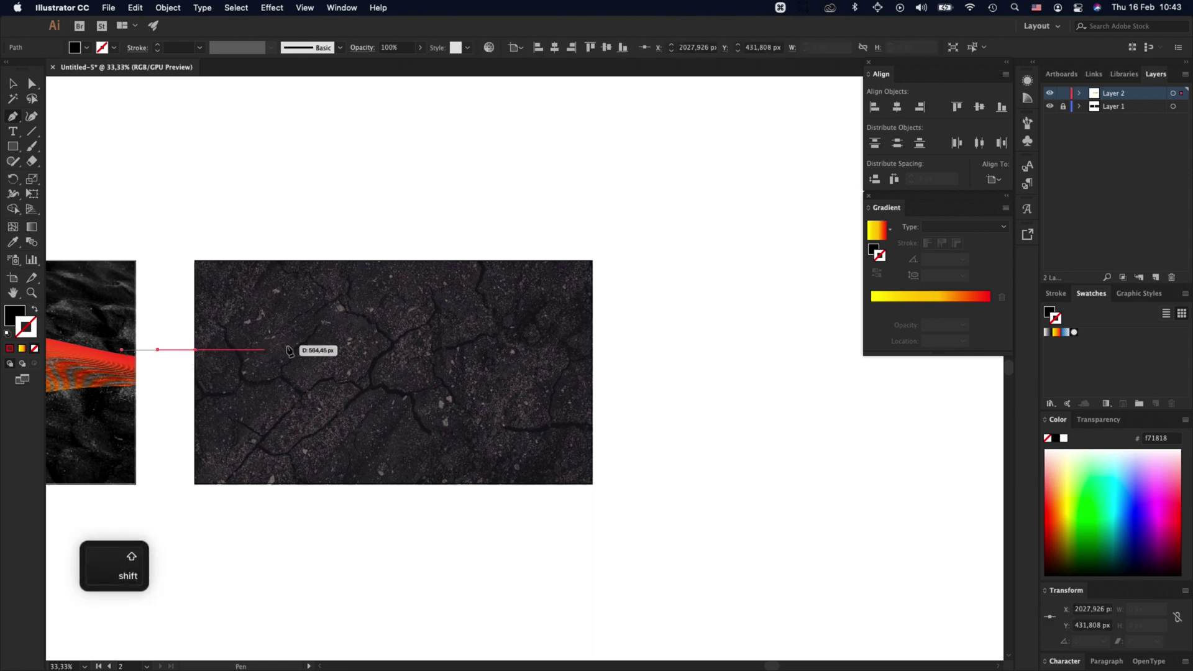
left_click_drag(309, 351, 335, 349)
left_click_drag(364, 274, 383, 274)
left_click_drag(407, 437, 432, 426)
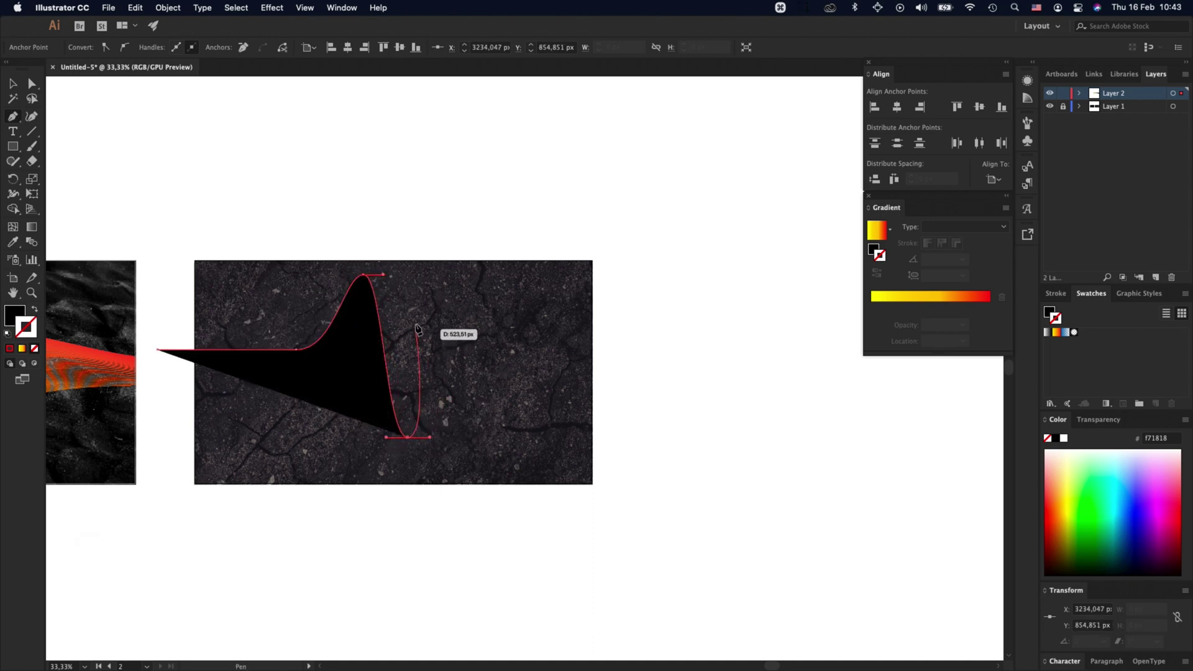
left_click_drag(445, 301, 468, 301)
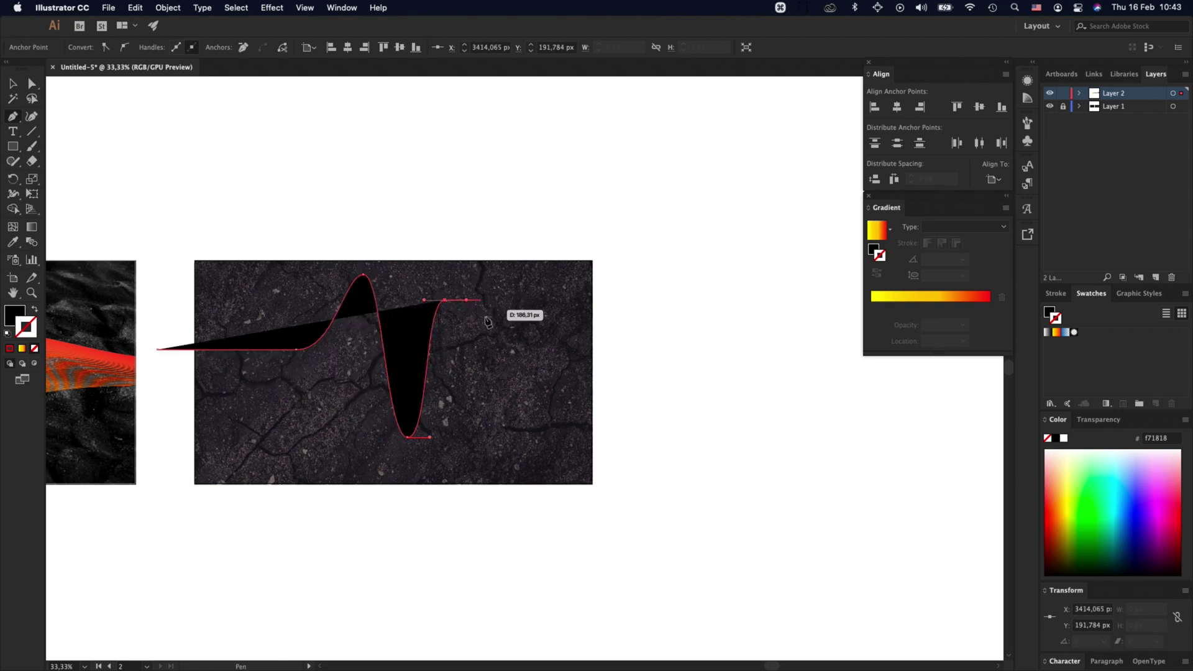
left_click_drag(551, 372, 625, 372)
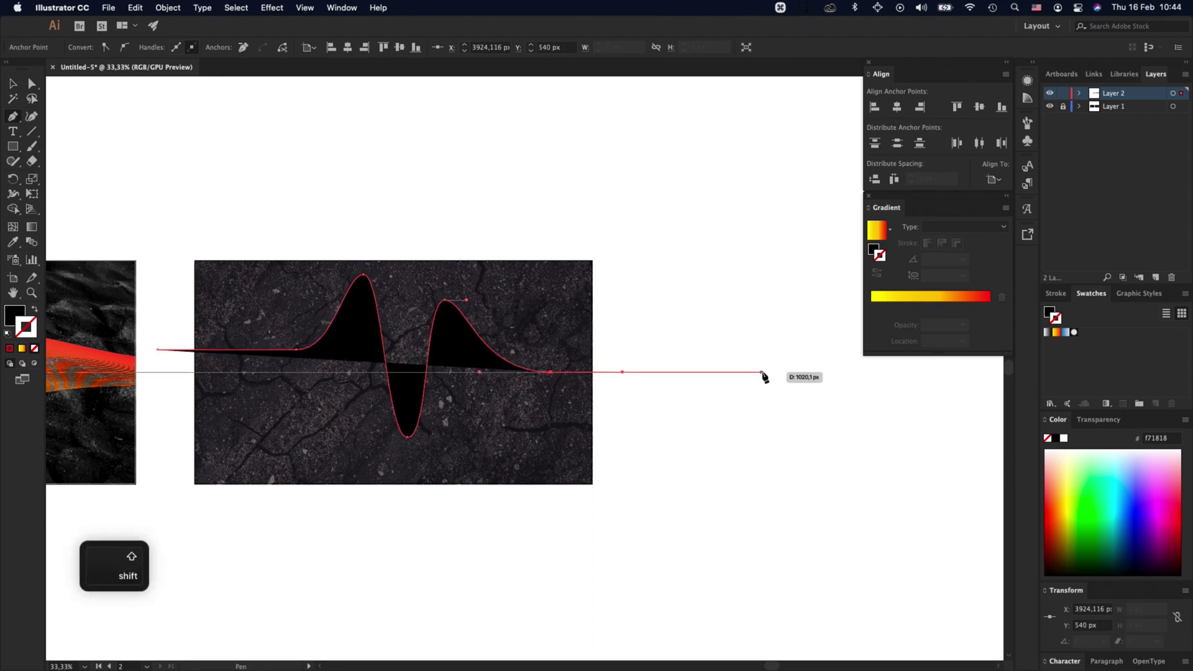
left_click_drag(765, 373, 767, 376)
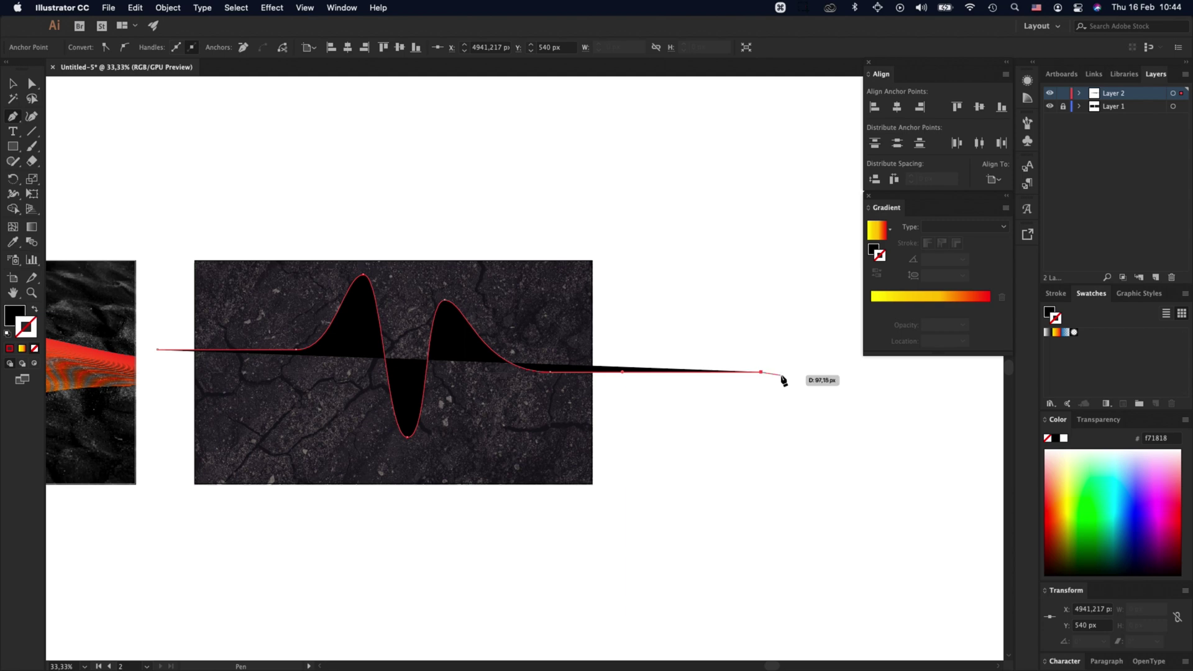
key("v")
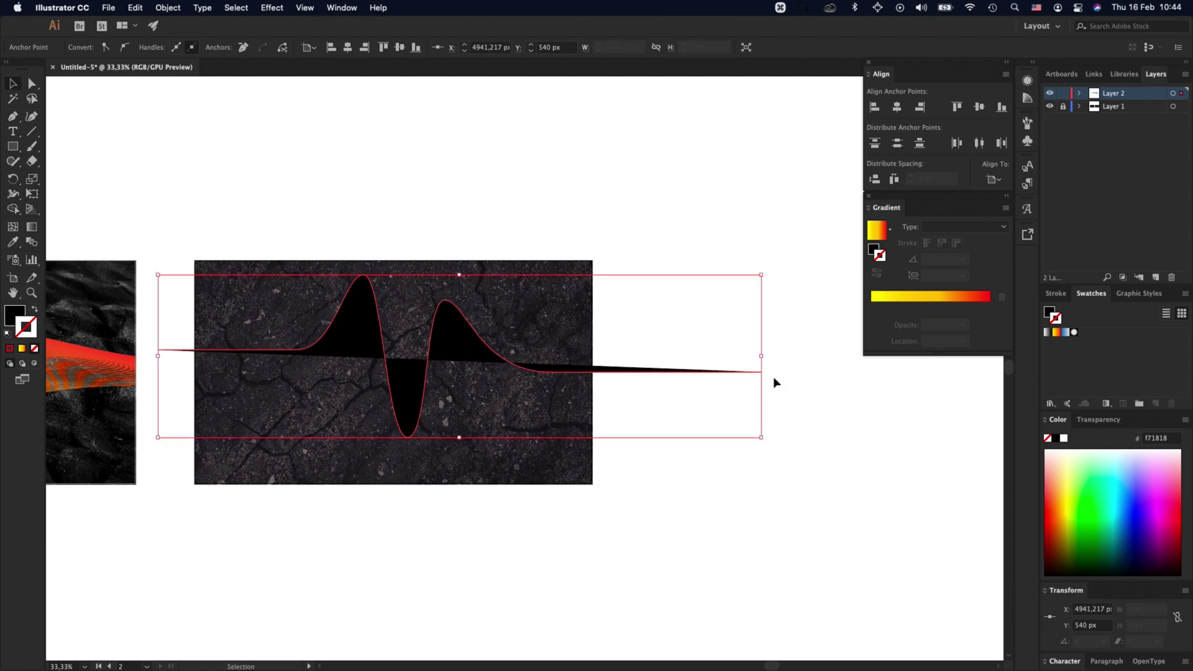
Step: Swap the wavy path's fill and stroke, and apply the linear yellow-to-red gradient to its stroke
key("shift+x")
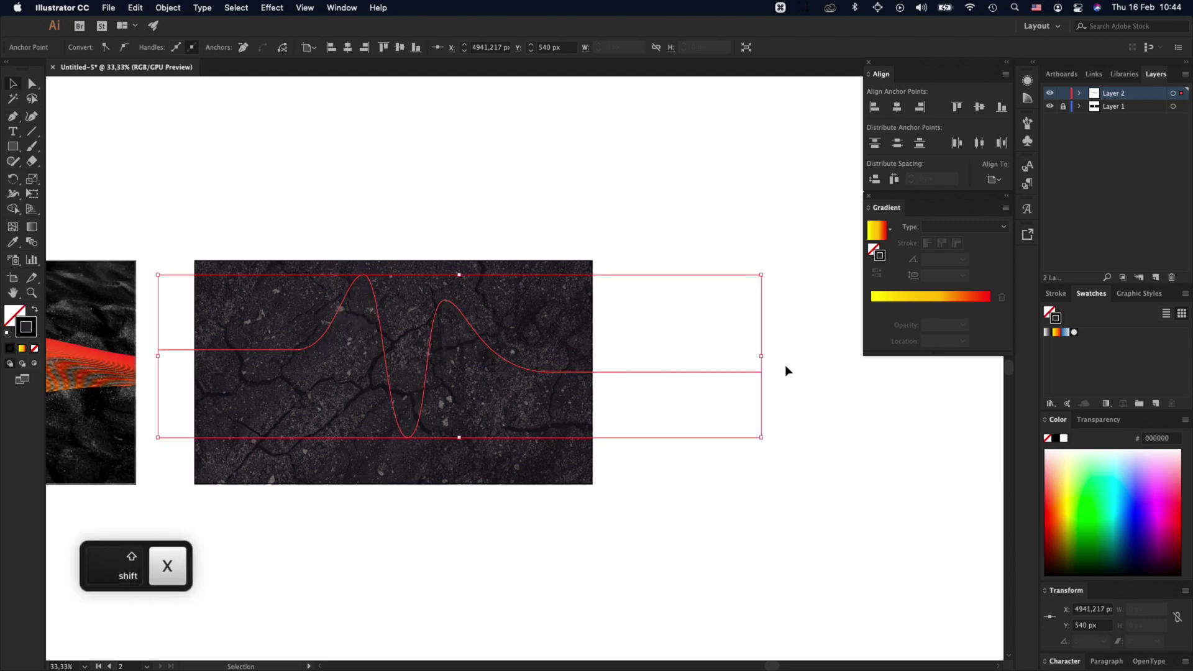
left_click(955, 227)
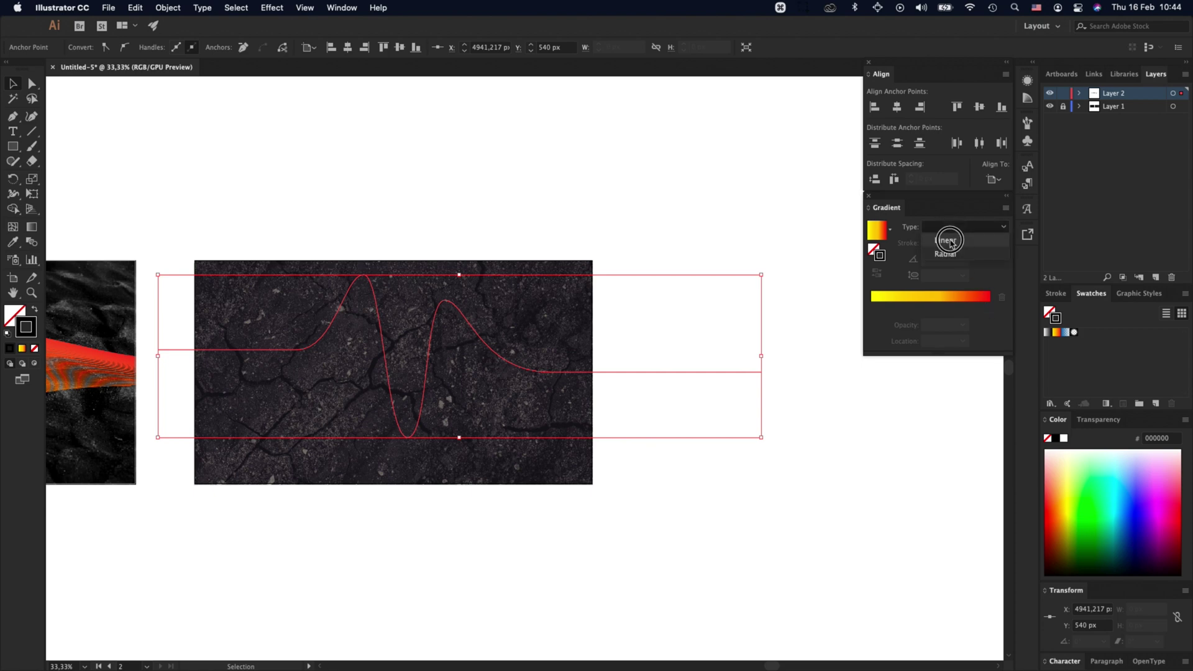
left_click(946, 240)
left_click_drag(938, 308, 943, 323)
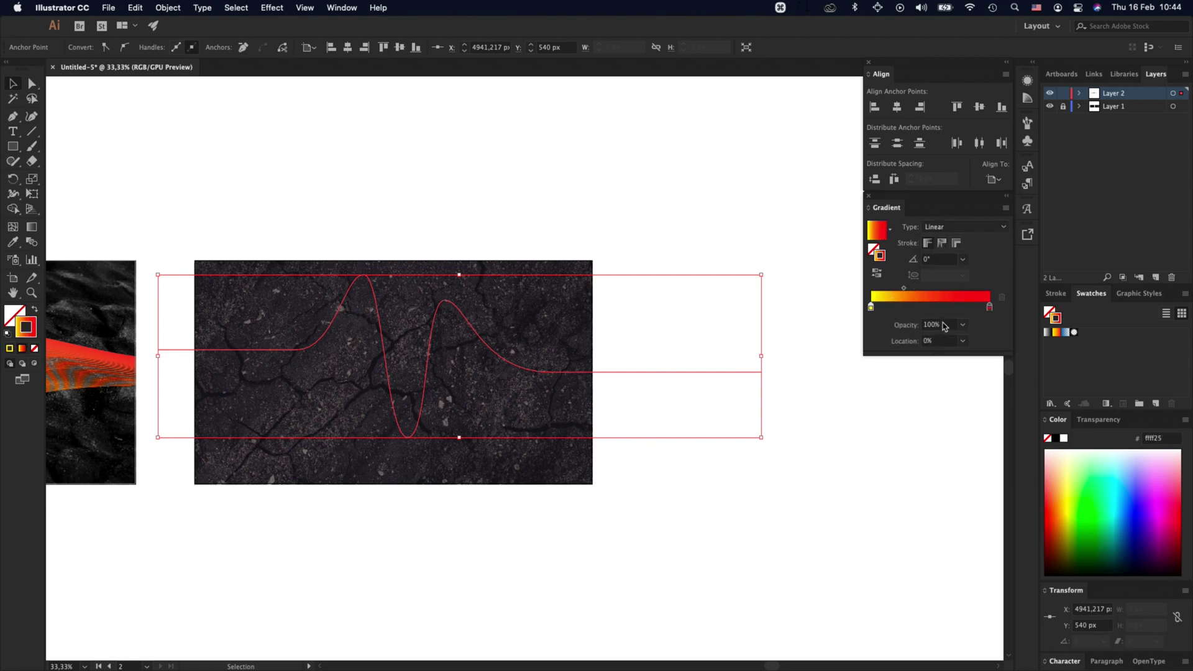
Step: Change the stroke gradient's red end stop to purple bc15ff and deselect the path
double_click(991, 308)
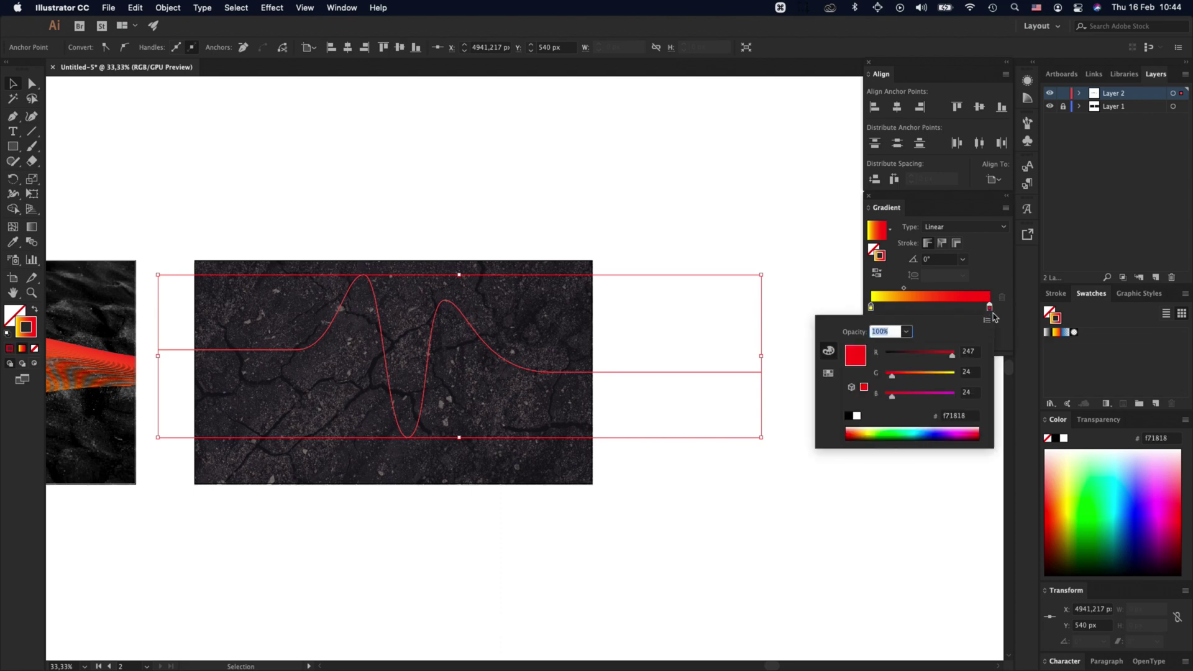
left_click(953, 433)
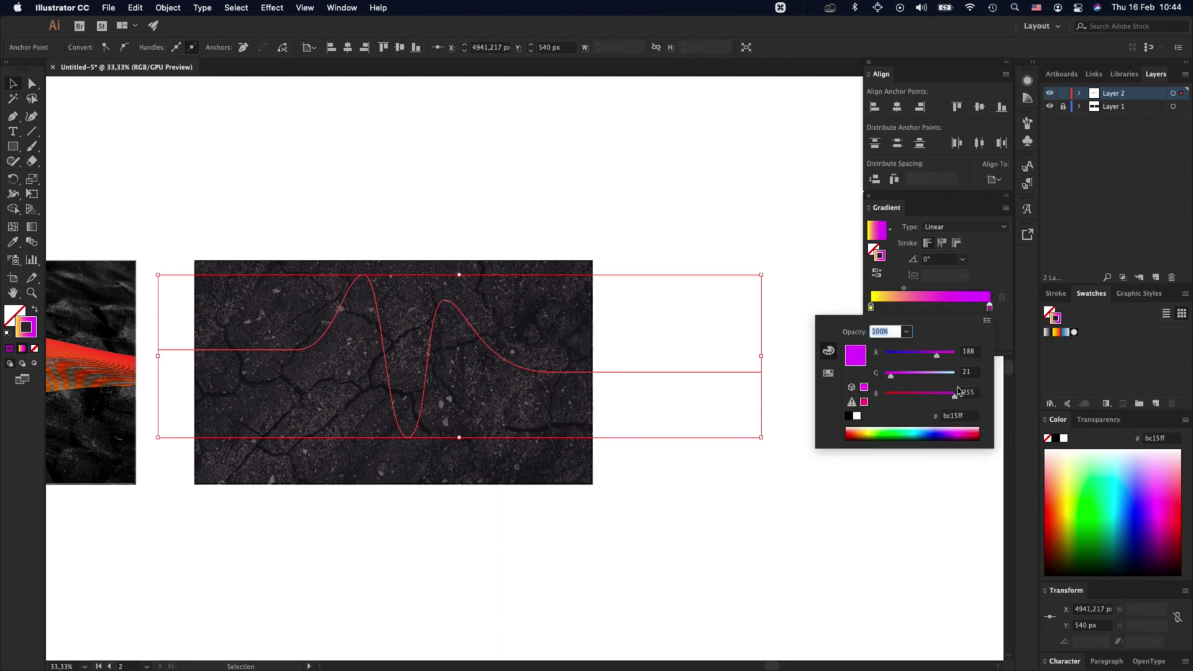
left_click(871, 308)
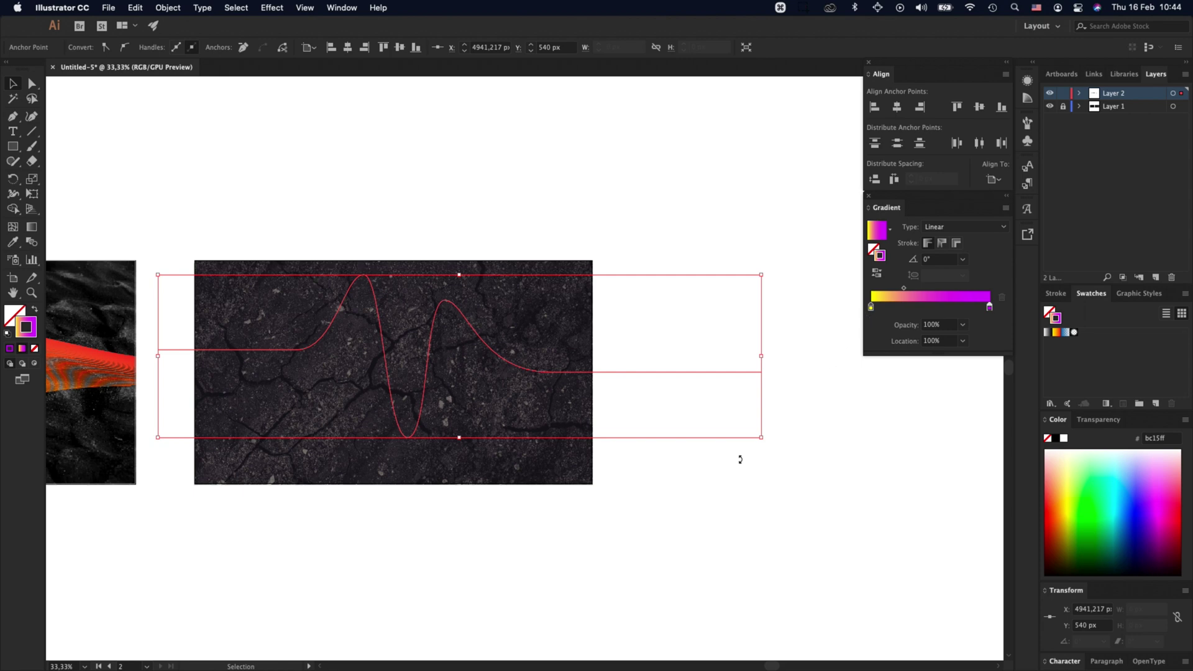
left_click(720, 483)
left_click_drag(709, 480, 696, 311)
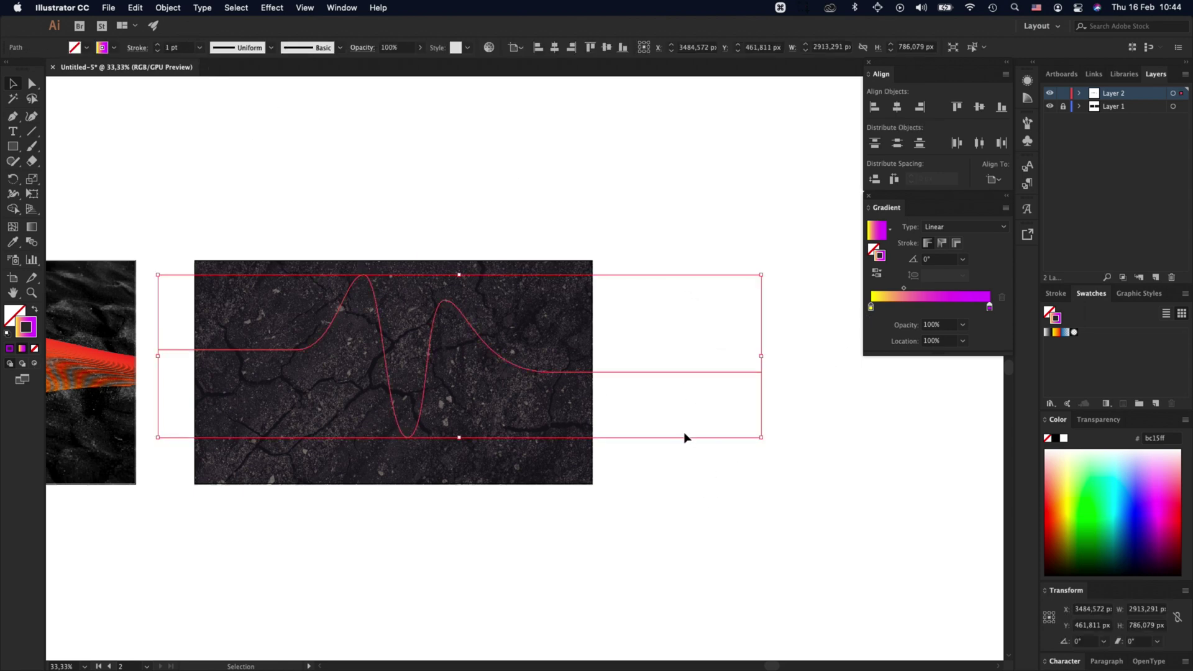
left_click(114, 175)
Step: Draw a second open wavy path with several uneven waves and flat ends below the second artboard, about 3500 px wide and 740 px high
key("p")
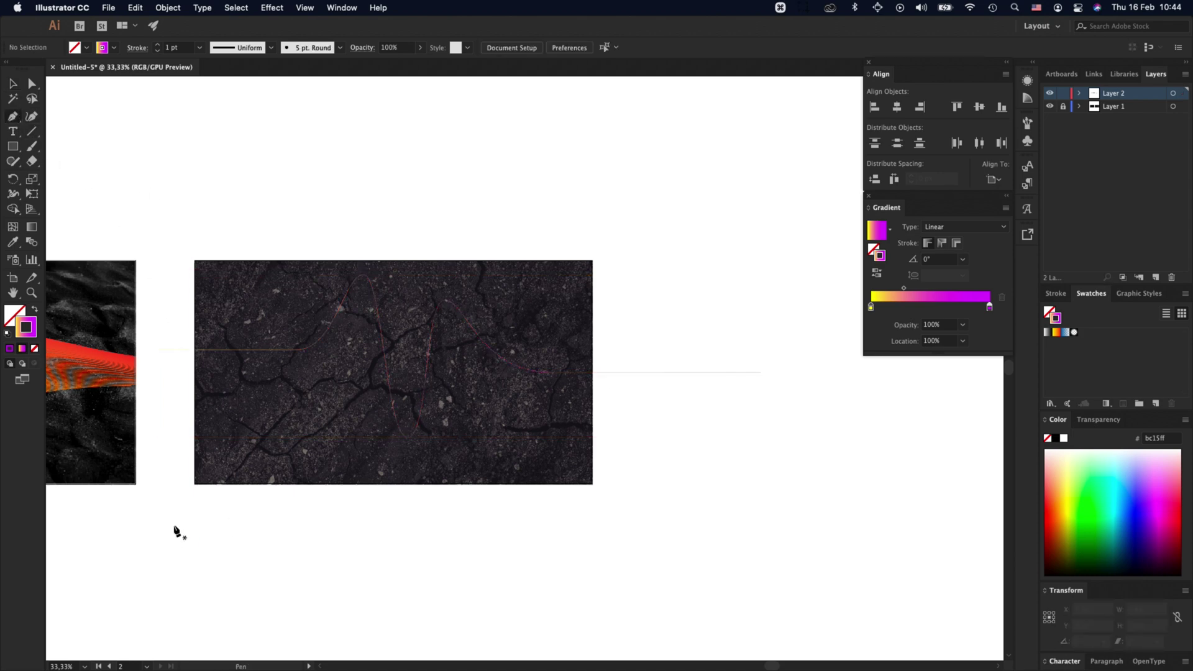
left_click_drag(169, 528, 194, 527)
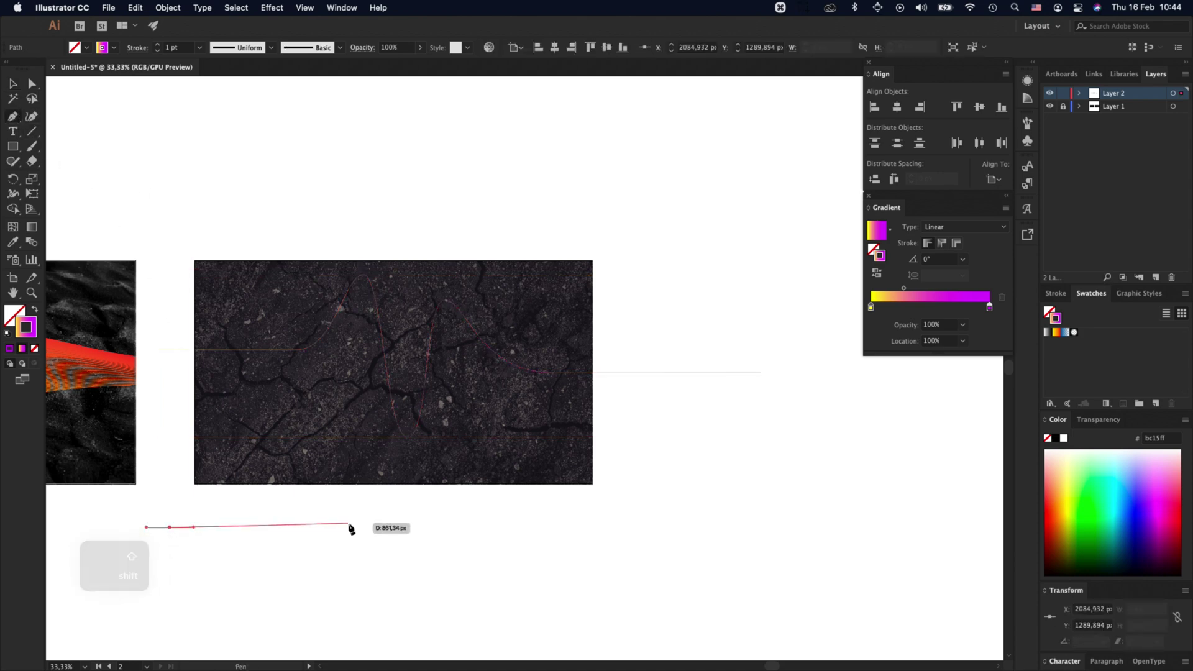
left_click_drag(359, 528, 379, 527)
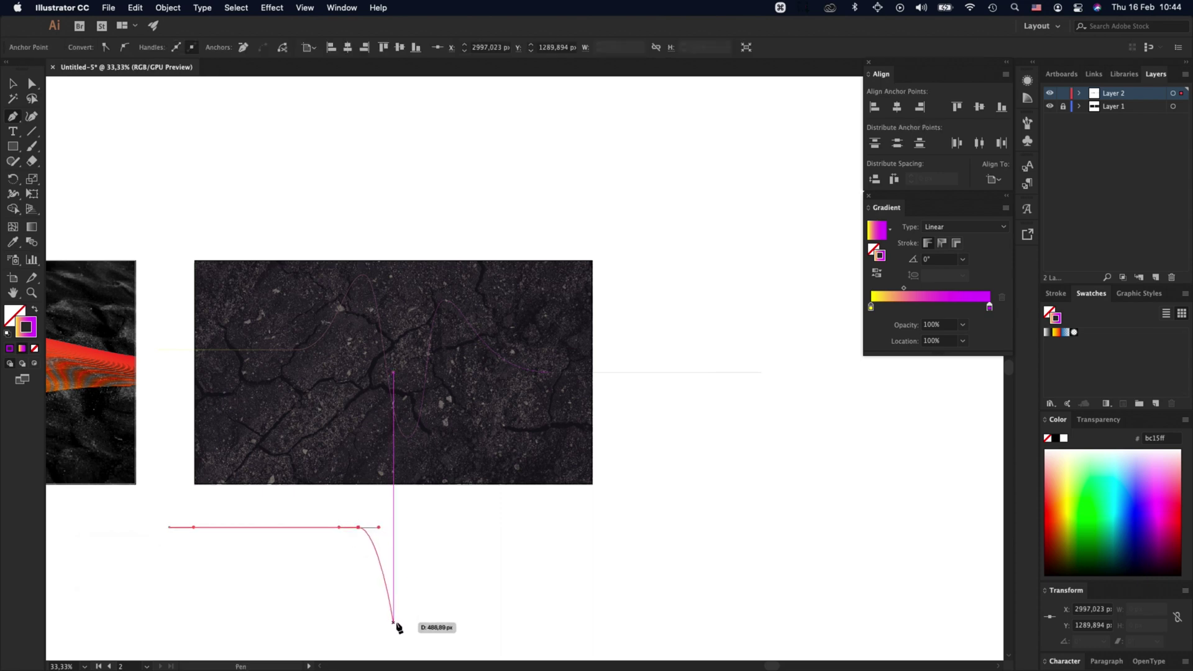
left_click_drag(393, 622, 419, 622)
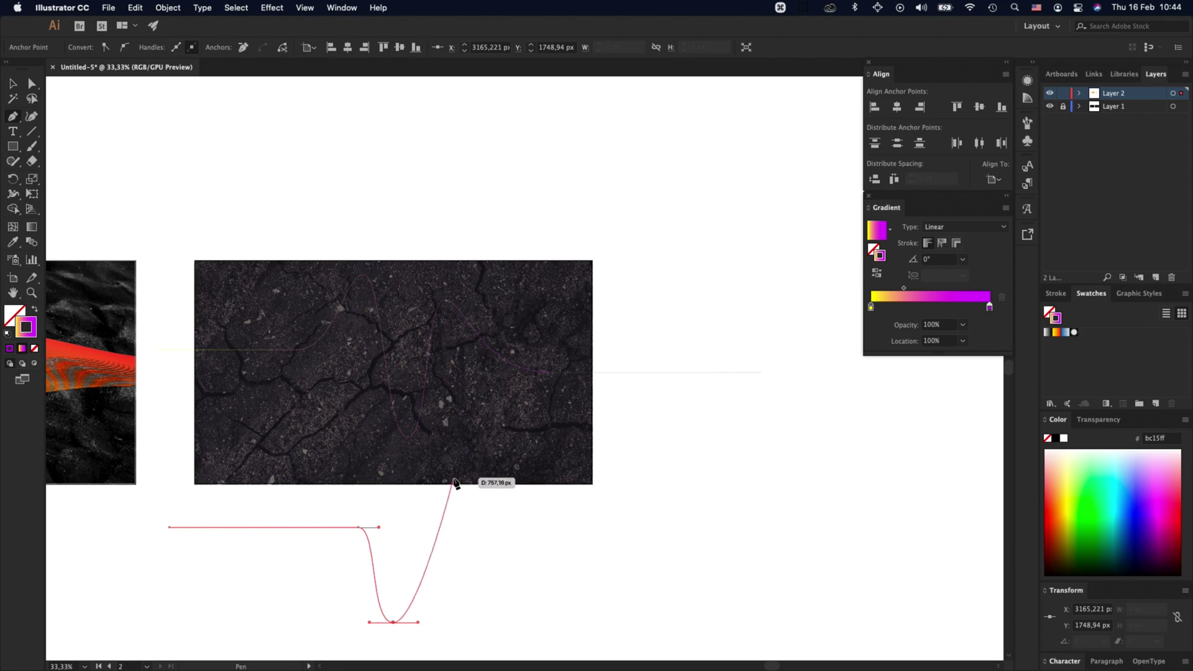
left_click_drag(460, 468, 508, 469)
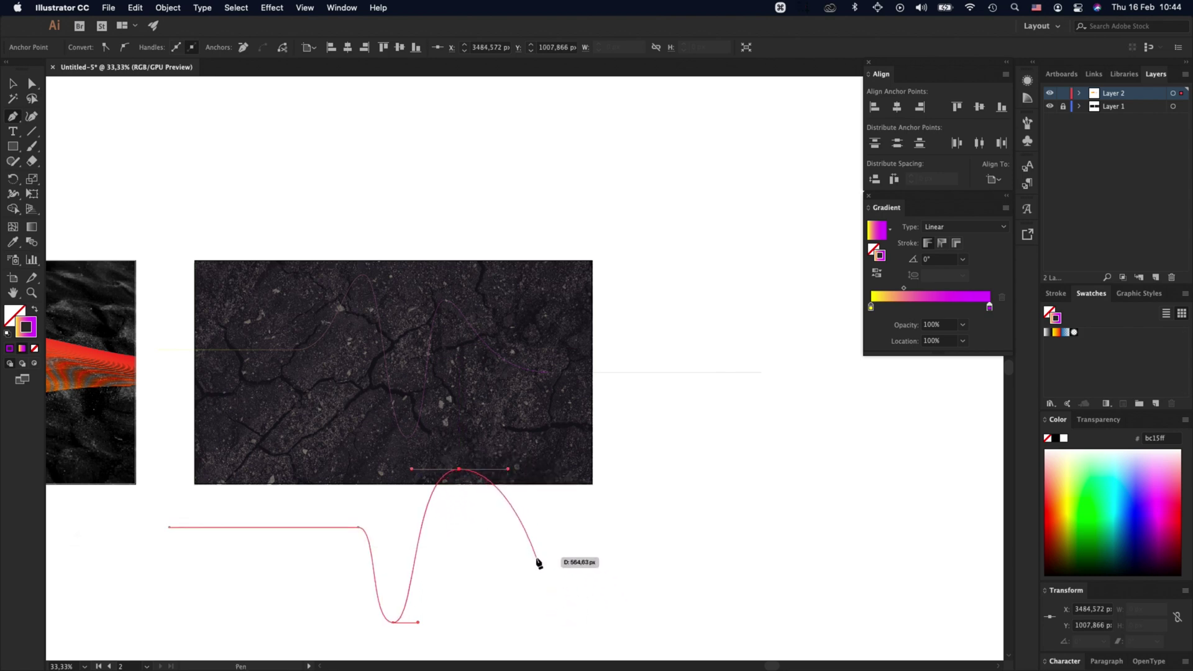
left_click_drag(536, 559, 579, 558)
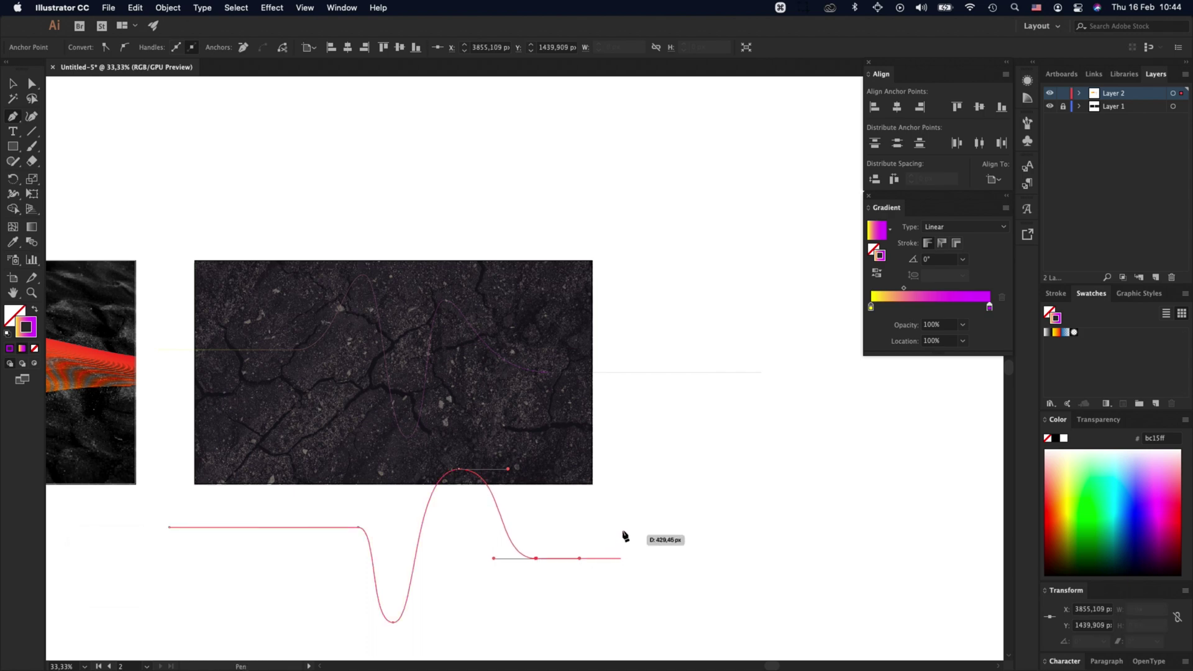
left_click_drag(611, 505, 654, 505)
left_click_drag(687, 568, 721, 568)
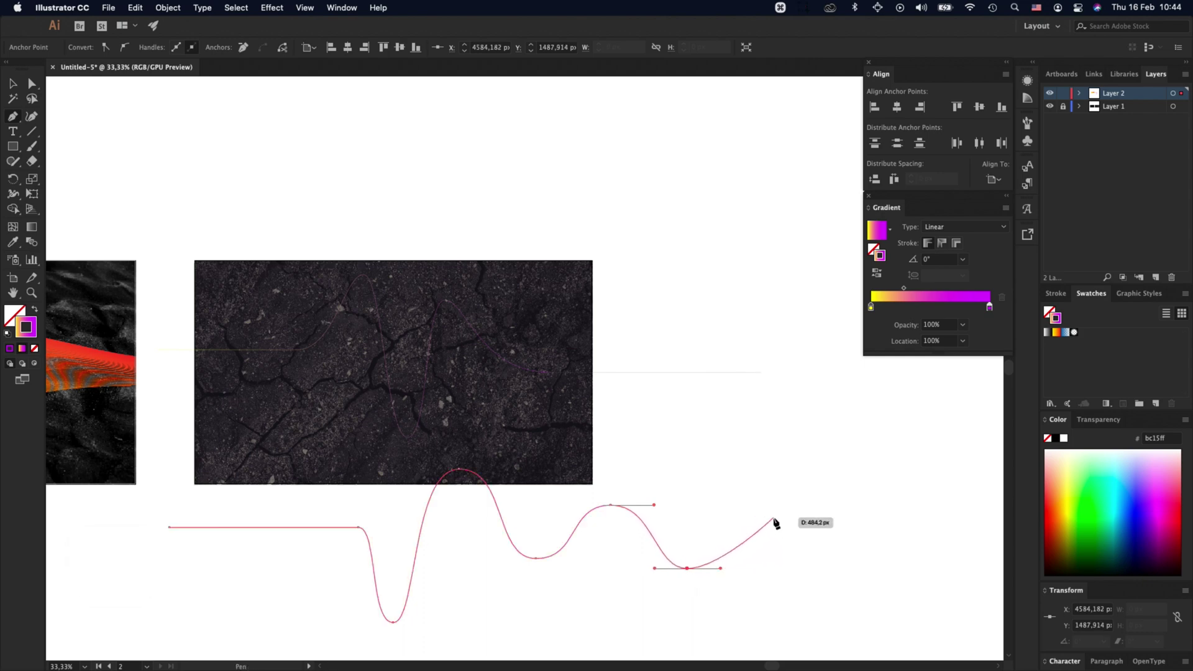
left_click_drag(773, 517, 813, 517)
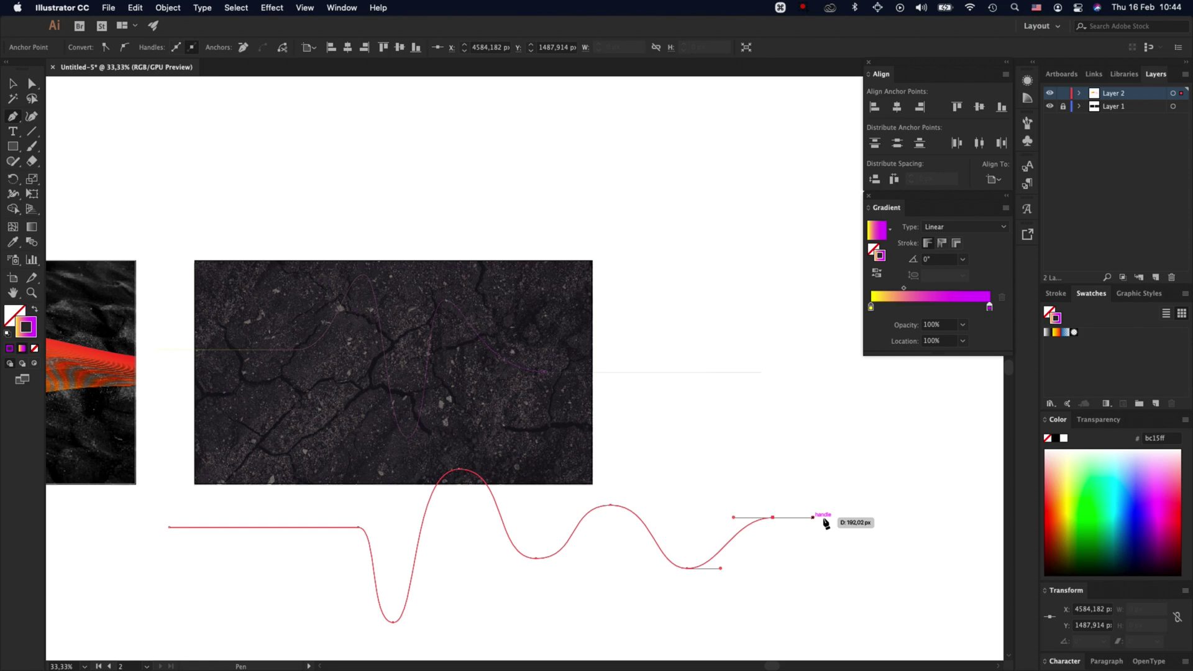
left_click(896, 517, "shift")
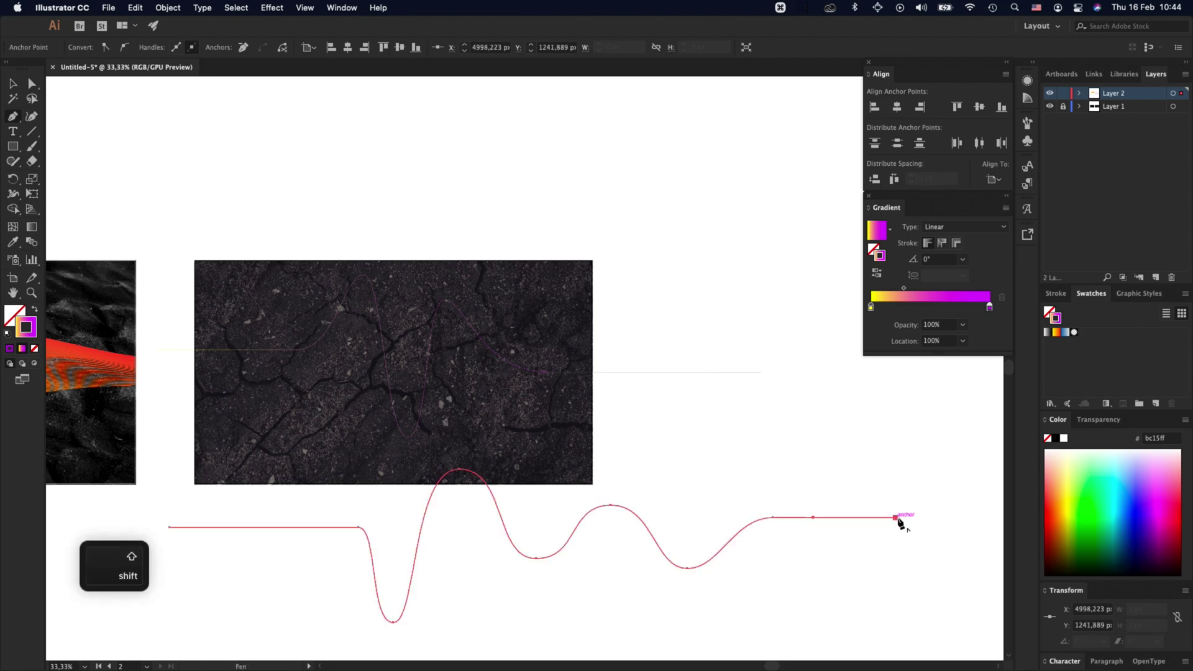
key("v")
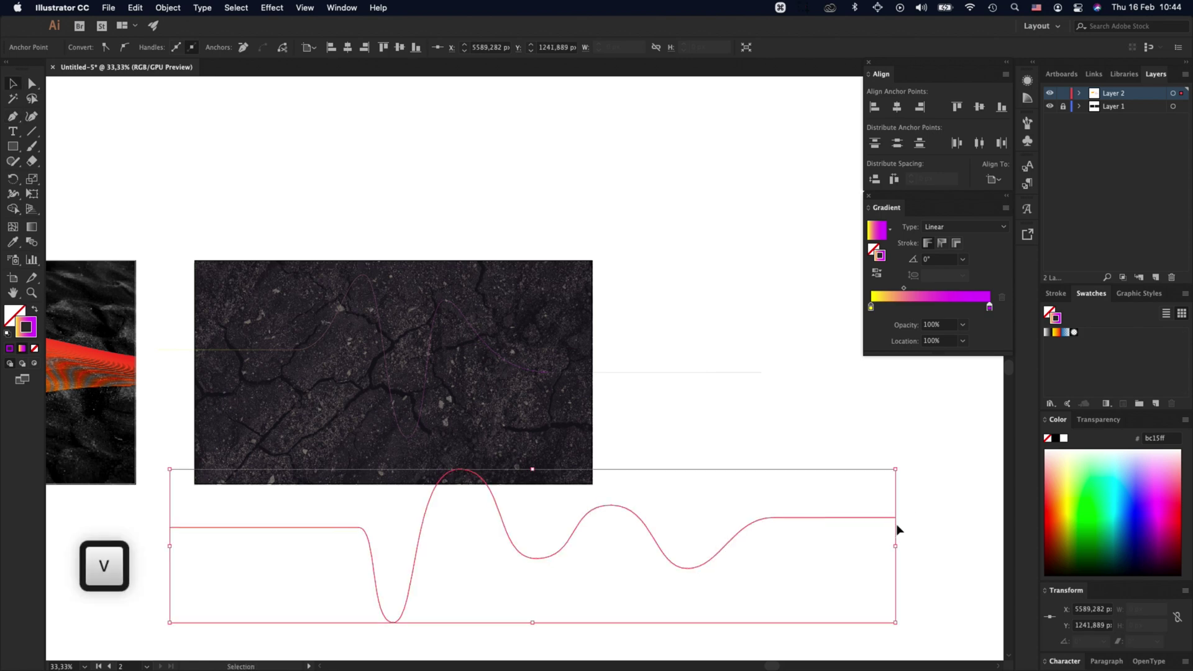
Step: Scale the second wavy path to about 2913 × 616 px to match the first path's width, and move it over the first path
left_click_drag(895, 547, 762, 544)
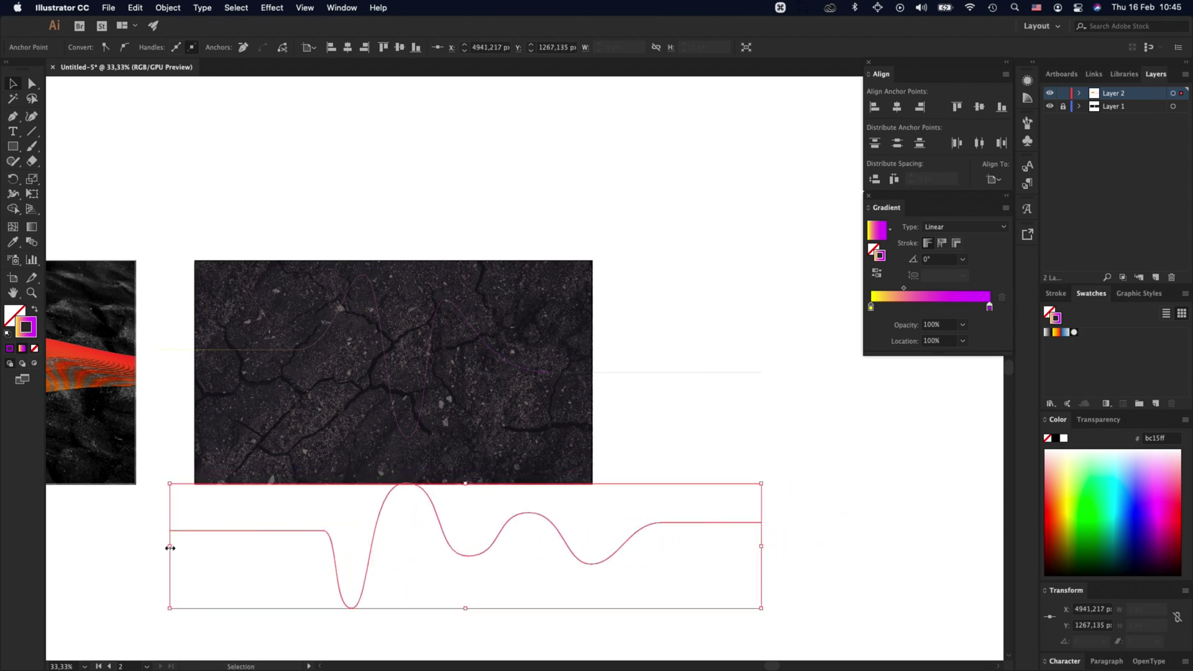
left_click_drag(170, 548, 159, 547)
left_click_drag(495, 542, 487, 377)
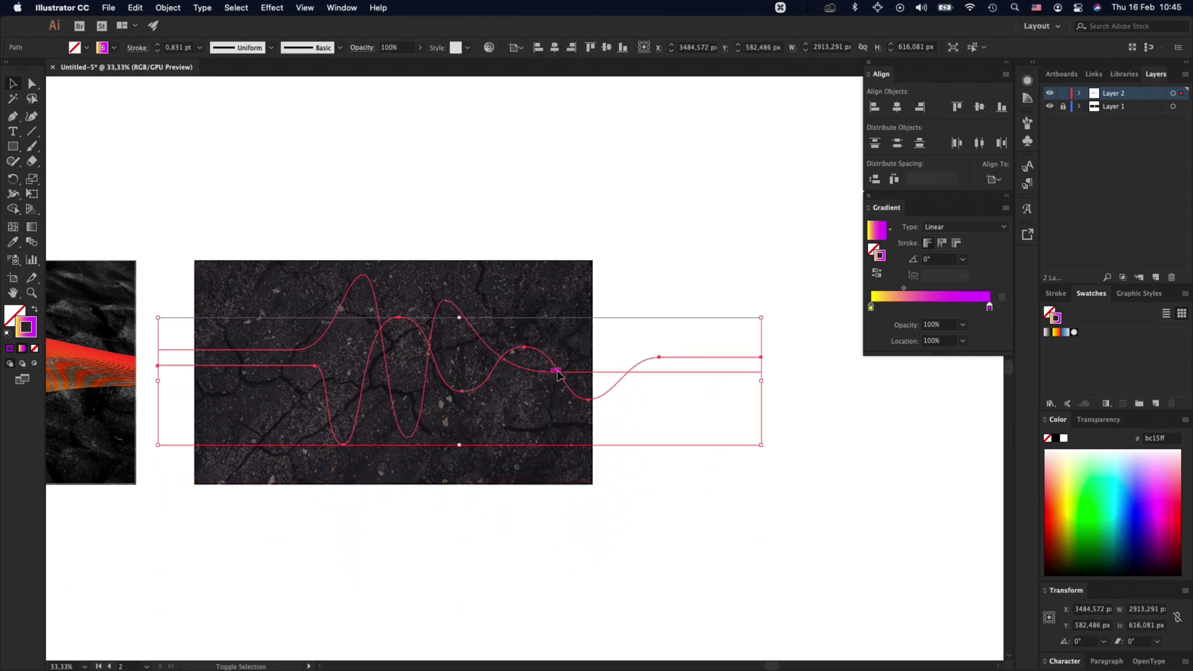
Step: Select both wavy paths and make a blend between them
left_click(637, 373, "shift")
left_click(168, 8)
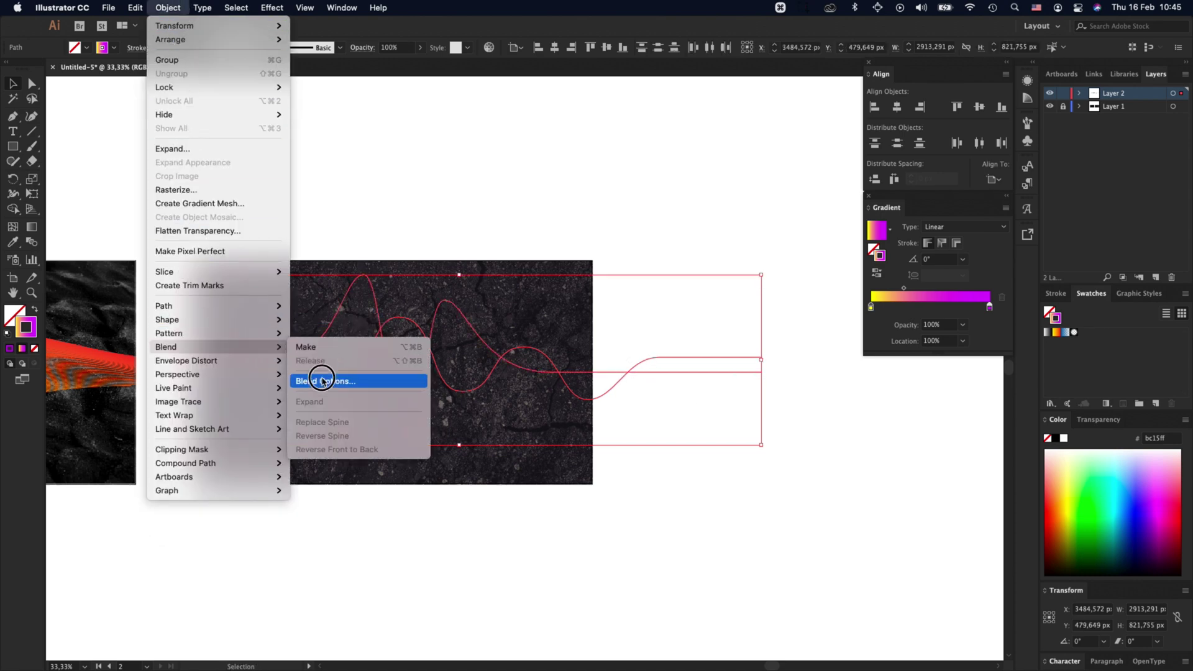
left_click(319, 348)
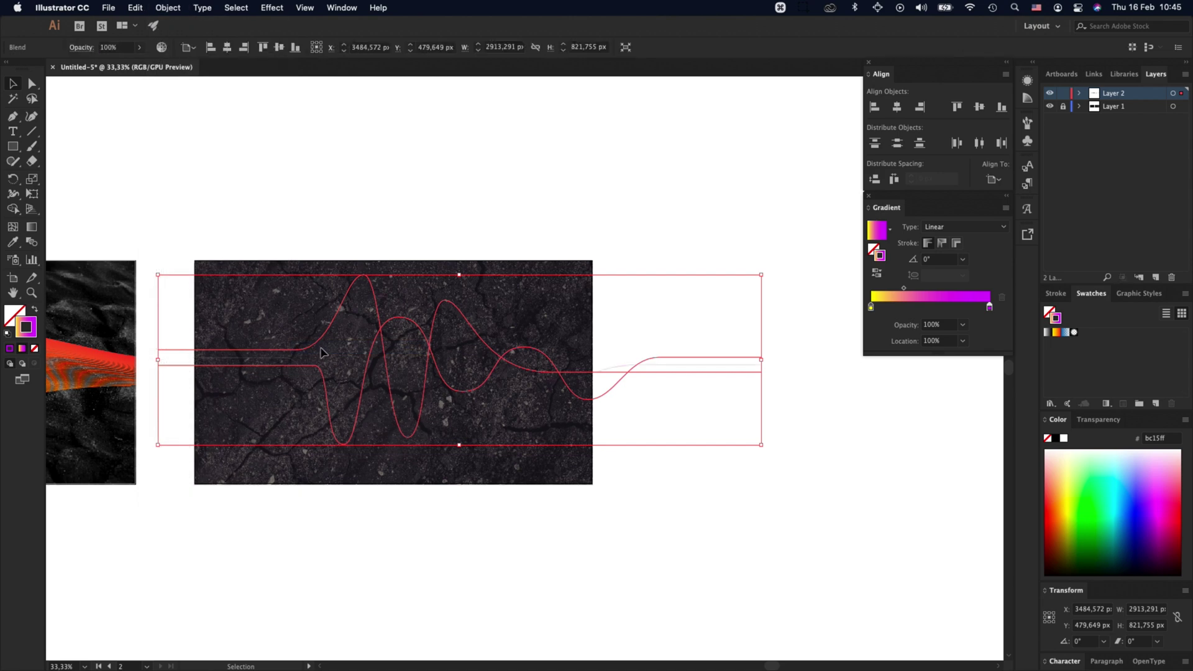
Step: Set the blend's spacing to 55 specified steps with preview enabled, and leave the blend deselected
left_click(167, 8)
mouse_move(167, 347)
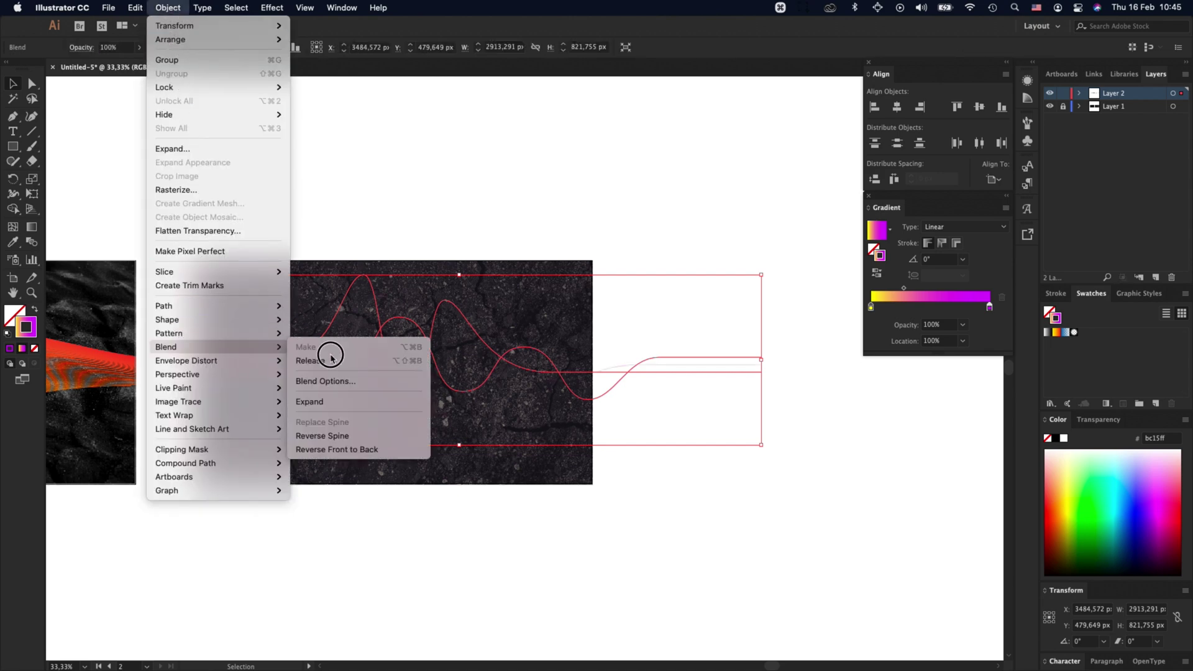
left_click(323, 380)
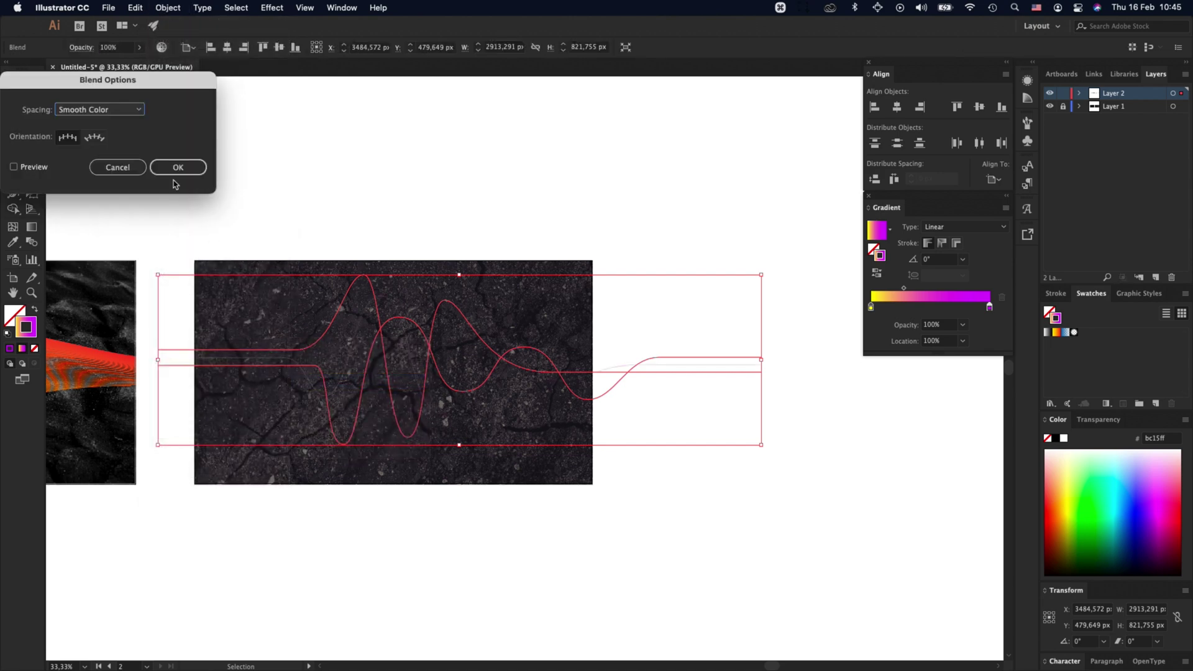
left_click(138, 109)
left_click(136, 137)
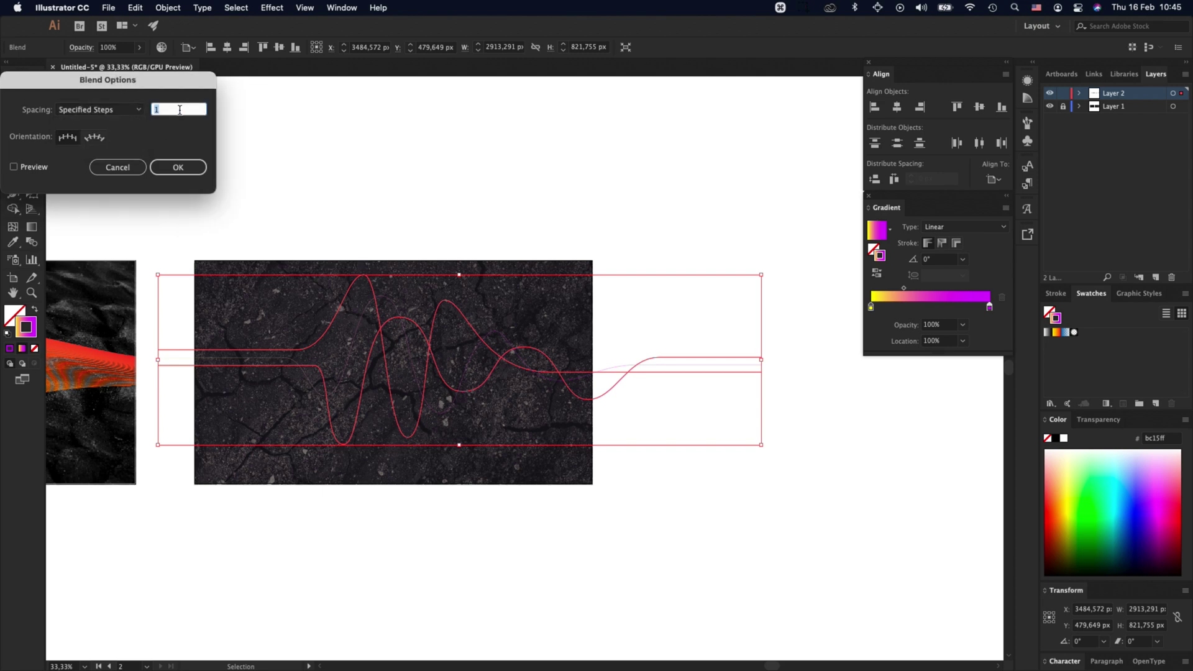
type("35")
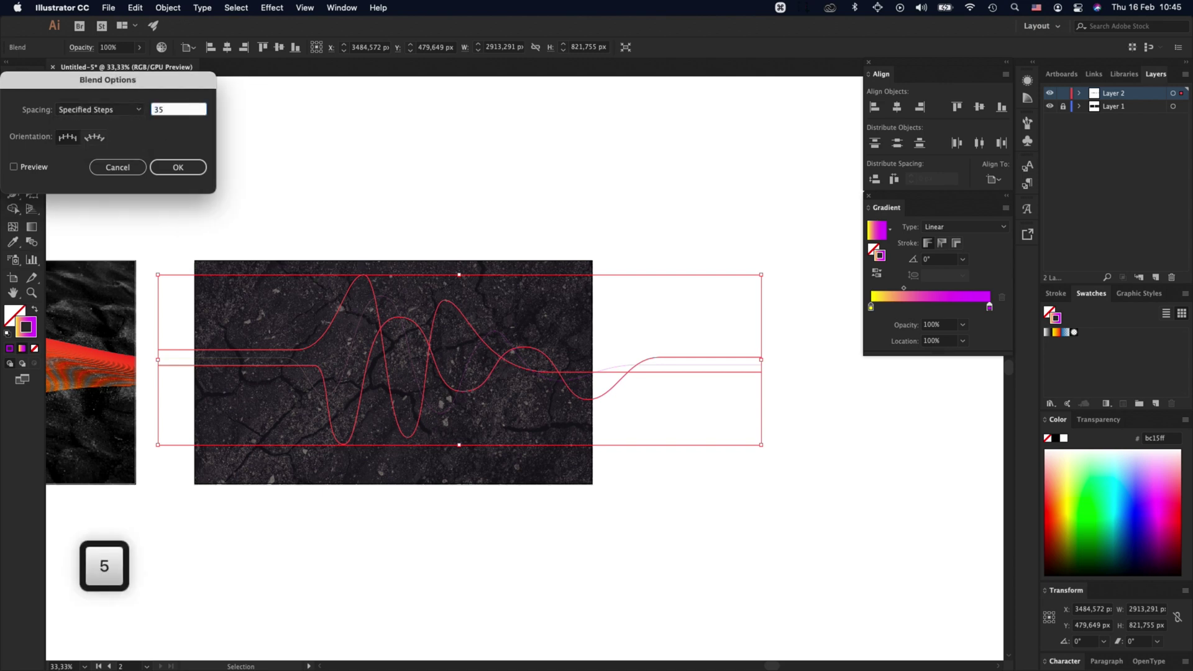
left_click(14, 166)
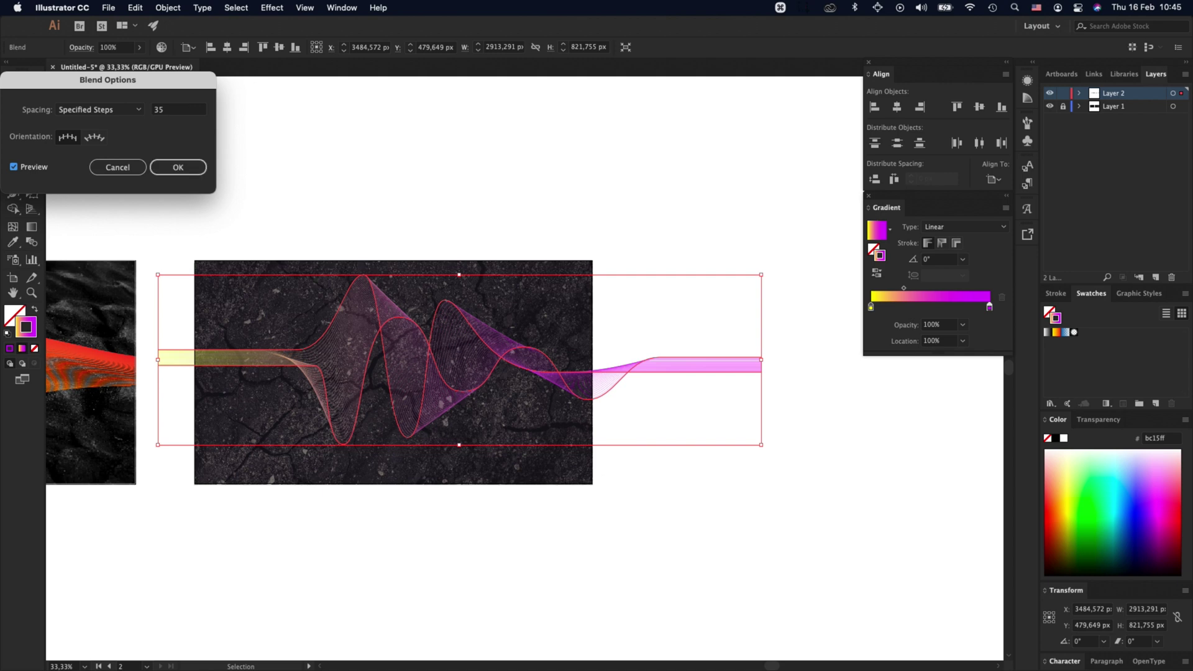
double_click(160, 109)
type("55")
key("Tab")
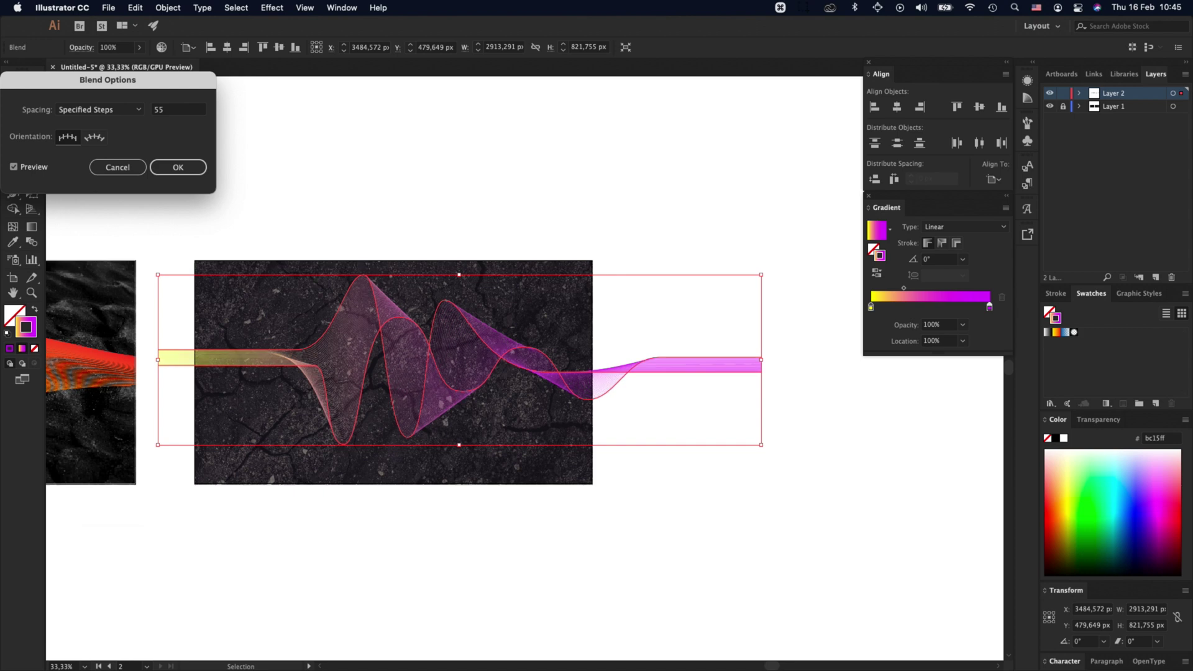
key("Return")
left_click(501, 547)
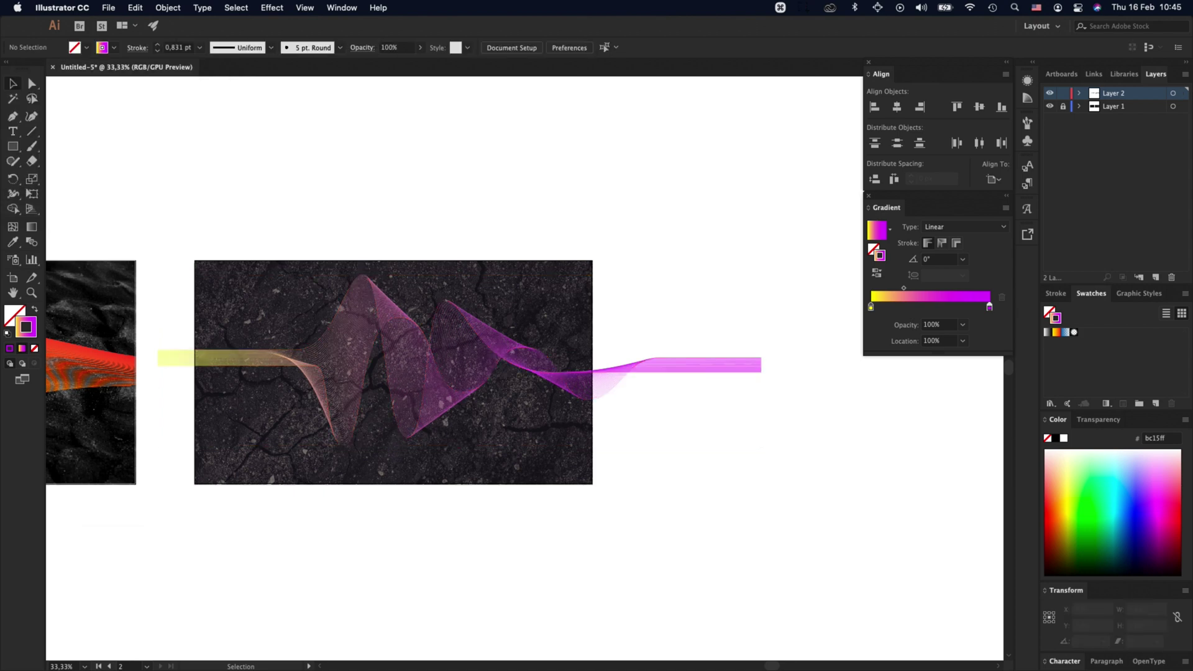
Step: Isolate the blend and scale its lower wavy path proportionally to about 2388 px wide, keeping its starting edge at the left
left_click(593, 400)
double_click(591, 399)
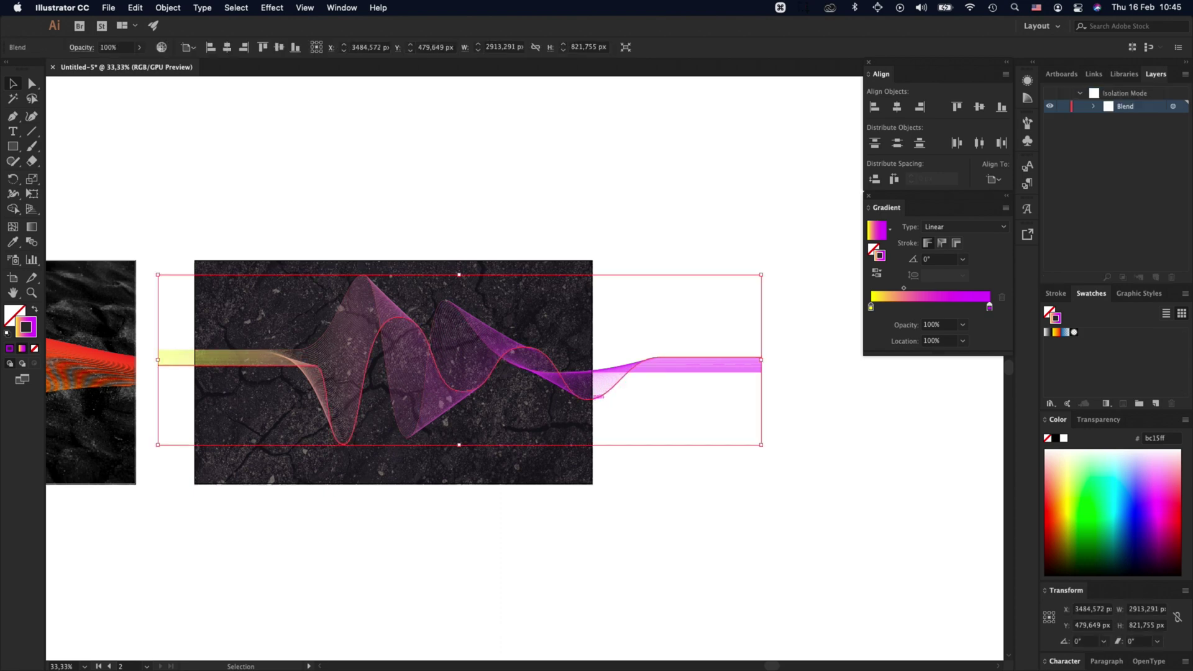
left_click(591, 399)
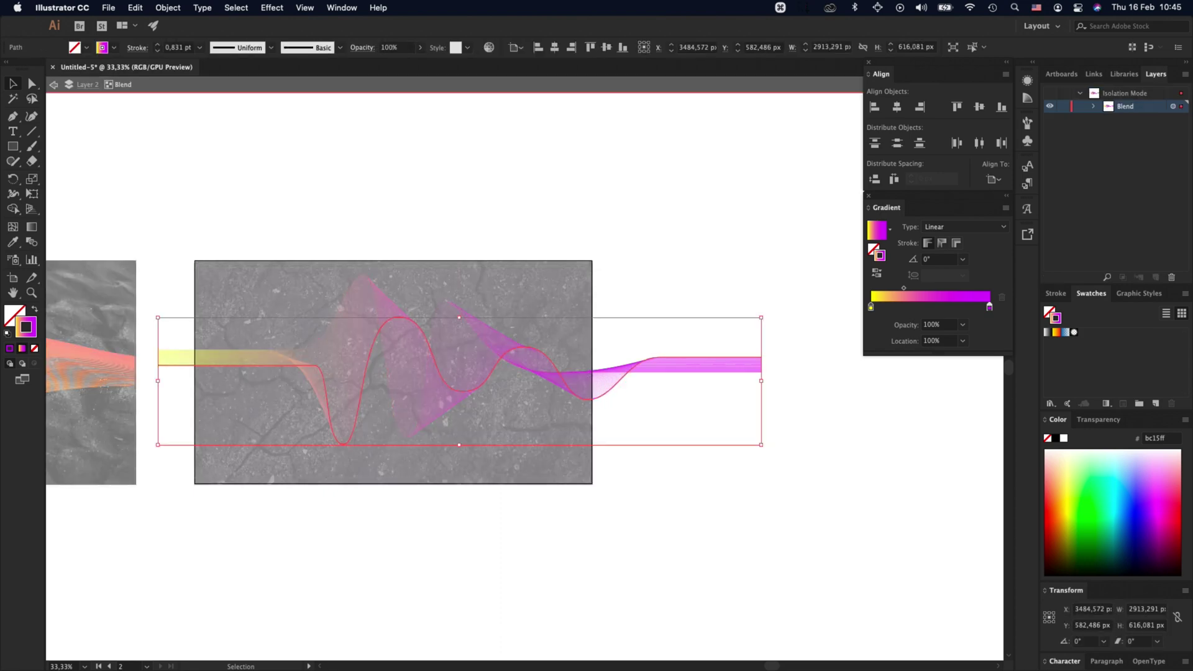
left_click_drag(762, 380, 653, 381)
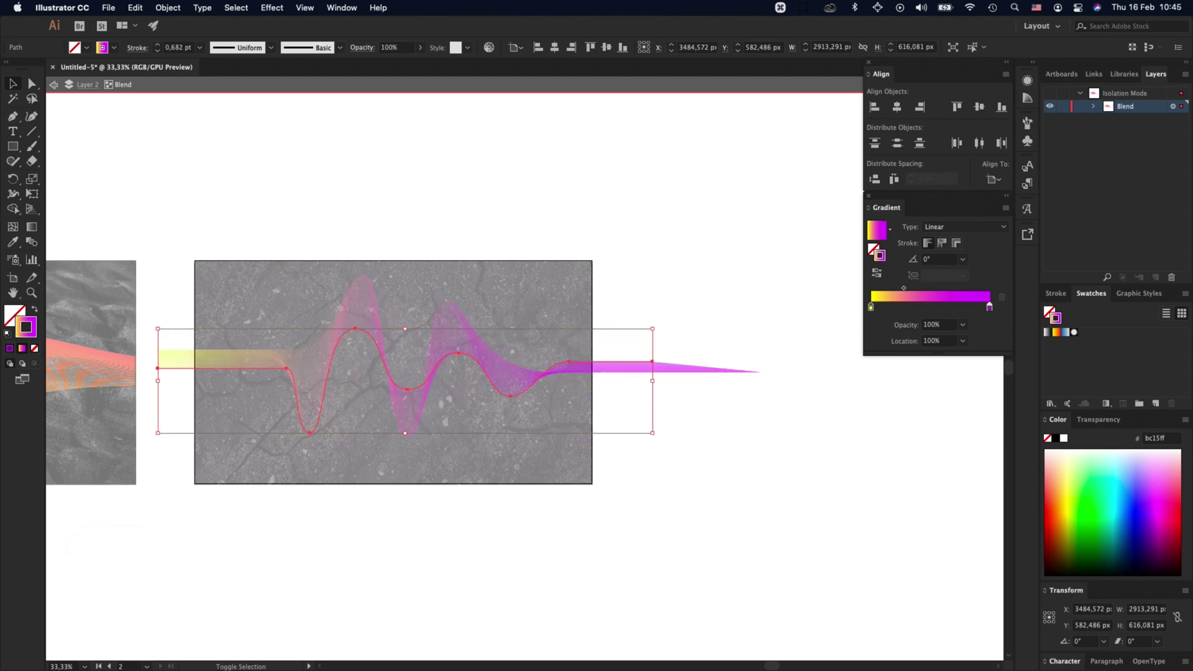
key("Escape")
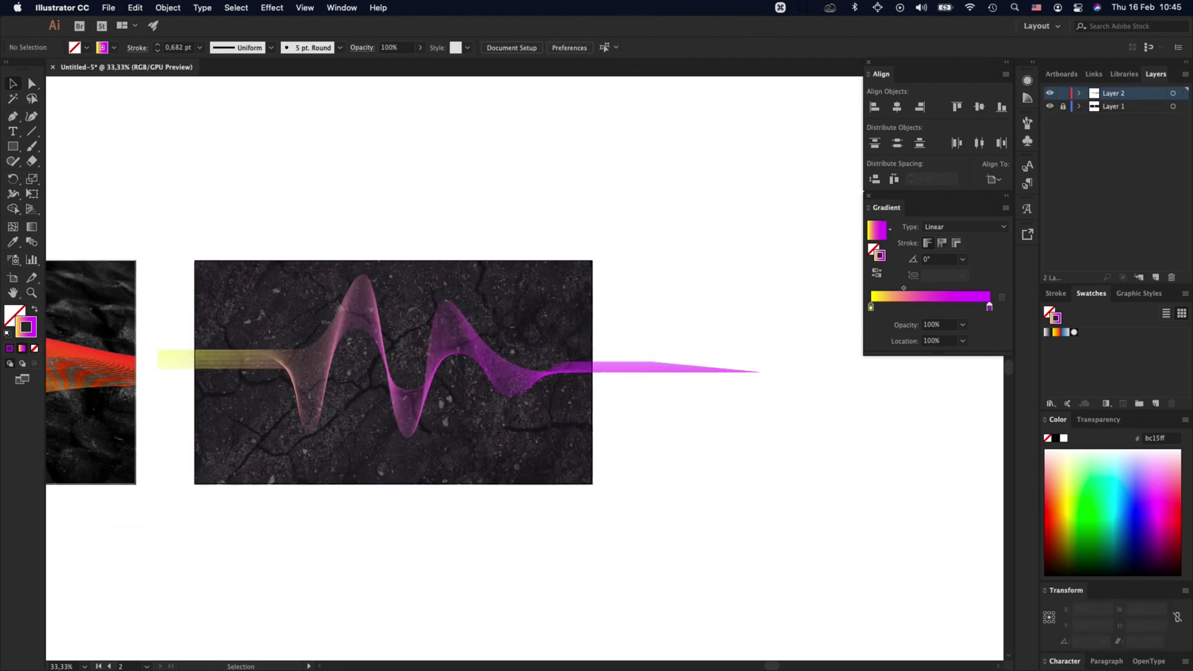
Step: Squash the blend vertically from its bottom edge to about 645 px high at unchanged width, and deselect it
left_click(615, 367)
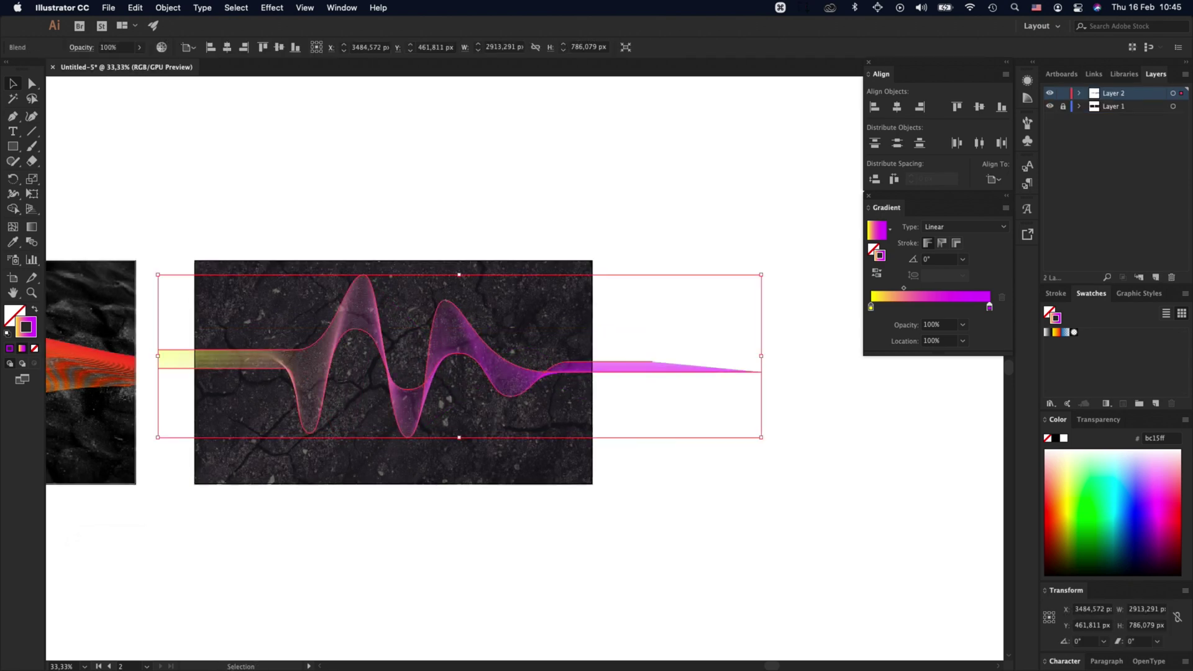
key("shift")
key("super+shift+a")
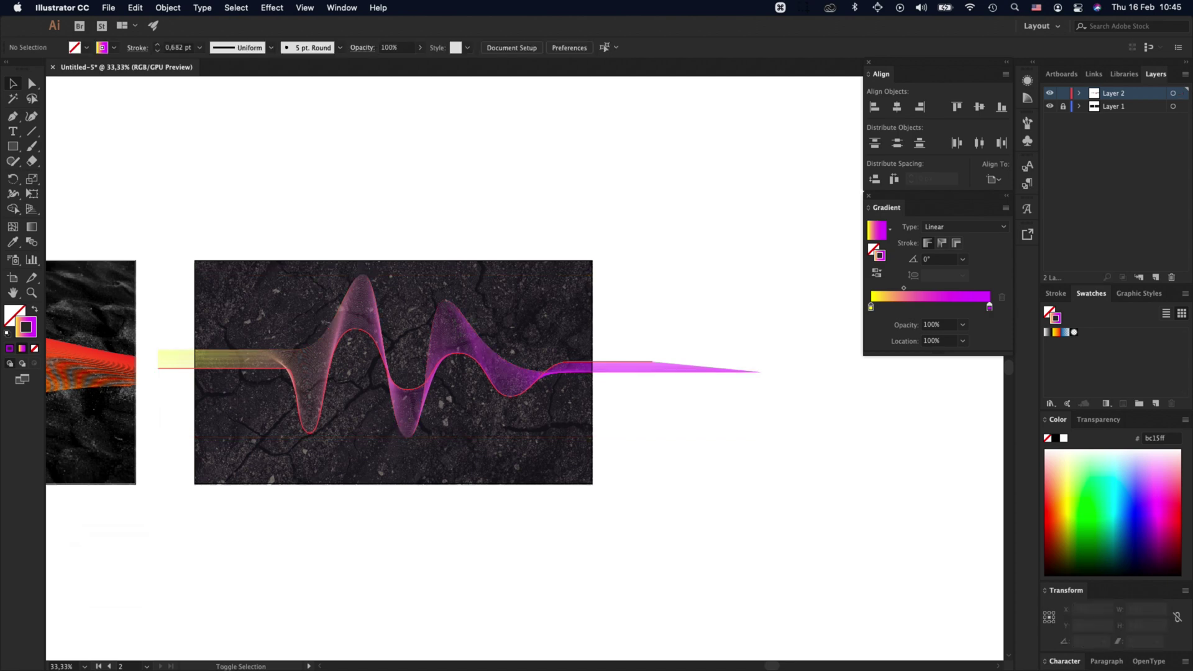
left_click(621, 367)
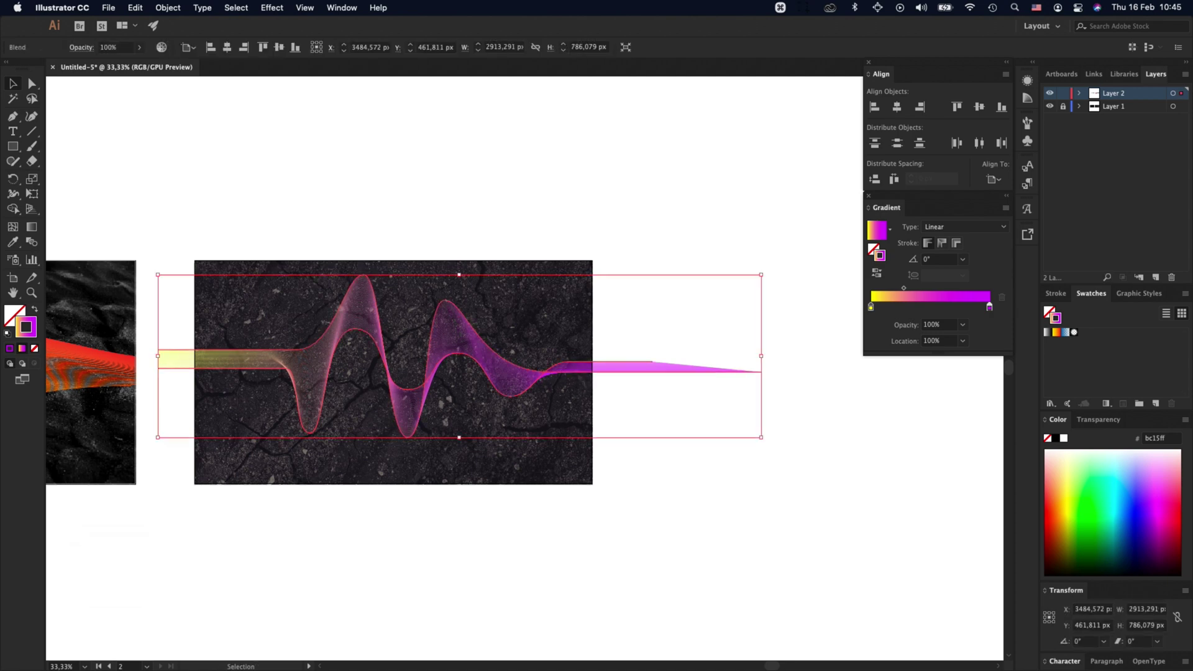
left_click_drag(459, 440, 463, 409)
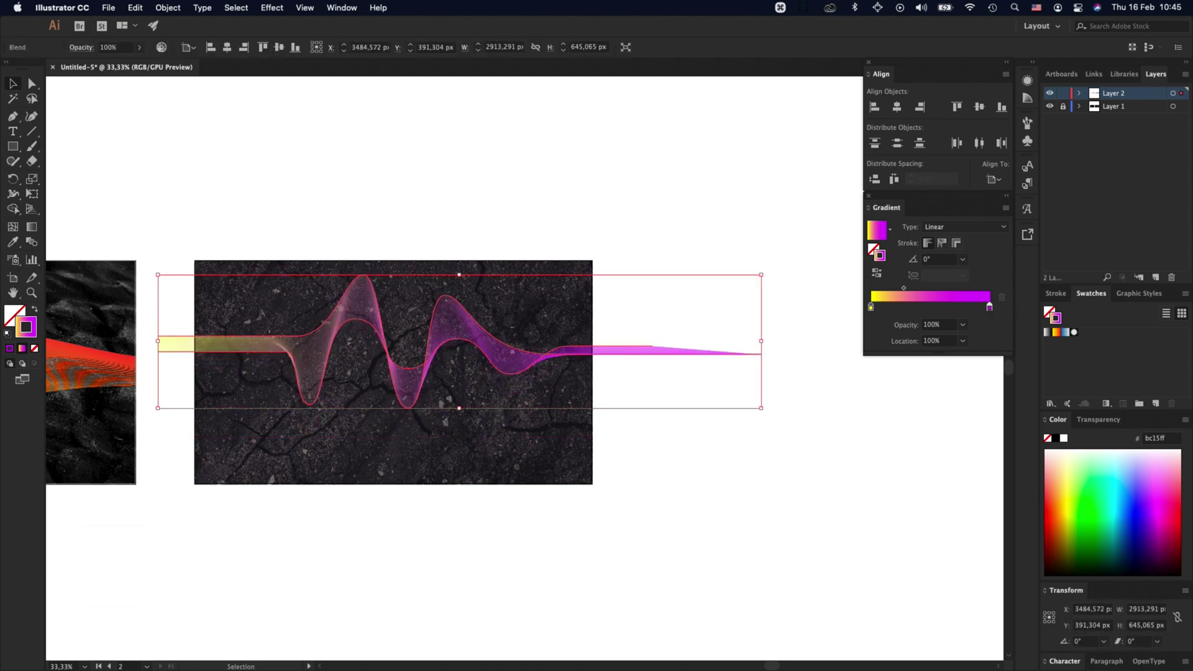
key("super+shift+a")
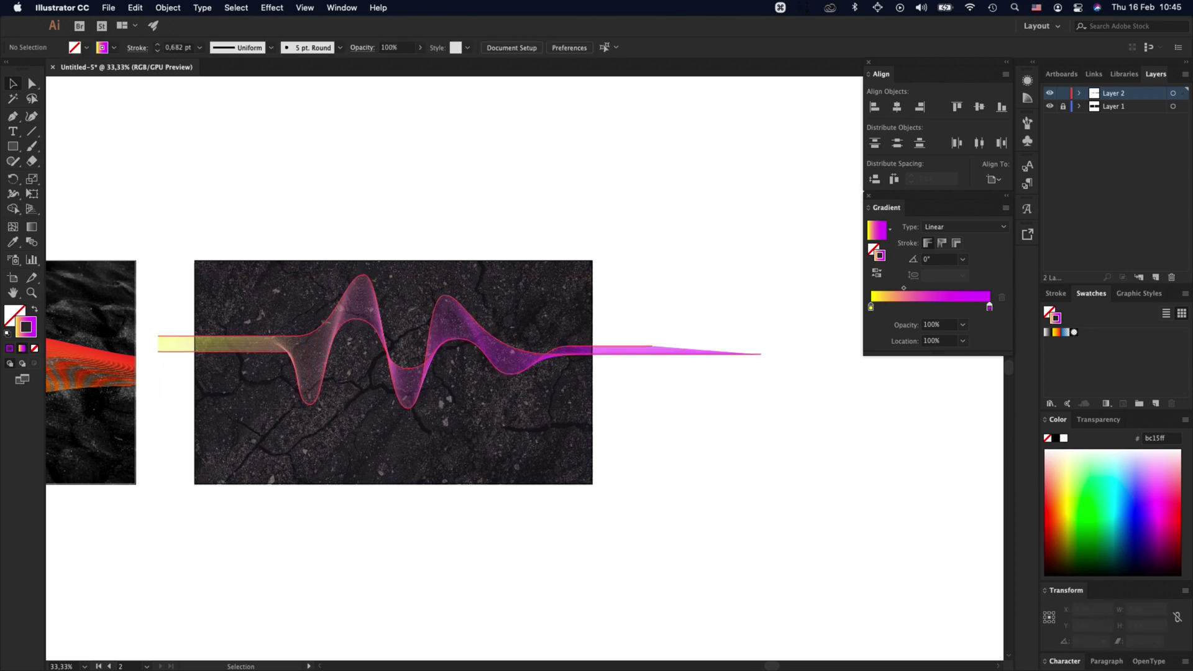
Step: Reshape the blend's lower path by moving its first bend and first trough left and lowering its first crest slightly
left_click(466, 339)
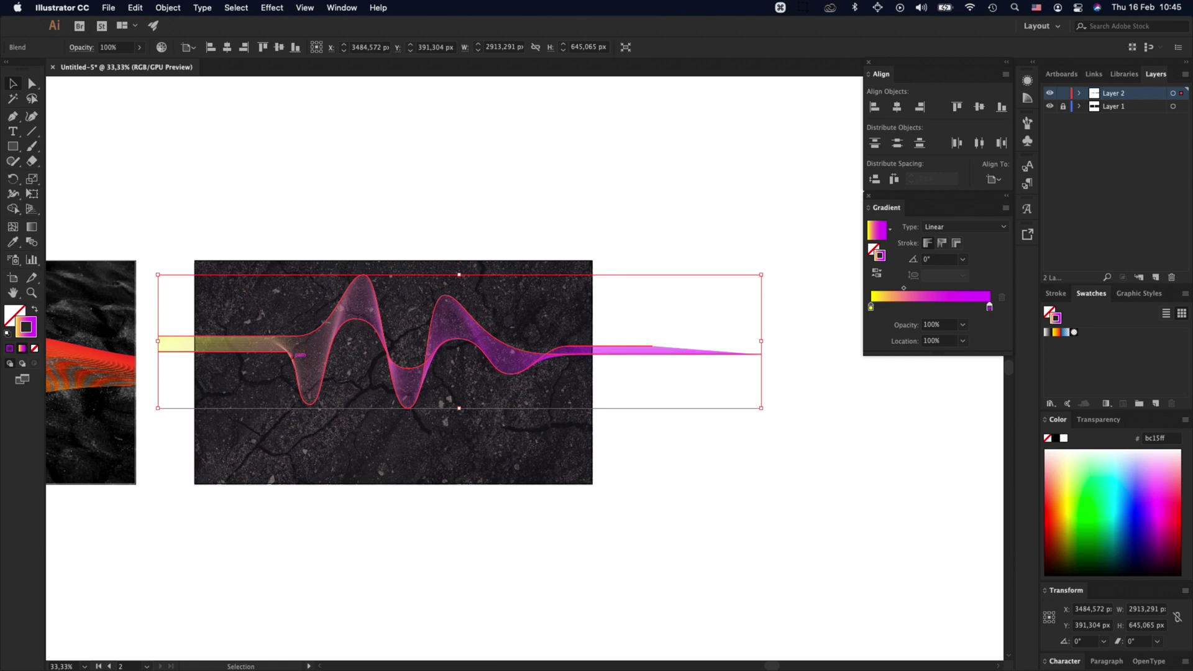
double_click(292, 351)
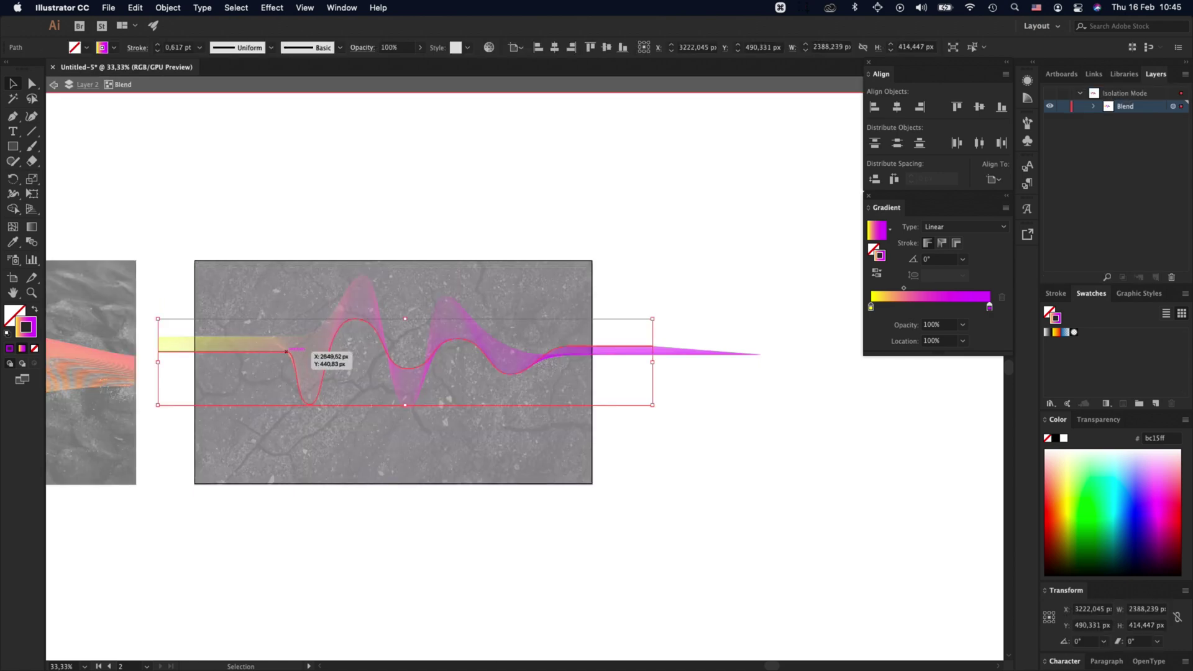
key("a")
left_click_drag(286, 351, 211, 351)
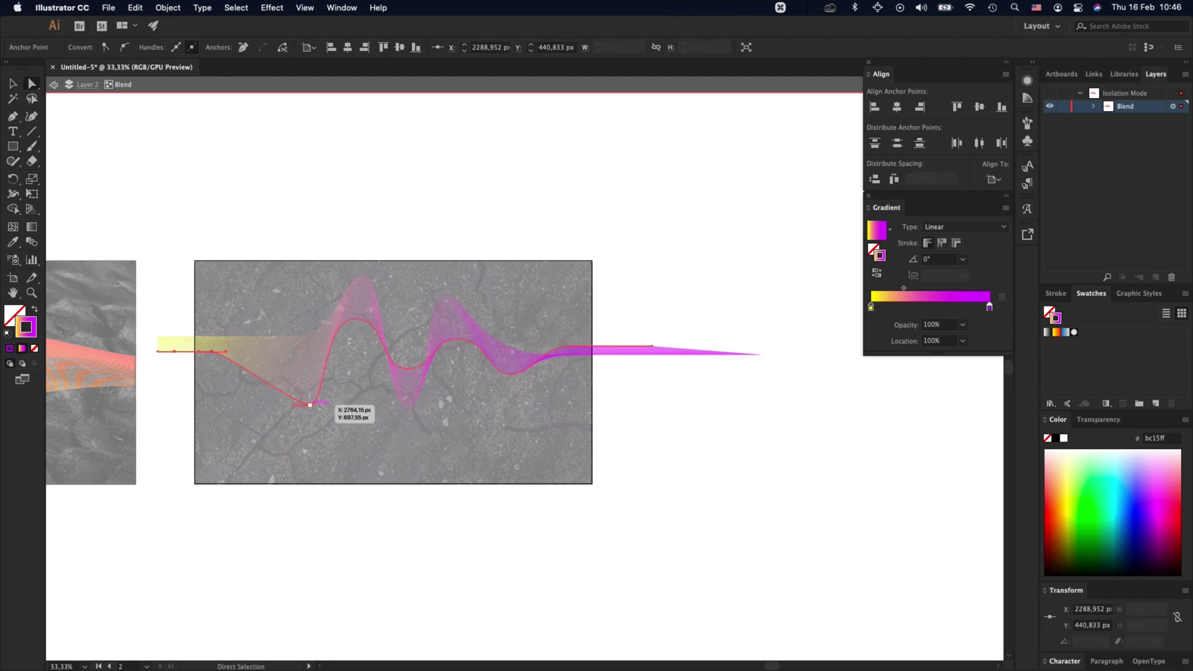
left_click_drag(310, 405, 276, 405)
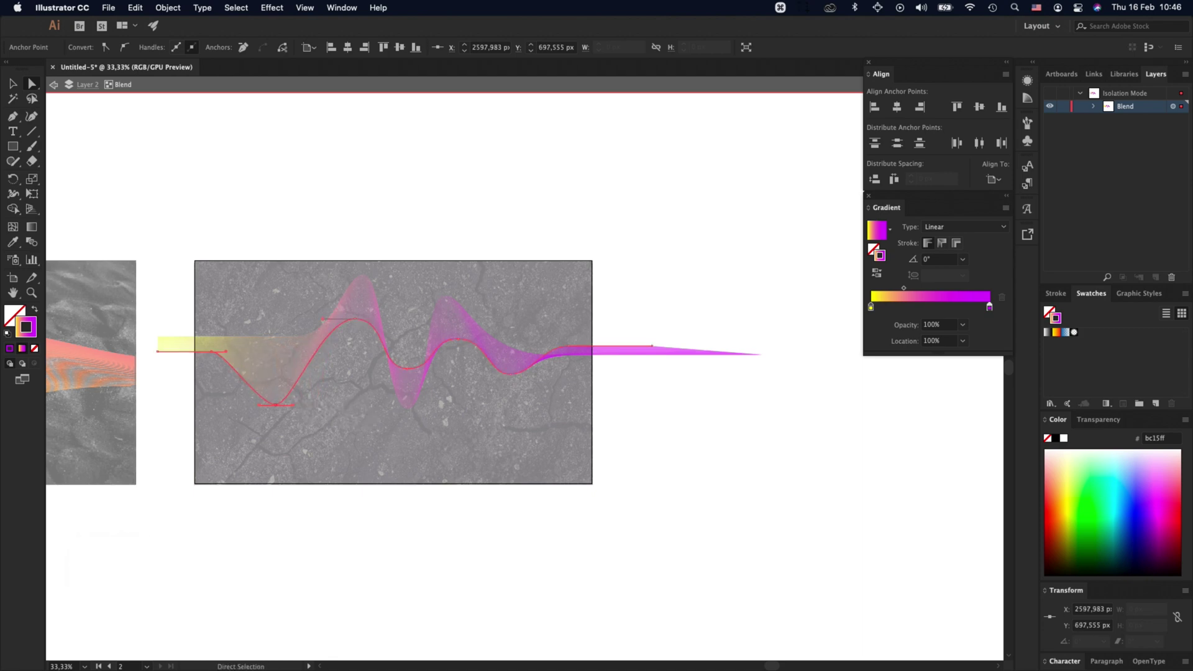
left_click_drag(355, 319, 355, 335)
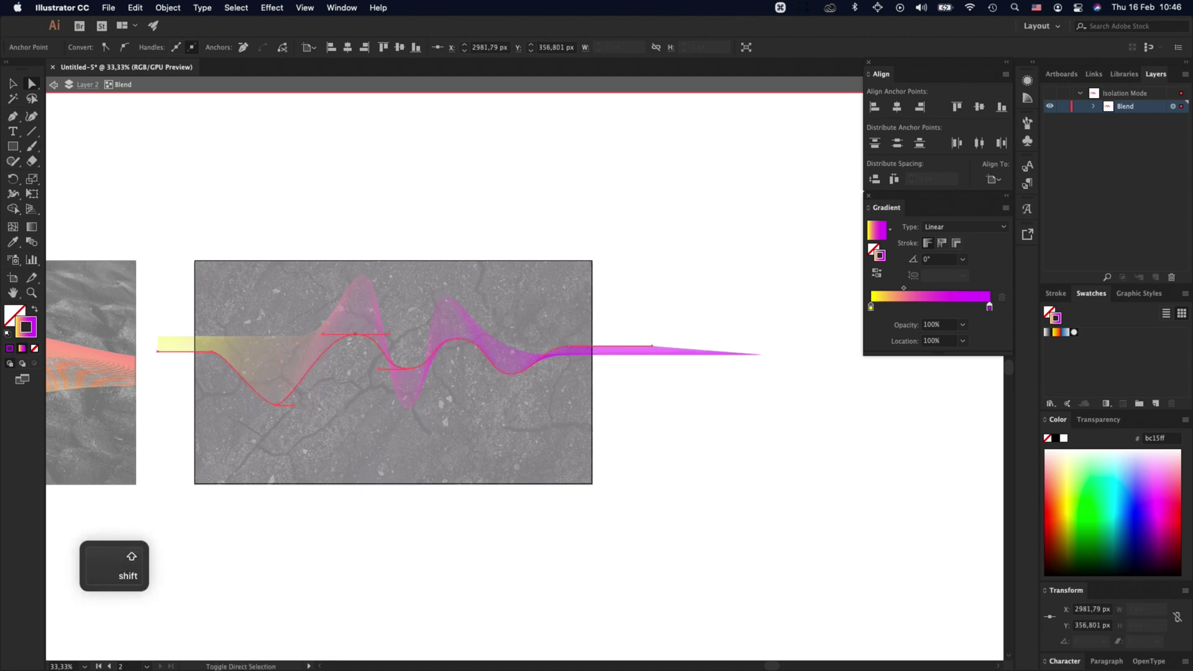
double_click(386, 534)
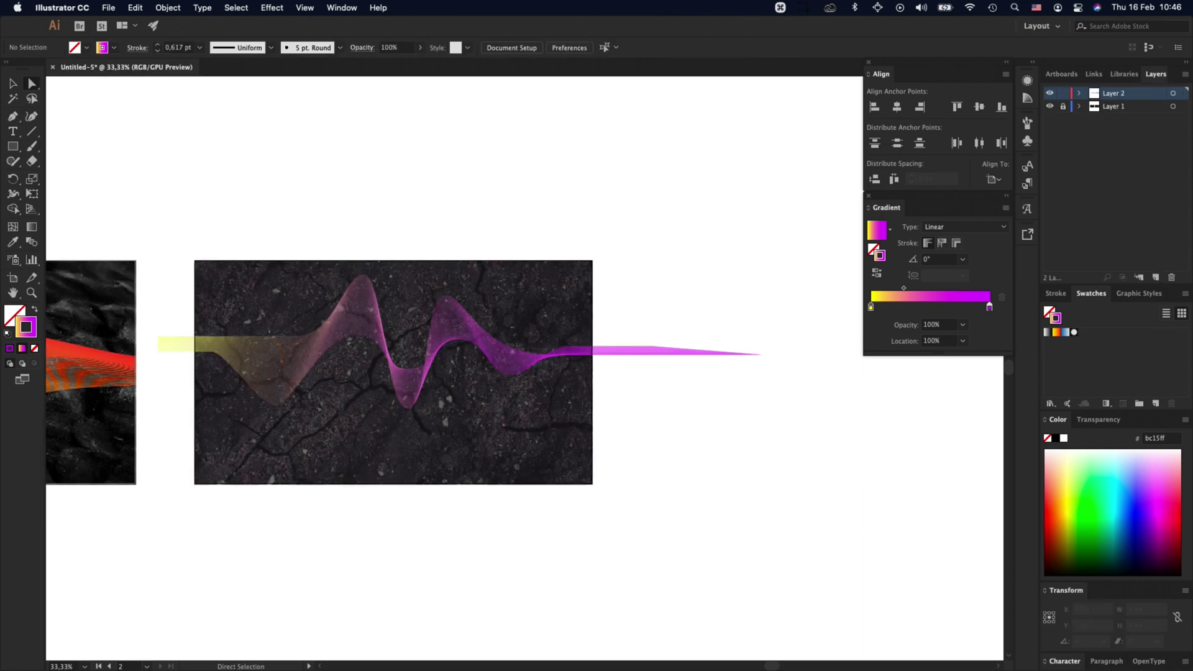
Step: Copy the blend below the original, flip it vertically, and scale the copy to about 2361 × 495 px
key("v")
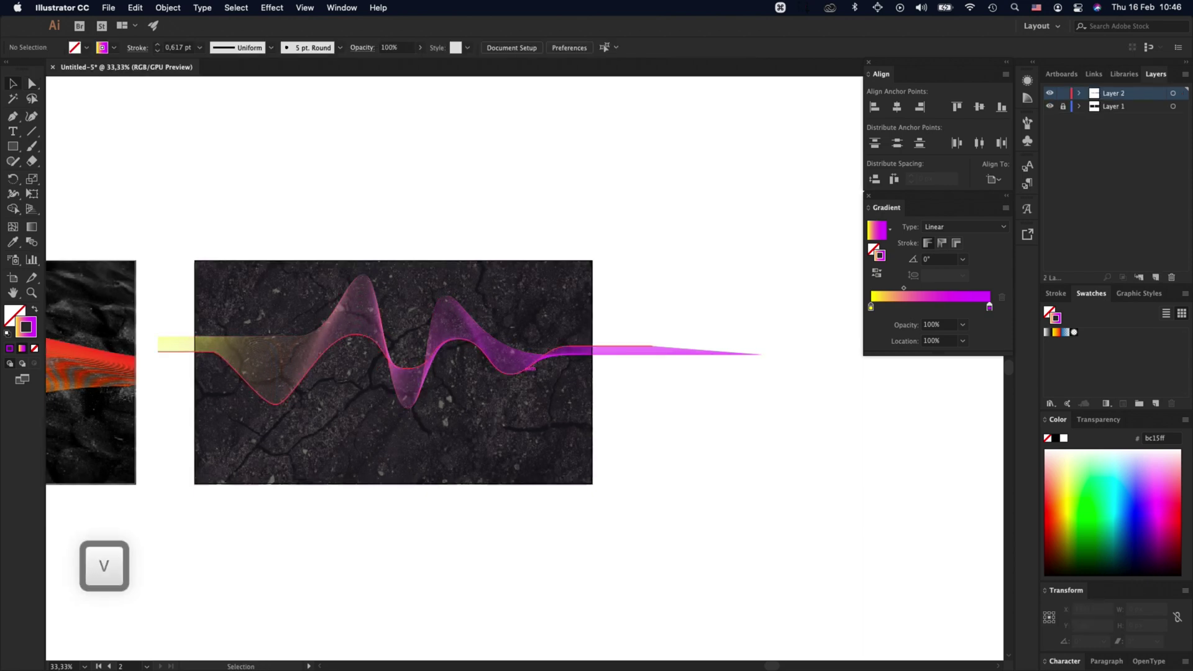
left_click_drag(529, 369, 529, 437)
left_click_drag(459, 342, 464, 464)
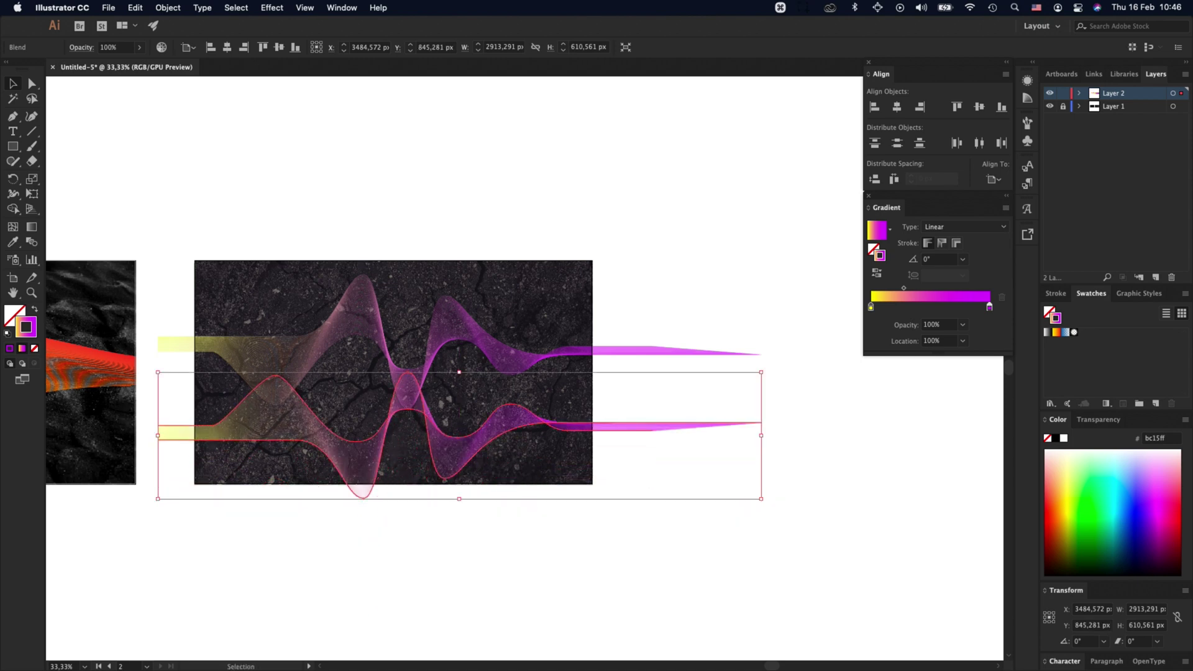
left_click_drag(761, 499, 647, 486)
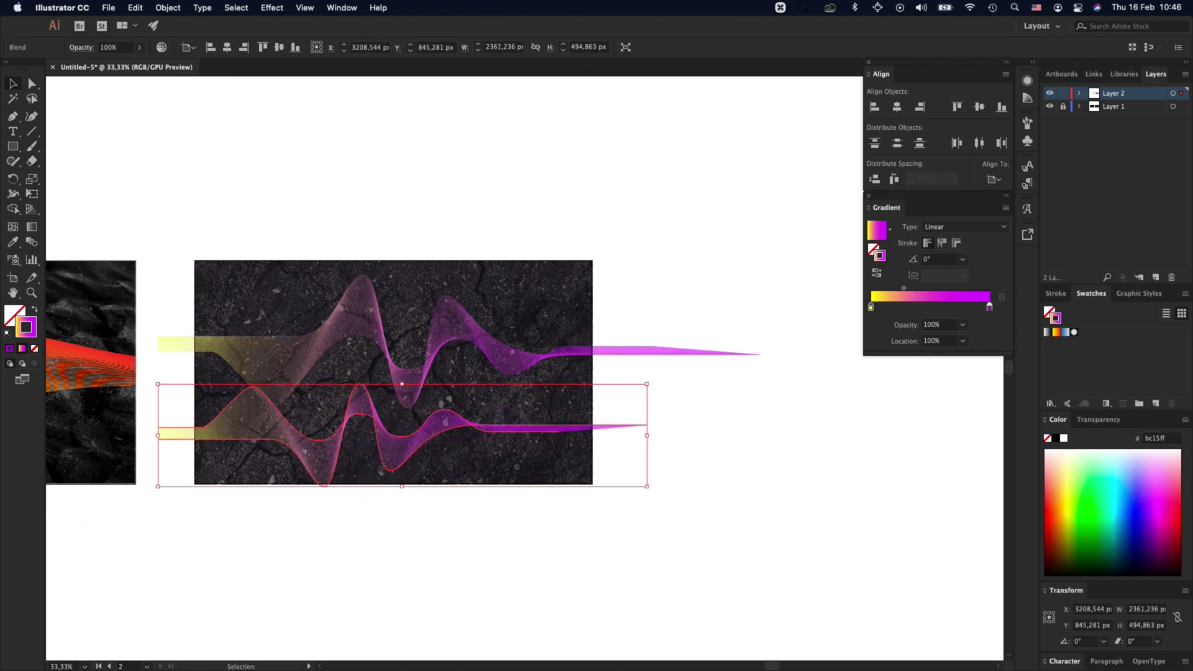
Step: In the copied blend, extend the shorter path's right end level with the other path's end and smooth the start of its flat tail
key("a")
left_click(559, 431)
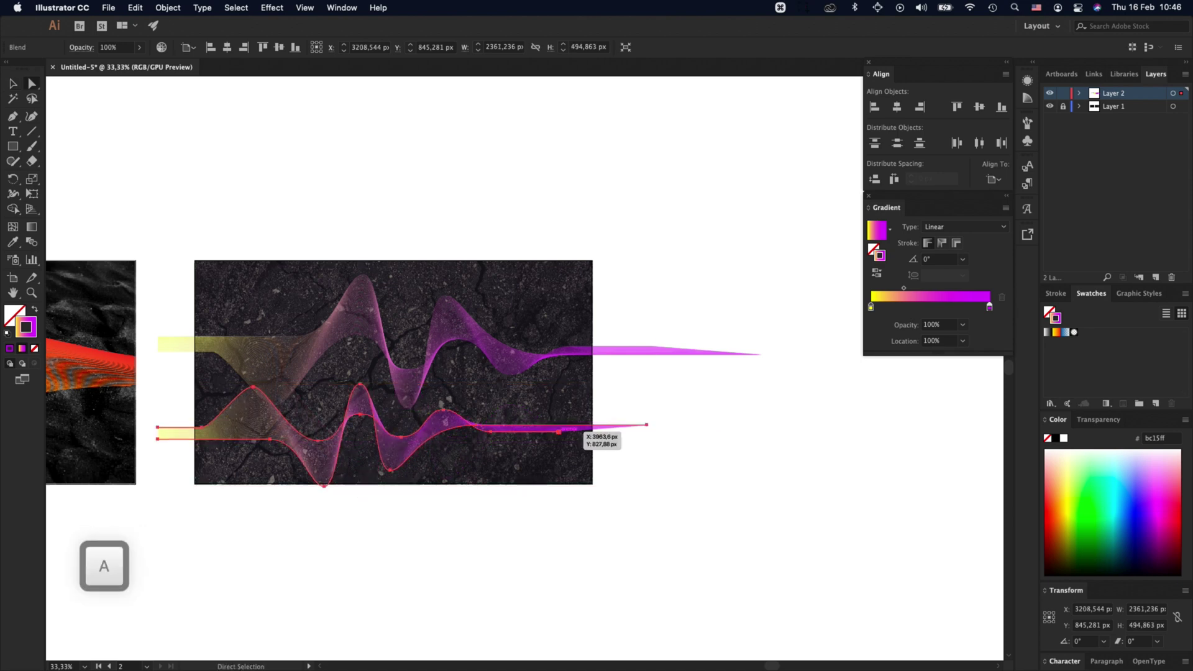
left_click_drag(559, 430, 647, 430)
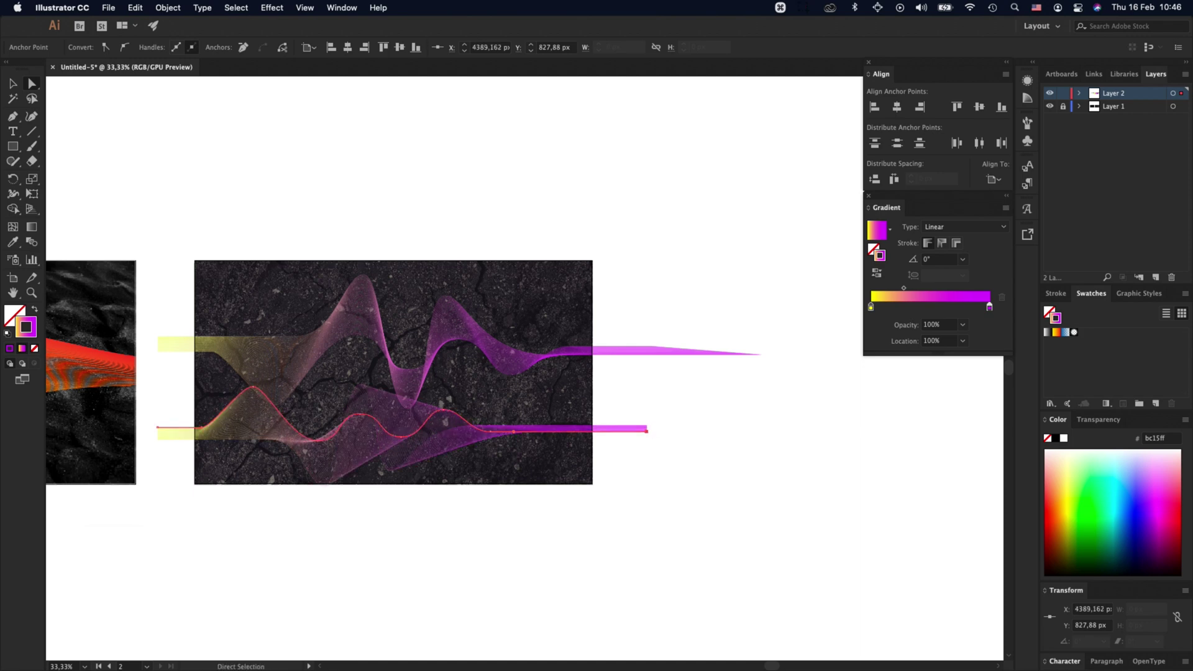
left_click(668, 491)
left_click(491, 431)
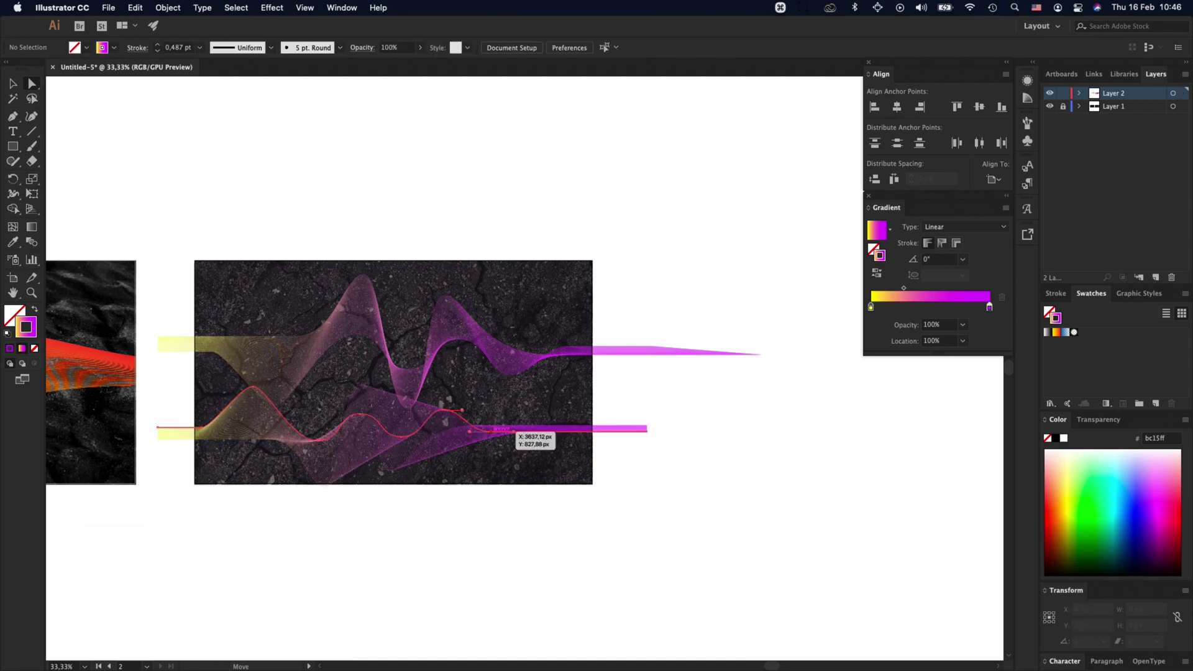
left_click_drag(513, 431, 569, 431)
Step: Reshape the copy's other path: shift its last trough and flat tail right, raise the crest, deepen the first trough, and move the first bend left
left_click(480, 425)
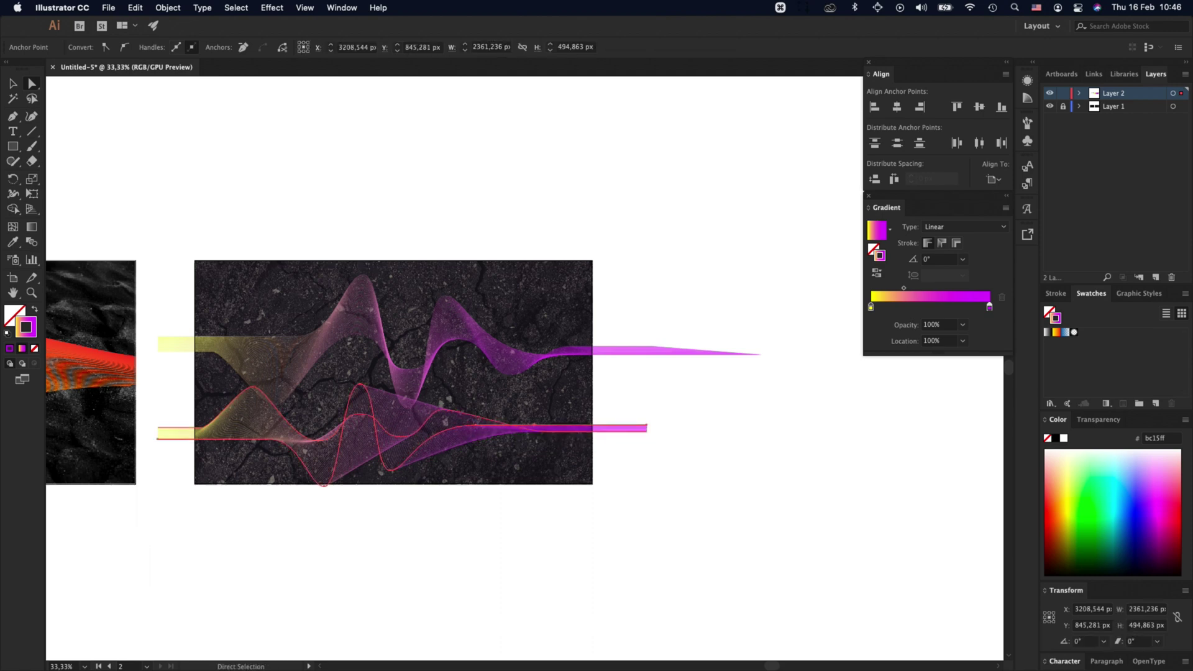
left_click_drag(476, 425, 566, 425)
mouse_move(407, 470)
left_mouse_down()
mouse_move(490, 470)
mouse_move(390, 470)
left_mouse_up()
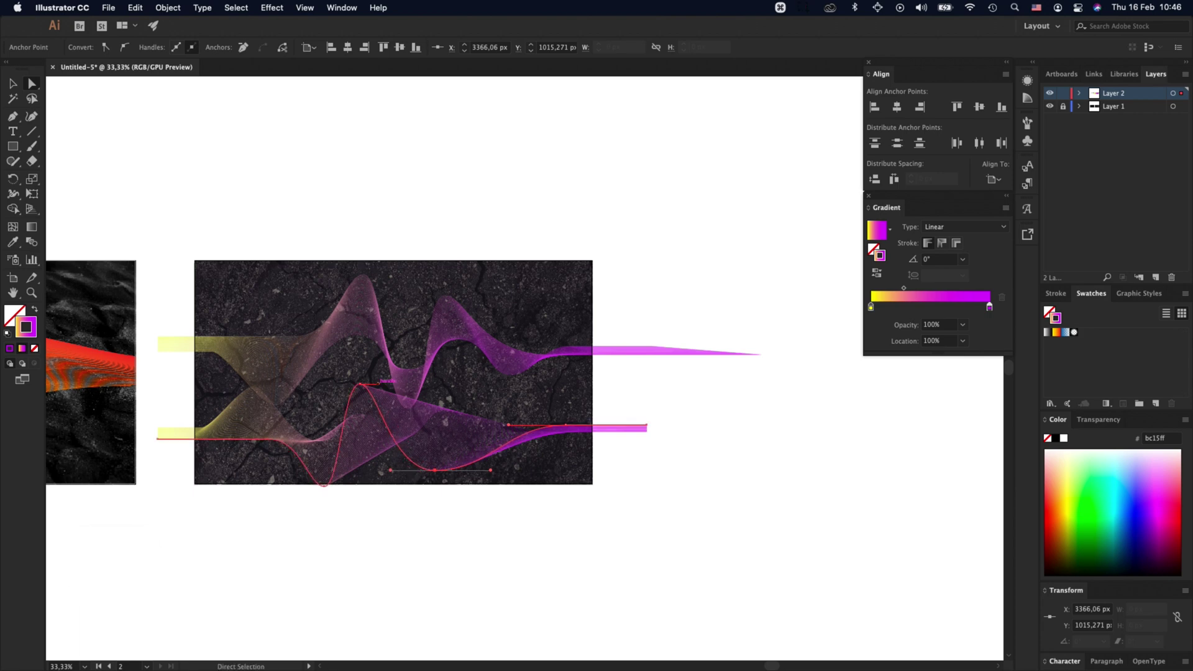
left_click_drag(378, 385, 368, 361)
left_click_drag(325, 486, 316, 510)
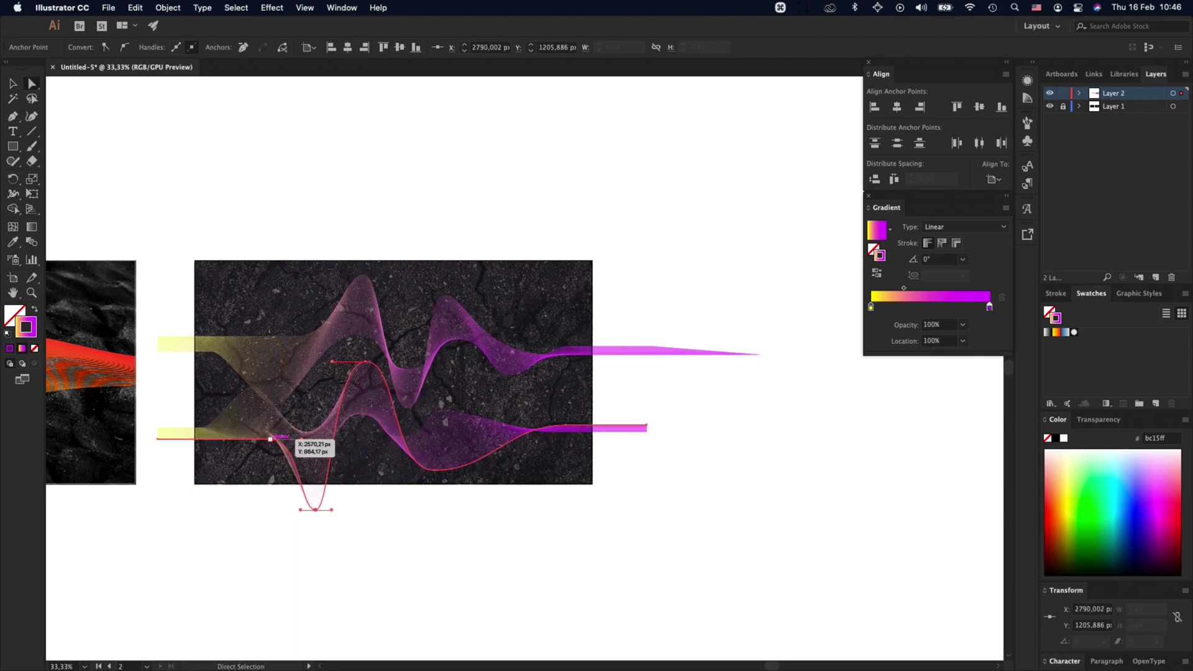
left_click_drag(271, 439, 250, 438)
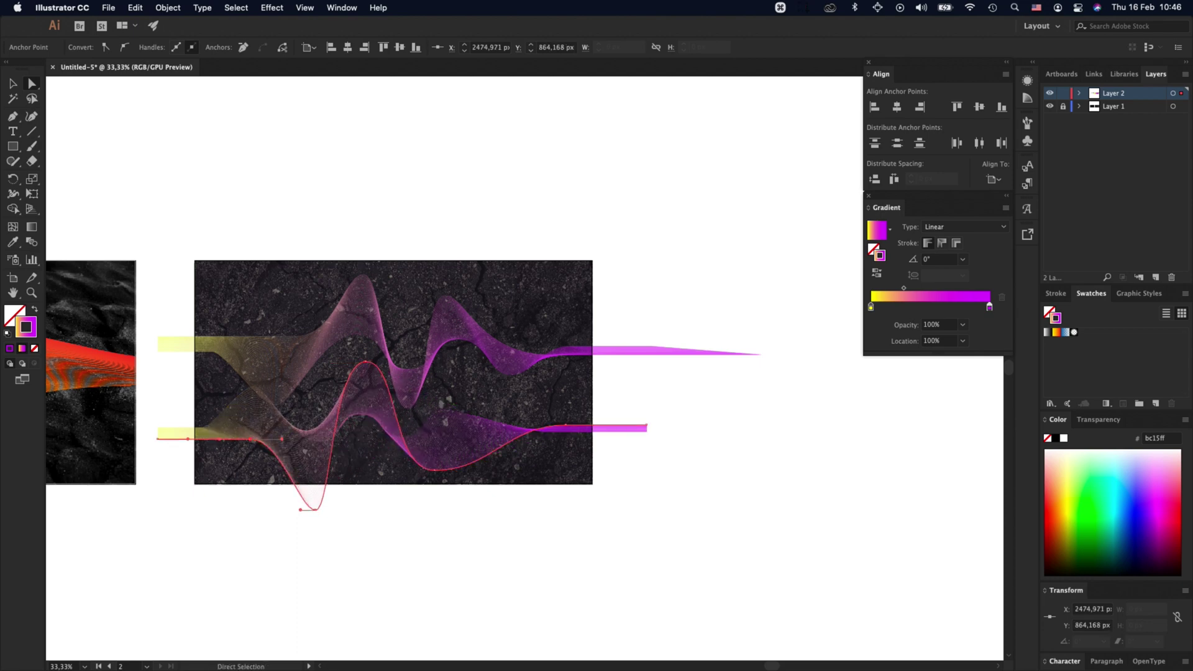
key("v")
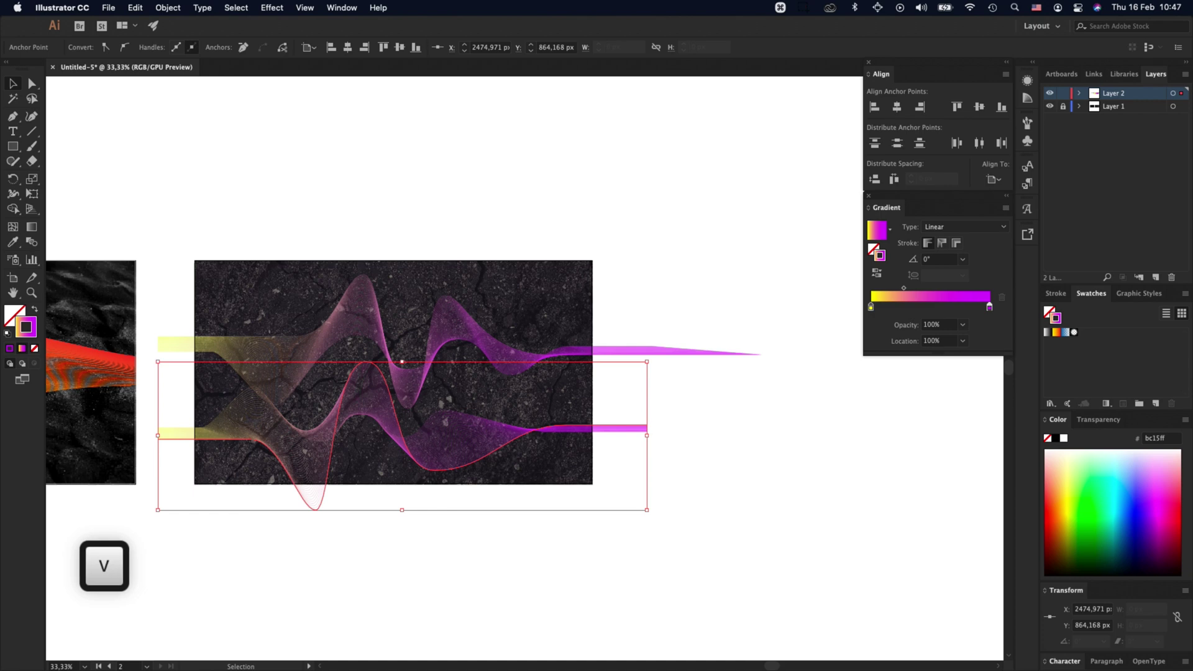
left_click(397, 553)
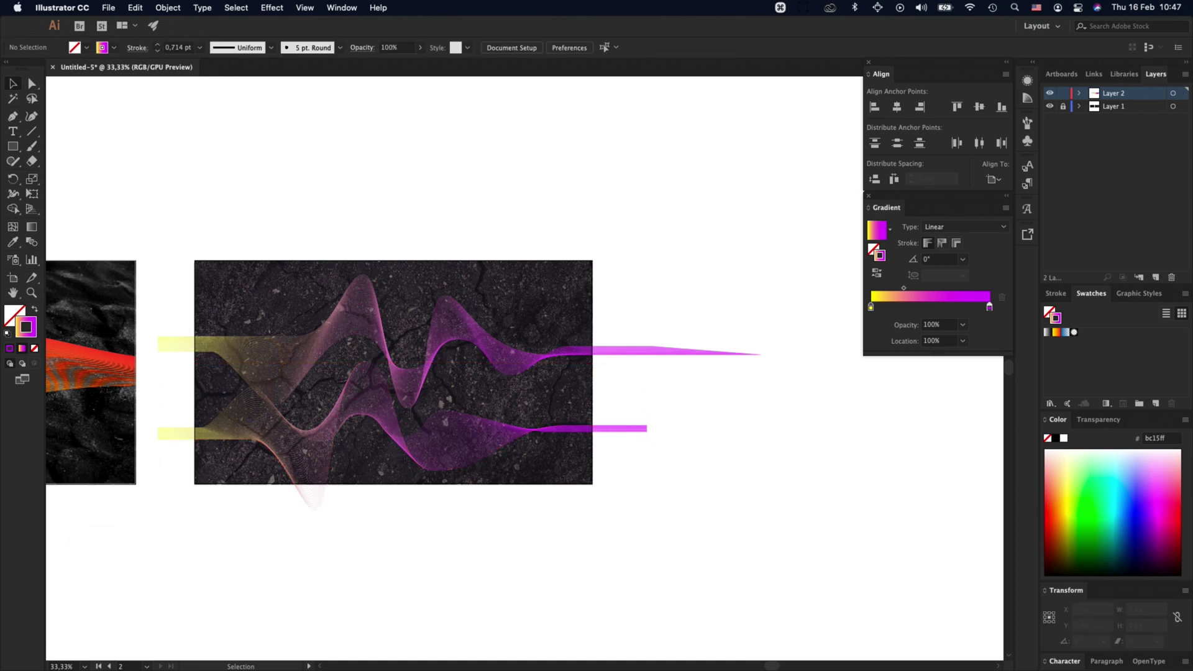
Step: Move the copied blend up to about Y 714 px and set the stroke of its taller-waved path to 2 pt
left_click(438, 465)
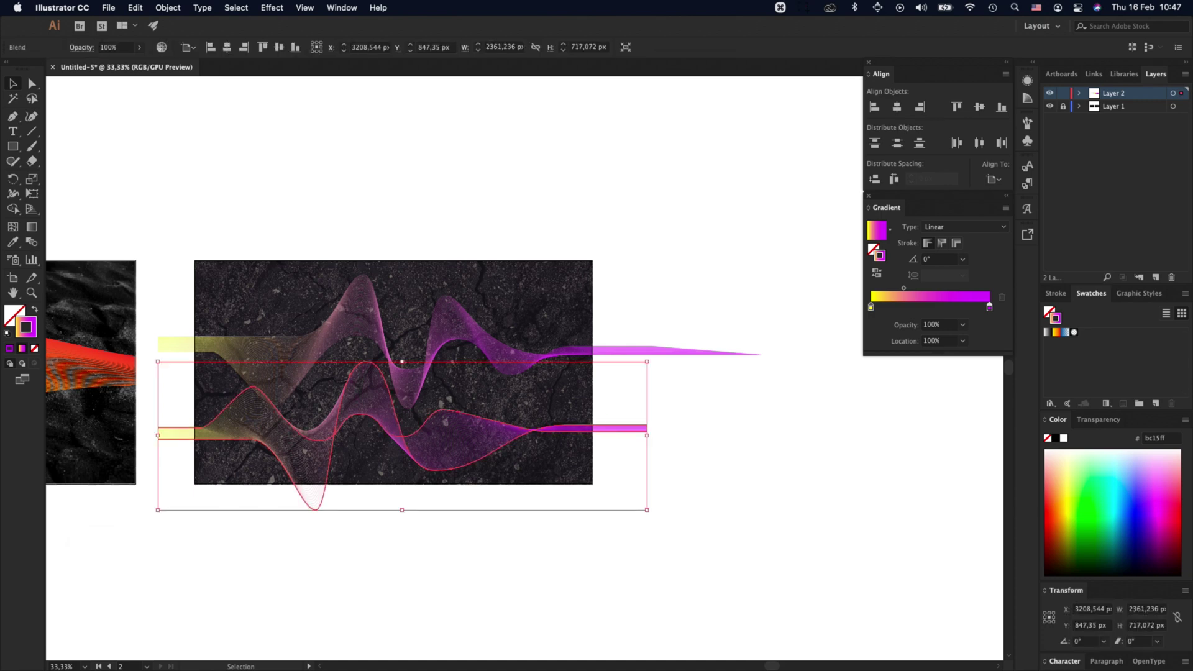
left_click_drag(403, 435, 402, 408)
double_click(402, 408)
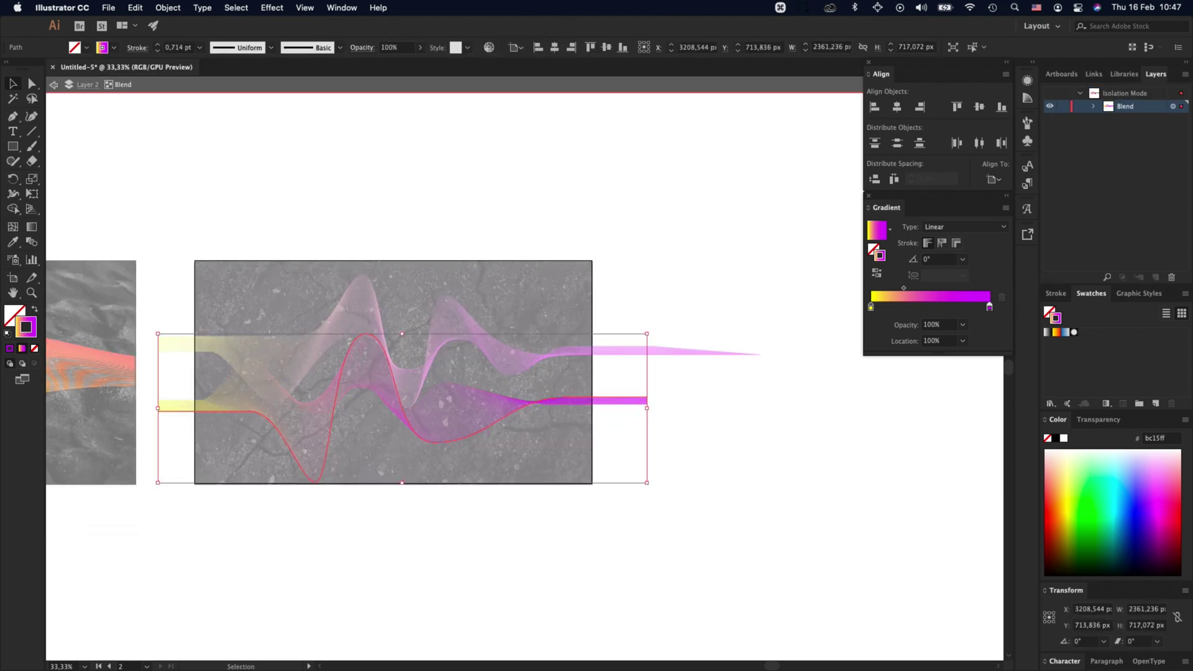
left_click(200, 47)
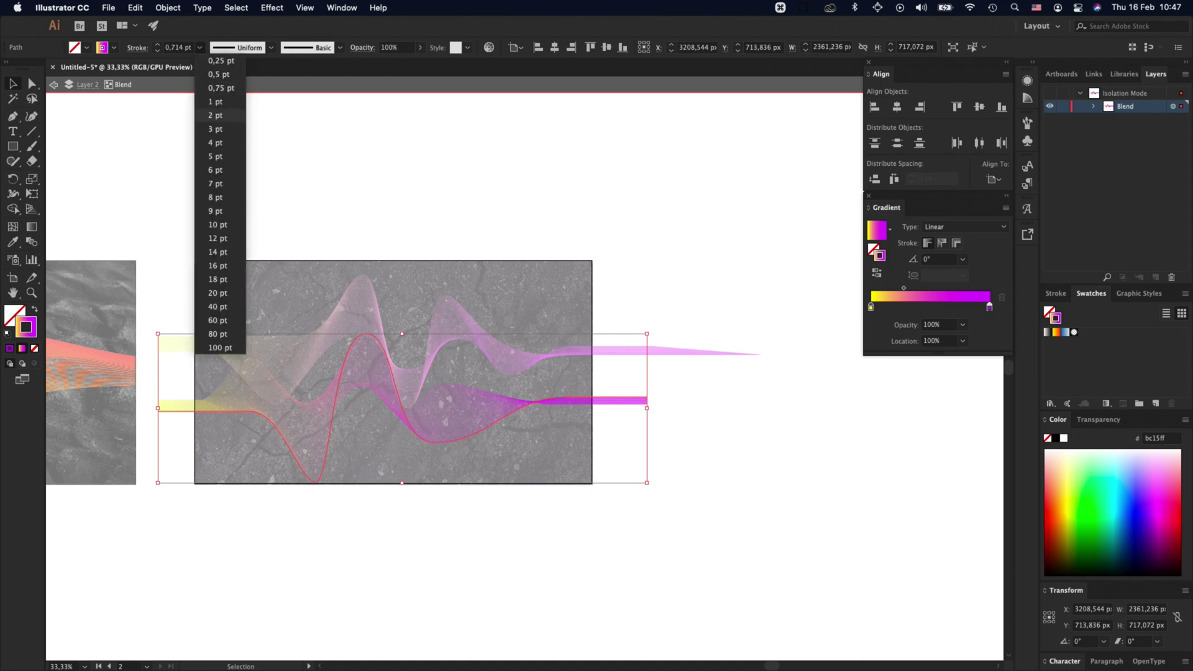
left_click(224, 115)
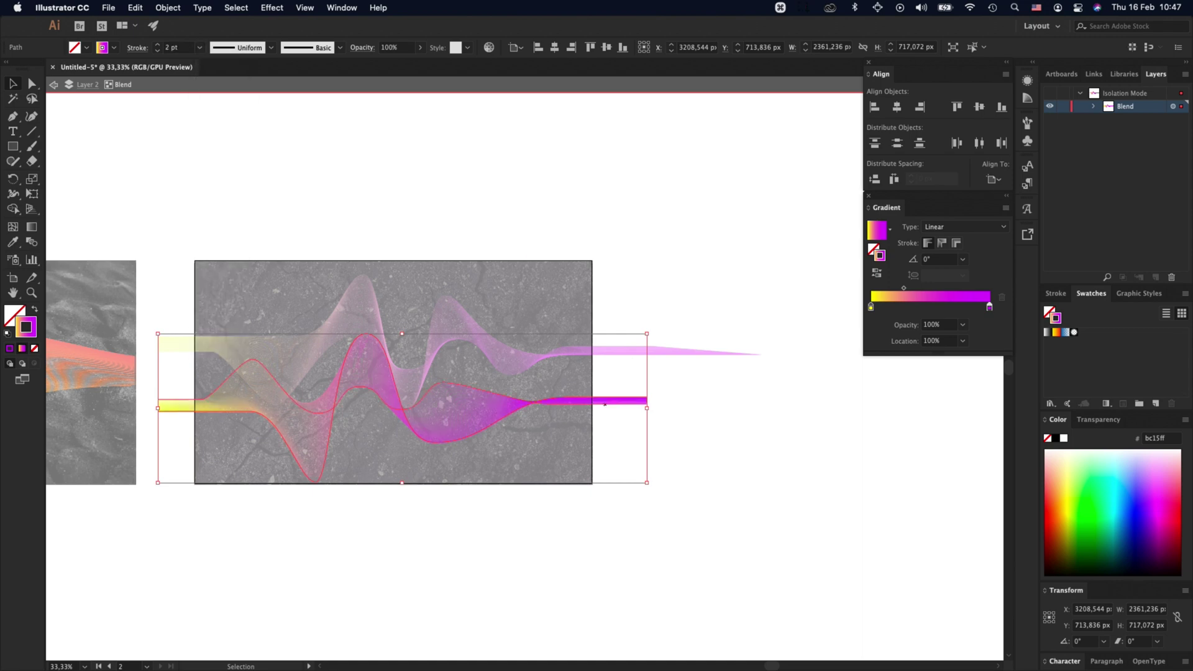
Step: Set the stroke of the copied blend's shallower path to 0.25 pt and leave isolation mode with nothing selected
left_click(602, 403)
left_click(199, 47)
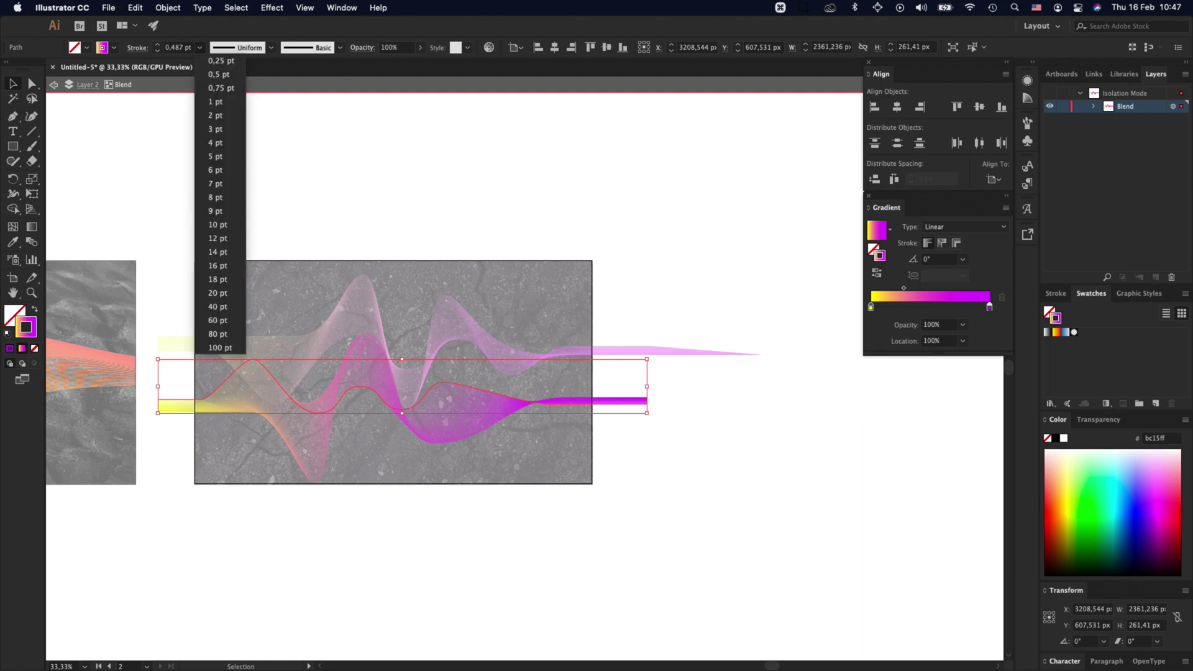
left_click(221, 60)
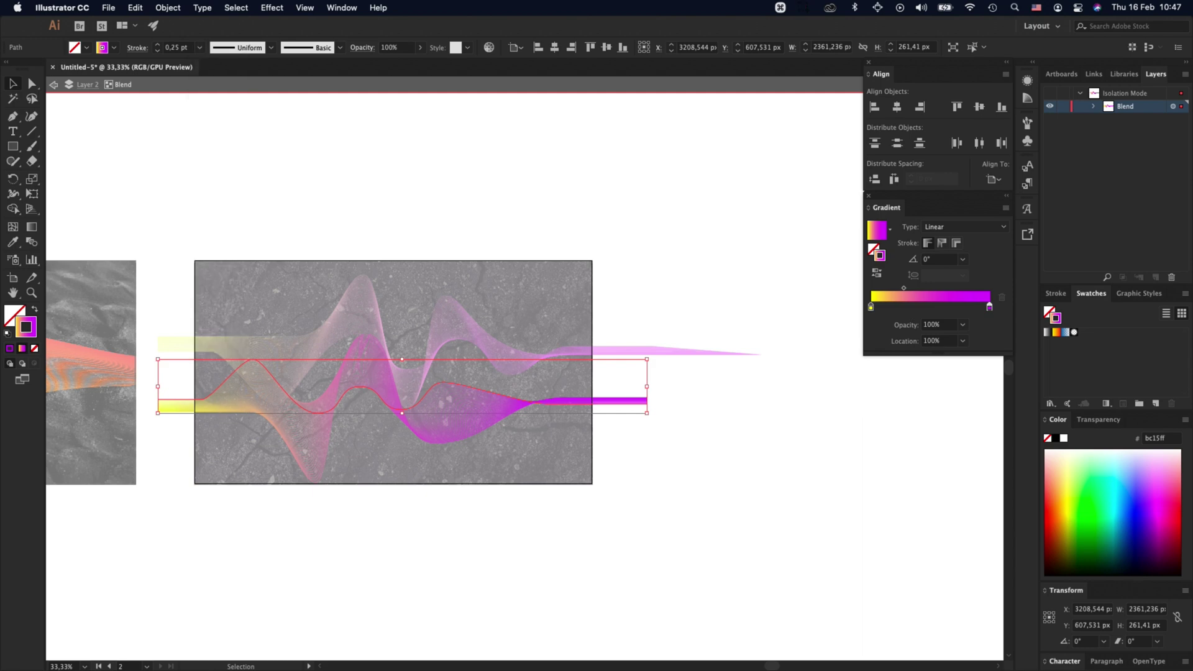
key("shift+super+a")
key("Escape")
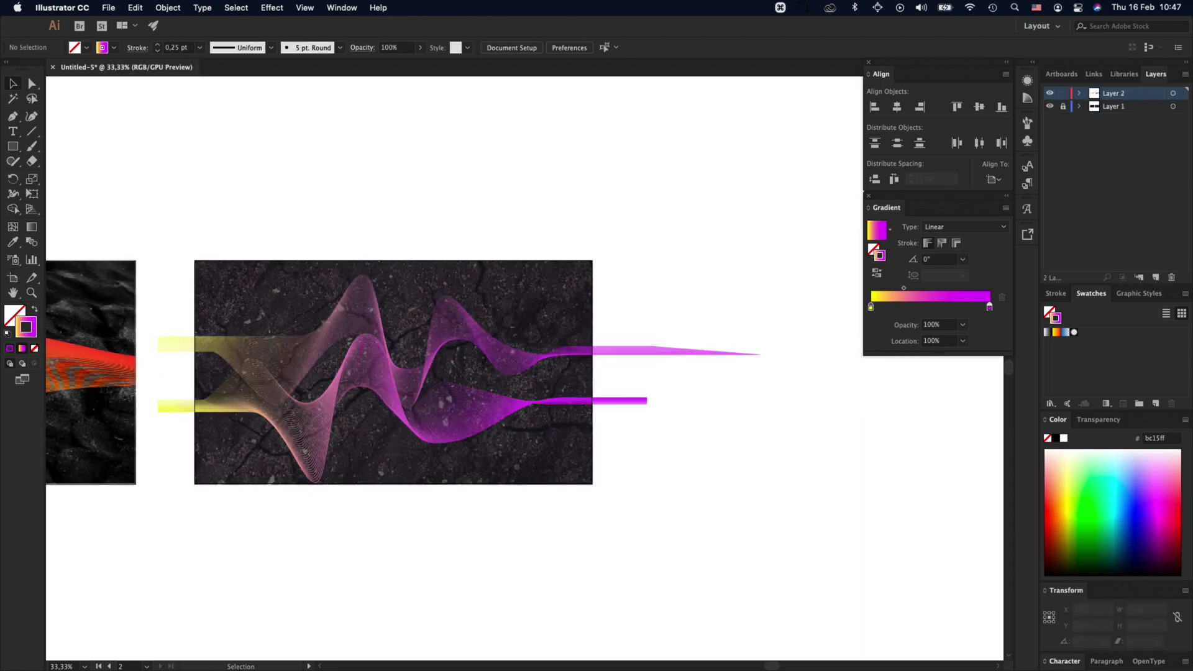
Step: Examine the two overlapping wave blends on the second artboard up close
key("z")
left_click(592, 440)
key("space")
left_click_drag(592, 440, 806, 504)
key("v")
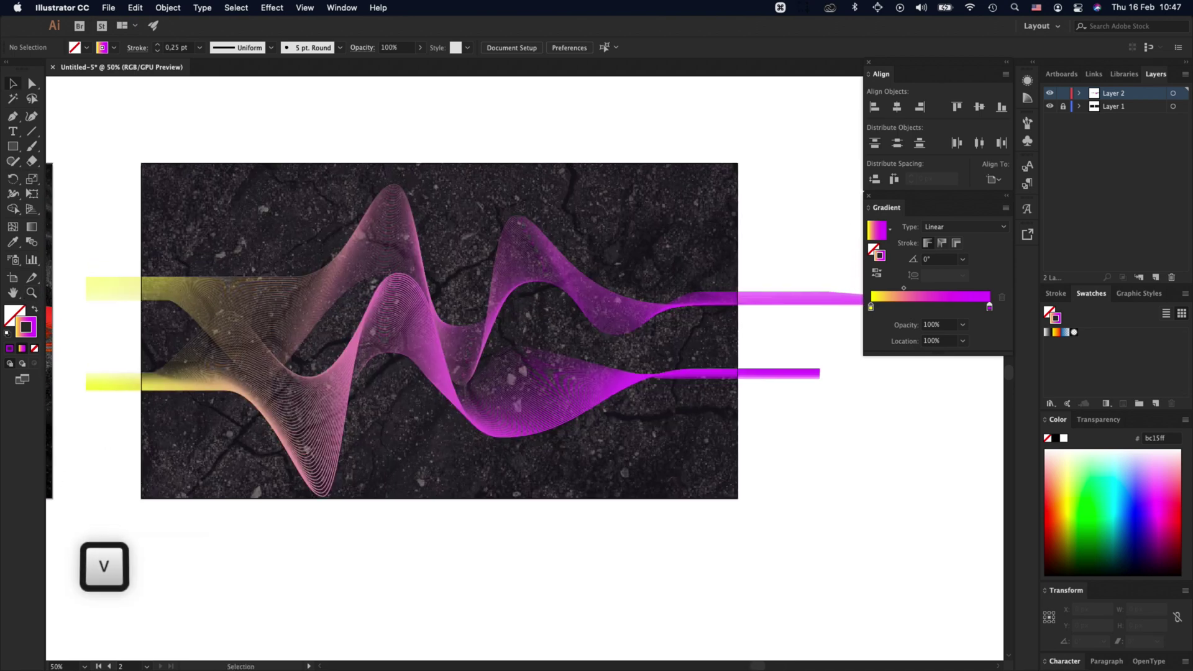
Step: Stretch the upper wave blend downward to make it taller and stretch the lower blend's far end to the right
left_click(575, 286)
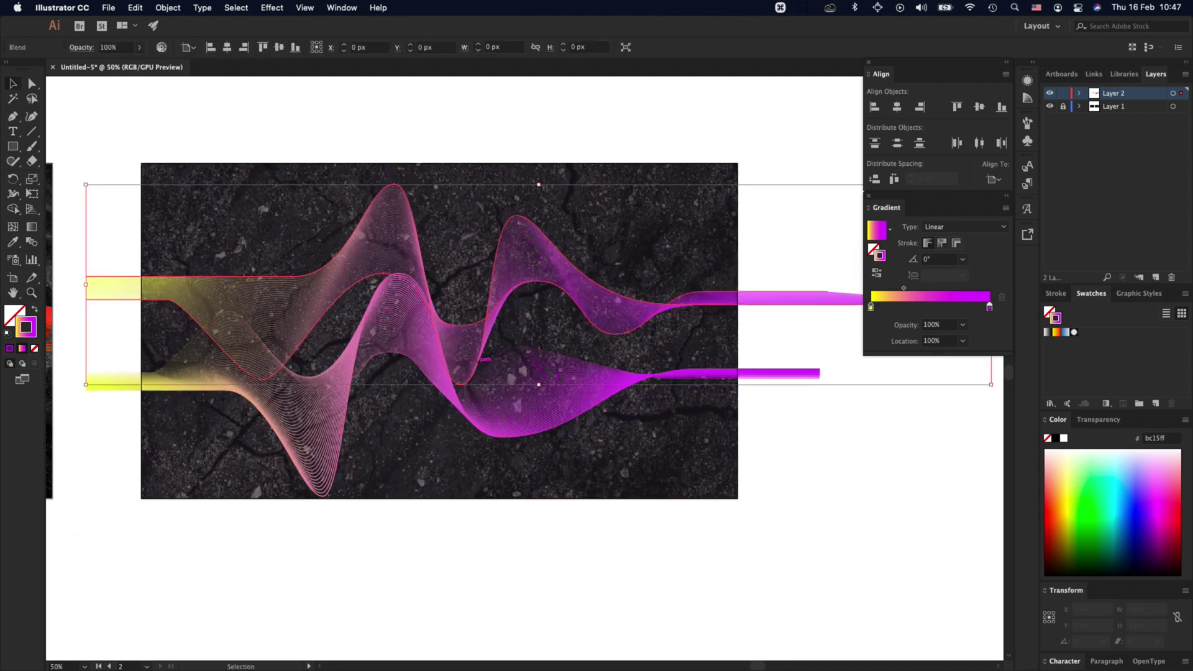
left_click_drag(538, 385, 539, 427)
left_click(539, 547)
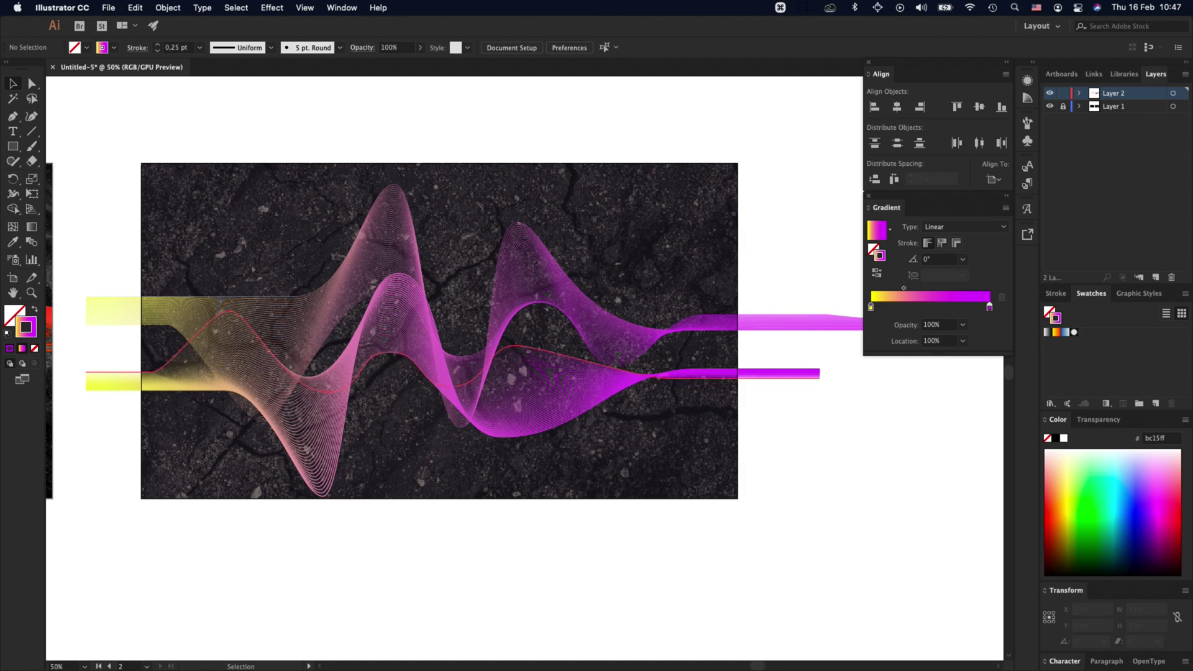
left_click(539, 349)
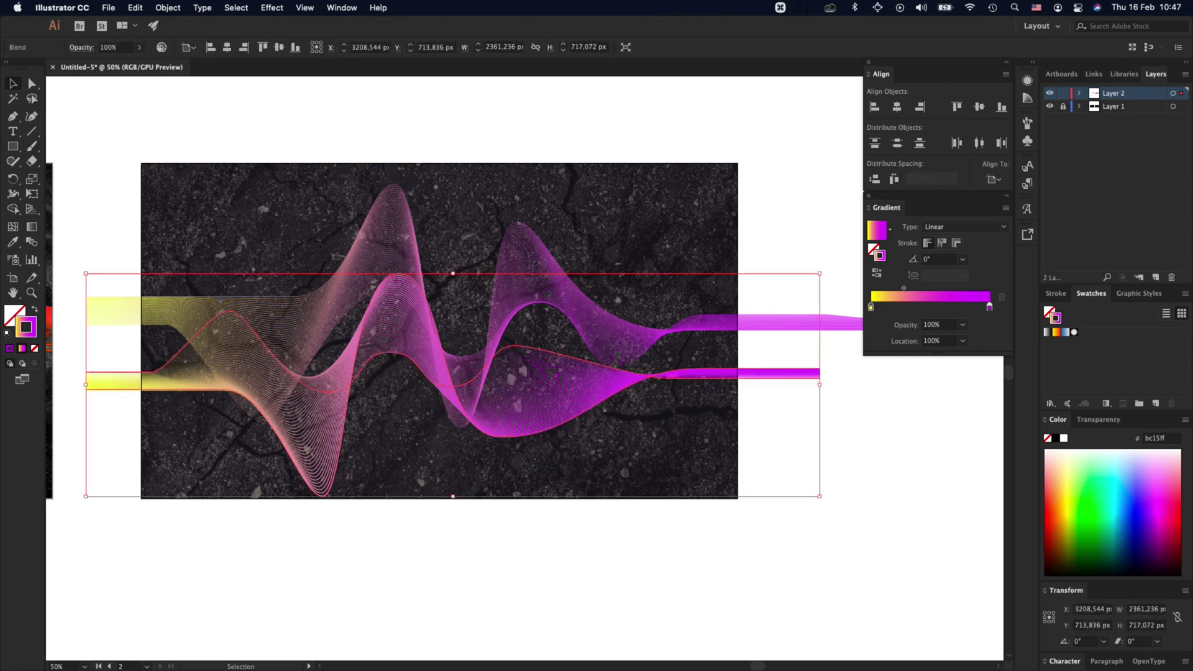
left_click_drag(820, 384, 910, 385)
key("super+shift+a")
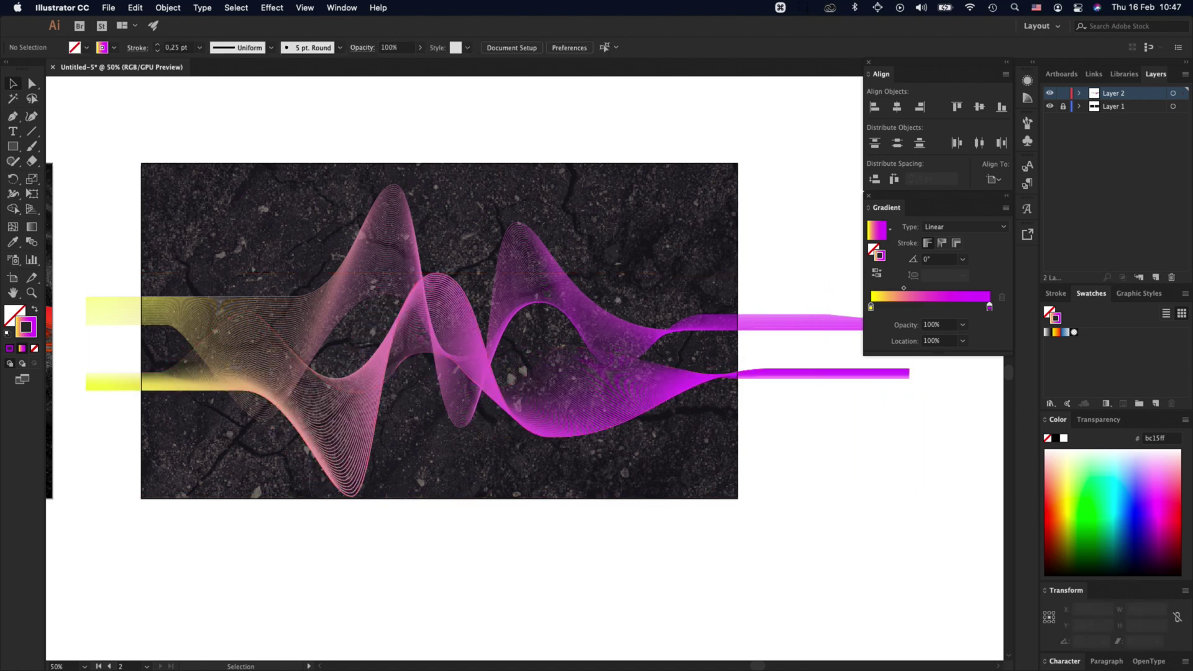
Step: Group the two wave blends and centre the group vertically on the artboard at Y 540 px
left_click(799, 370)
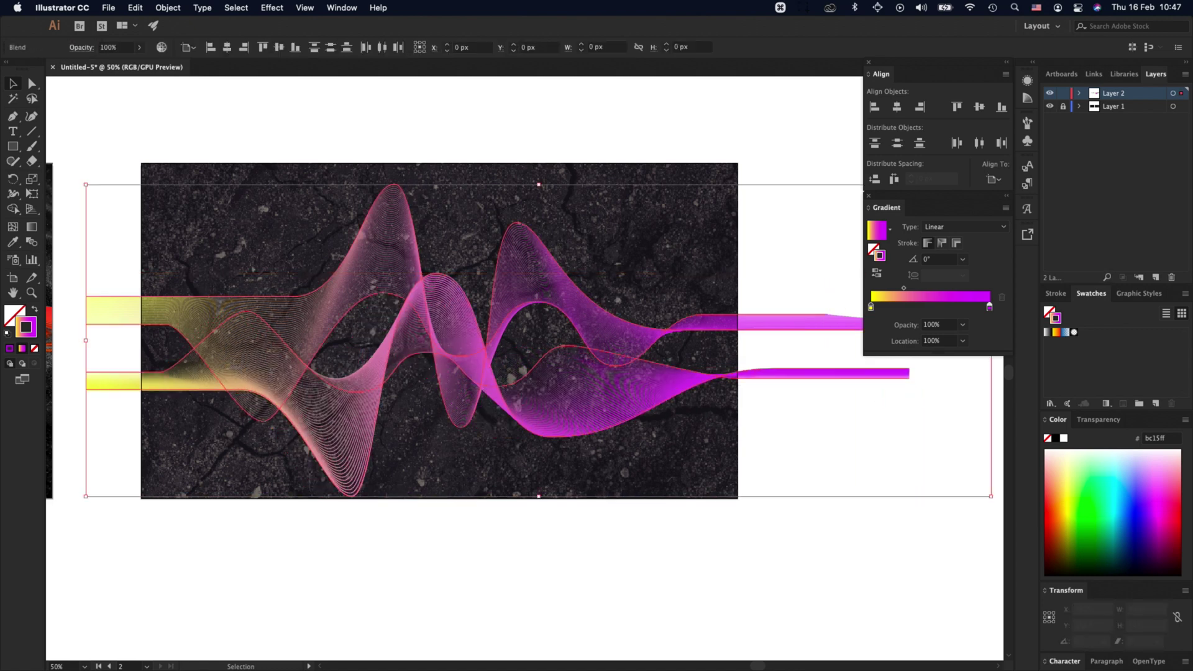
key("super+g")
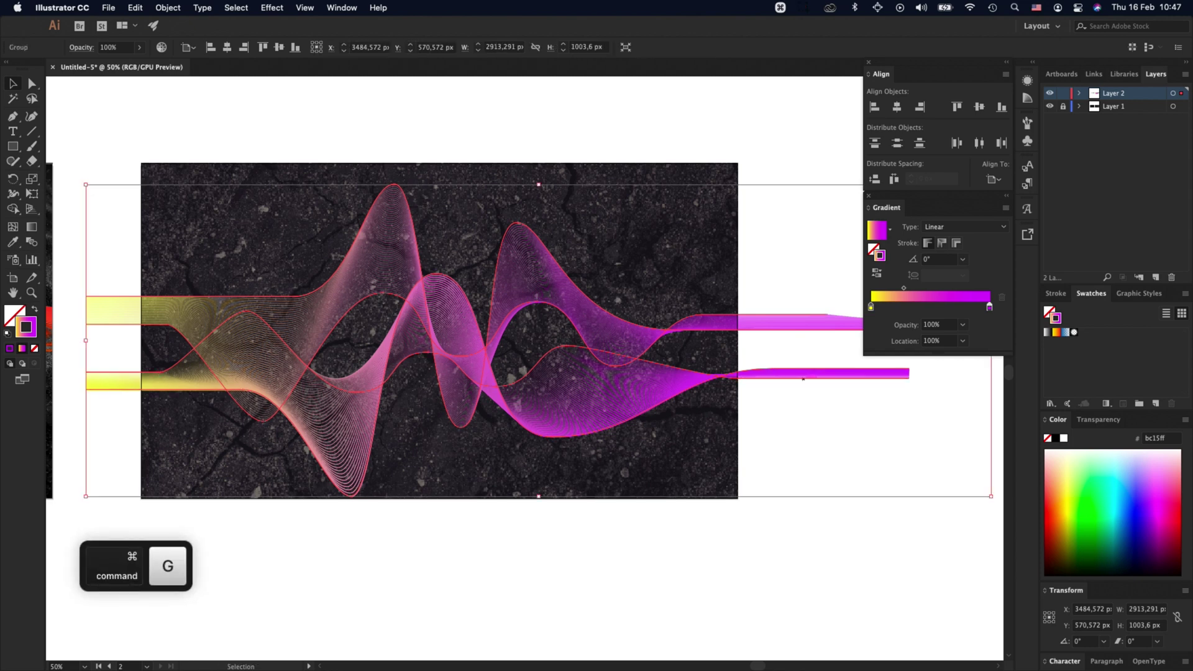
left_click(979, 107)
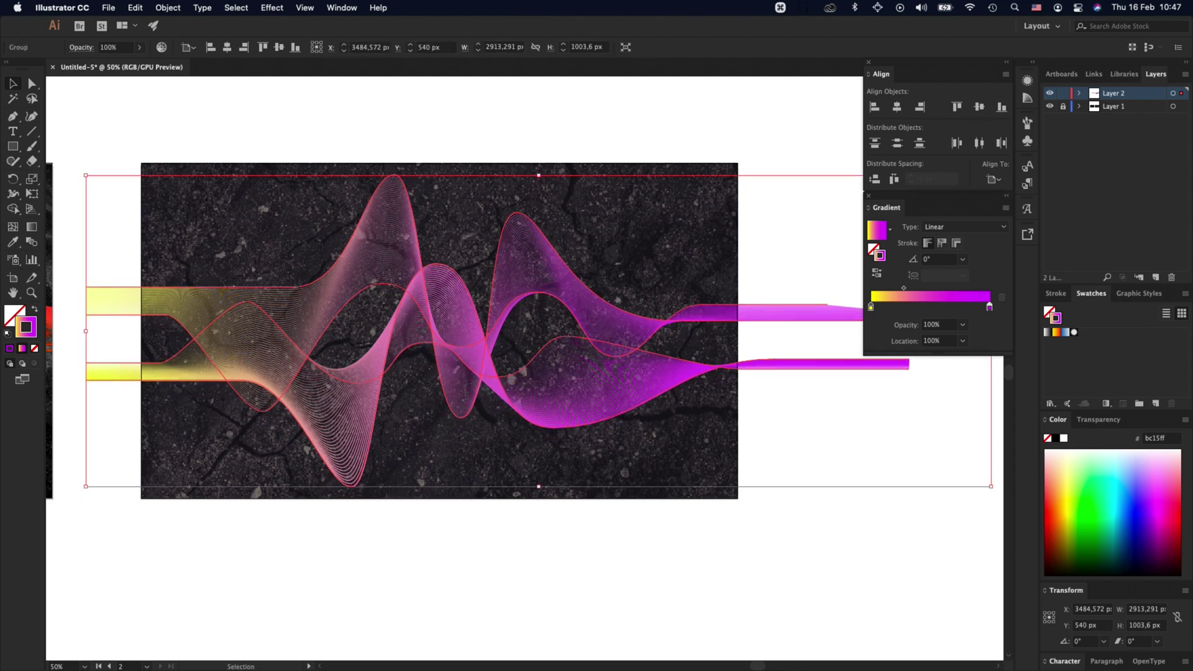
left_click(805, 128)
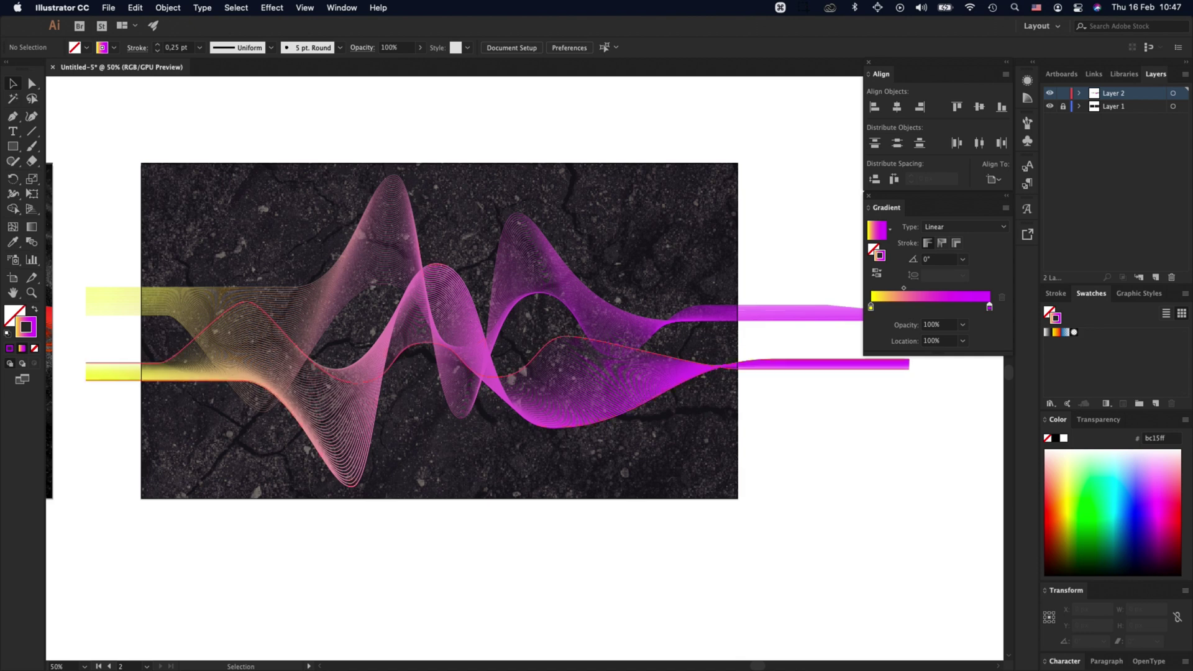
Step: Create a 1920 × 1080 px rectangle and centre it horizontally and vertically on the second artboard
left_click(274, 118)
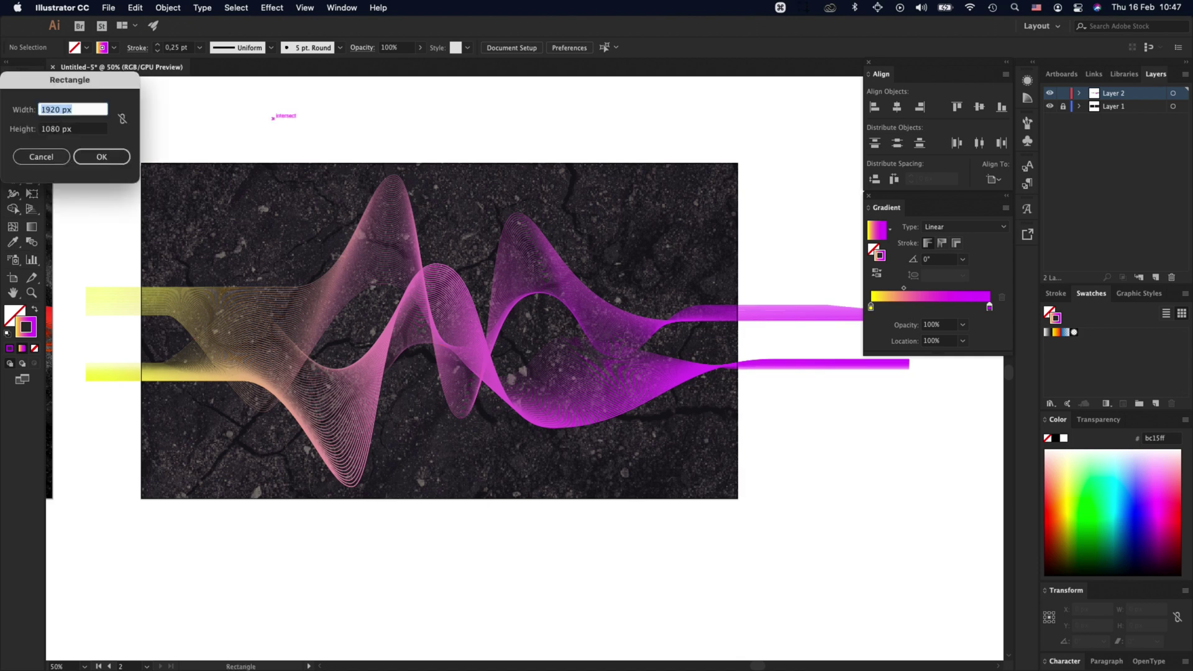
key("Return")
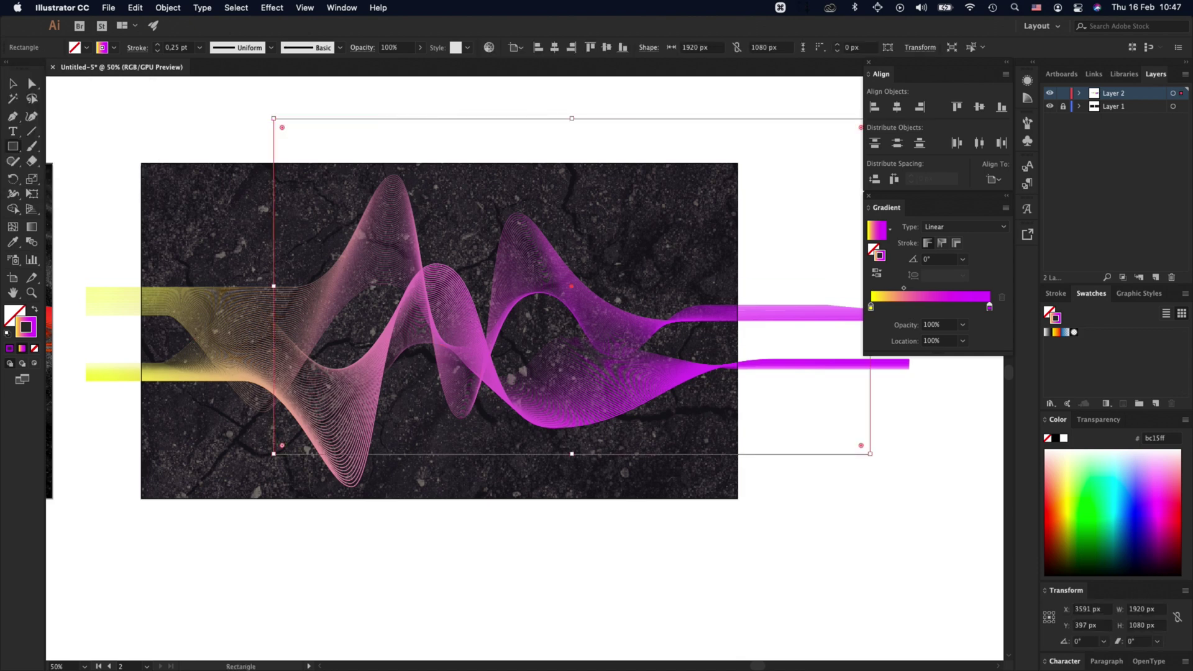
key("v")
left_click(897, 107)
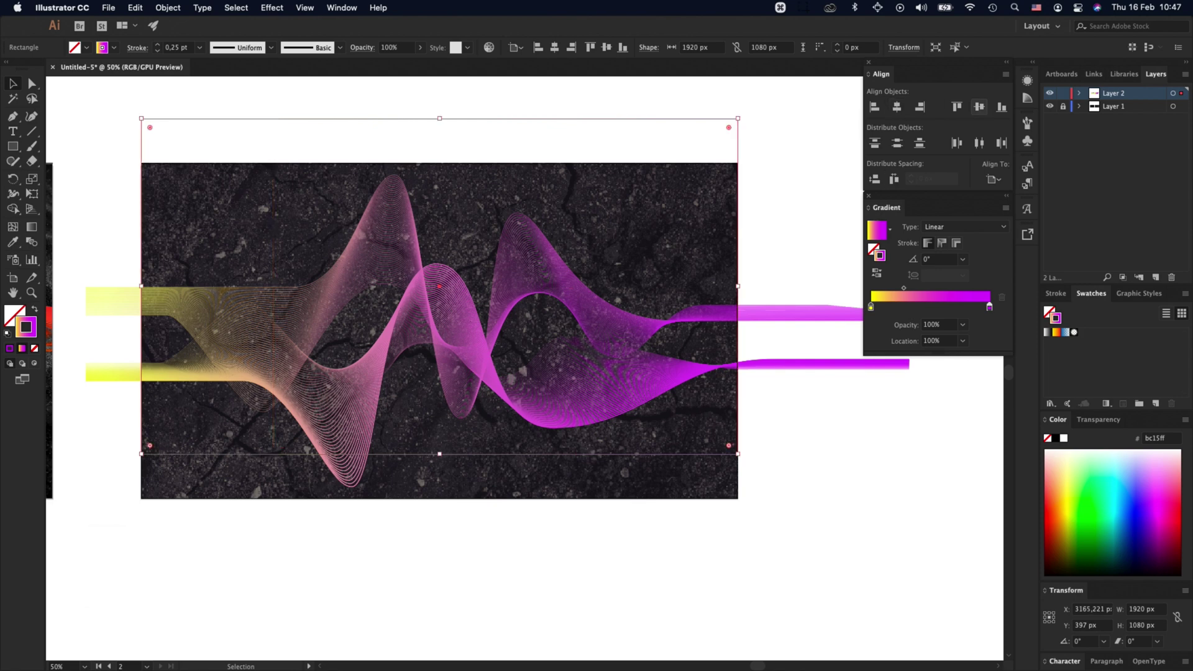
left_click(979, 106)
Step: Clip the grouped blends to the artboard-sized rectangle with a clipping mask and deselect
left_click(796, 361, "shift")
right_click(796, 360)
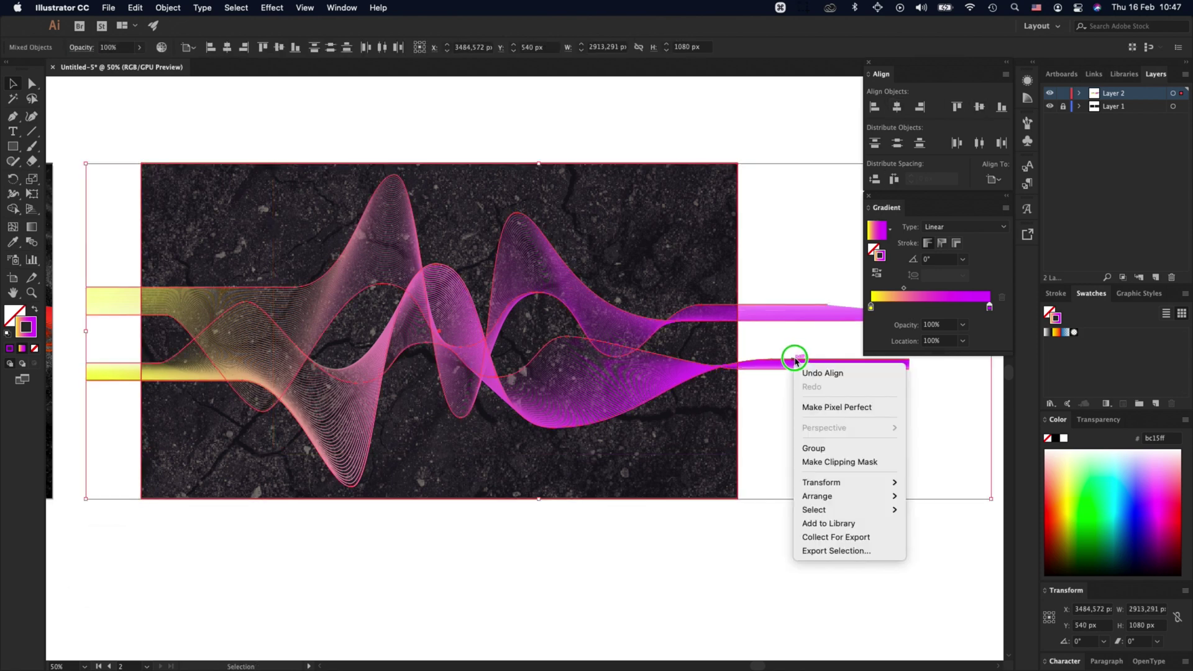
left_click(799, 462)
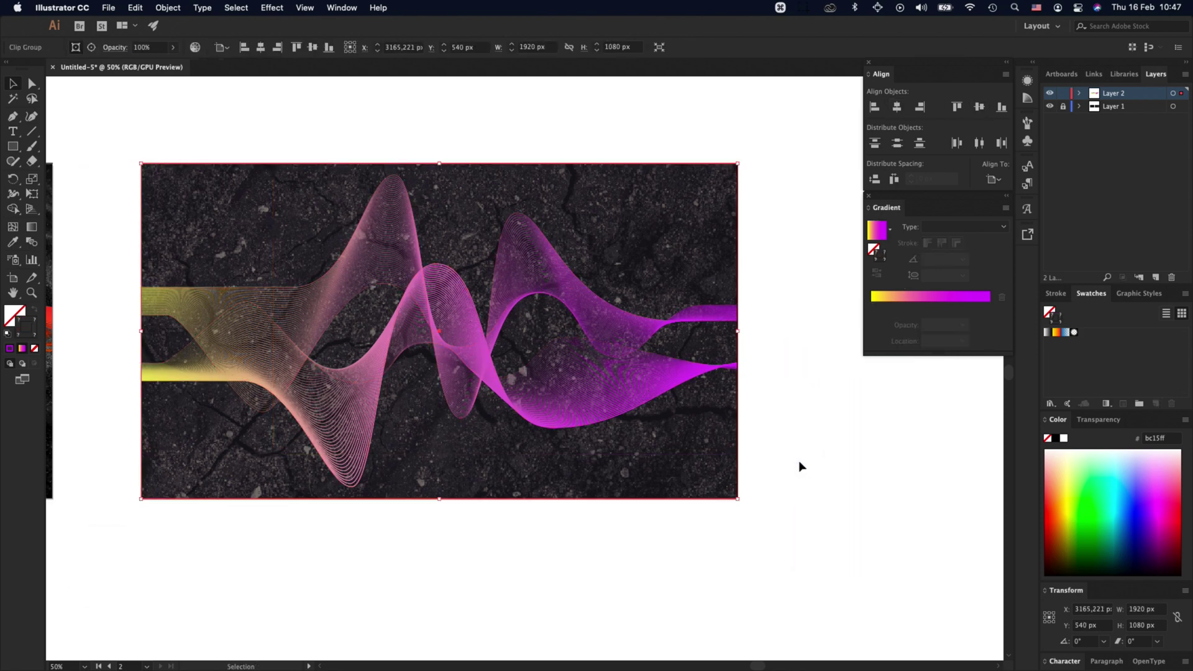
left_click(798, 461)
Step: Unlock Layer 1 and set the fill opacity of the black overlay rectangle on the second artboard to 80%
key("space")
left_click_drag(794, 429, 816, 513)
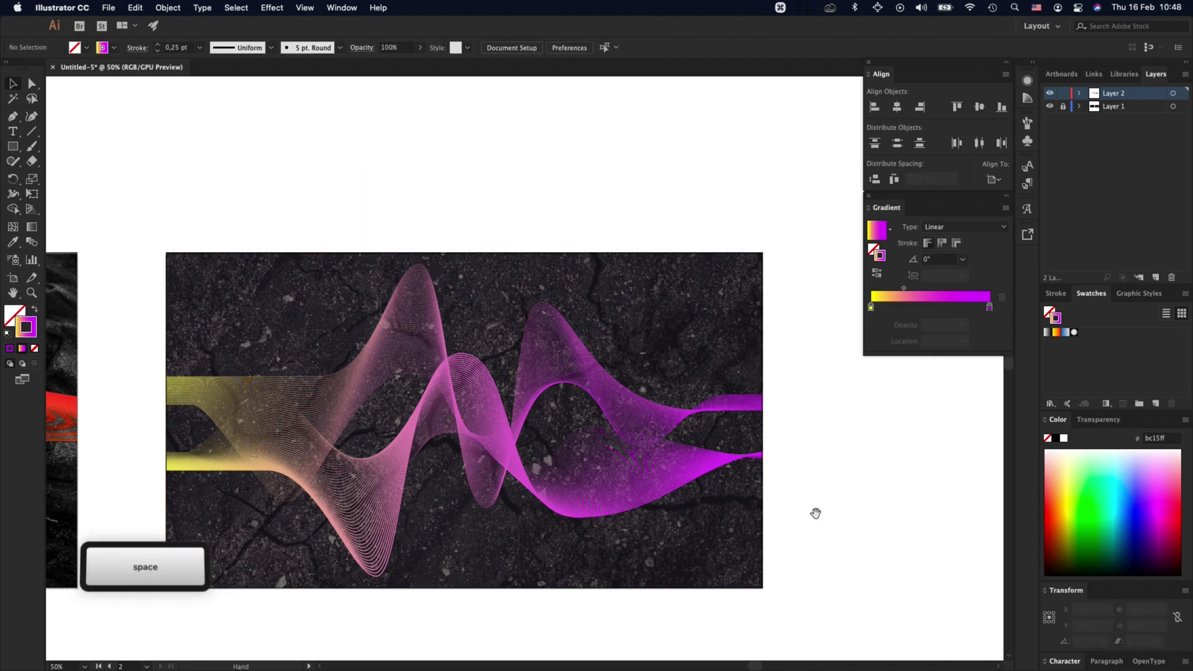
key("z")
left_click(806, 495, "alt")
left_click(802, 493, "alt")
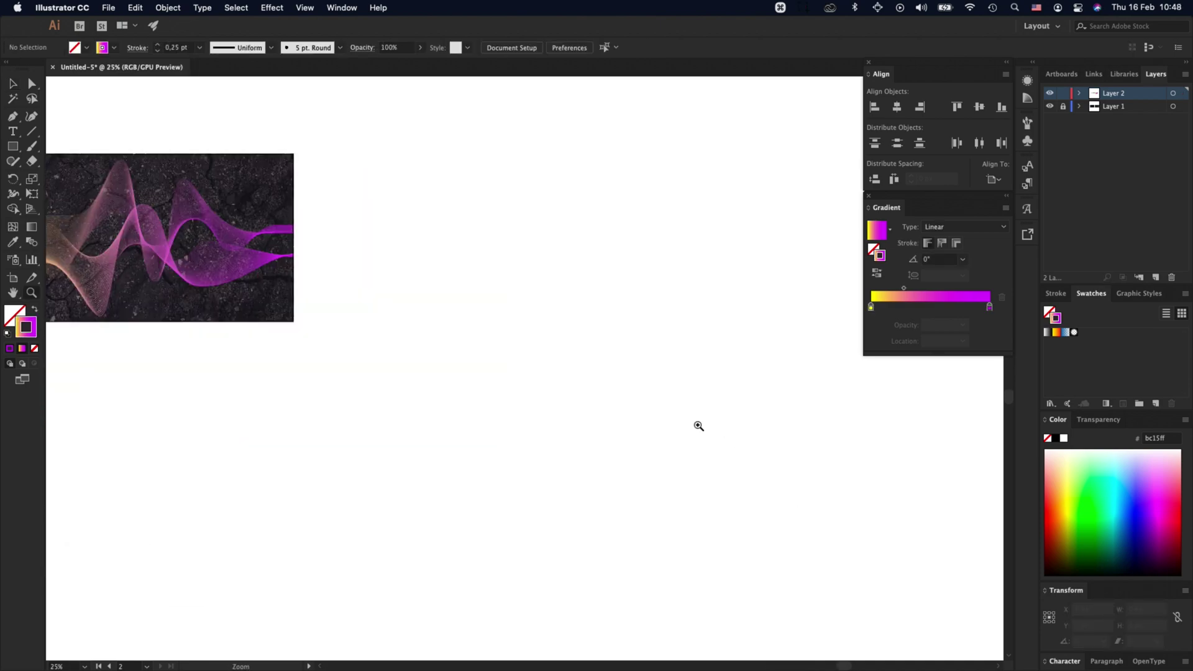
key("space")
left_click_drag(482, 331, 828, 441)
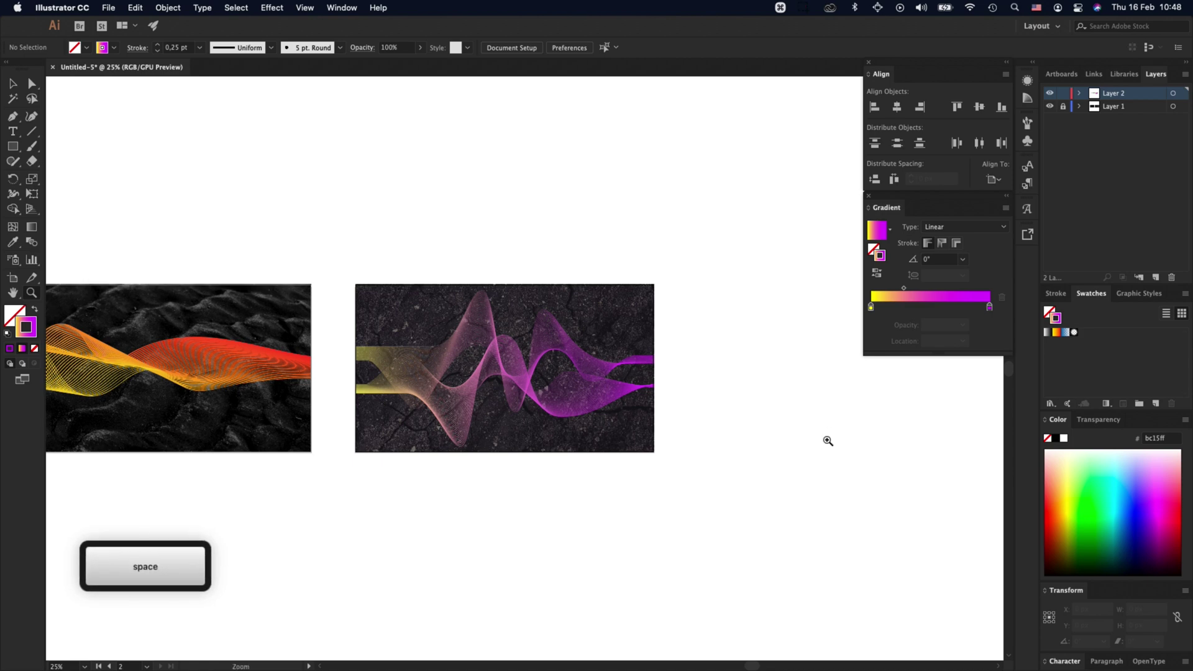
key("v")
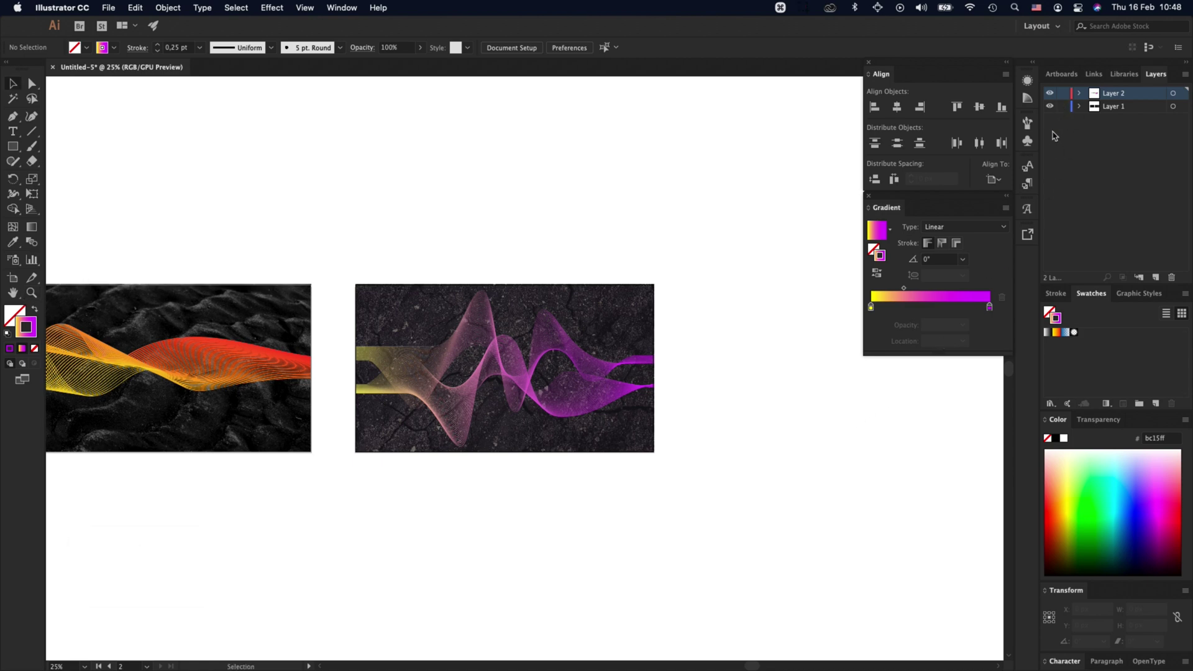
left_click(625, 342)
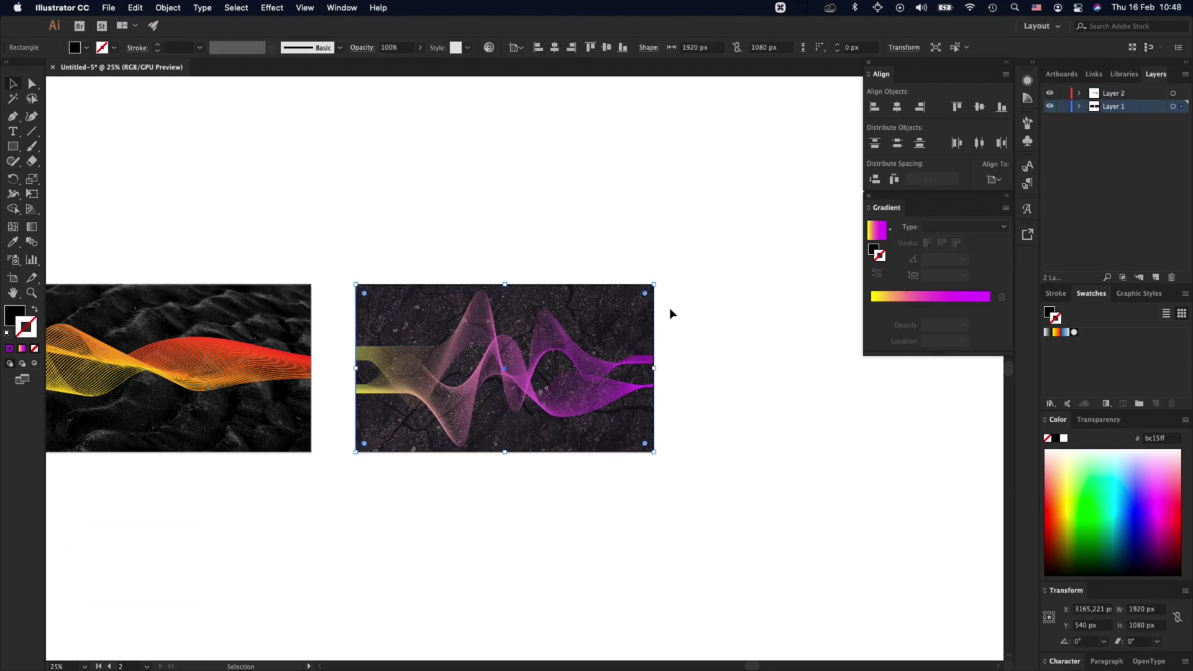
left_click(1027, 84)
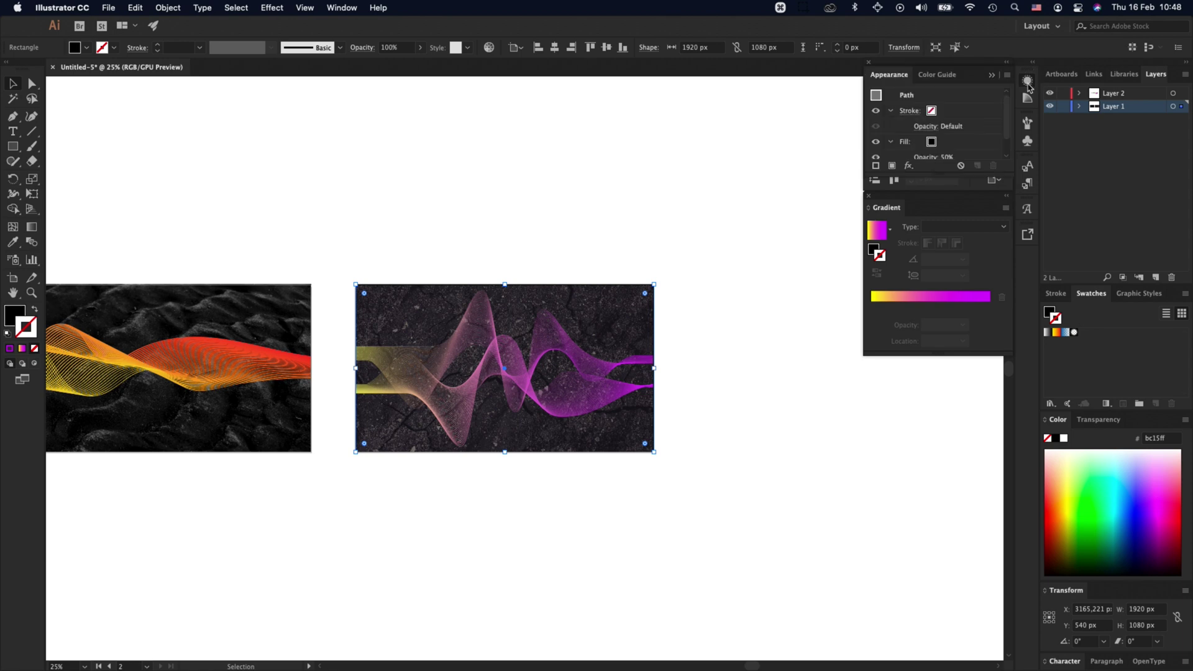
left_click(929, 156)
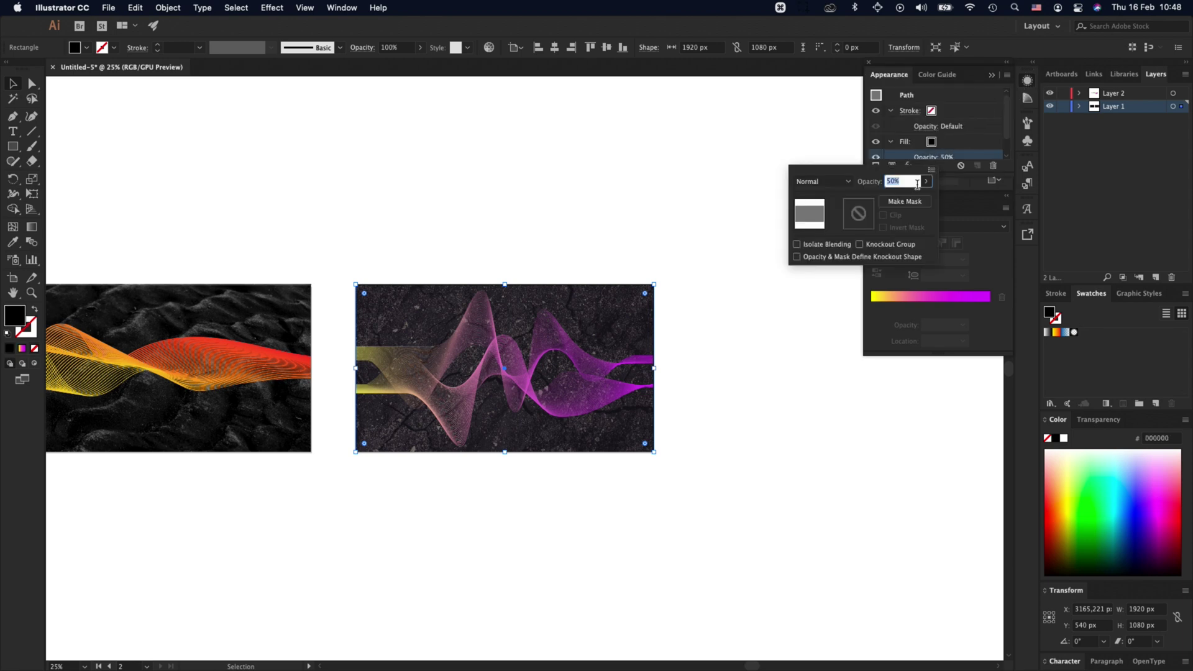
key("shift+Up")
key("shift+Up")
key("shift+Up")
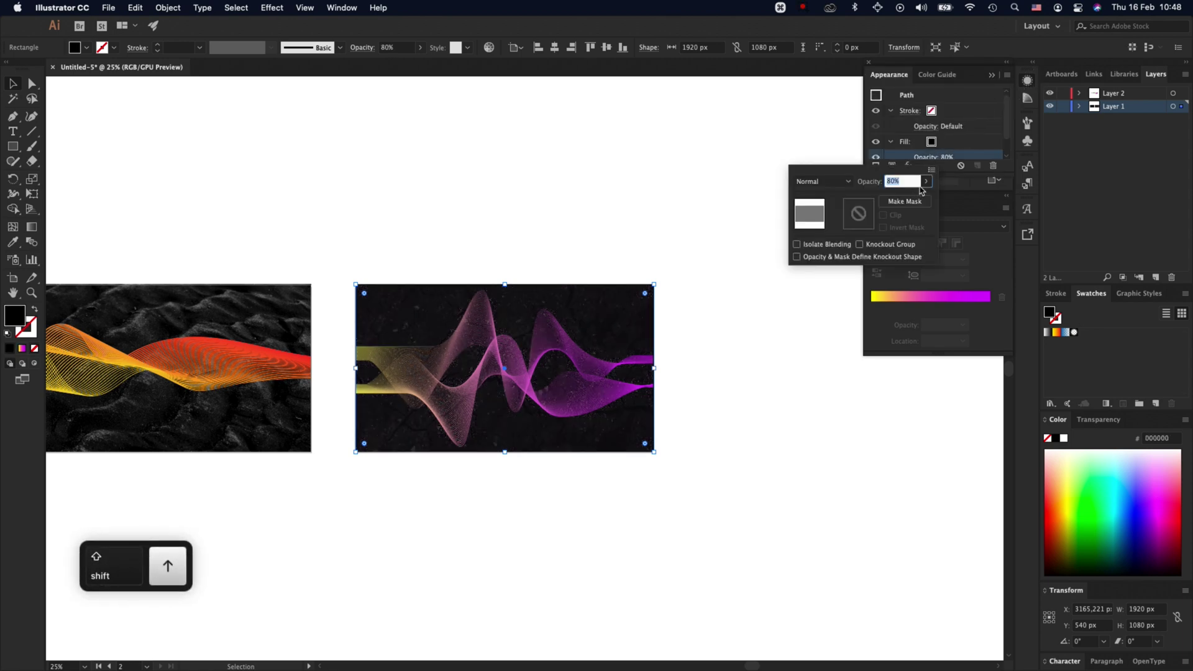
left_click(716, 450)
left_click(721, 447)
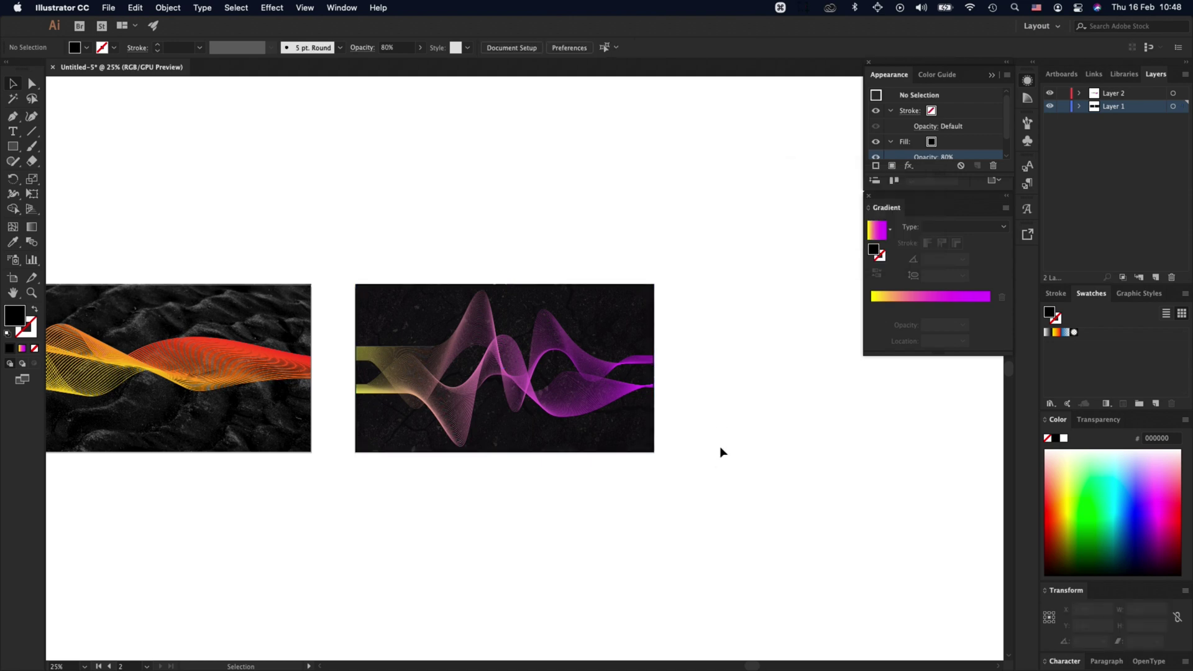
Step: Duplicate the second artboard with its artwork into the empty space to its right
key("z")
left_click(636, 386)
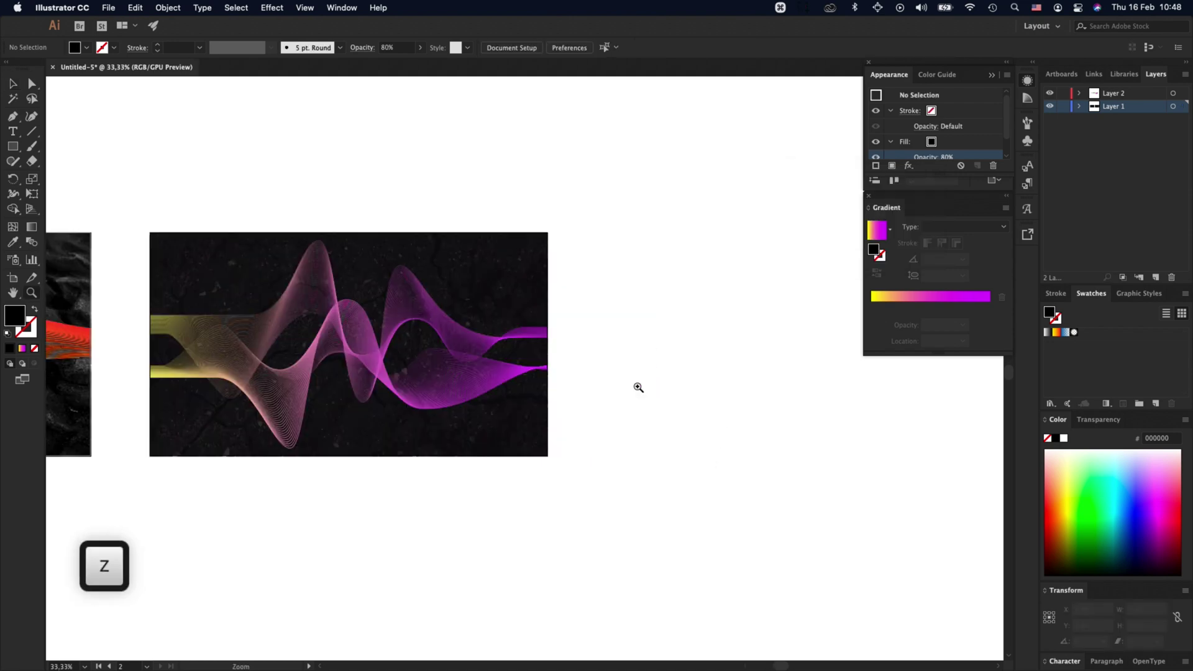
key("space")
left_click_drag(608, 381, 754, 382)
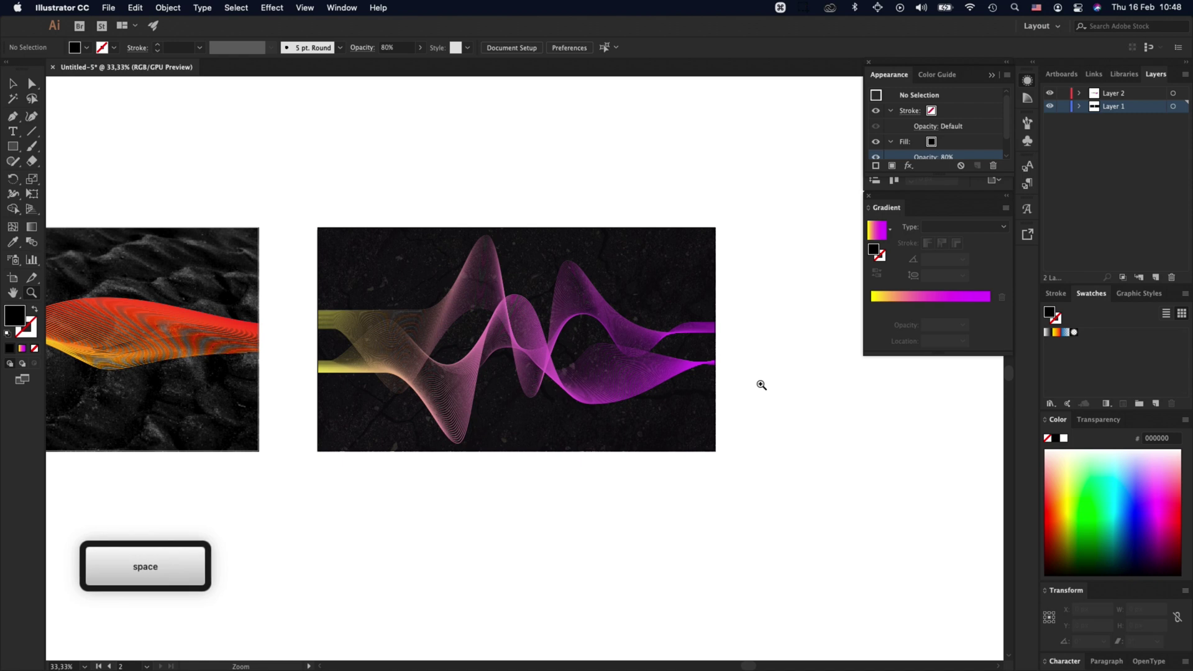
key("v")
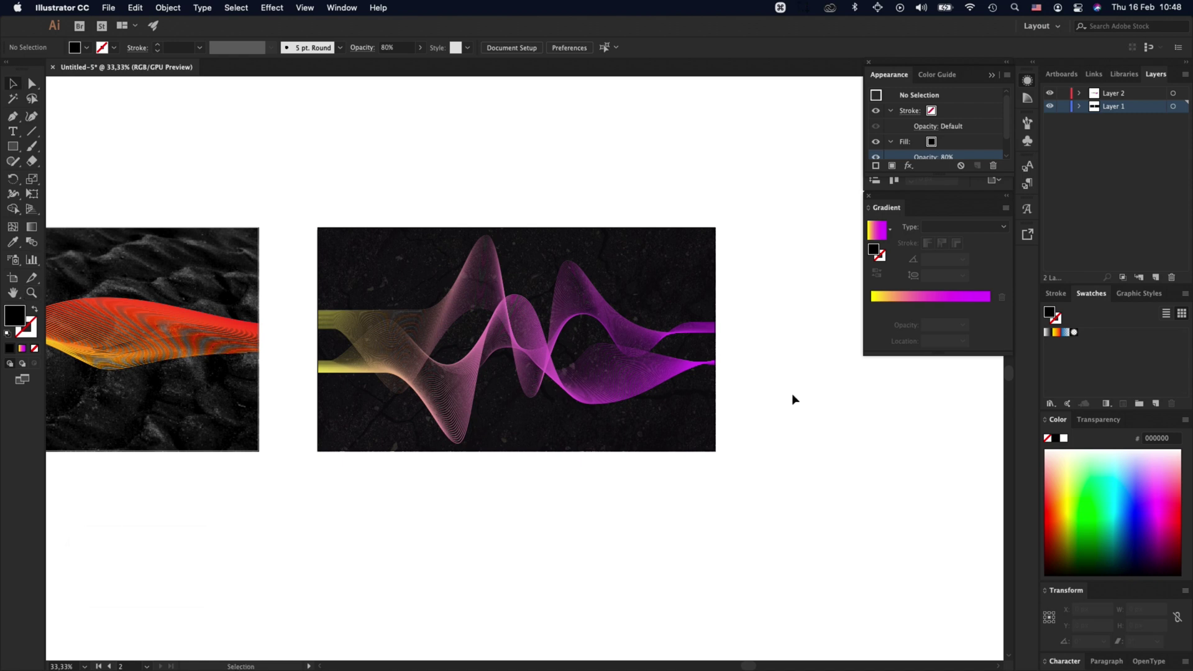
key("space")
left_click_drag(863, 413, 541, 406)
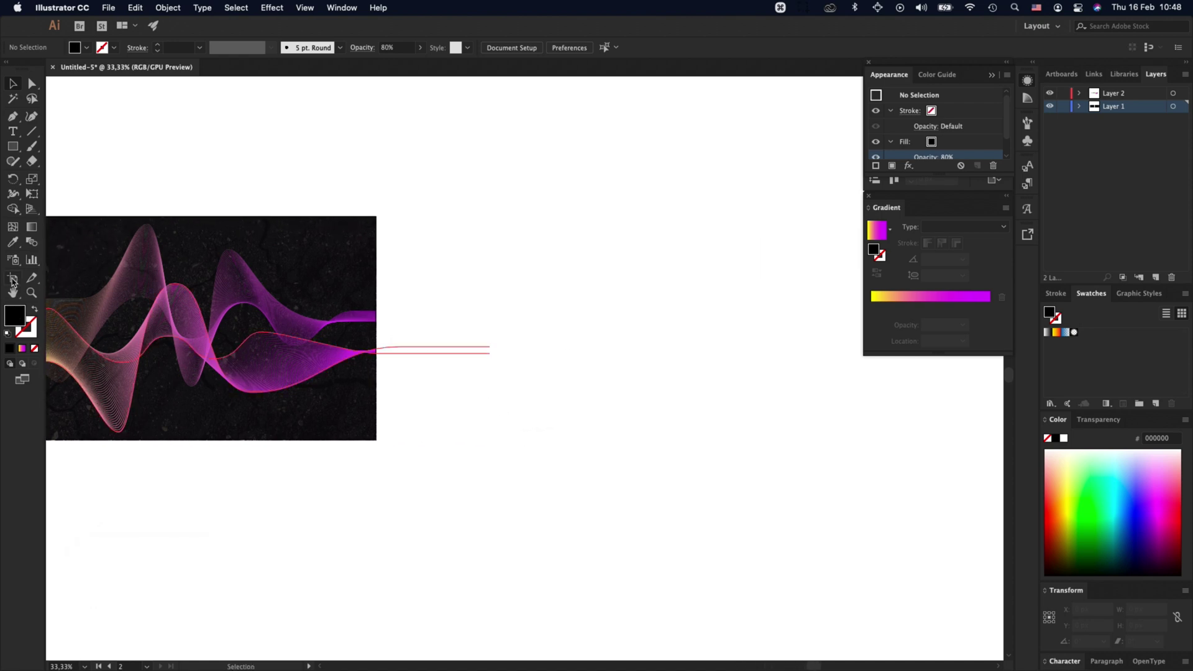
left_click(12, 278)
left_click_drag(207, 416, 657, 428)
key("Escape")
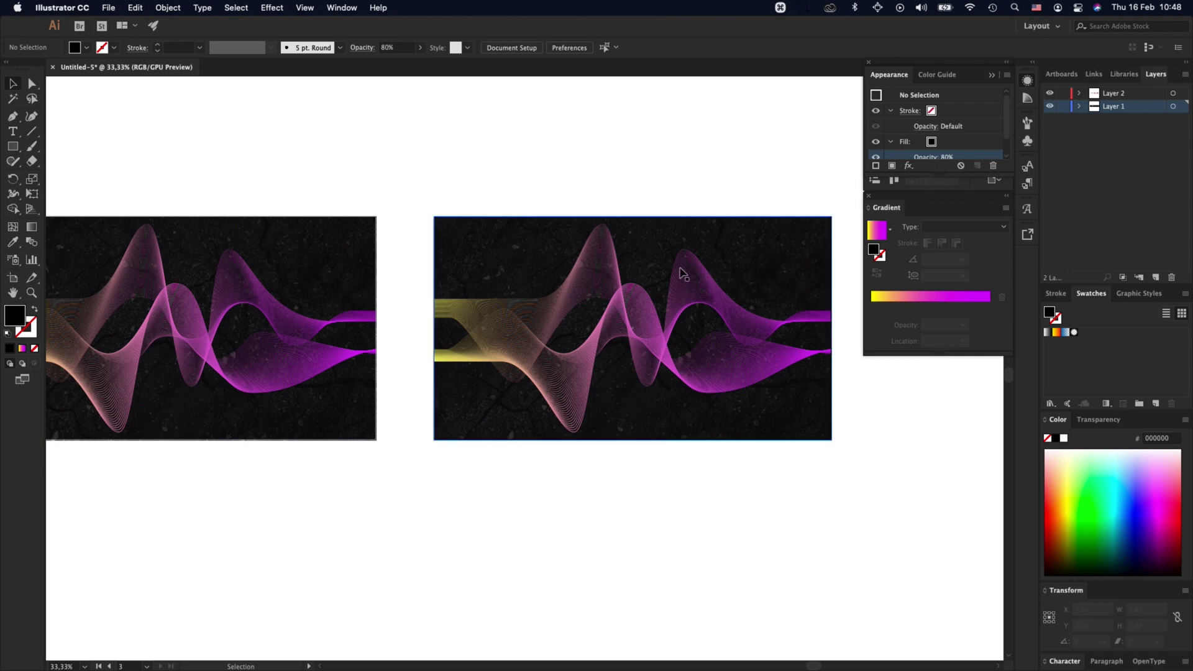
Step: Shift the third artboard's dark overlay right to uncover the cracked-ground photo, and isolate that photo inside its clip group
left_click_drag(444, 261, 563, 261)
left_click(497, 277)
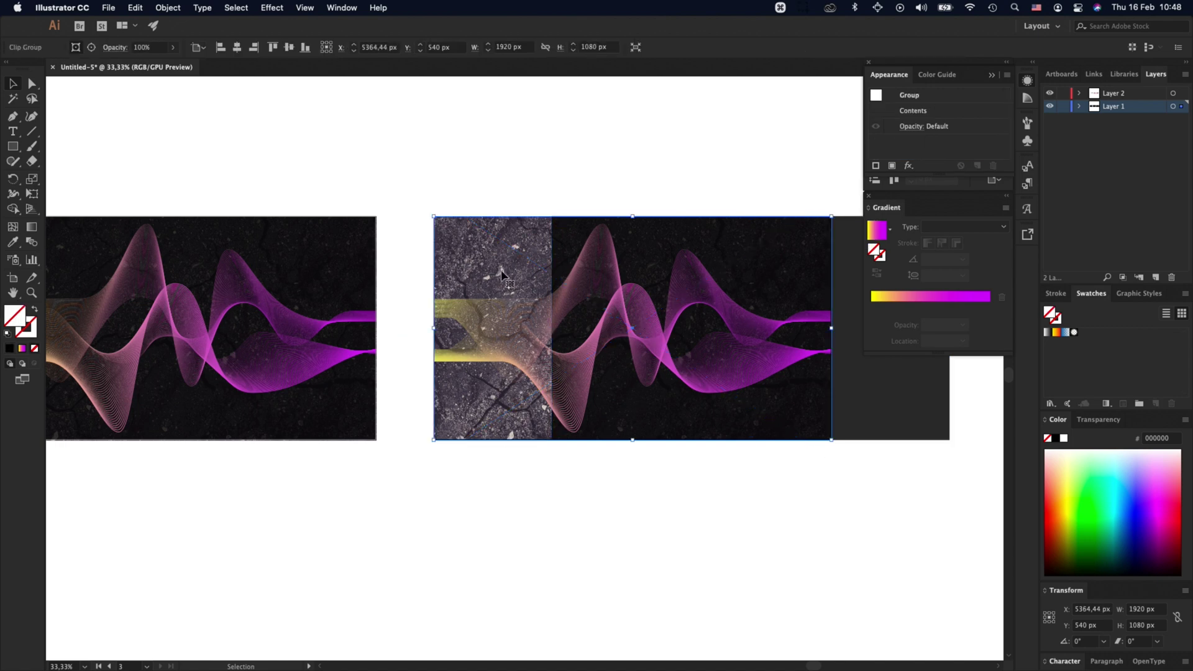
double_click(501, 274)
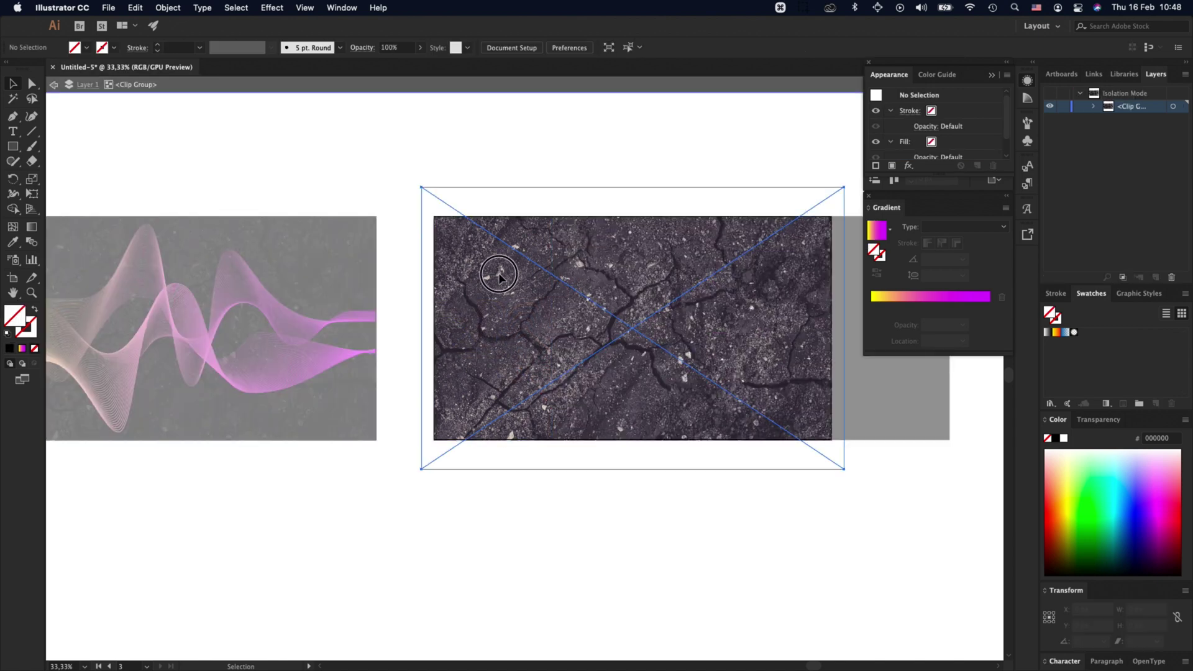
left_click(501, 274)
double_click(484, 420)
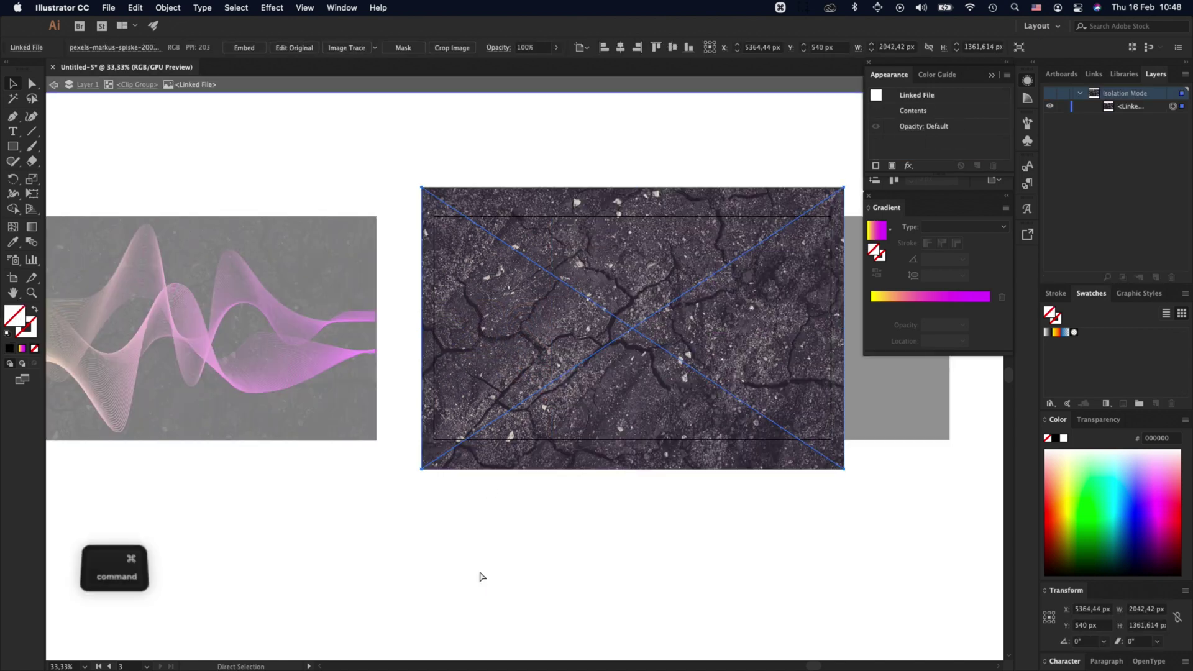
Step: Switch to Finder and place the dark bubble photo from the 001assets folder into the isolated clip group in Illustrator
key("cmd+Tab")
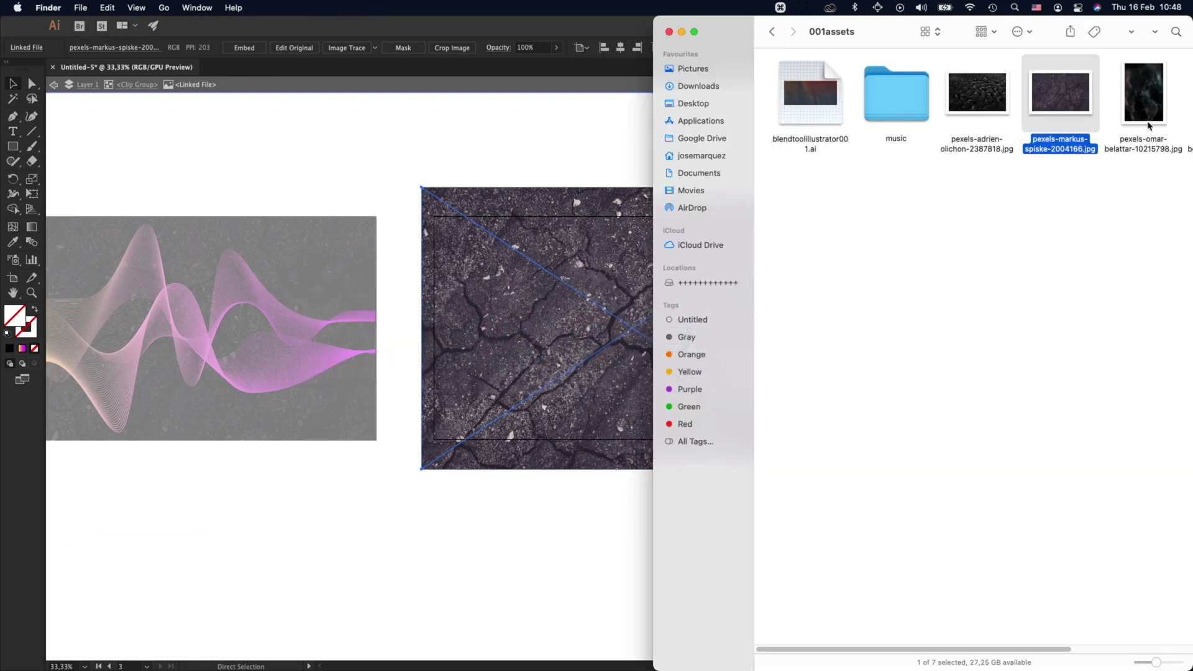
left_click(1146, 125)
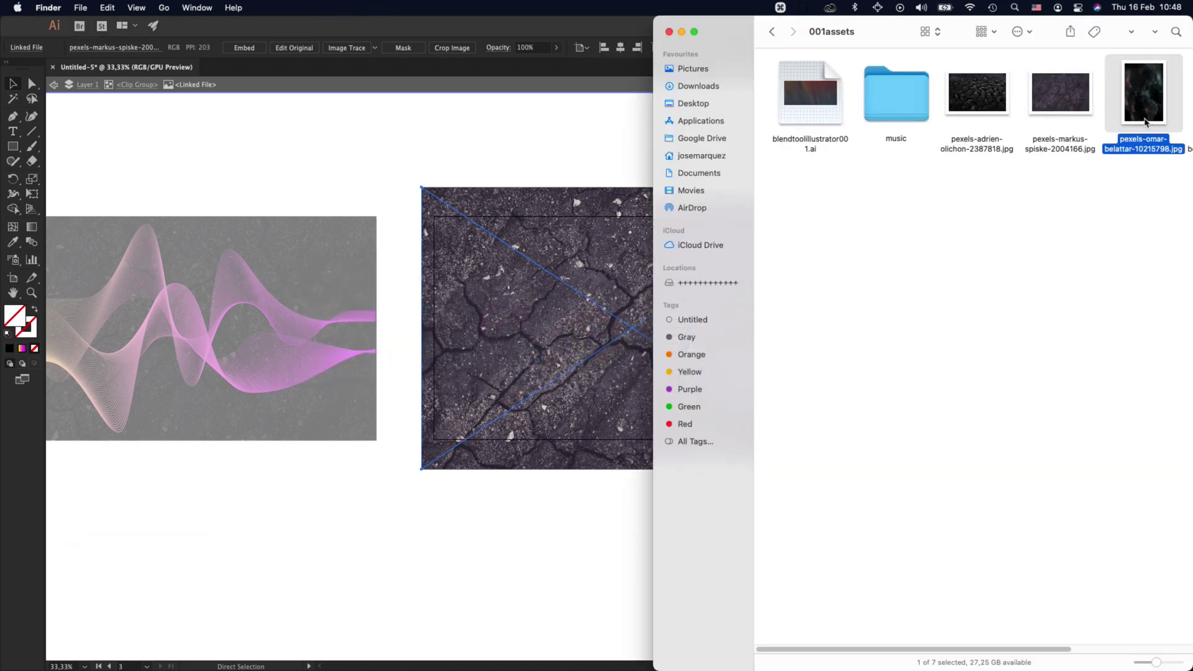
left_click_drag(1141, 116, 503, 156)
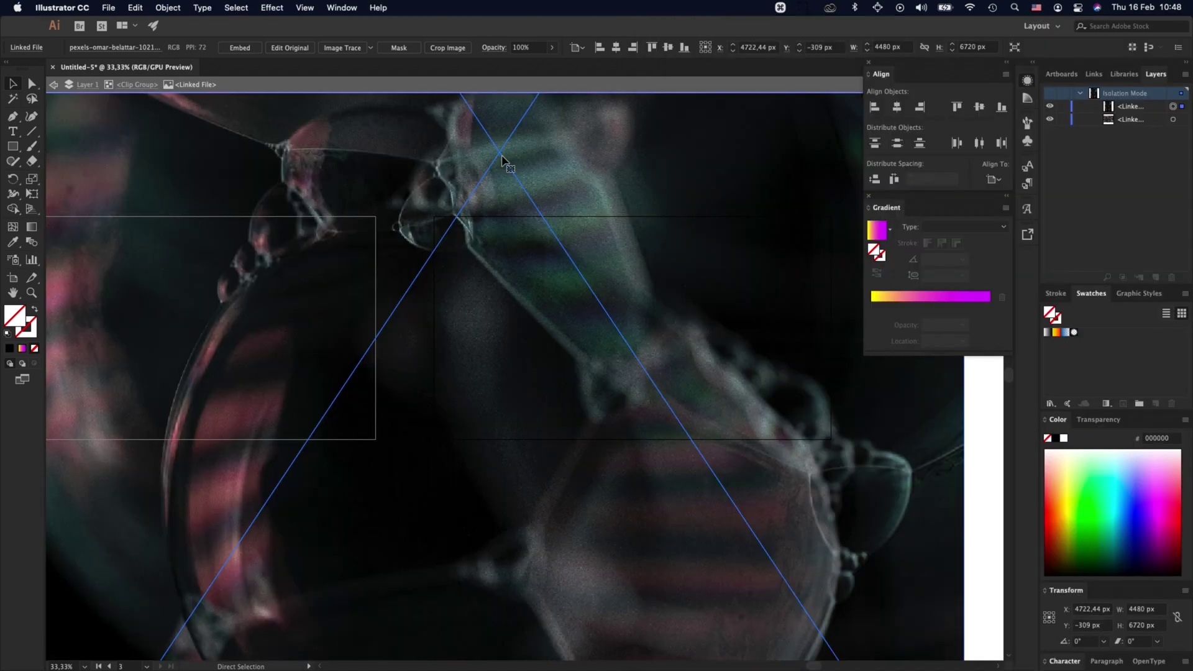
key("z")
key("alt")
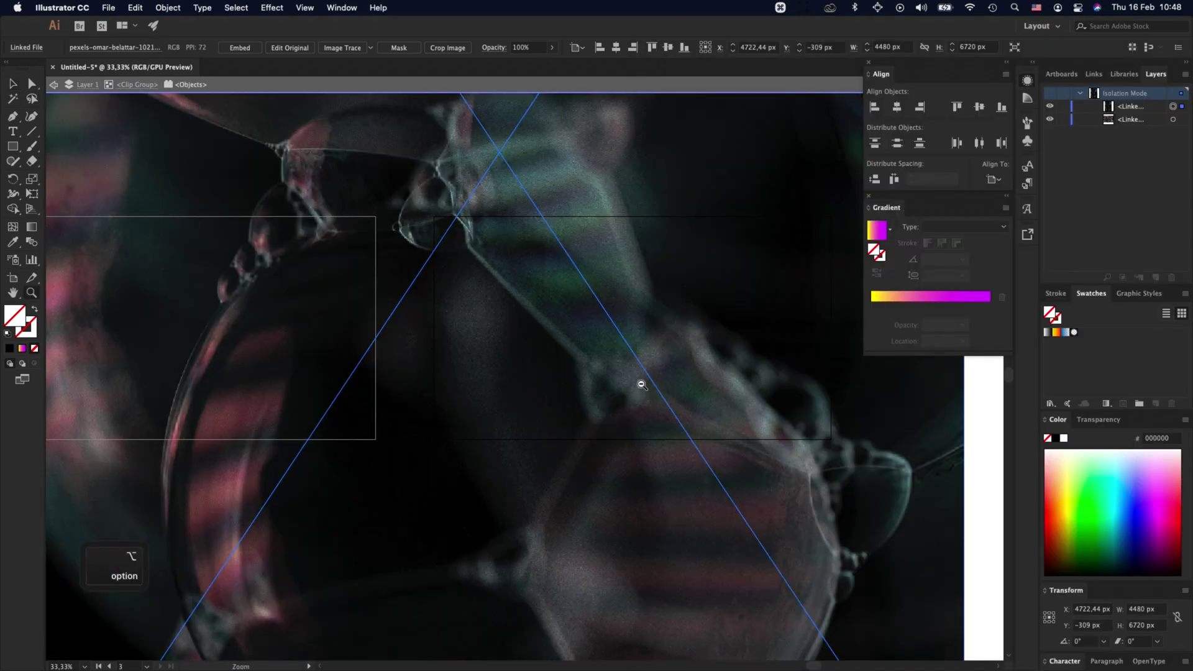
left_click(642, 385, "alt")
left_click(642, 385, "alt")
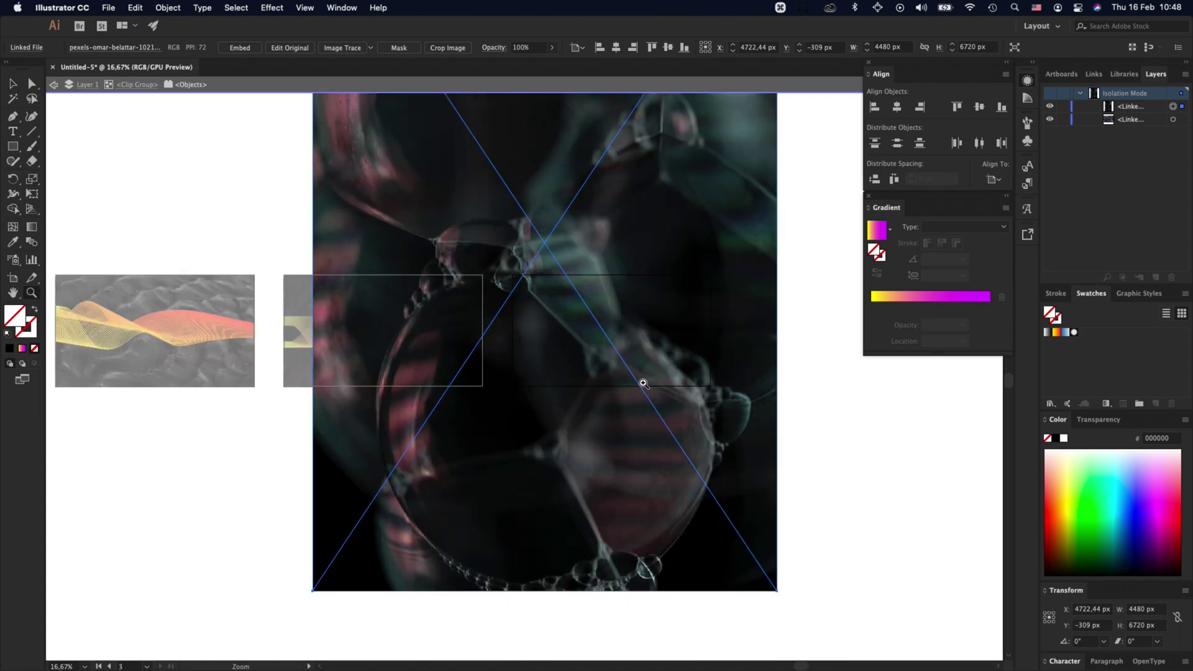
Step: Scale the bubble photo down proportionally to about 2448 × 3672 px and rotate it 90° into landscape orientation
key("v")
left_click_drag(541, 592, 559, 275)
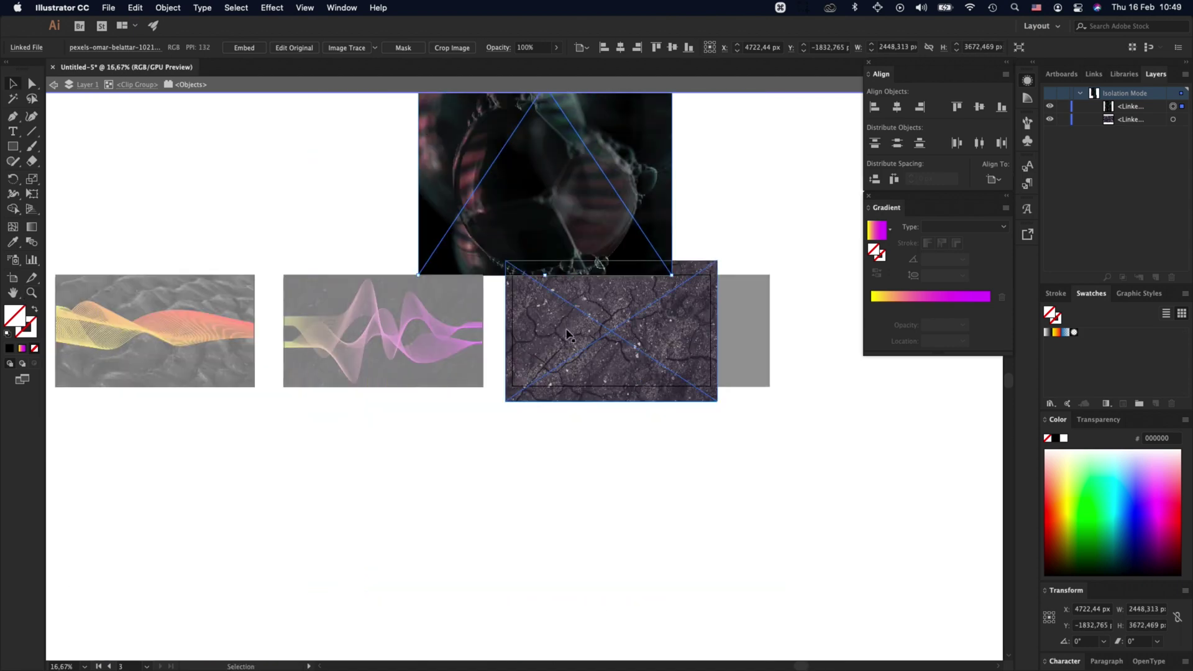
key("r")
left_click_drag(558, 342, 743, 154)
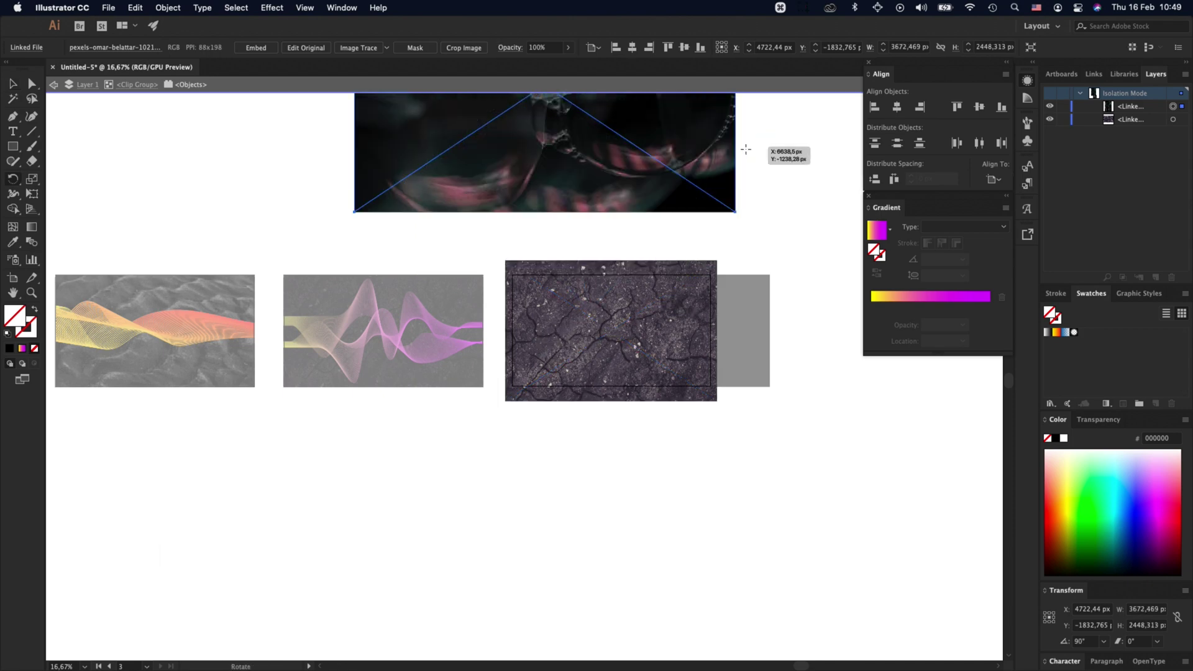
Step: Centre the bubble photo on the third artboard and shrink it proportionally from its centre to about 2356 × 1571 px
key("v")
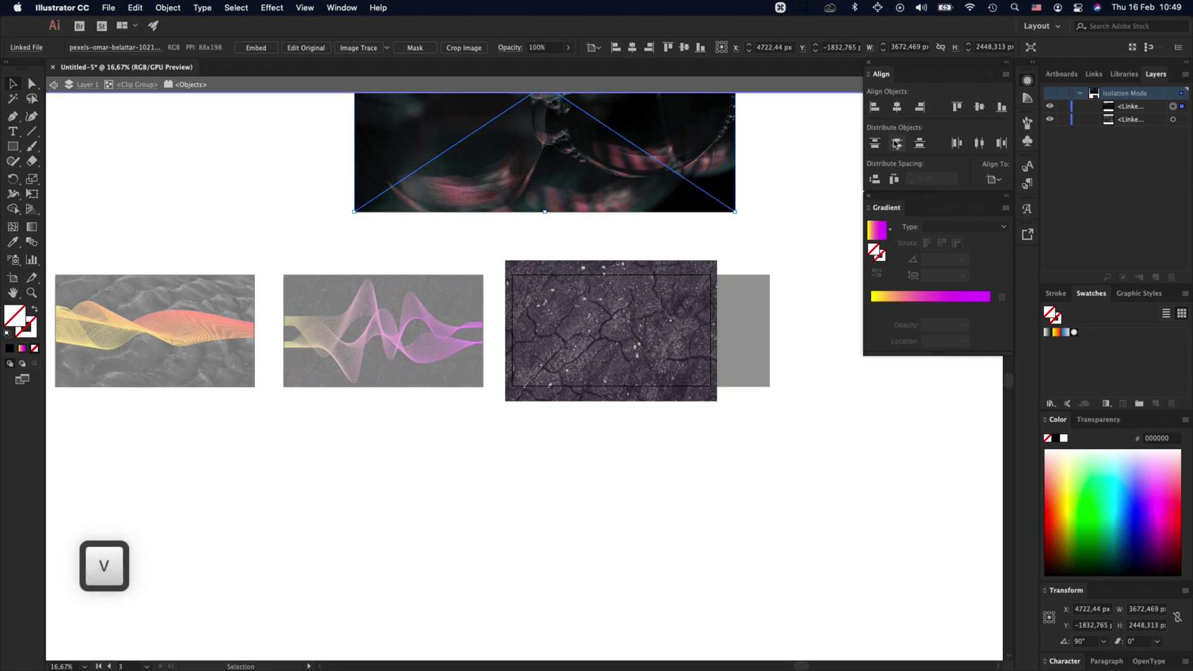
left_click(896, 107)
left_click(979, 108)
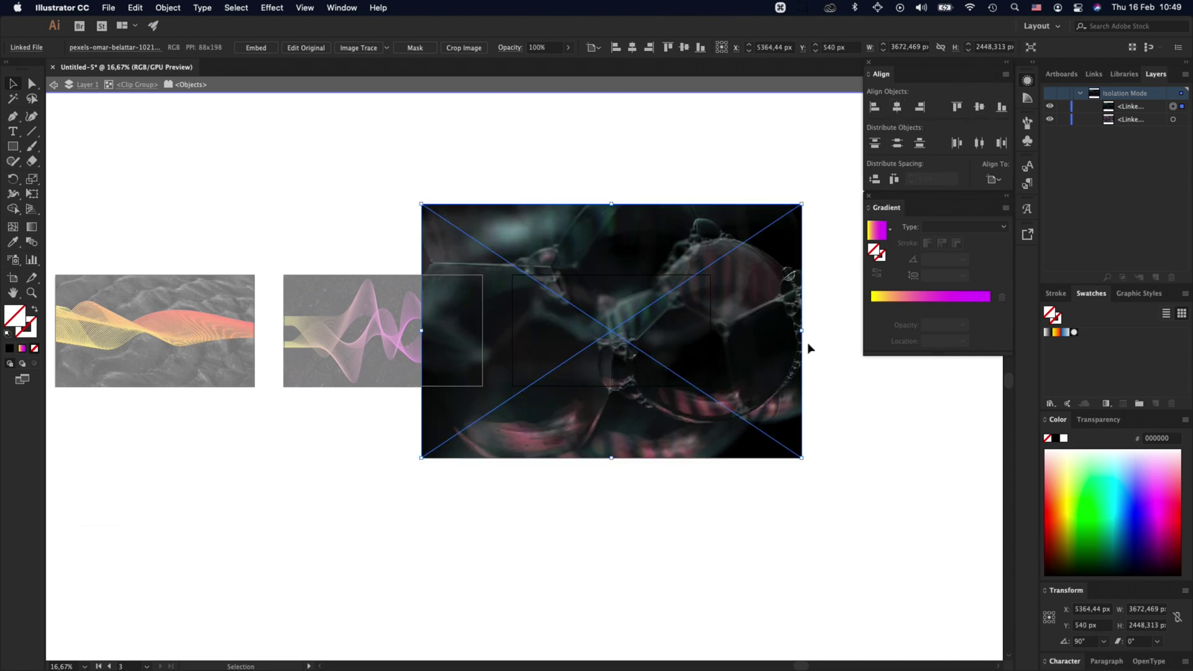
left_click_drag(801, 331, 749, 340)
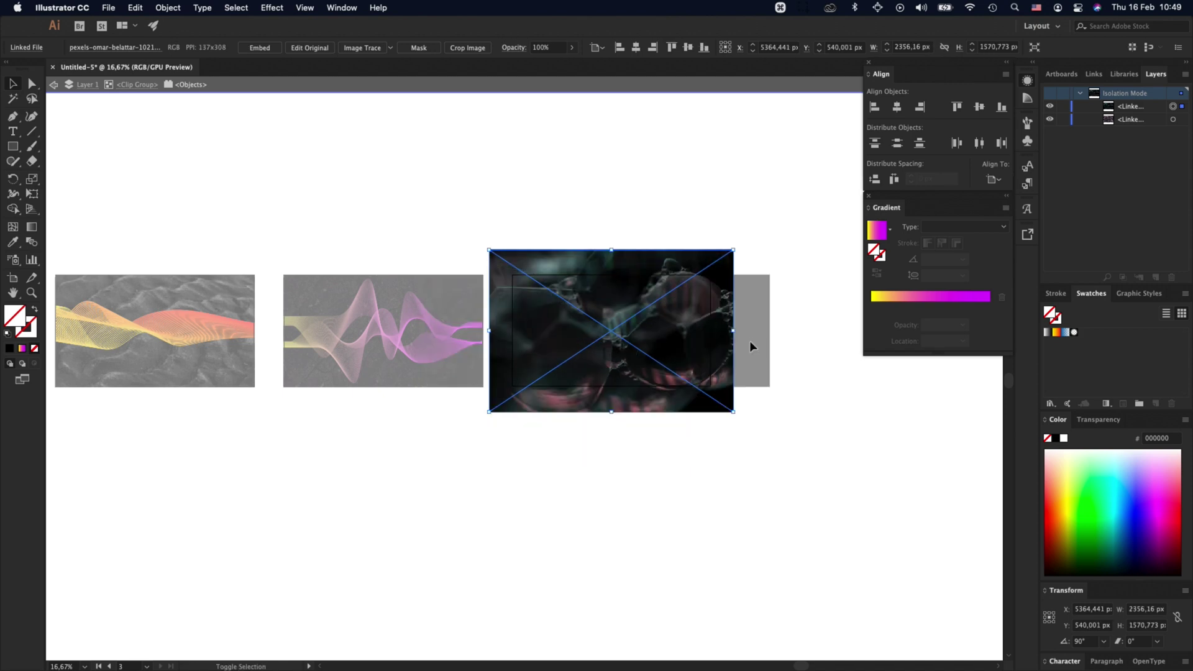
Step: Replace the cracked-ground photo in the clip group with the bubble photo, cut and pasted in place, and leave isolation mode
key("super+x")
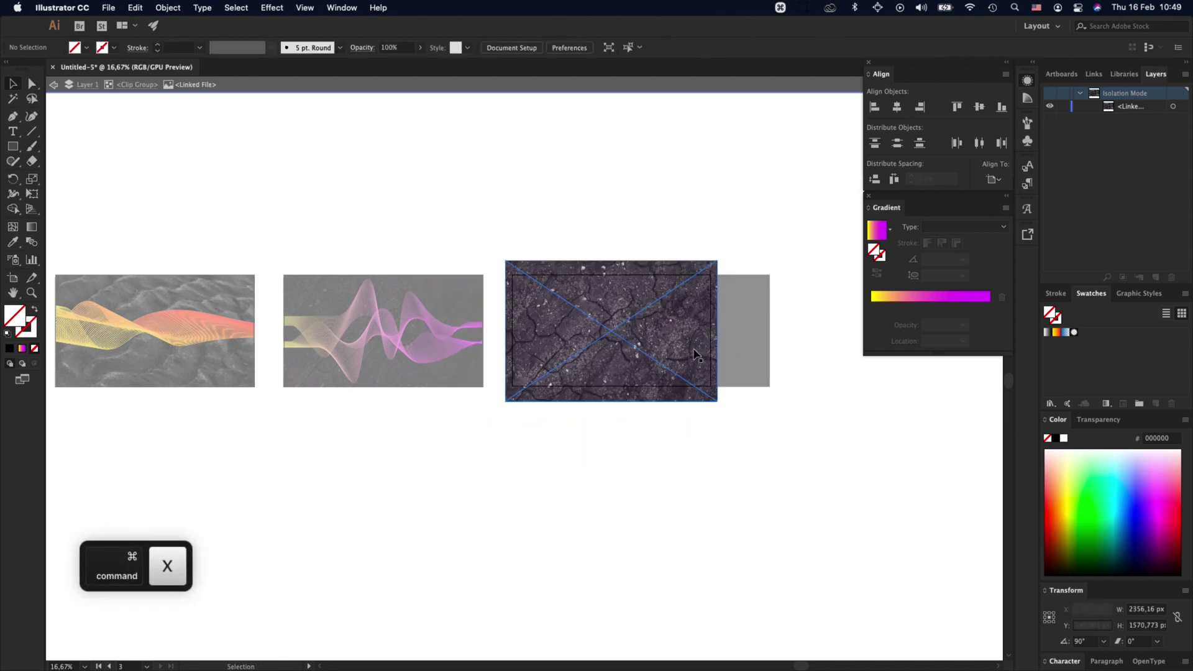
key("BackSpace")
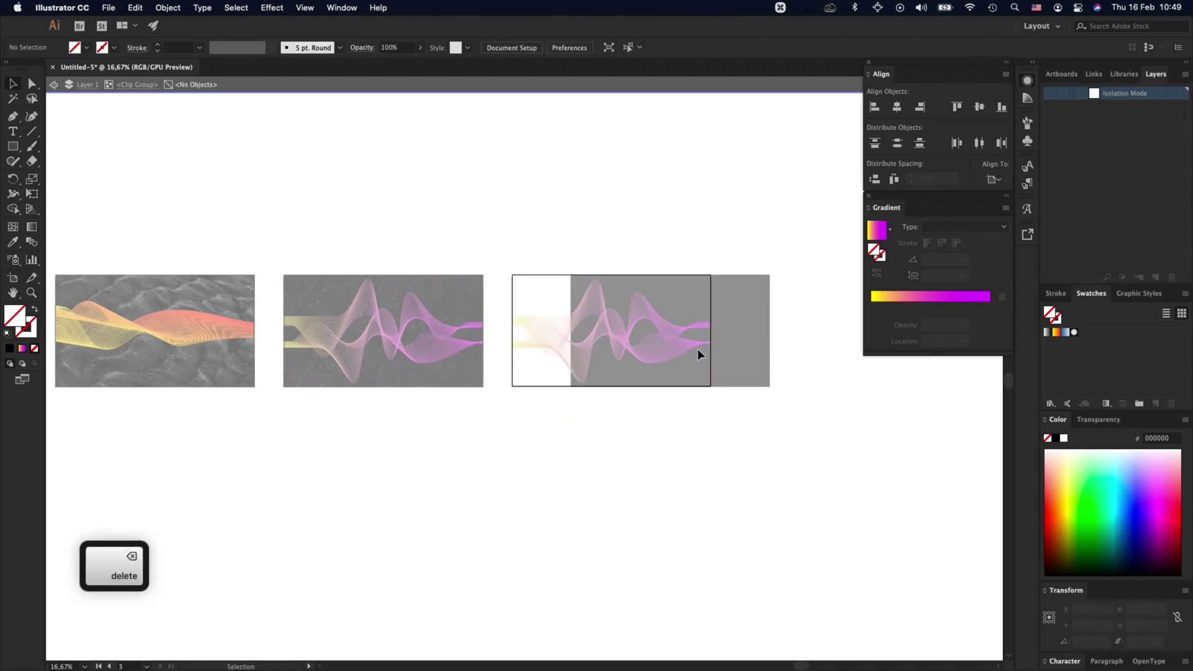
key("super+f")
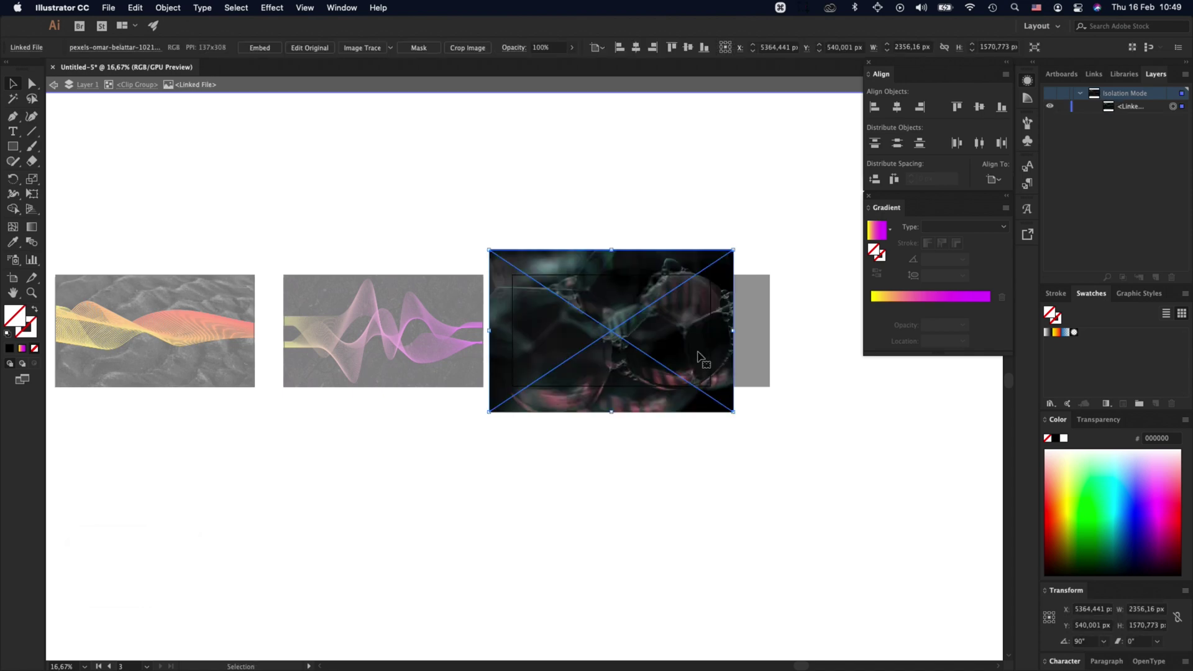
left_click(795, 359)
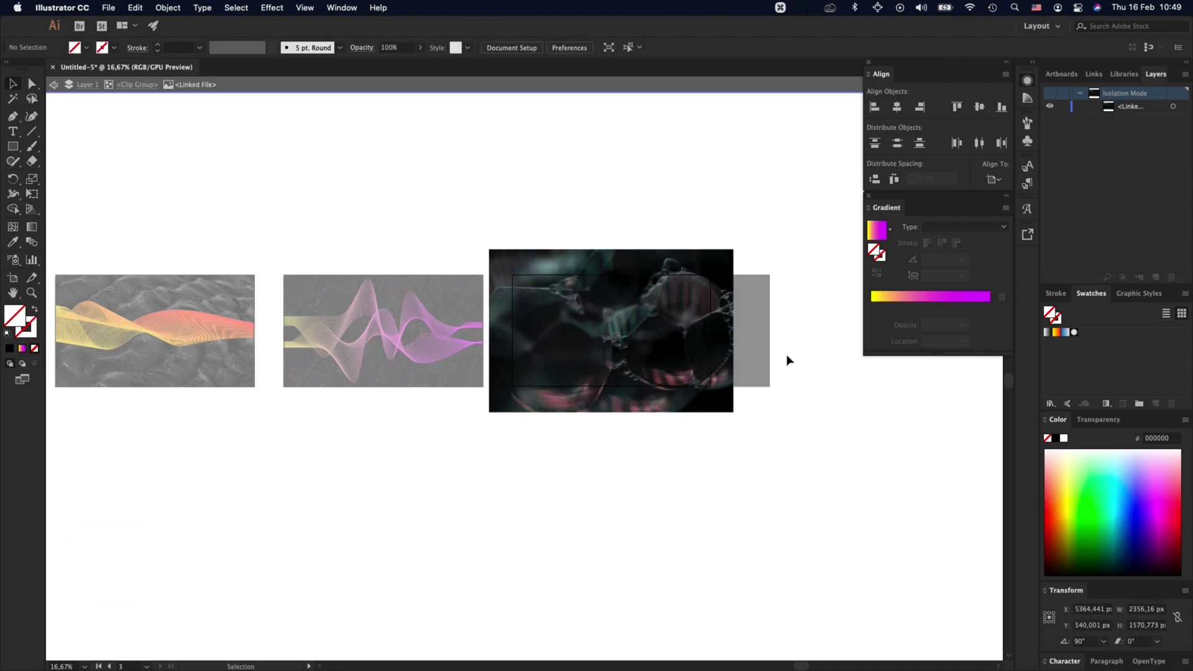
double_click(786, 355)
Step: Centre the black overlay rectangle horizontally on the third artboard and set its fill opacity to 50%
left_click(755, 368)
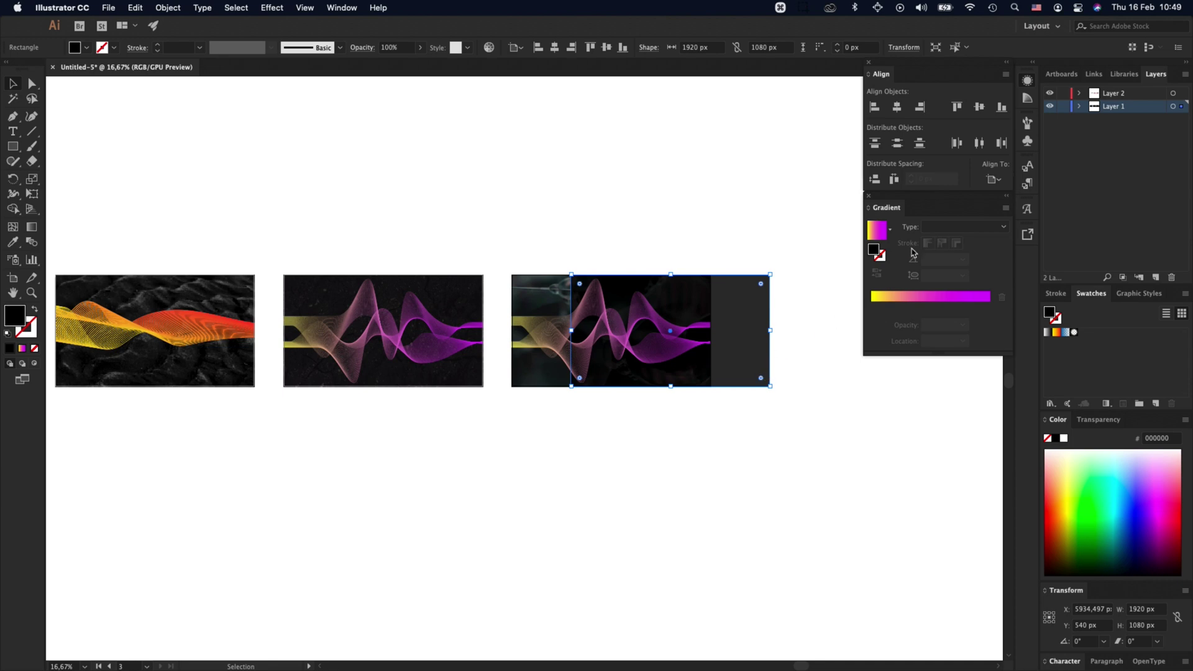
left_click(898, 107)
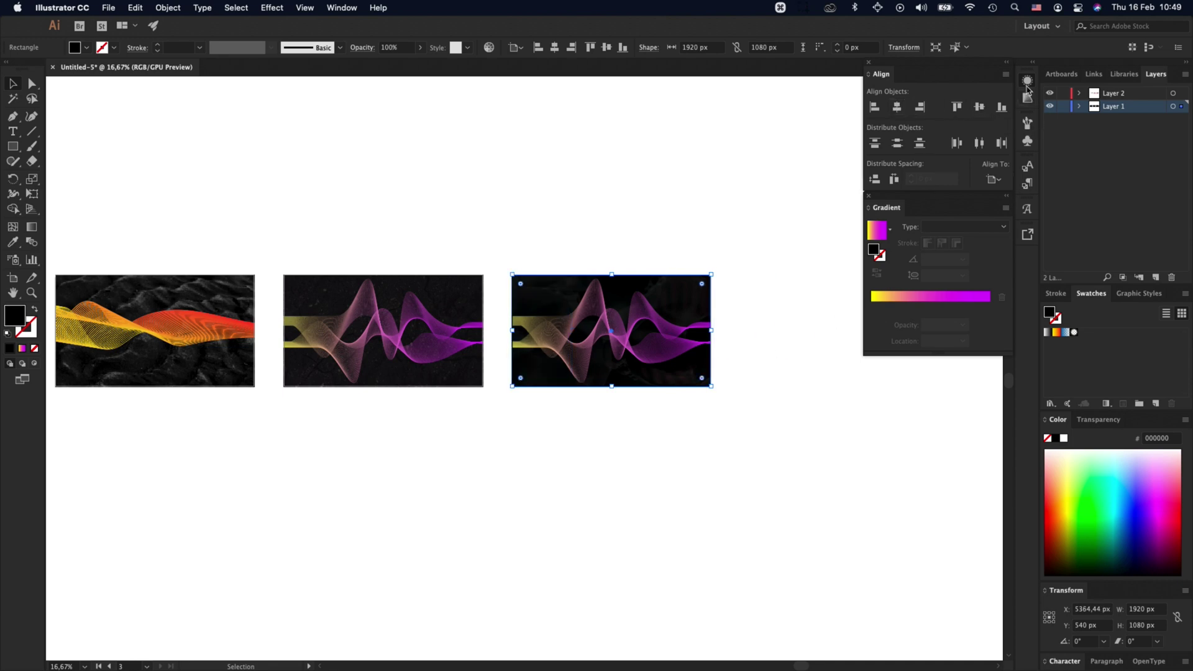
left_click(1029, 82)
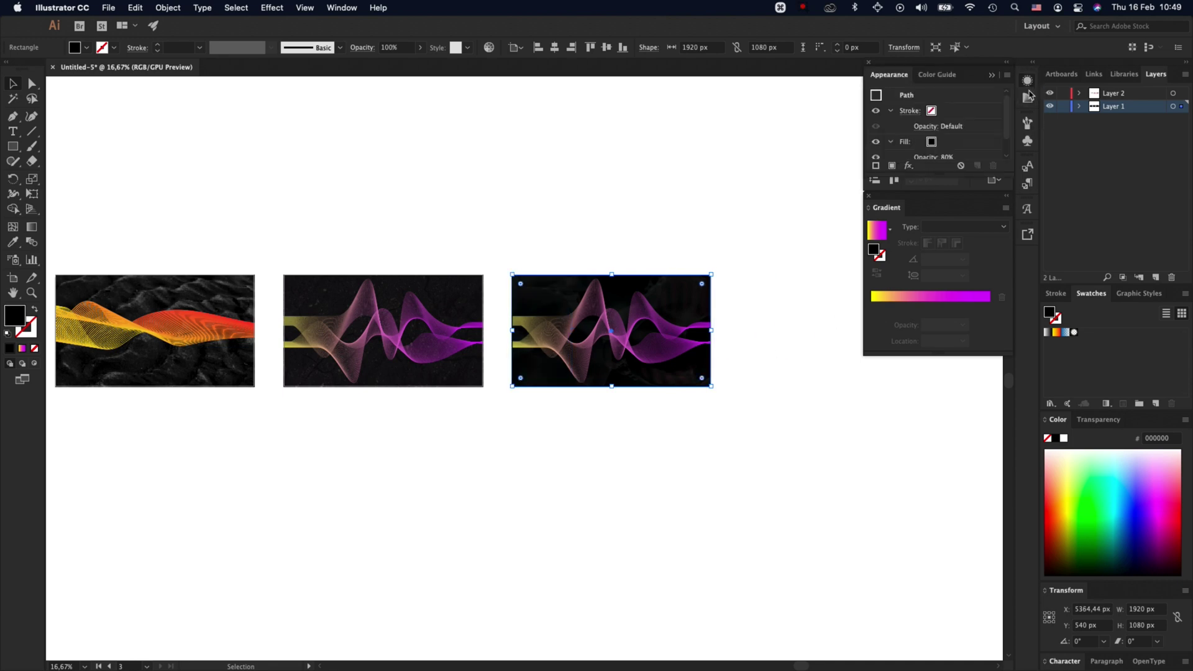
left_click(937, 157)
key("shift+Down")
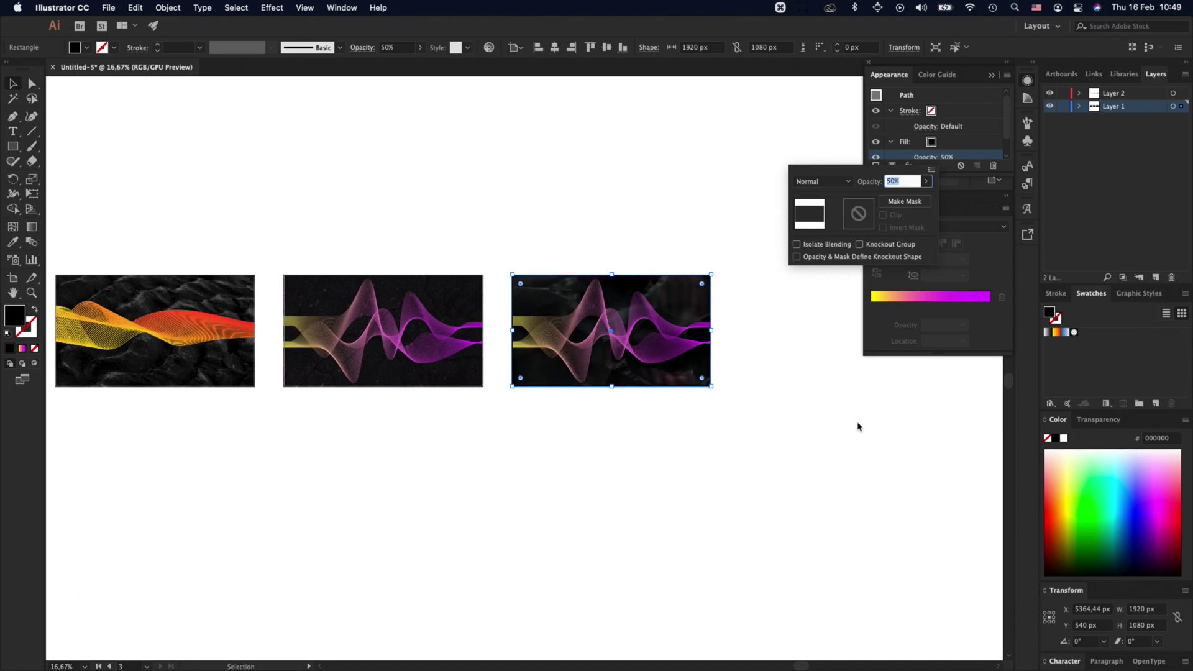
key("Return")
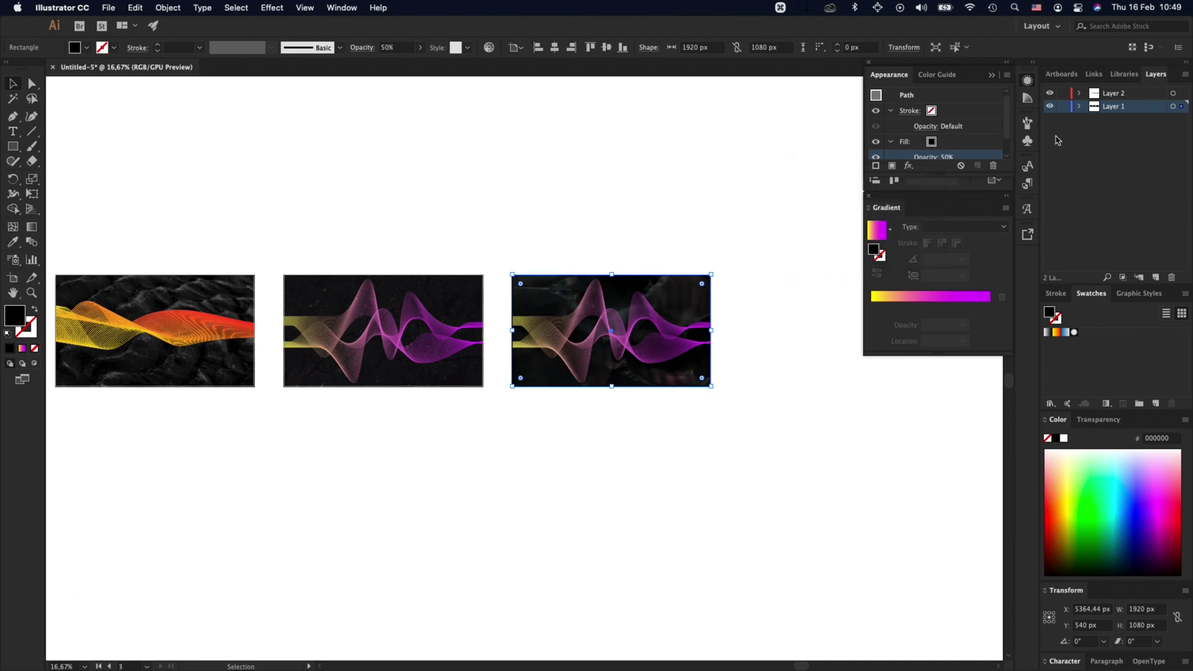
Step: Lock Layer 1 and delete the copied wave artwork from the third artboard
left_click(1063, 107)
left_click(643, 337)
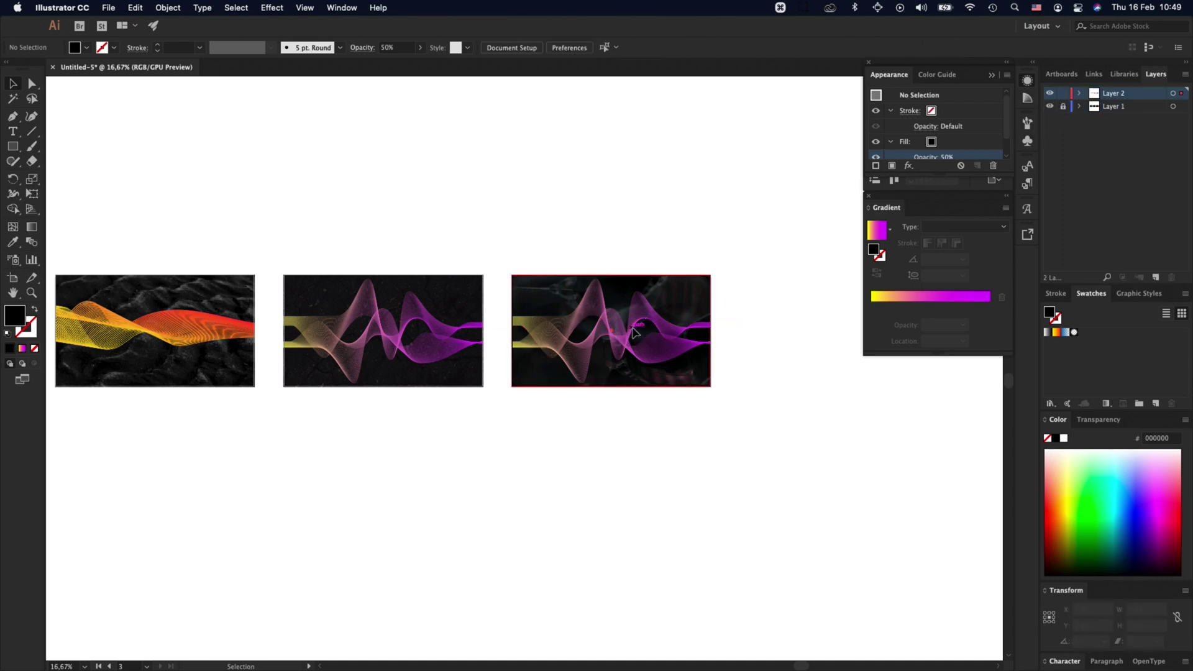
key("Delete")
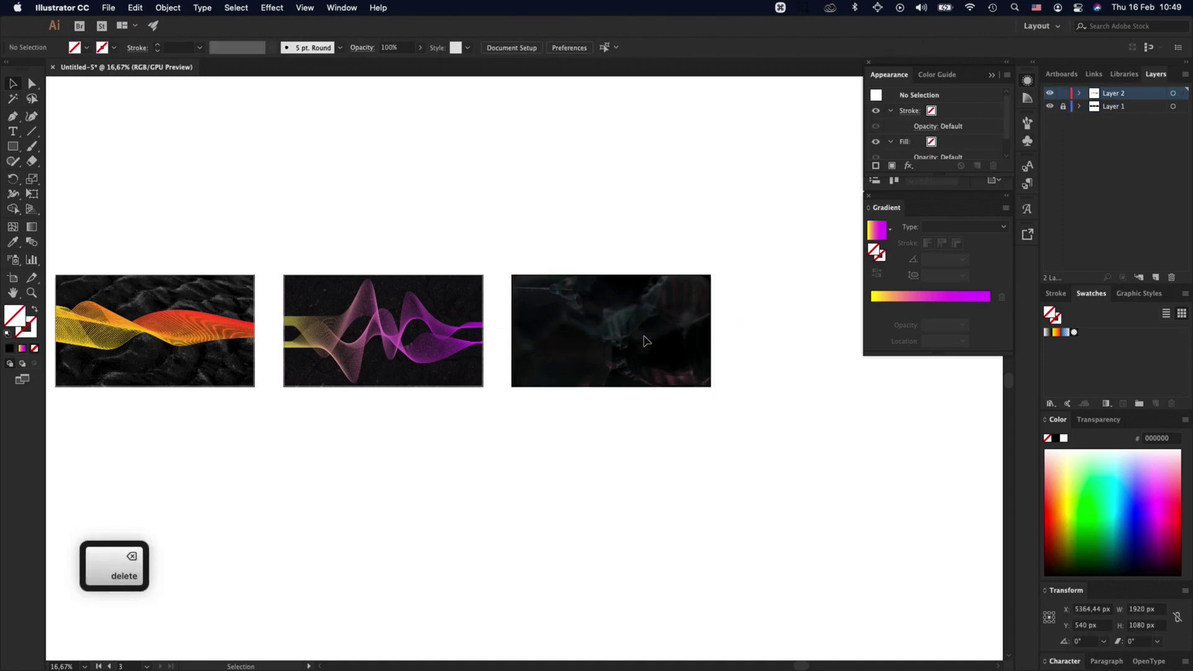
Step: Paint one flowing line with the Paintbrush that crosses the third artboard and loops back at its right edge, about 2240 × 989 px
key("z")
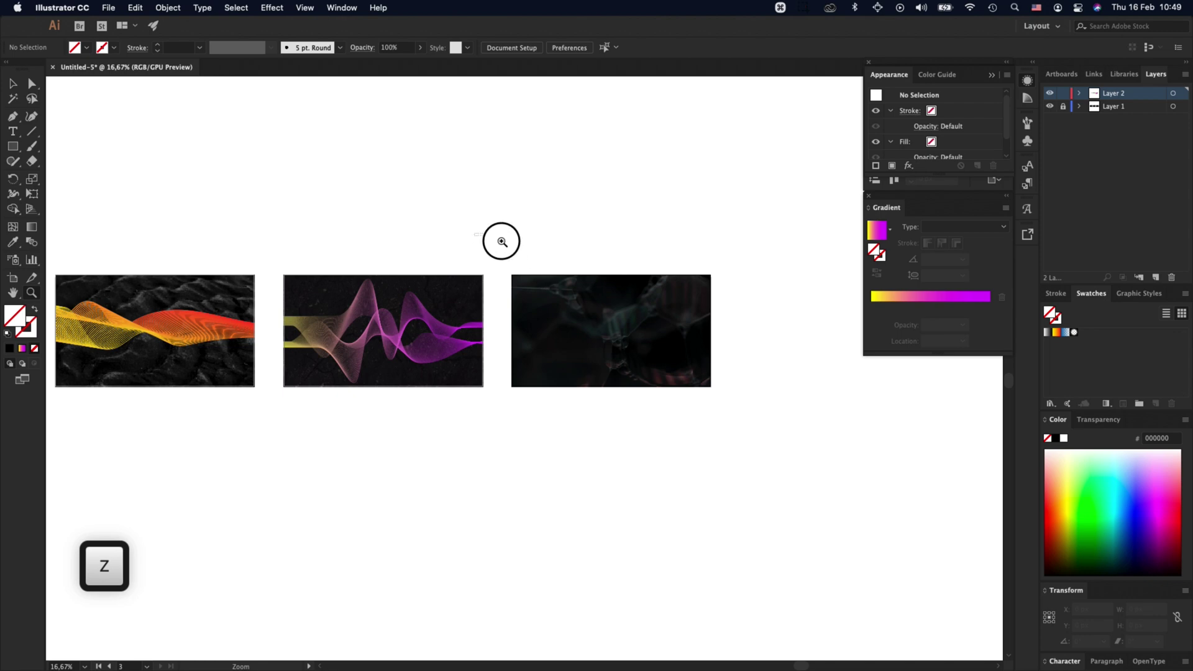
left_click_drag(476, 235, 991, 447)
key("space")
scroll(727, 462, "left", 5)
scroll(727, 462, "down", 2)
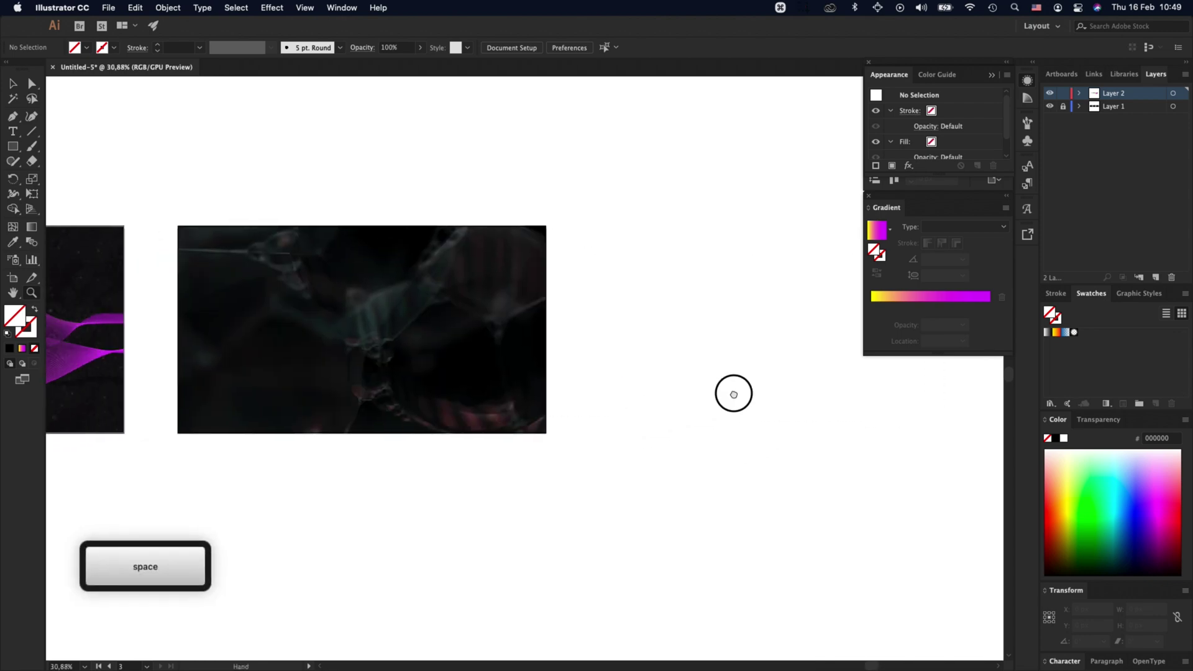
key("v")
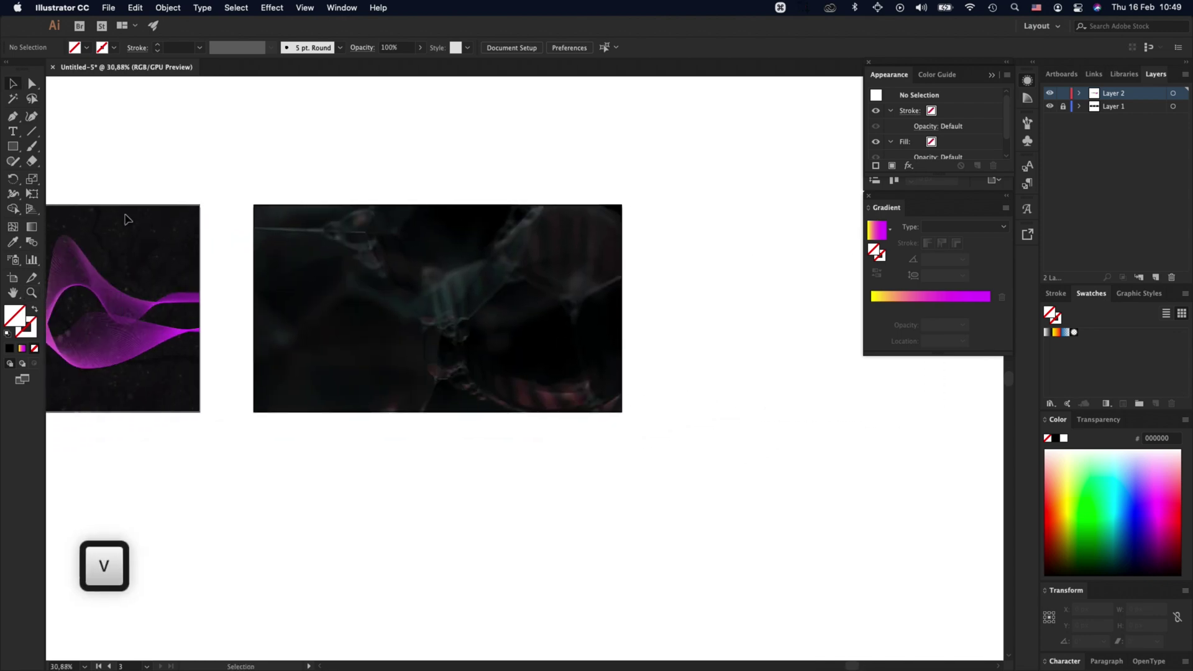
left_click(31, 148)
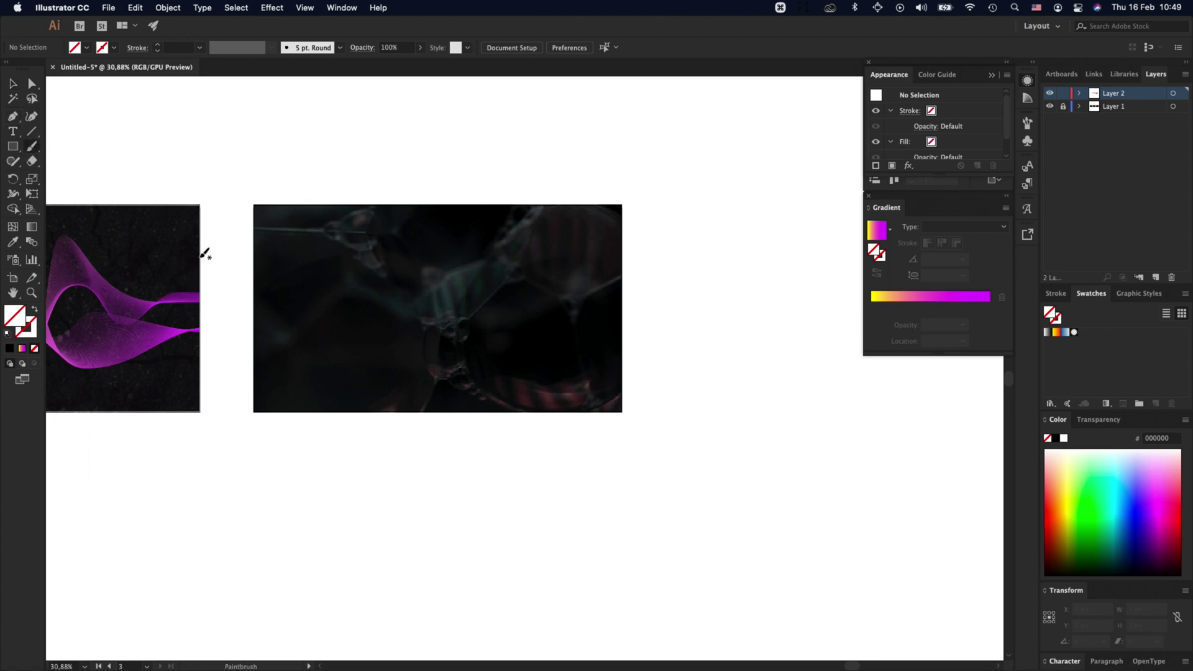
mouse_move(211, 233)
left_mouse_down()
mouse_move(310, 209)
mouse_move(399, 294)
mouse_move(542, 299)
mouse_move(626, 323)
mouse_move(284, 387)
mouse_move(196, 352)
left_mouse_up()
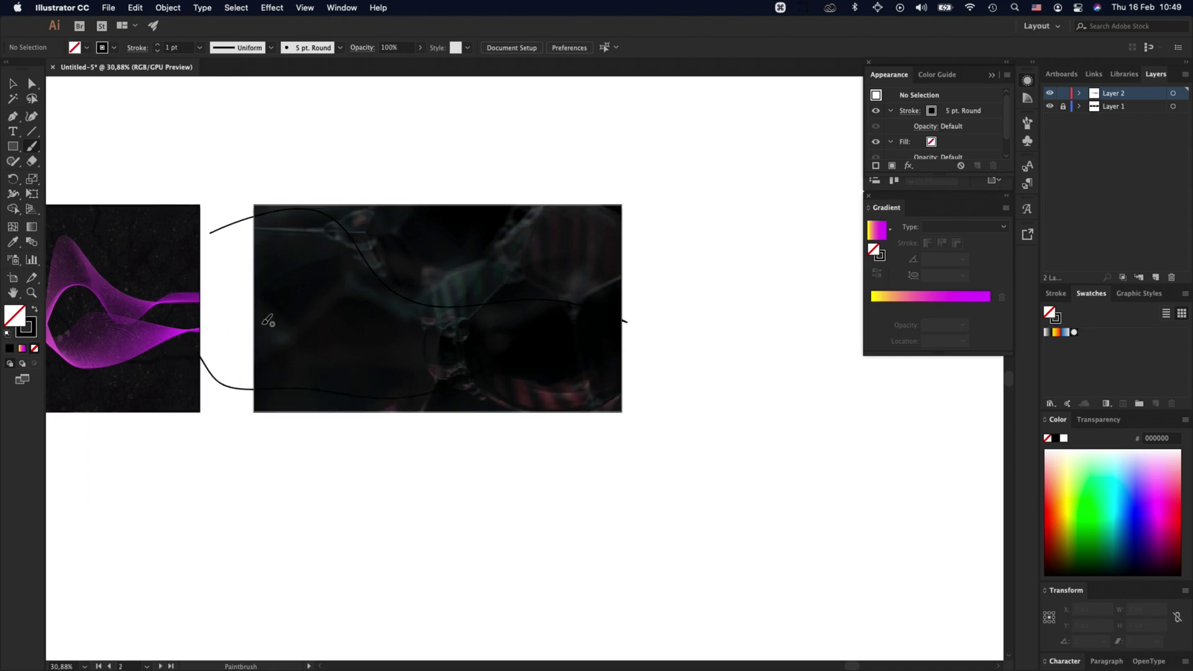
Step: Apply the yellow-to-magenta linear gradient to the painted line's stroke and remove its fill
key("v")
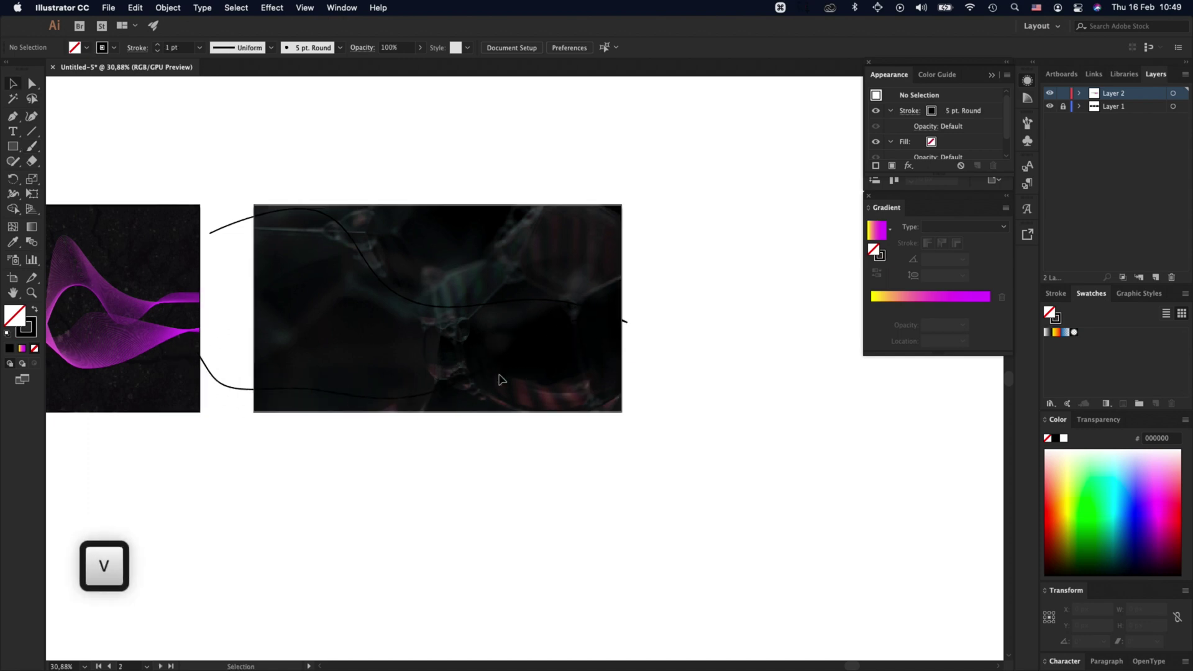
left_click(426, 396)
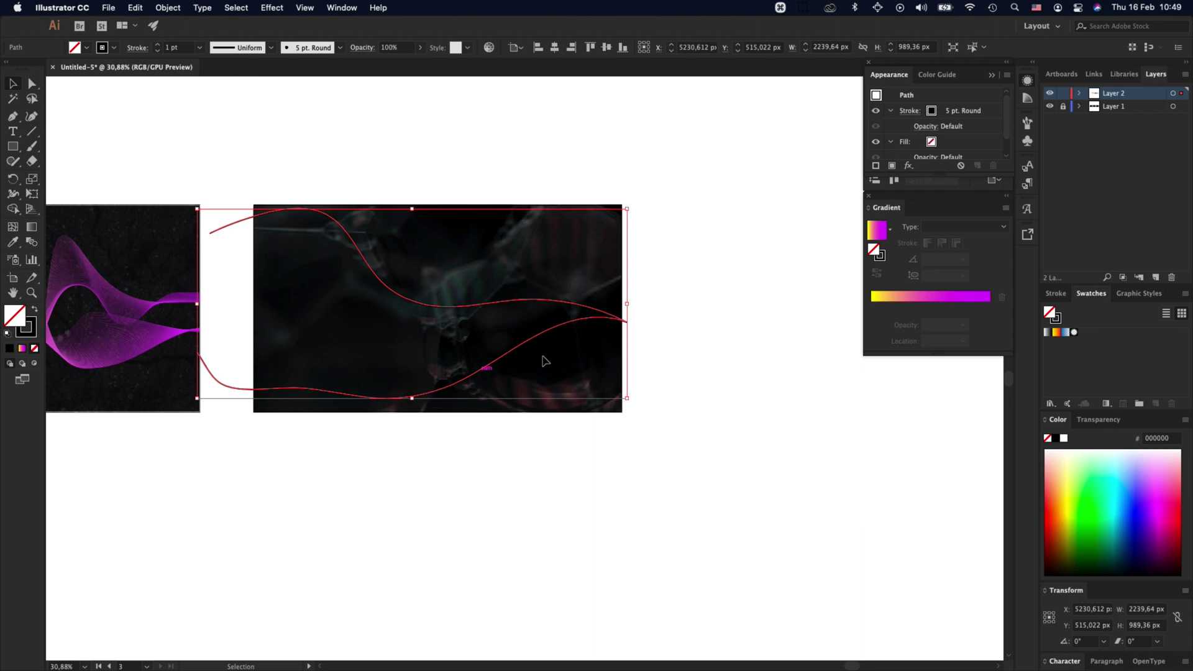
left_click(946, 237)
left_click(946, 239)
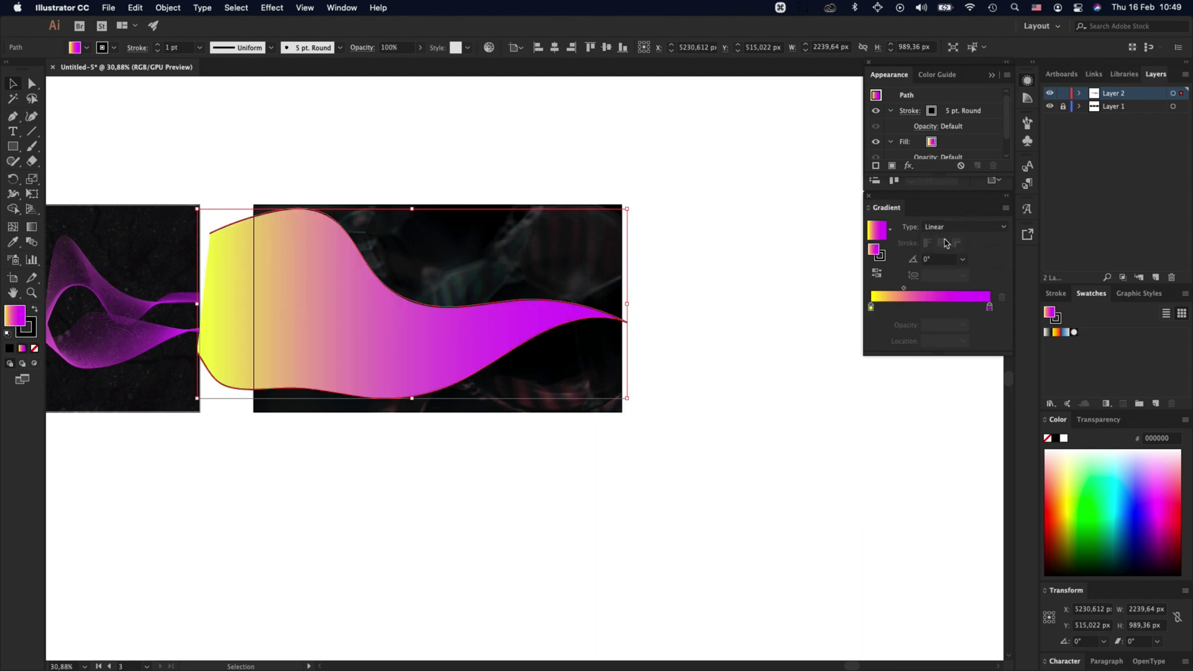
key("shift")
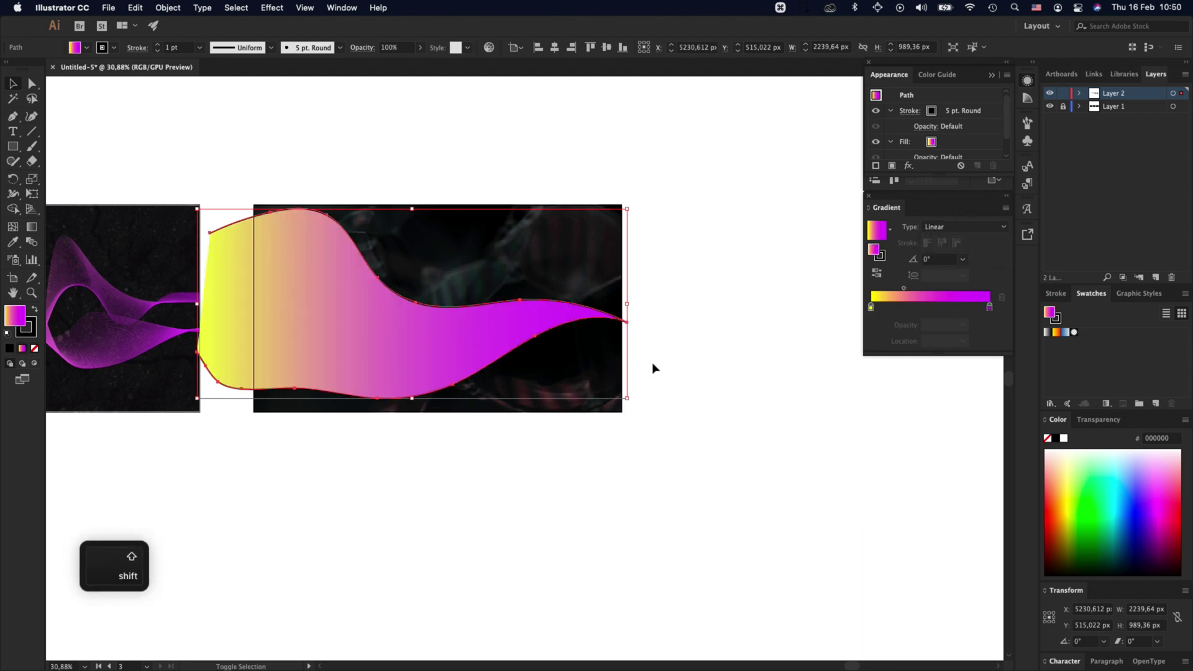
key("shift+x")
left_click(34, 348)
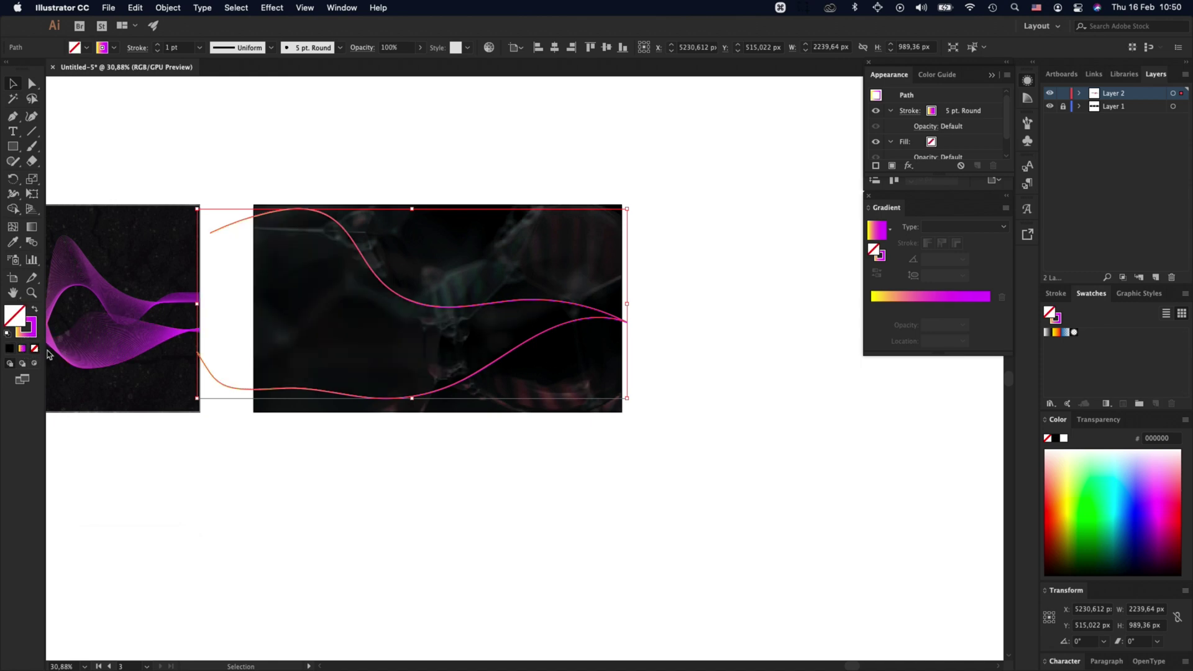
left_click(726, 375)
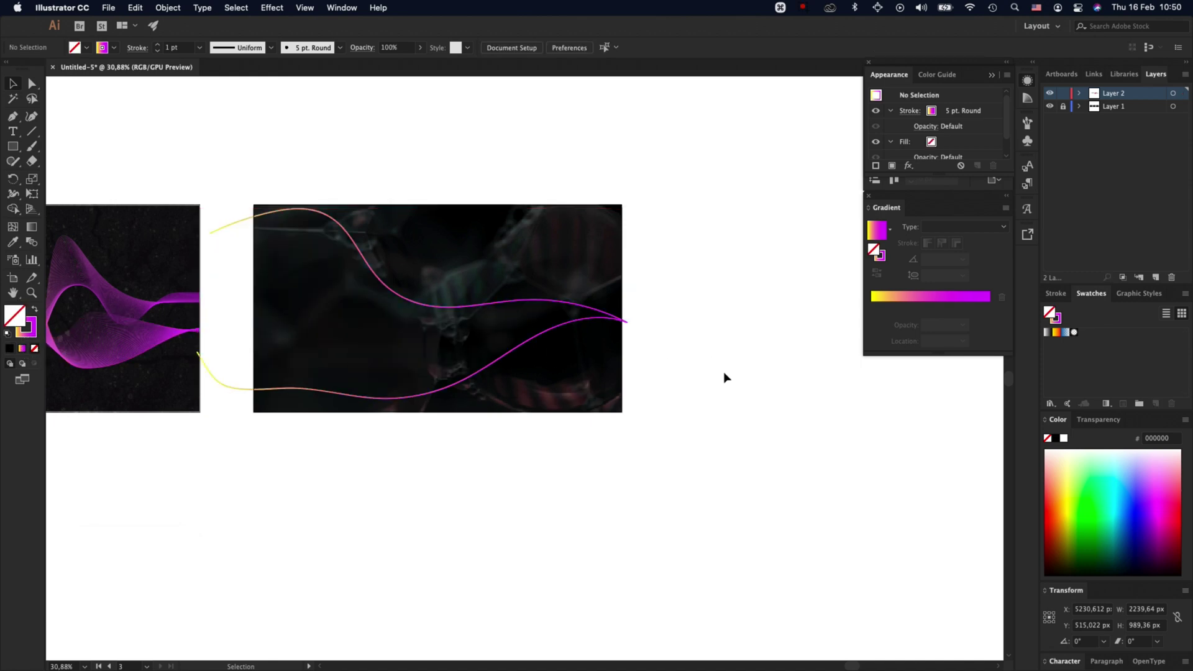
Step: Reshape the lower strand of the painted line into deeper waves by moving its anchor points and handles with Direct Selection
left_click(446, 389)
key("a")
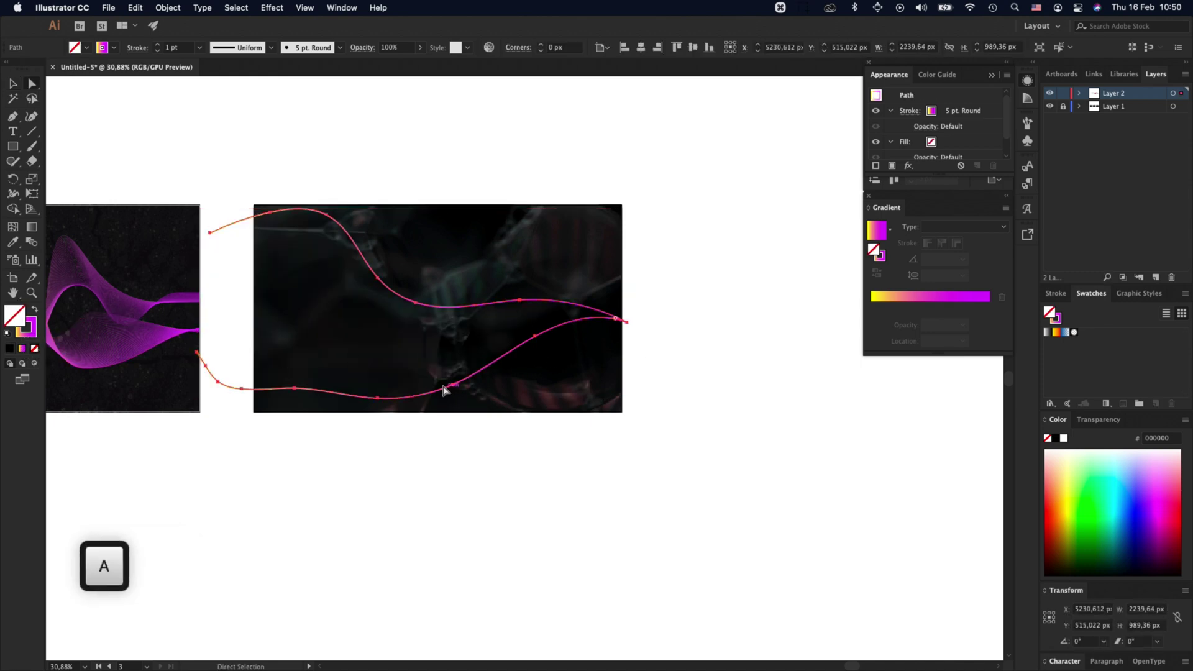
left_click_drag(294, 389, 294, 336)
left_click_drag(378, 398, 377, 432)
left_click_drag(458, 382, 565, 372)
key("super+z")
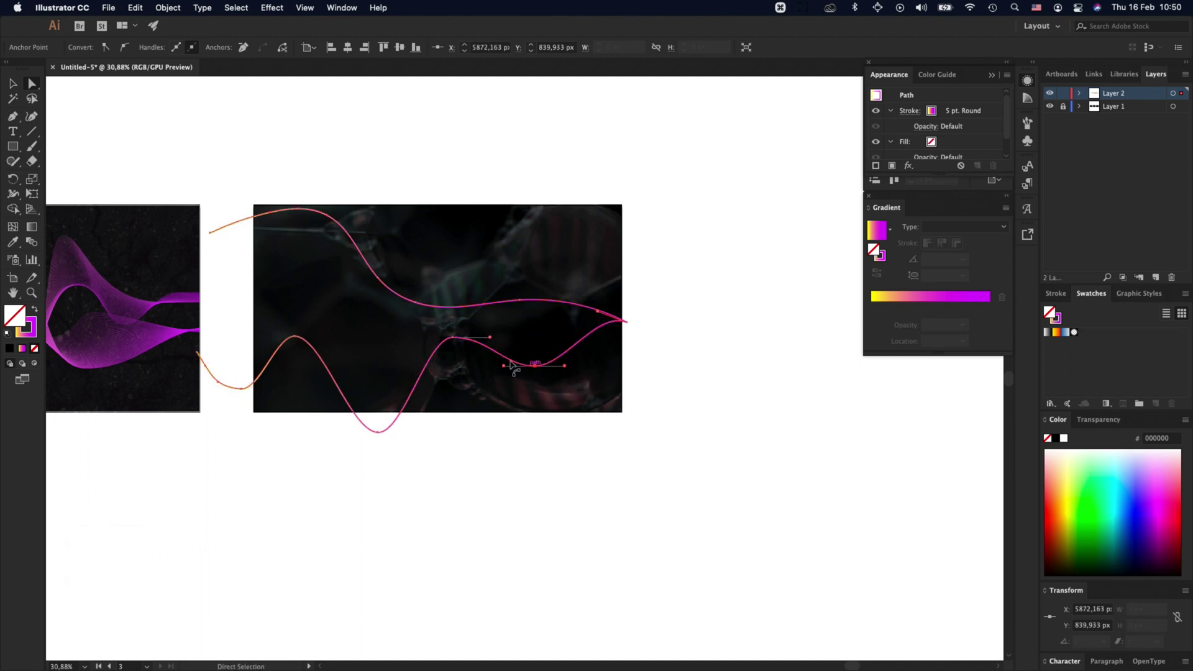
left_click_drag(453, 337, 401, 427)
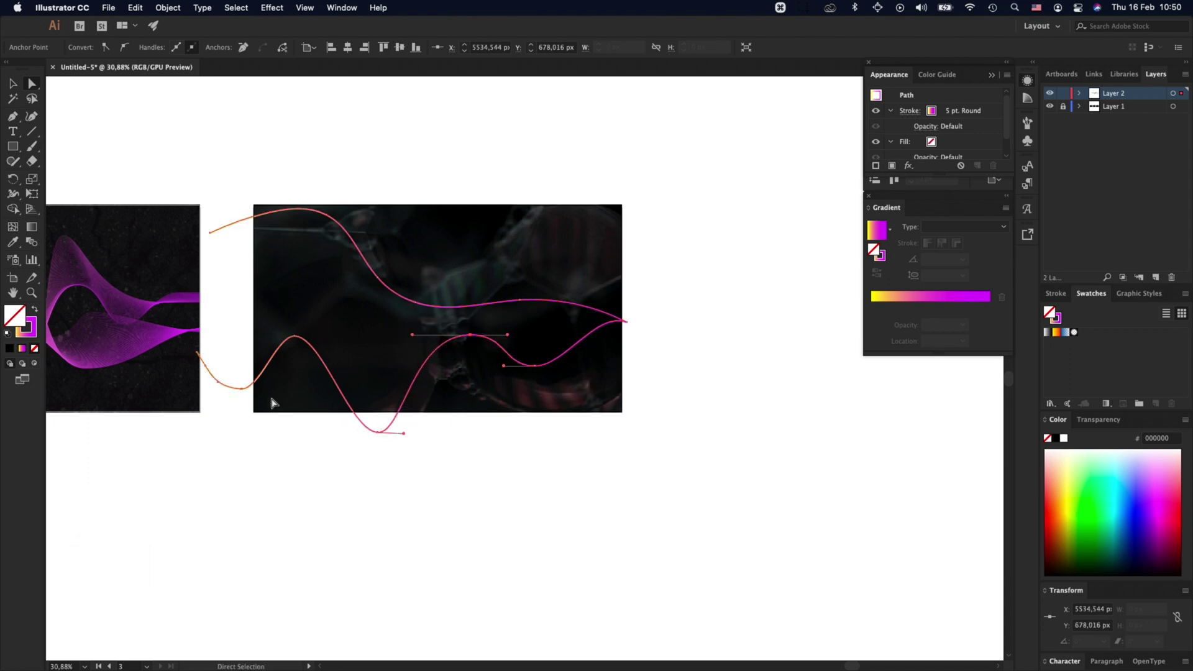
left_click_drag(242, 391, 221, 374)
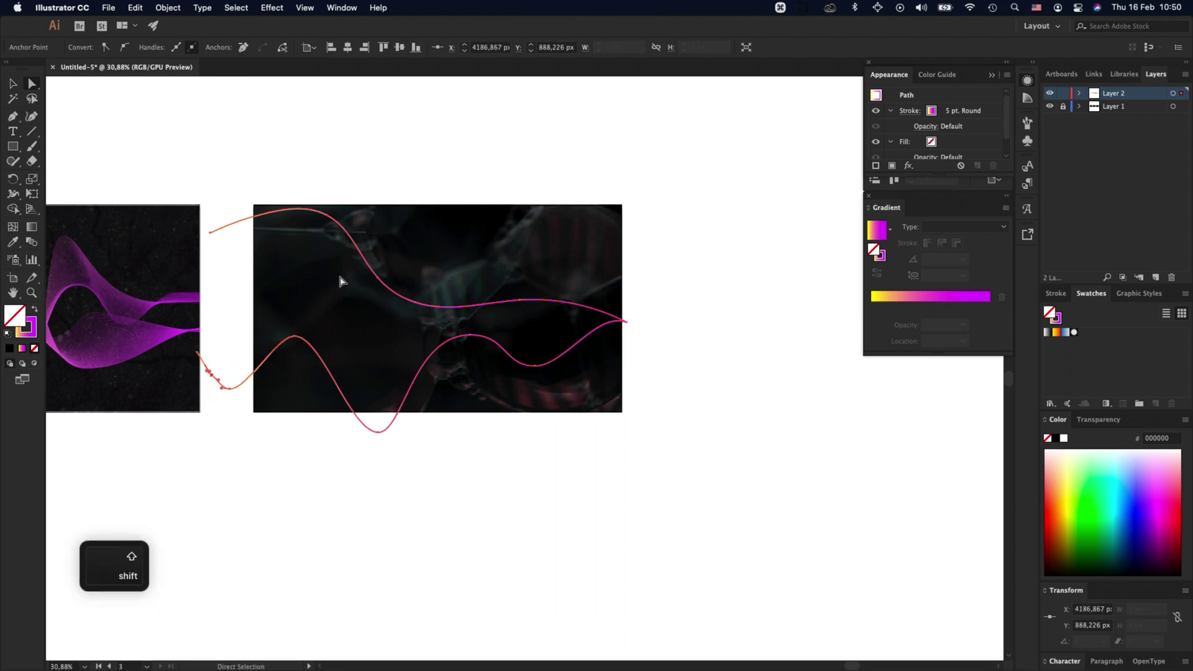
Step: Remove the surplus anchor points at the lower strand's left end with the Delete Anchor Point tool, and deselect the line
left_click_drag(13, 116, 59, 143)
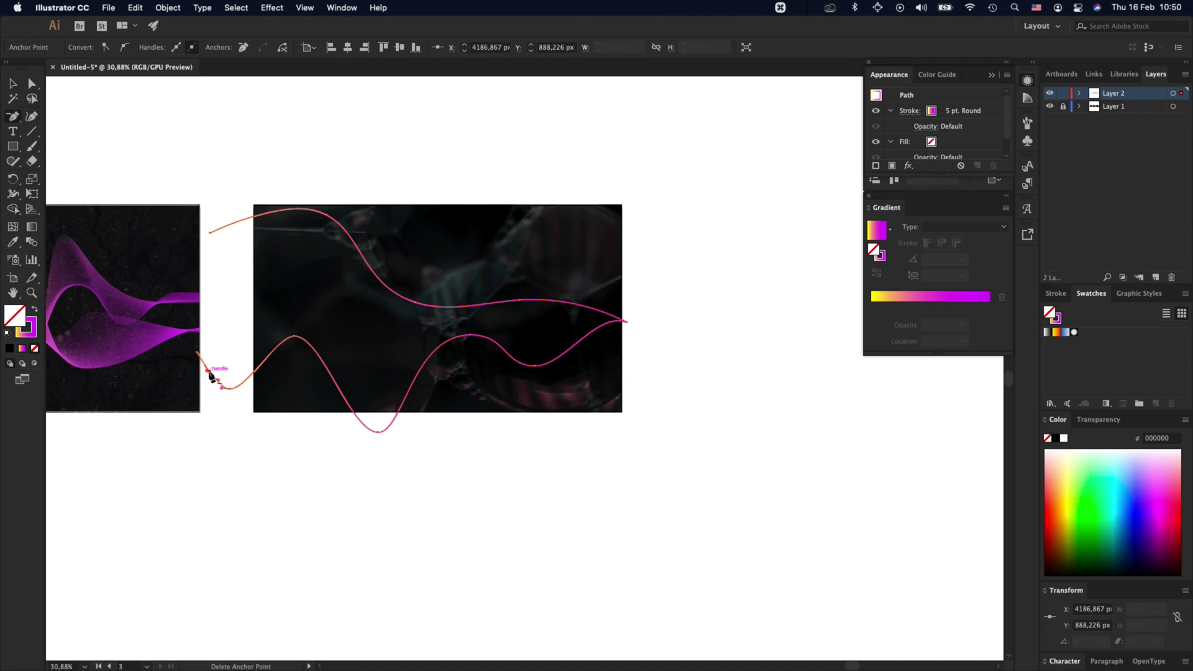
left_click(198, 354)
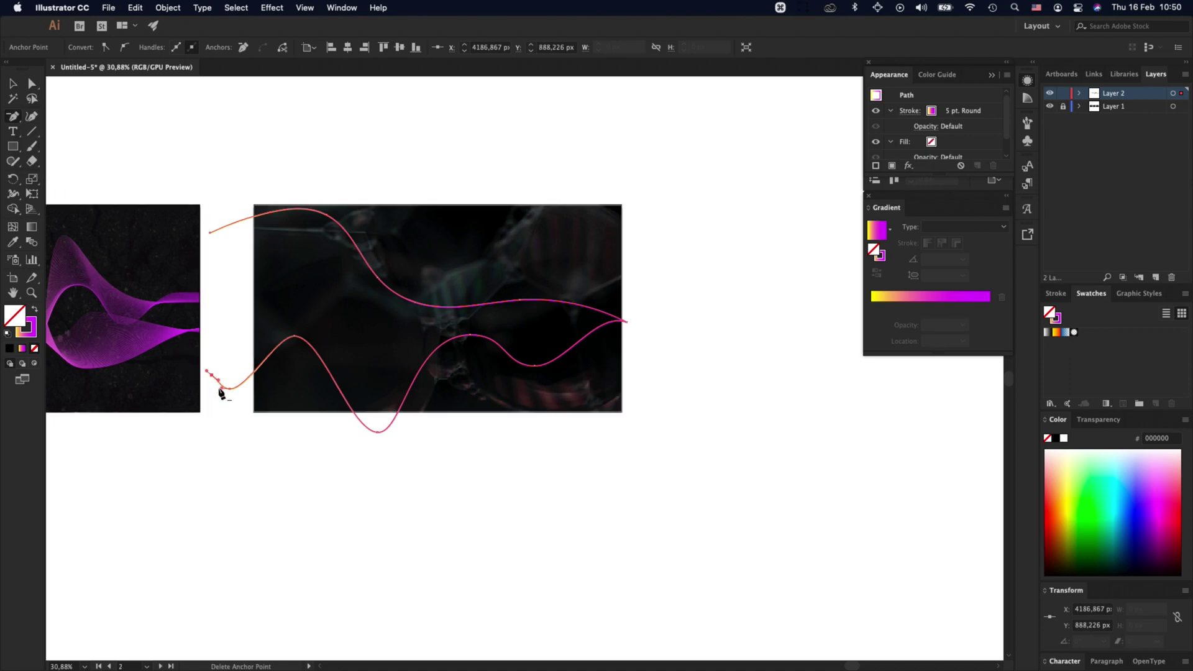
left_click(208, 372)
key("v")
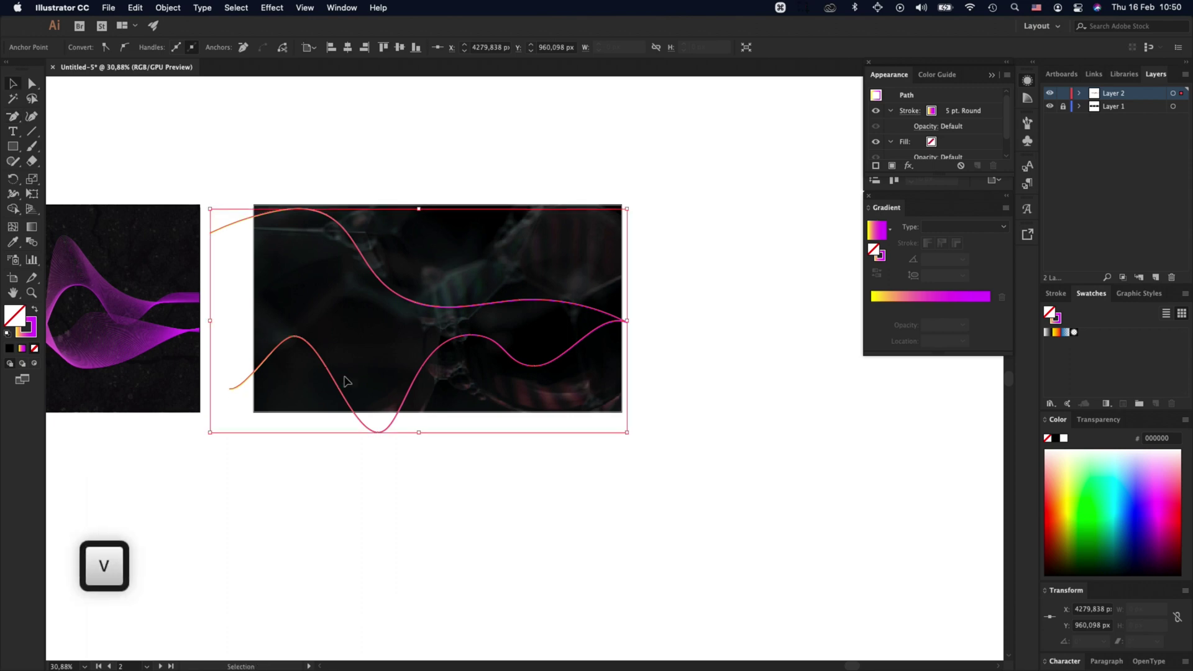
left_click(679, 357)
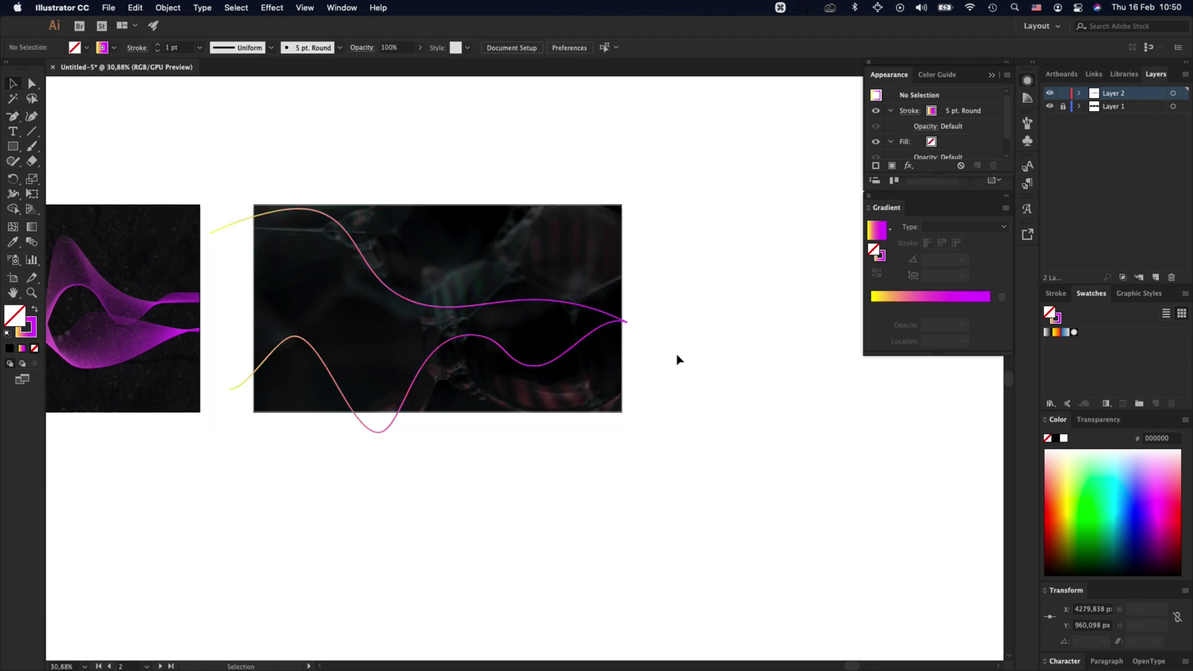
Step: Move the whole wave line up about 122 px on the third artboard with Direct Selection
left_click(550, 366)
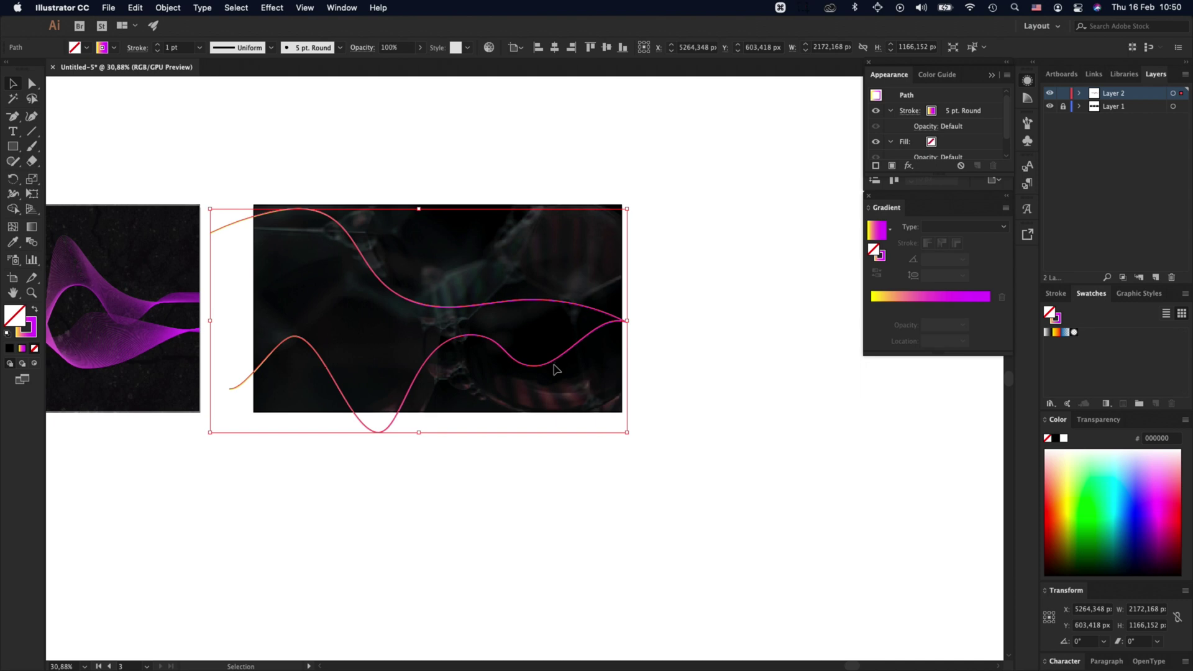
key("a")
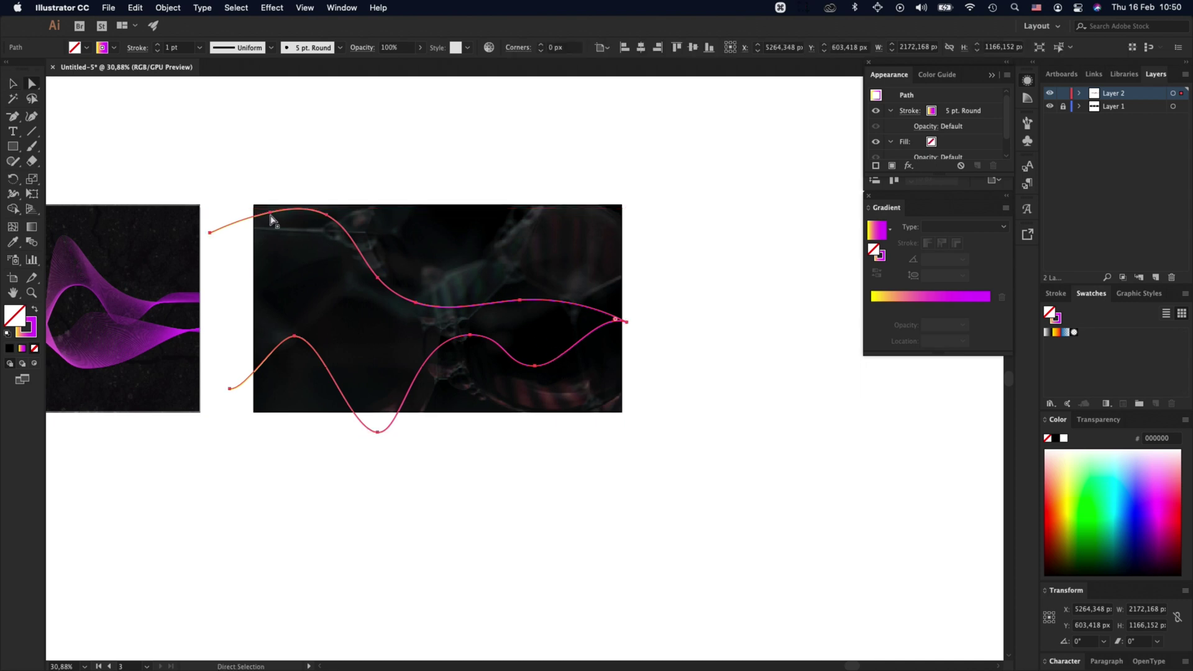
left_click_drag(270, 213, 265, 189)
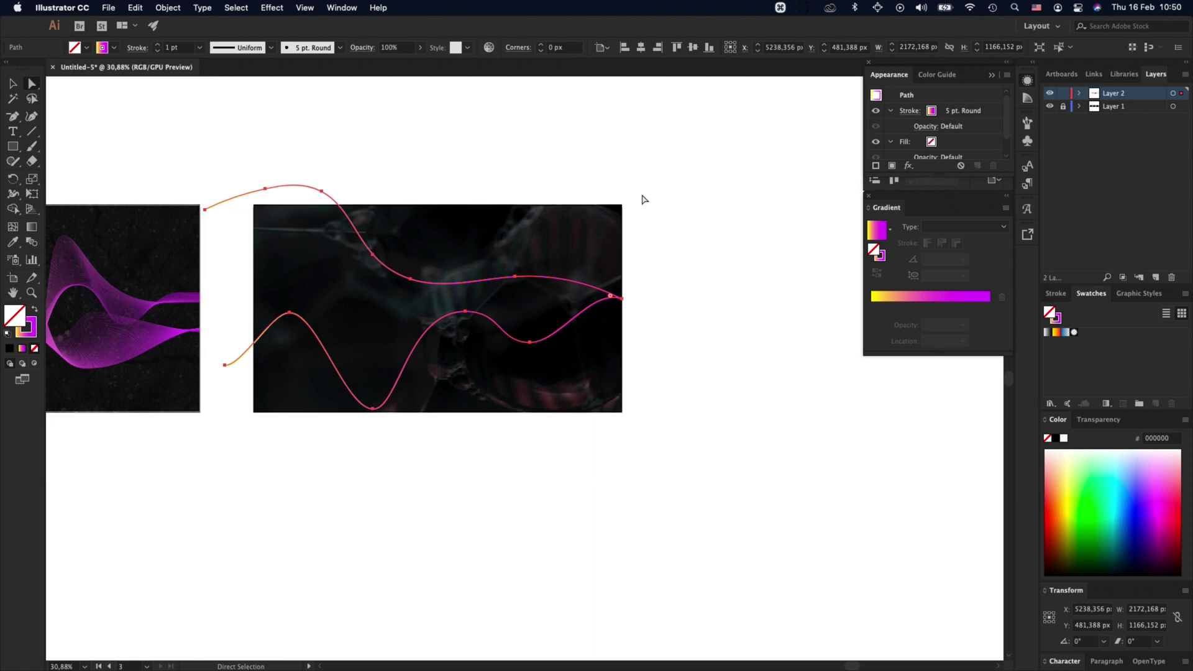
Step: Cut the line at its tip on the artboard's right edge with the Scissors tool, and deselect the resulting strands
left_click_drag(34, 168, 70, 176)
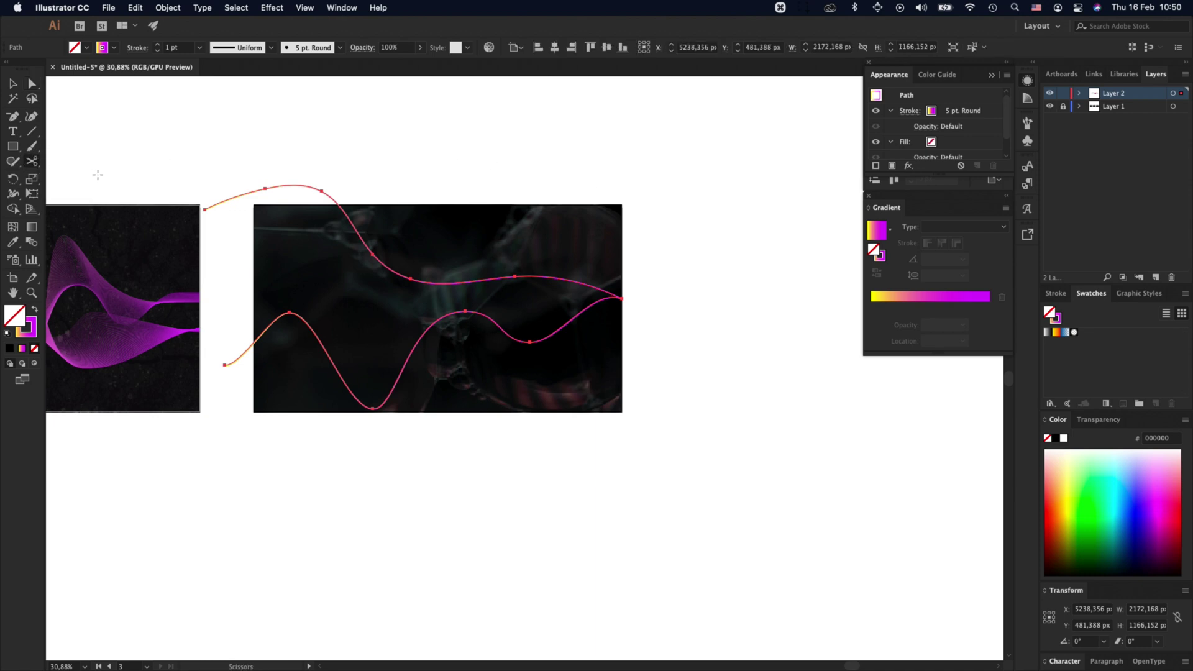
left_click(622, 298)
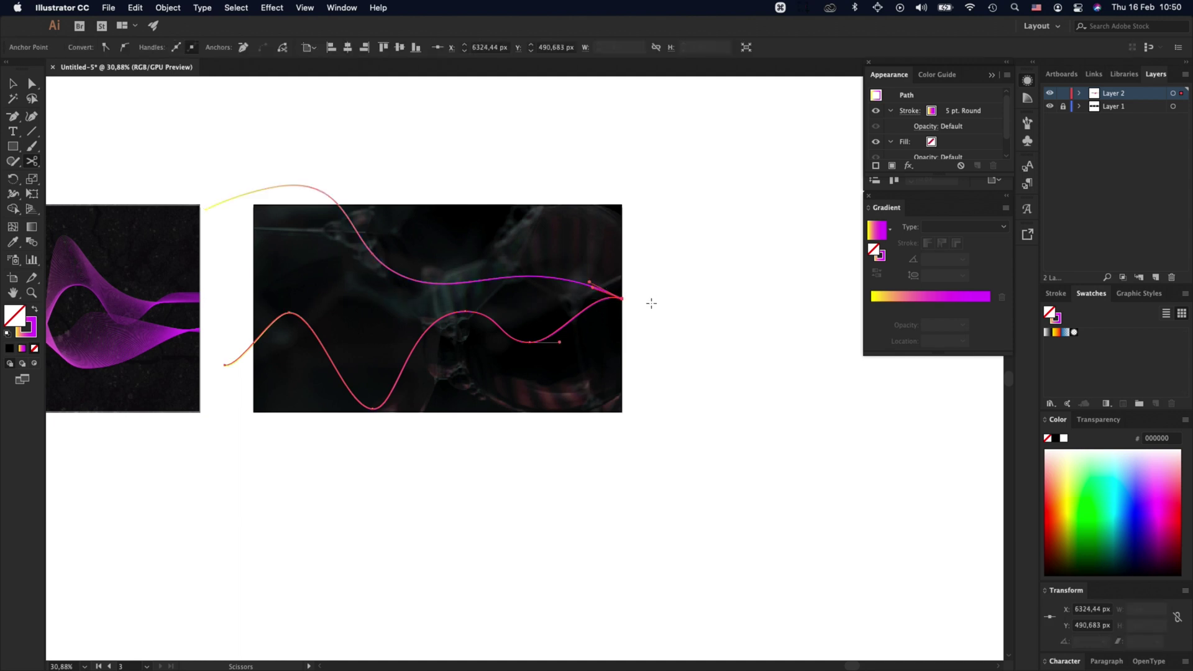
key("v")
left_click(652, 301)
Step: Select both the upper and lower strands and make a blend between them
left_click(574, 322)
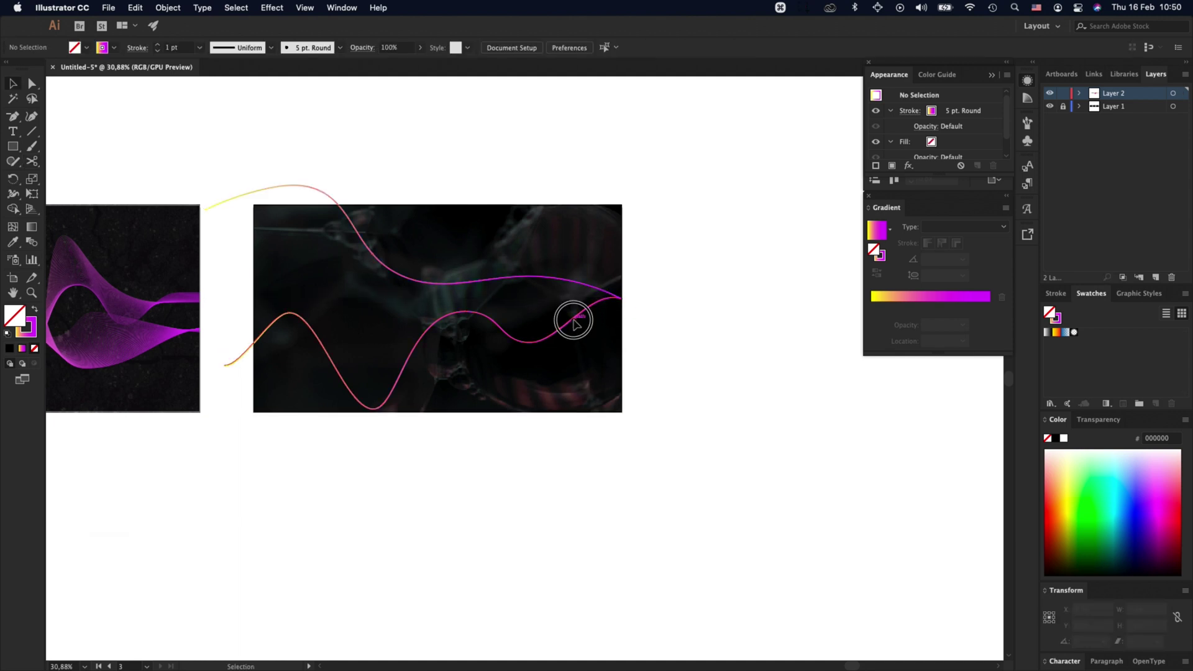
left_click(516, 277, "shift")
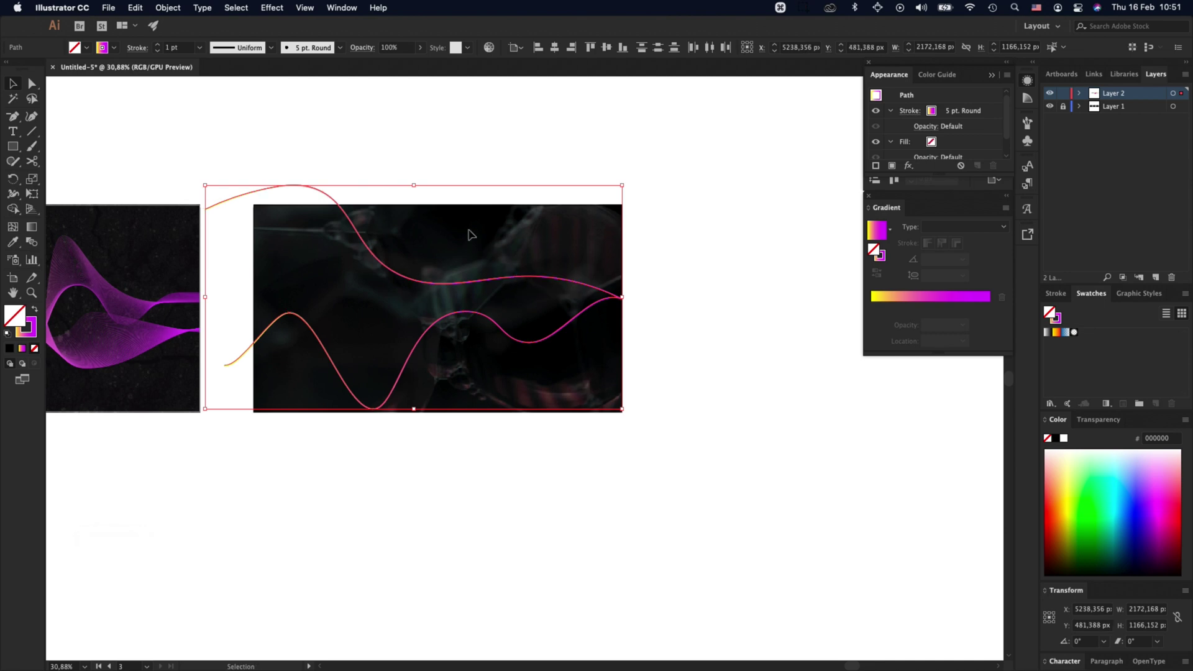
left_click(166, 8)
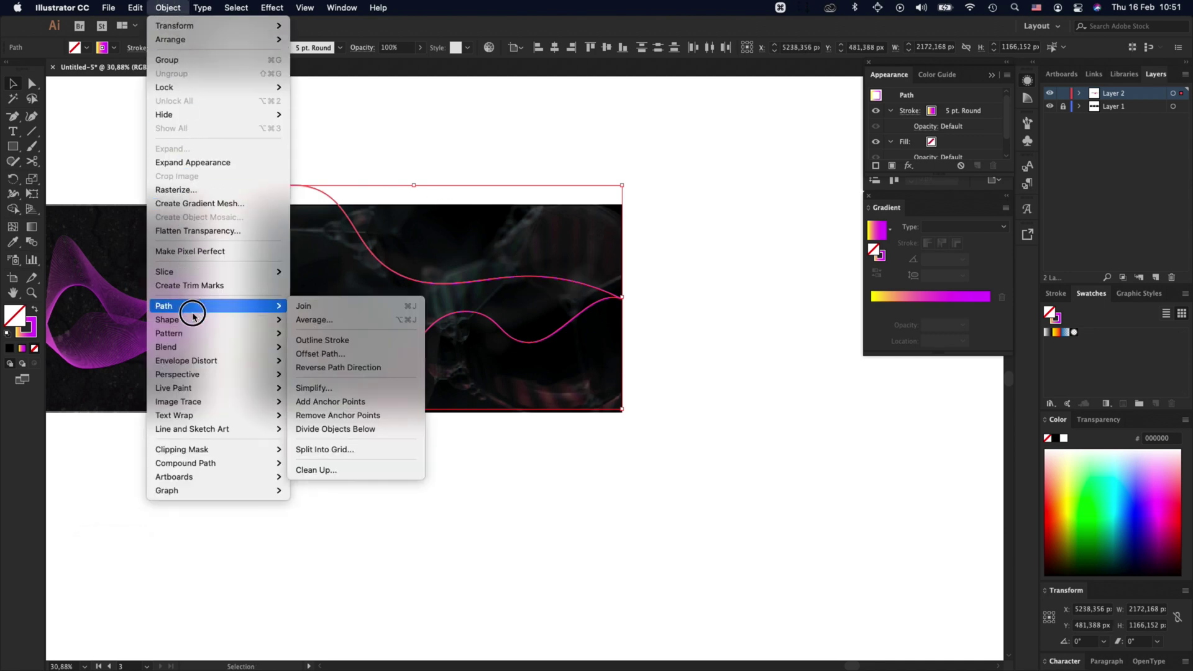
mouse_move(188, 339)
mouse_move(235, 344)
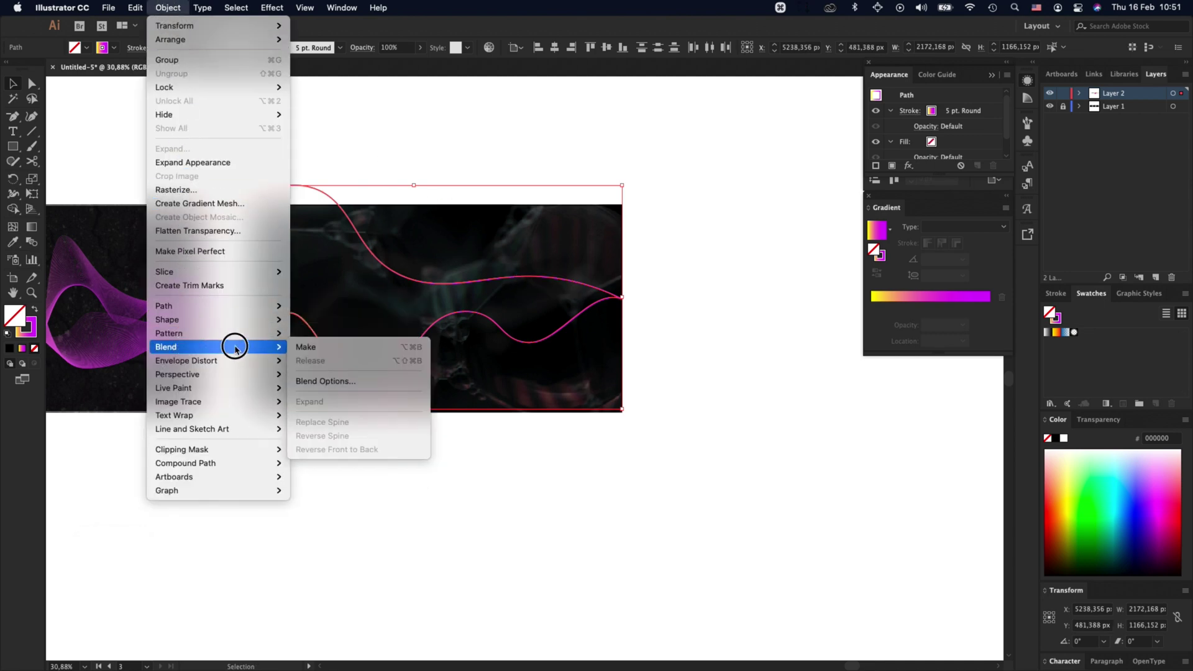
left_click(346, 342)
Step: Set the blend's spacing to Specified Steps with preview on, trying 65 and applying 25
left_click(169, 8)
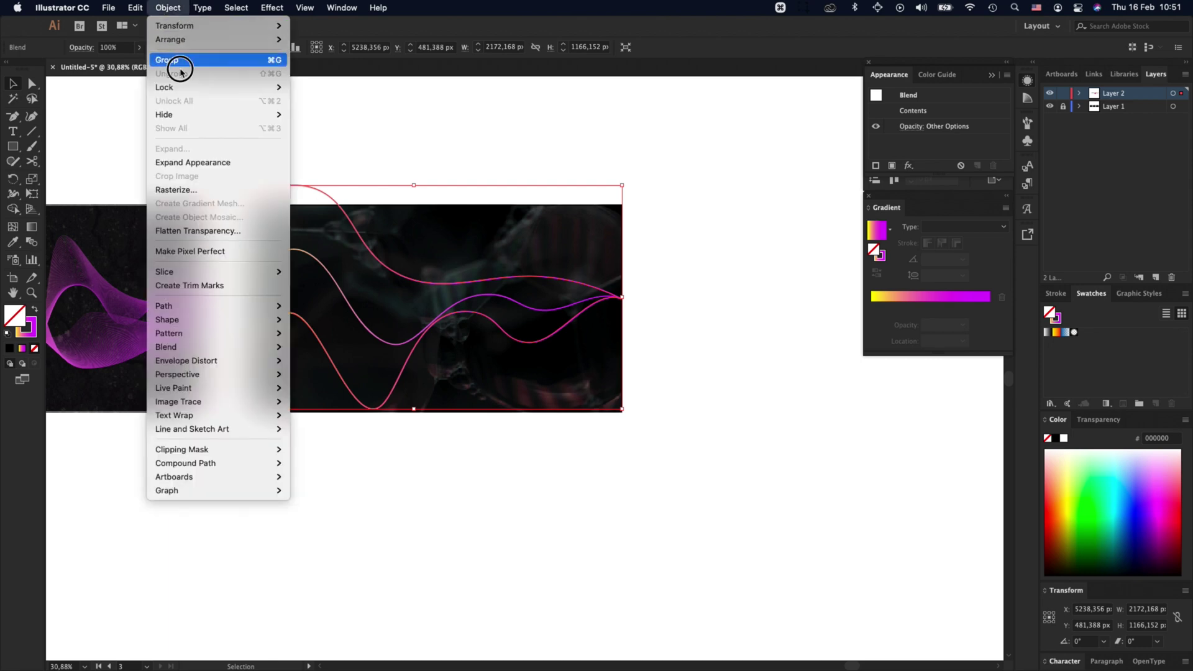
mouse_move(188, 348)
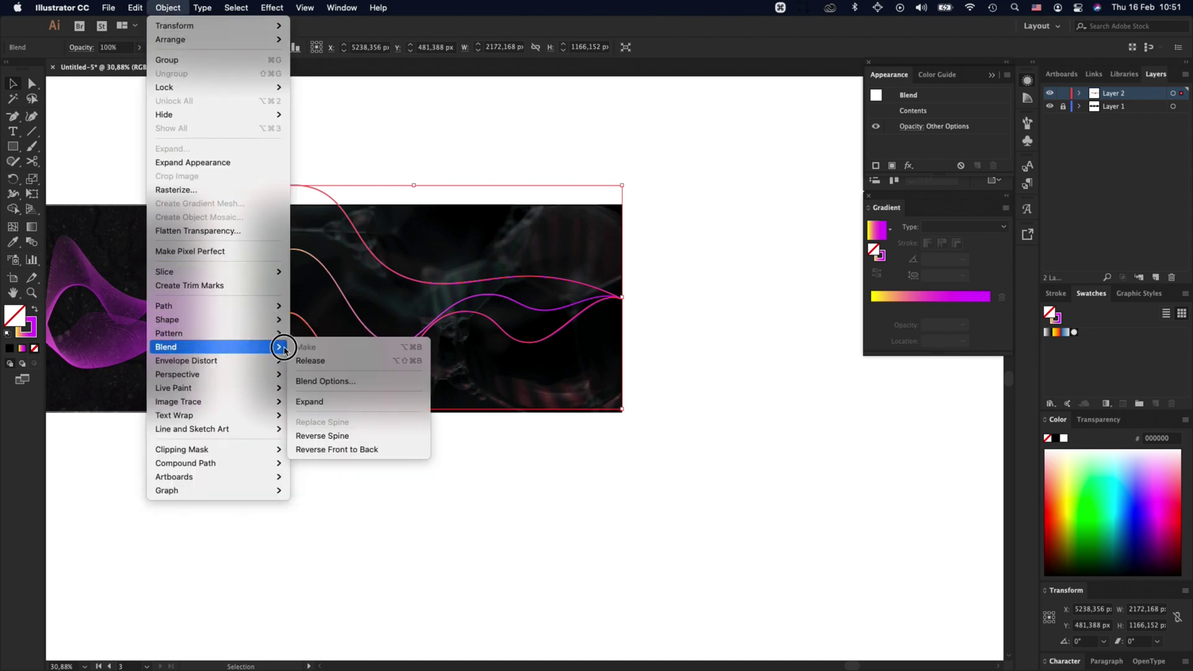
left_click(314, 378)
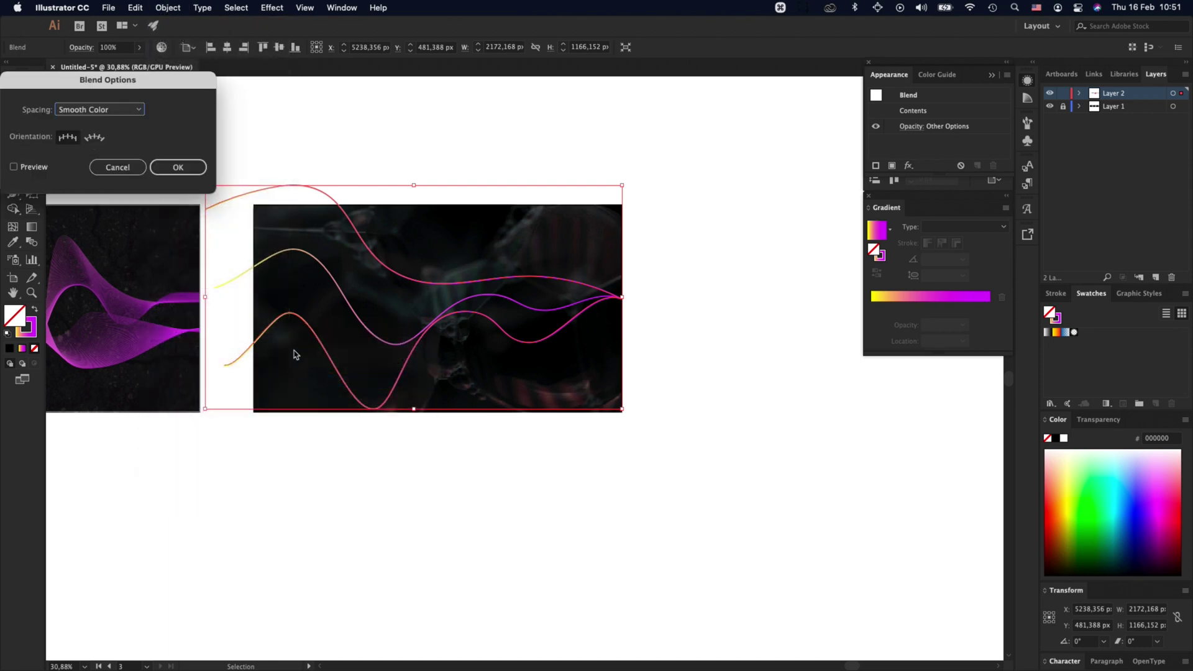
left_click(134, 110)
left_click(135, 136)
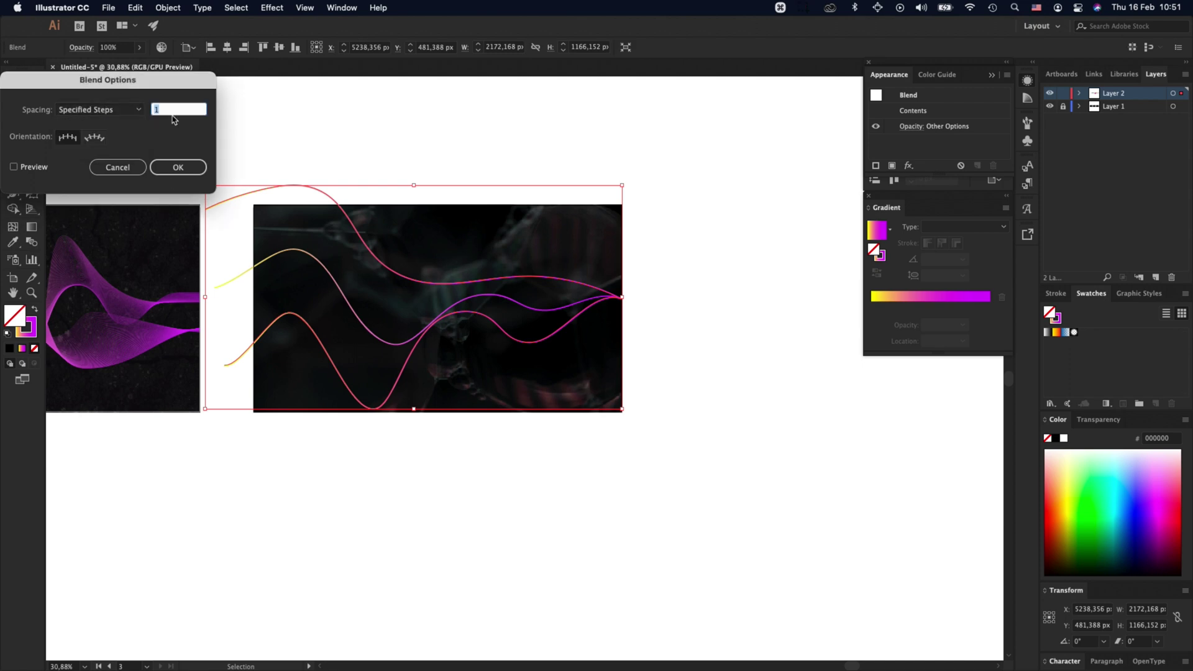
type("65")
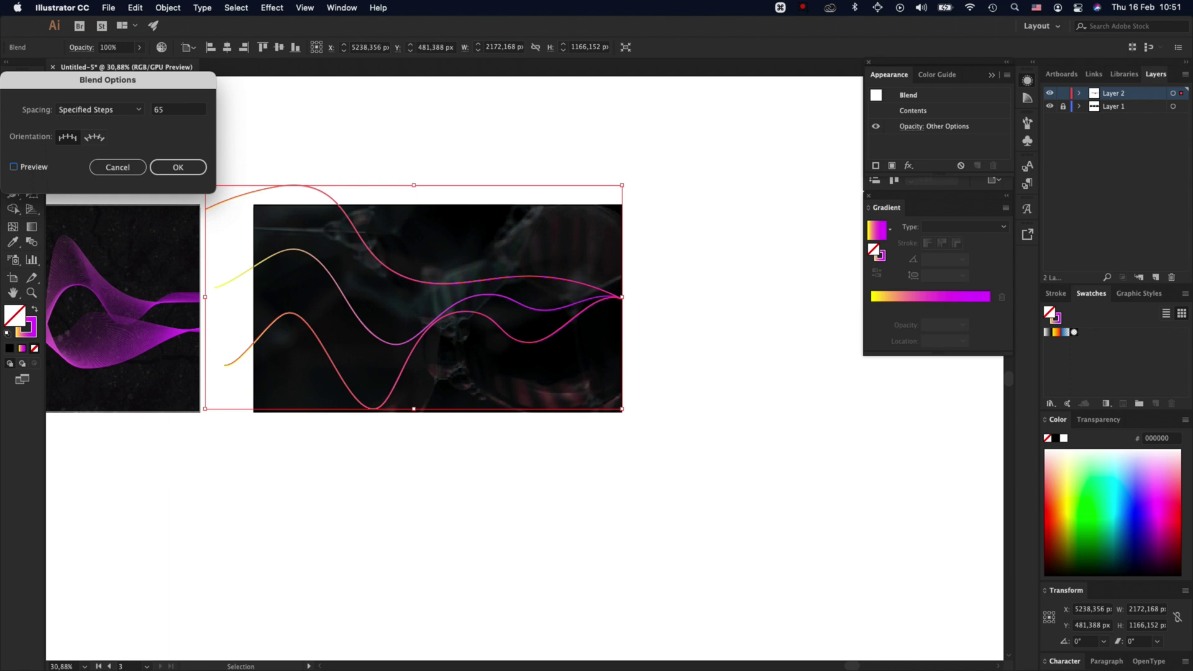
left_click(14, 166)
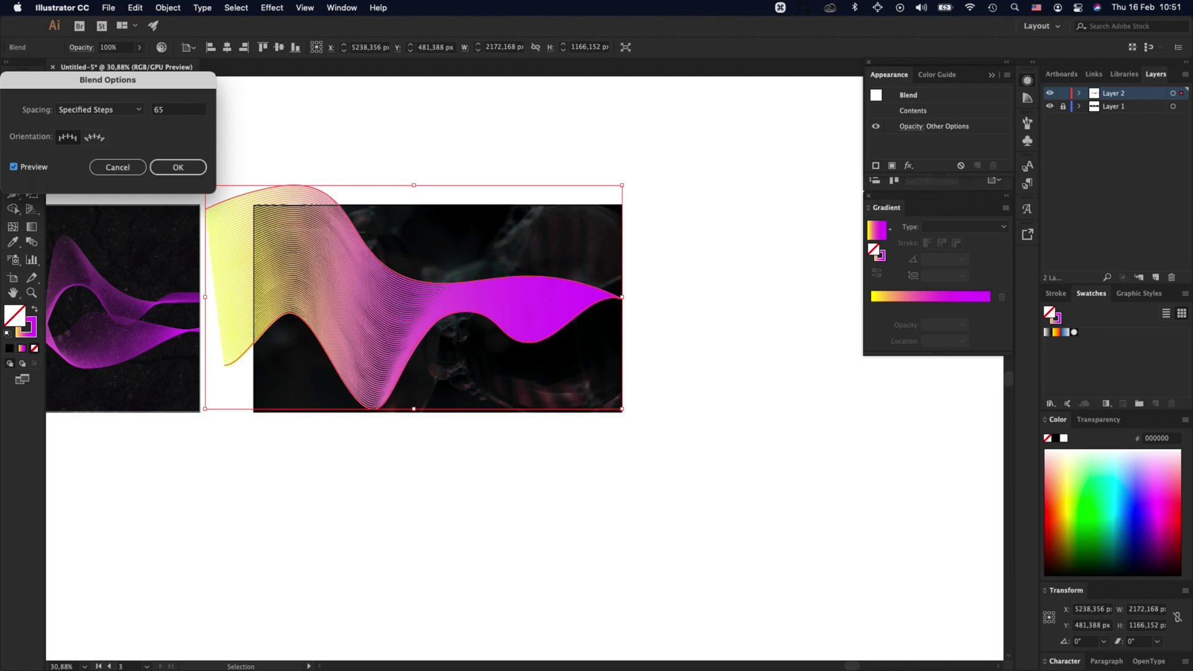
left_click_drag(168, 109, 138, 109)
type("25")
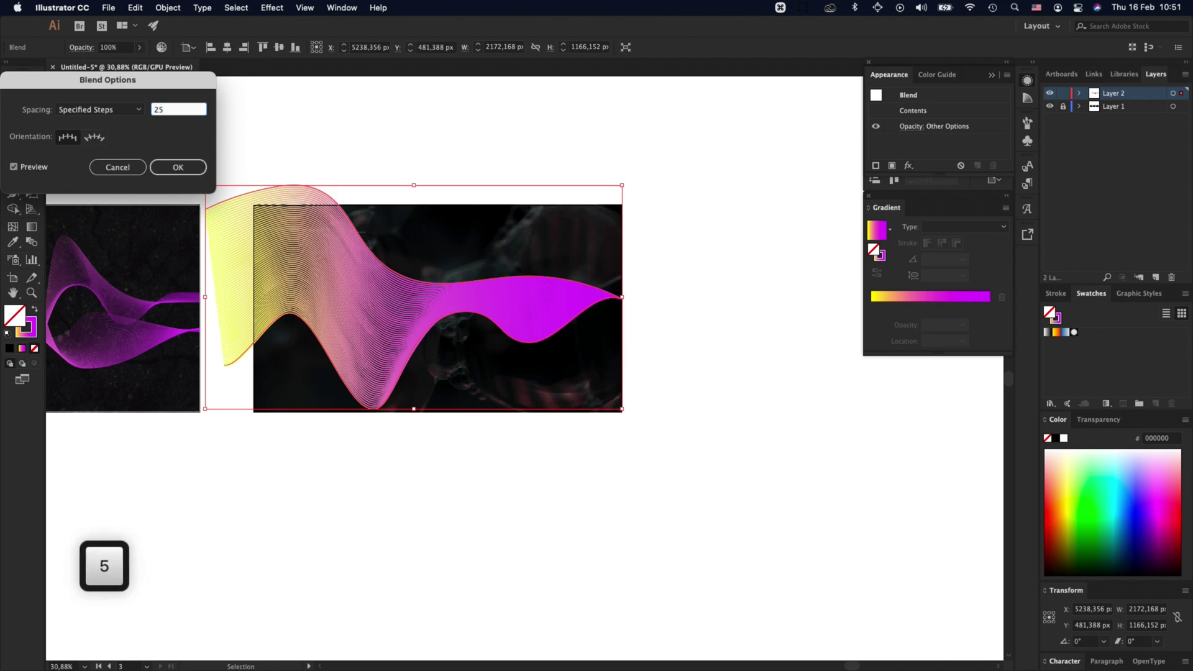
key("Tab")
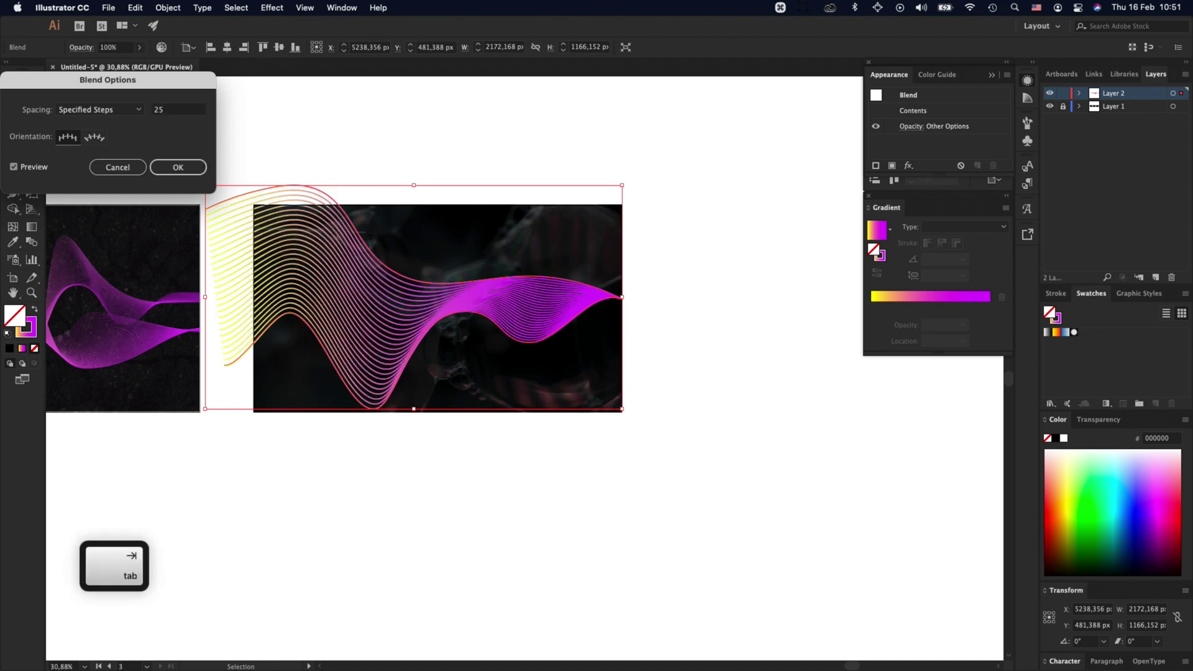
key("Return")
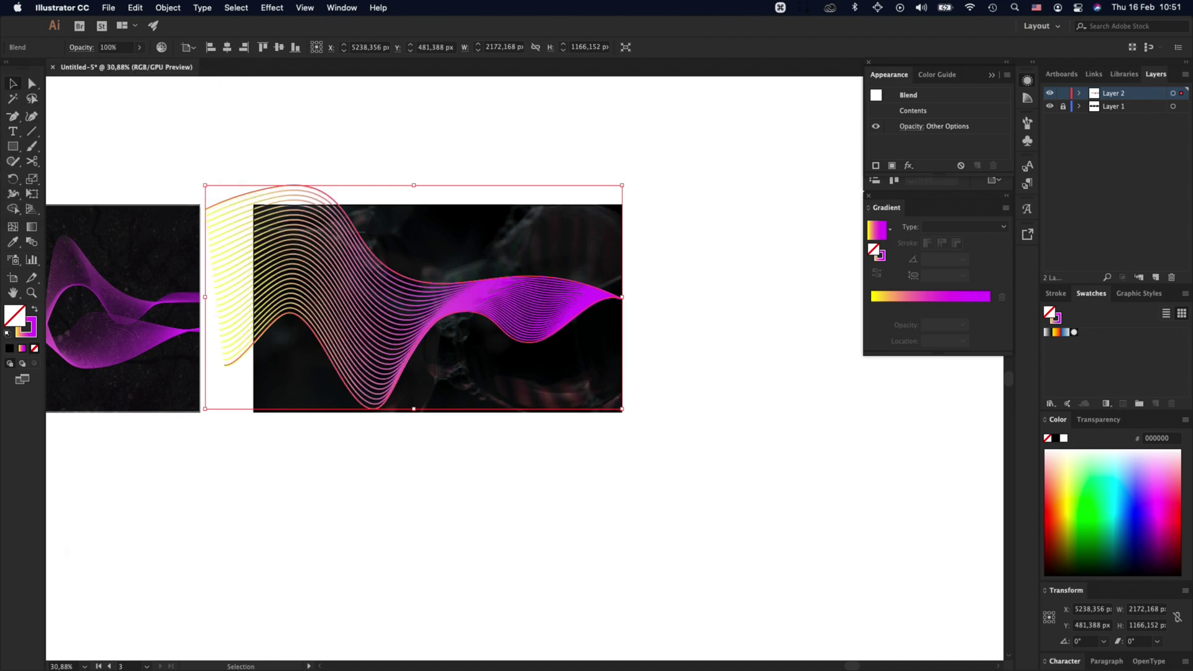
Step: In the blend's isolation mode, thin the upper path's stroke, set the lower path's stroke weight to 0.25 pt, and exit isolation
double_click(583, 277)
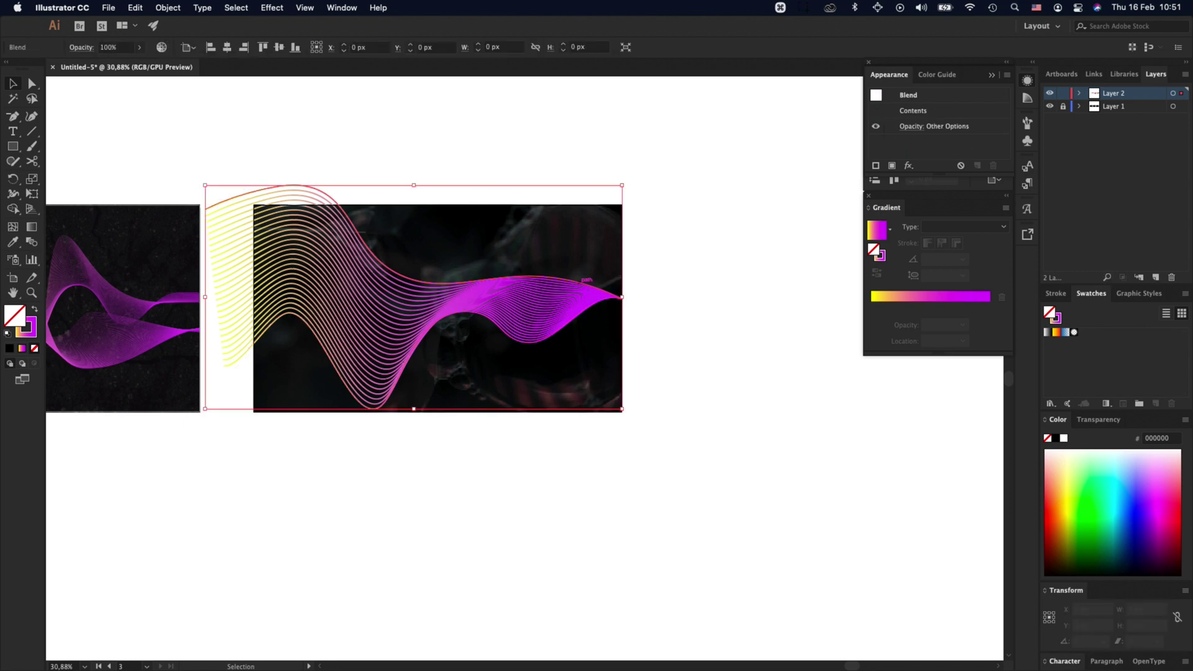
left_click(579, 282)
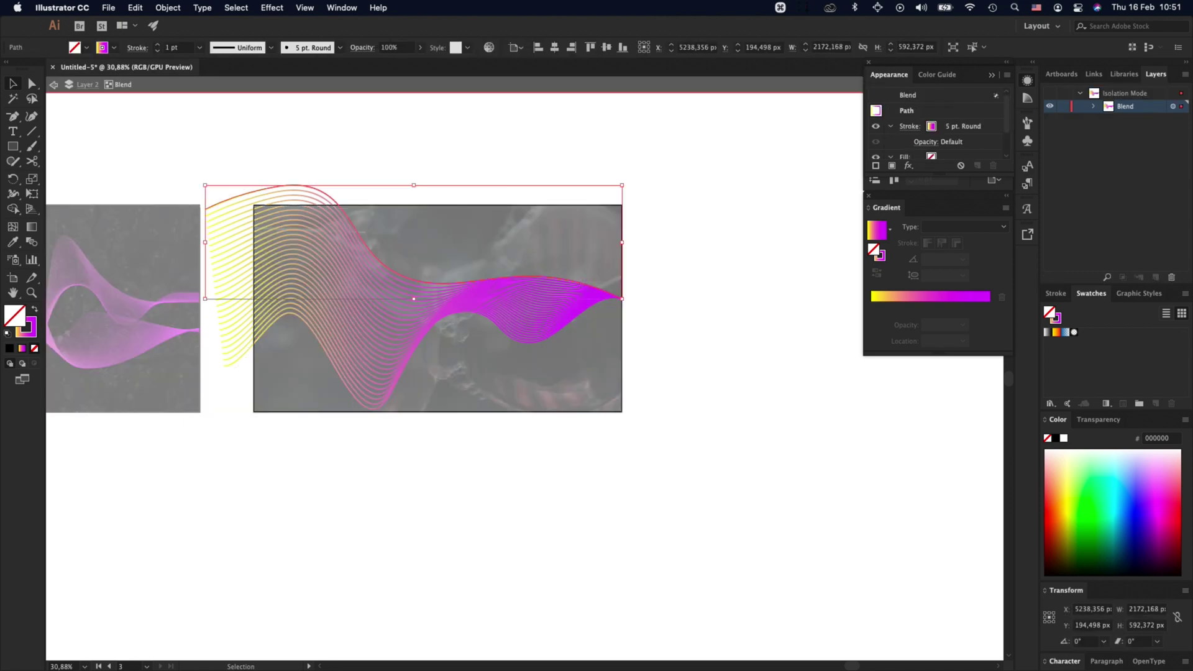
left_click(200, 48)
left_click(221, 88)
left_click(506, 334)
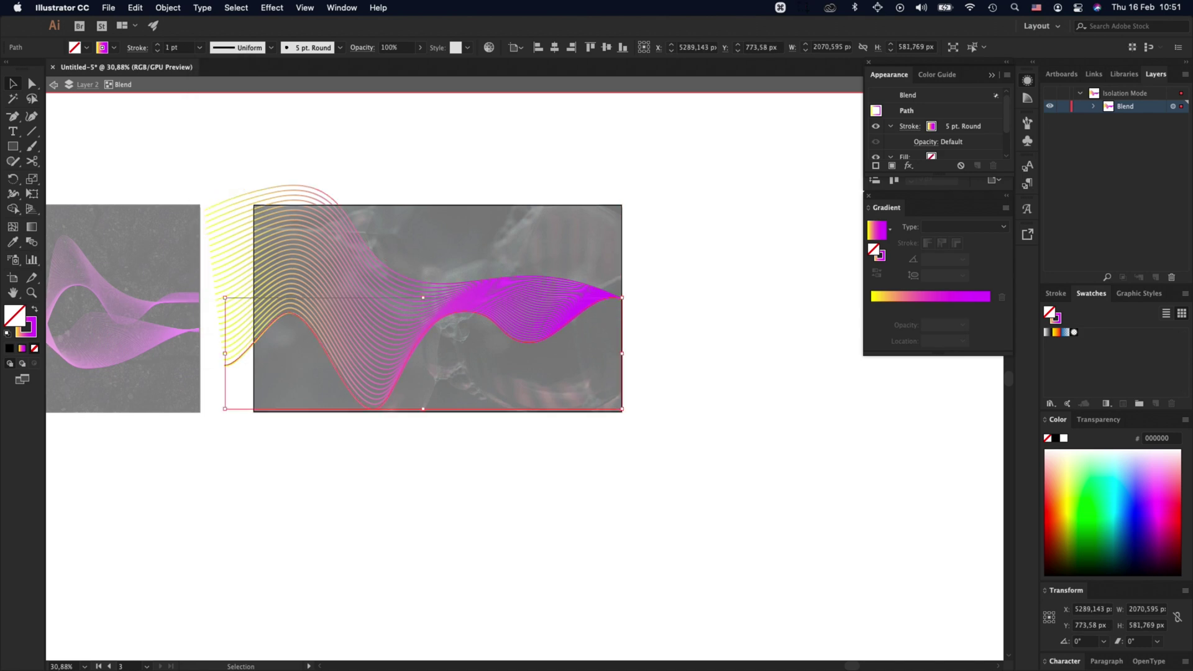
left_click(199, 48)
left_click(221, 60)
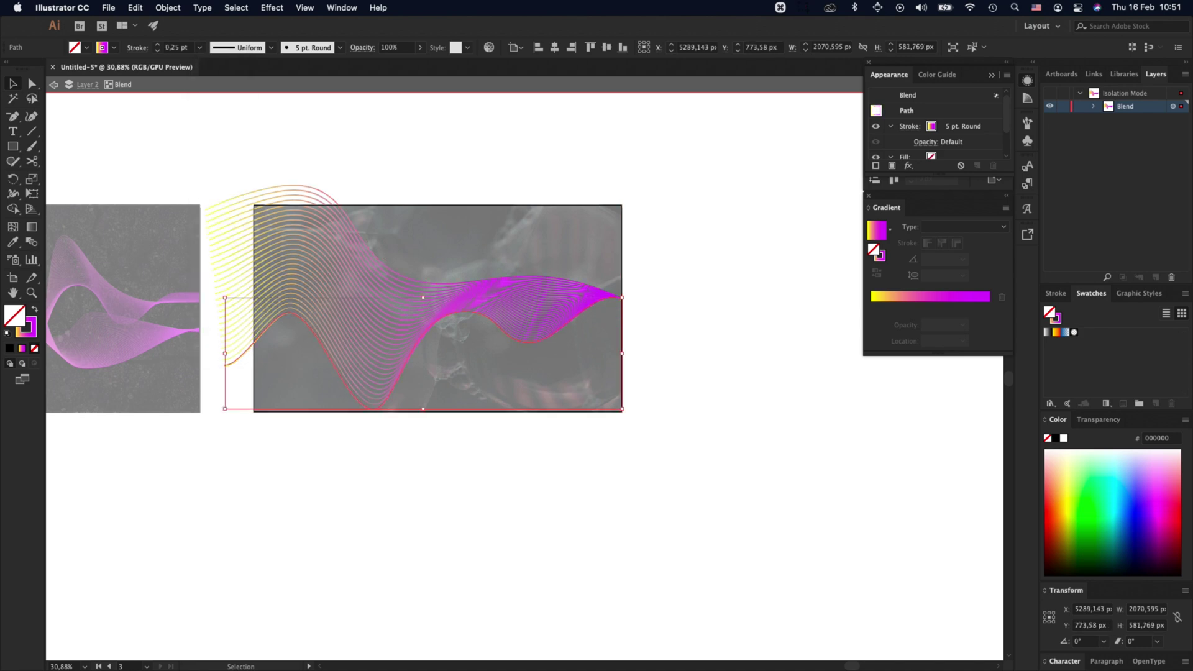
key("super+shift+a")
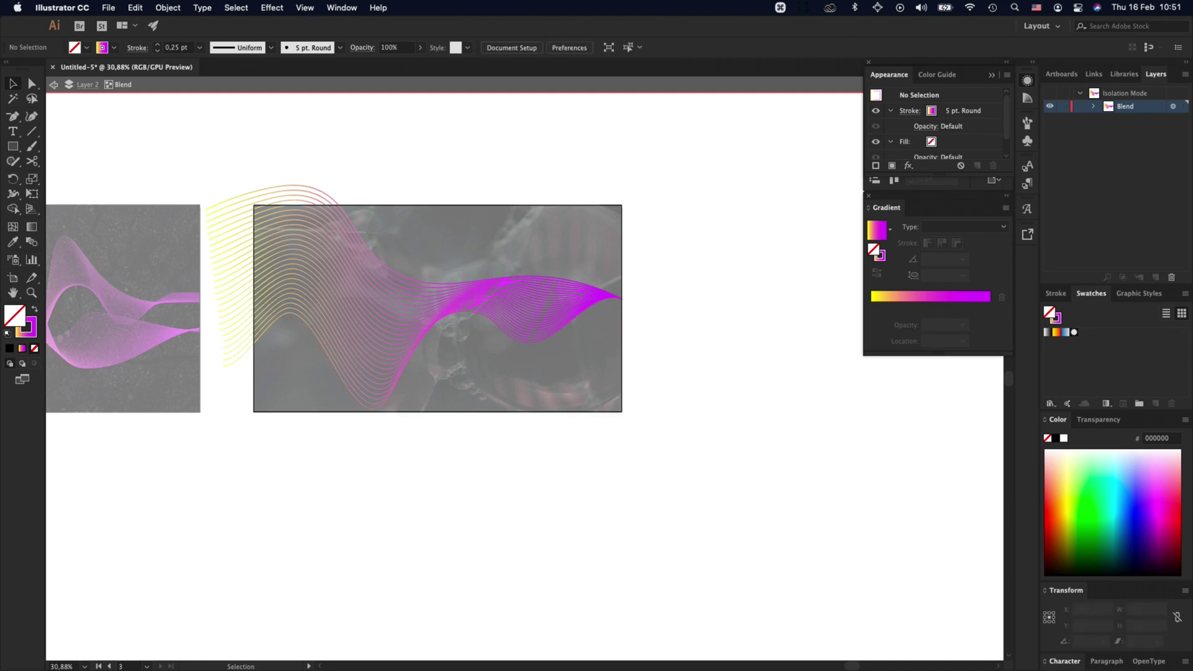
key("Escape")
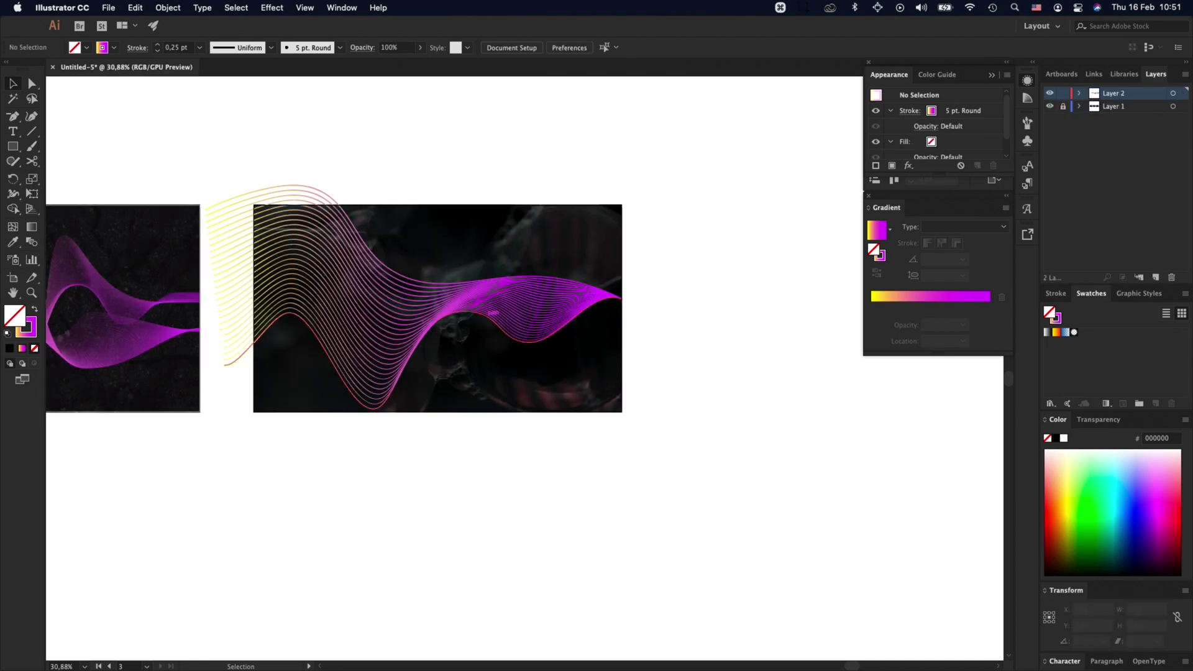
Step: Flatten the blend vertically from both its upper and lower edges so its whole height fits within the third artboard, and deselect it
left_click(491, 310)
left_click_drag(413, 185, 414, 243)
left_click_drag(414, 410, 414, 366)
key("super+shift+a")
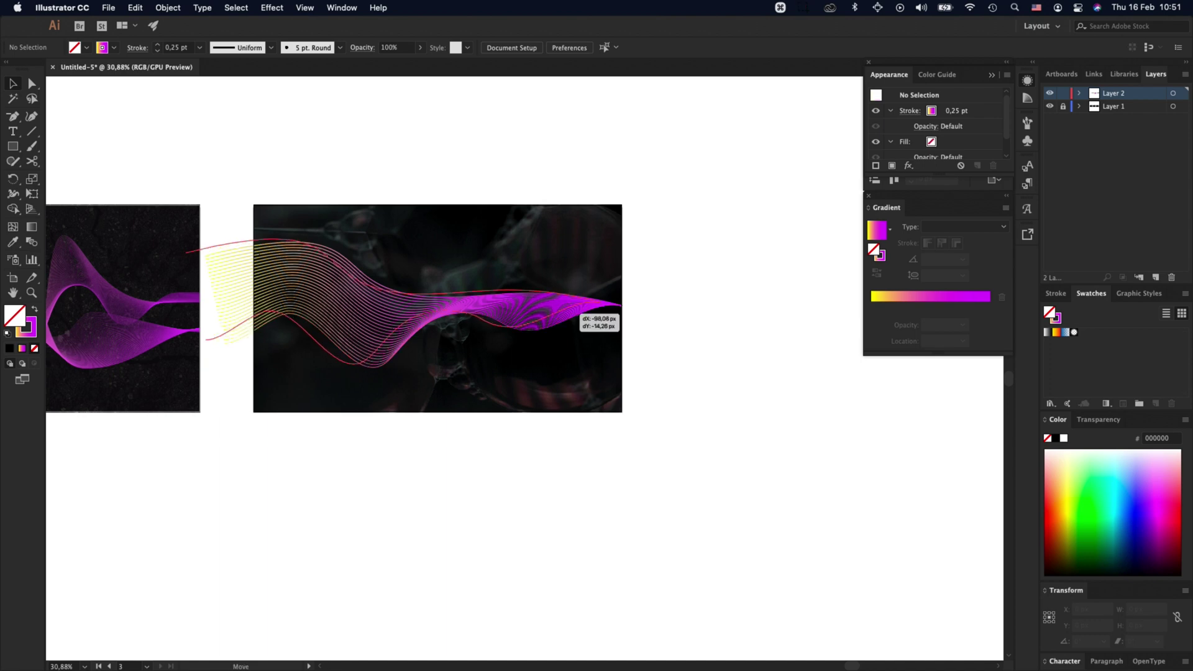
Step: Shift the blend left and slightly up so its tapered end sits inside the artboard's right edge, and deselect it
left_click(584, 314)
key("super+shift+a")
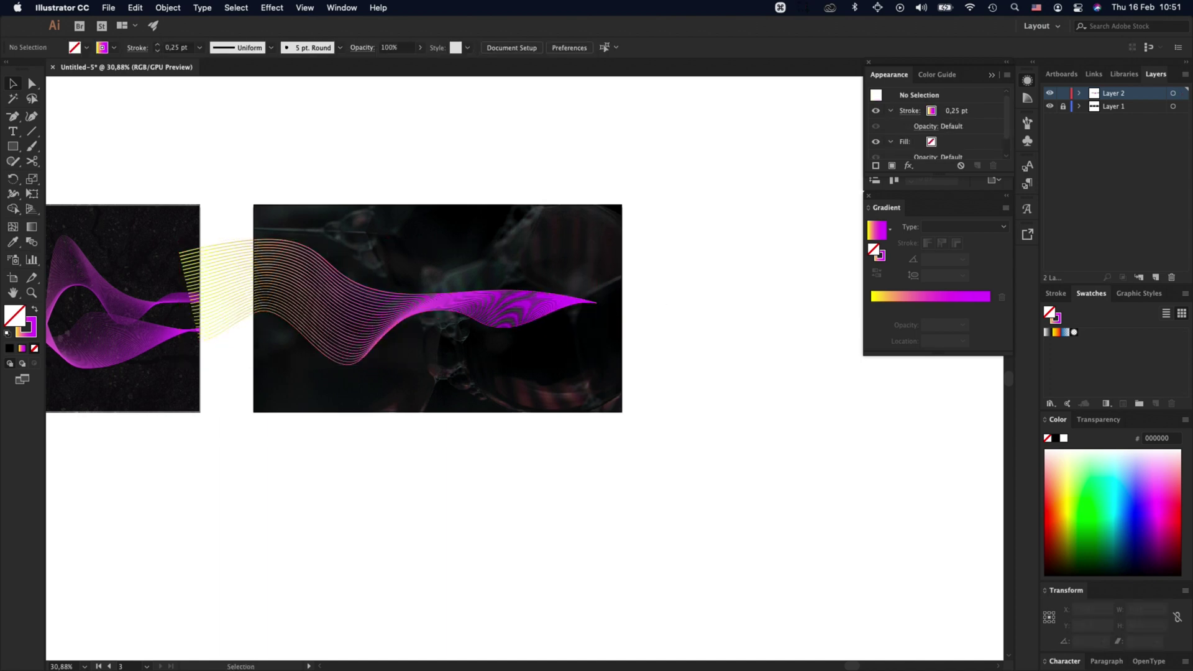
left_click_drag(478, 313, 458, 296)
key("super+shift+a")
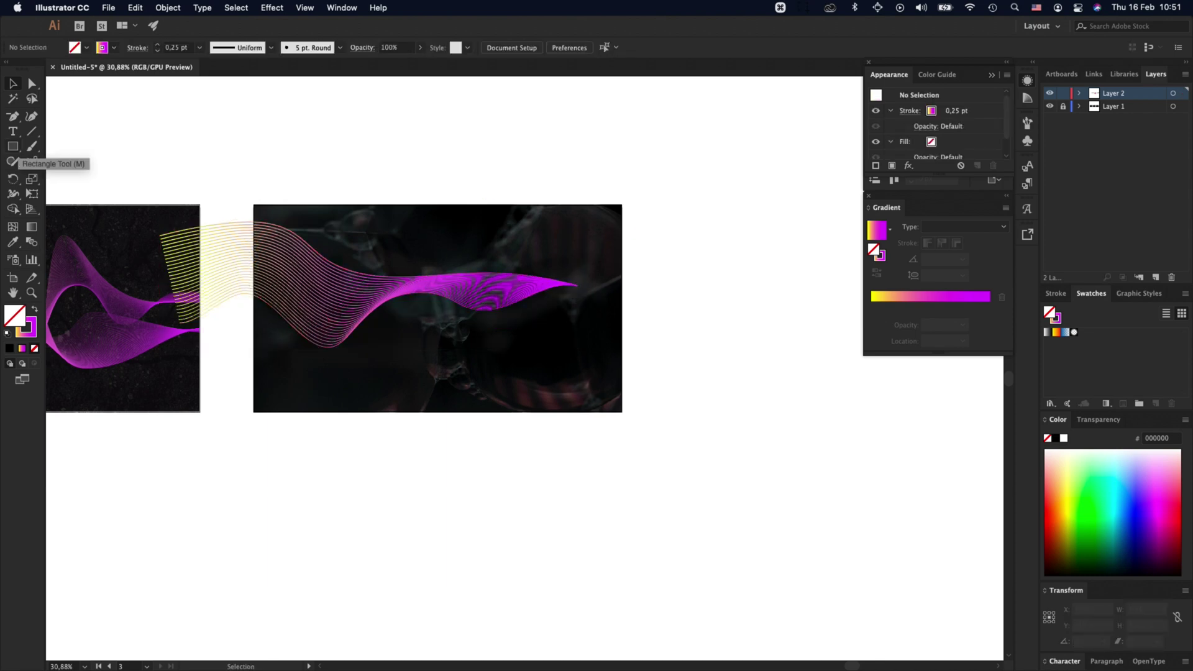
Step: With the Pen tool, start a smooth wave low on the third artboard, rising to a central crest and dipping below the artboard's bottom edge
left_click(13, 117)
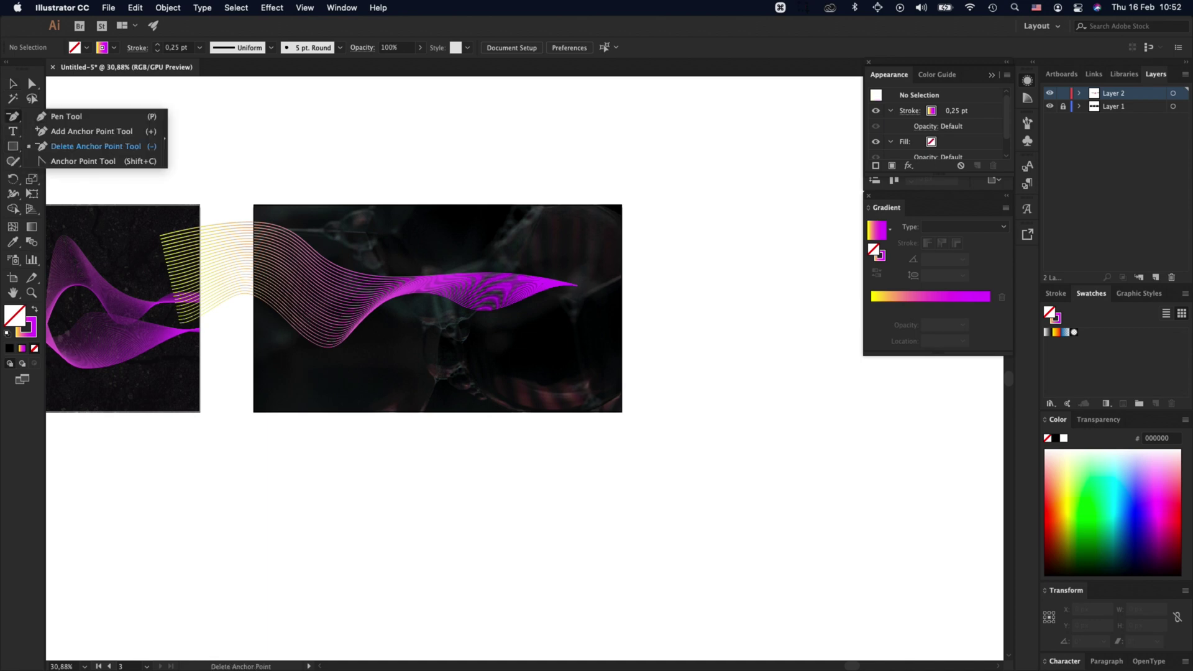
left_click(66, 117)
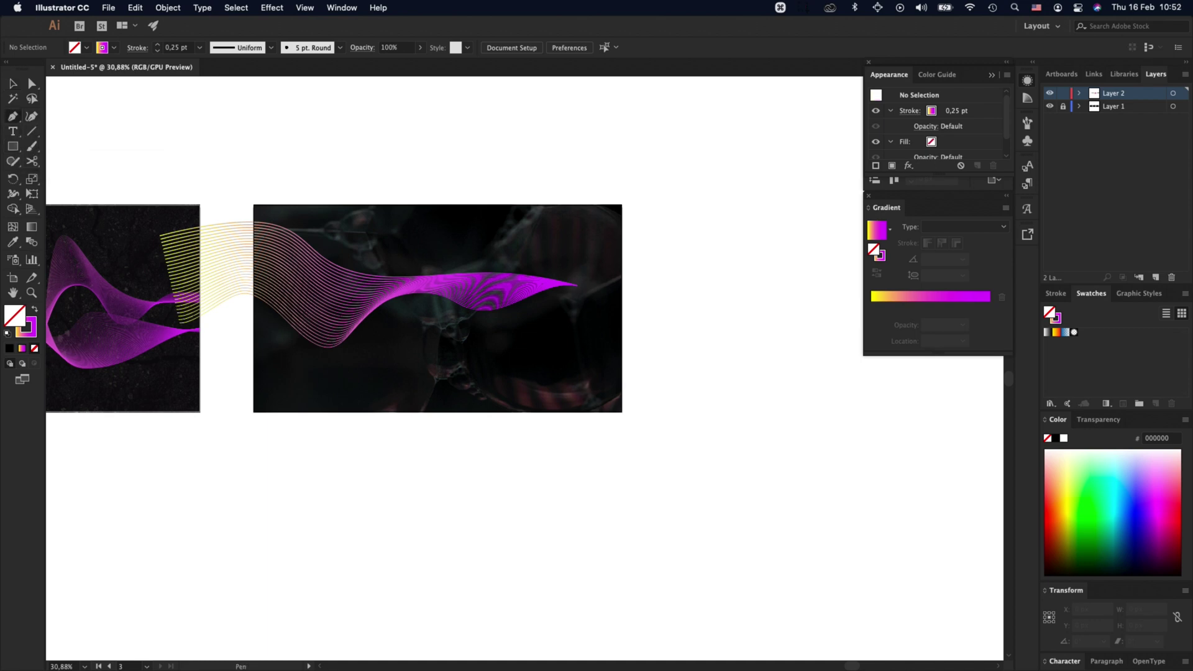
left_click_drag(326, 376, 376, 376)
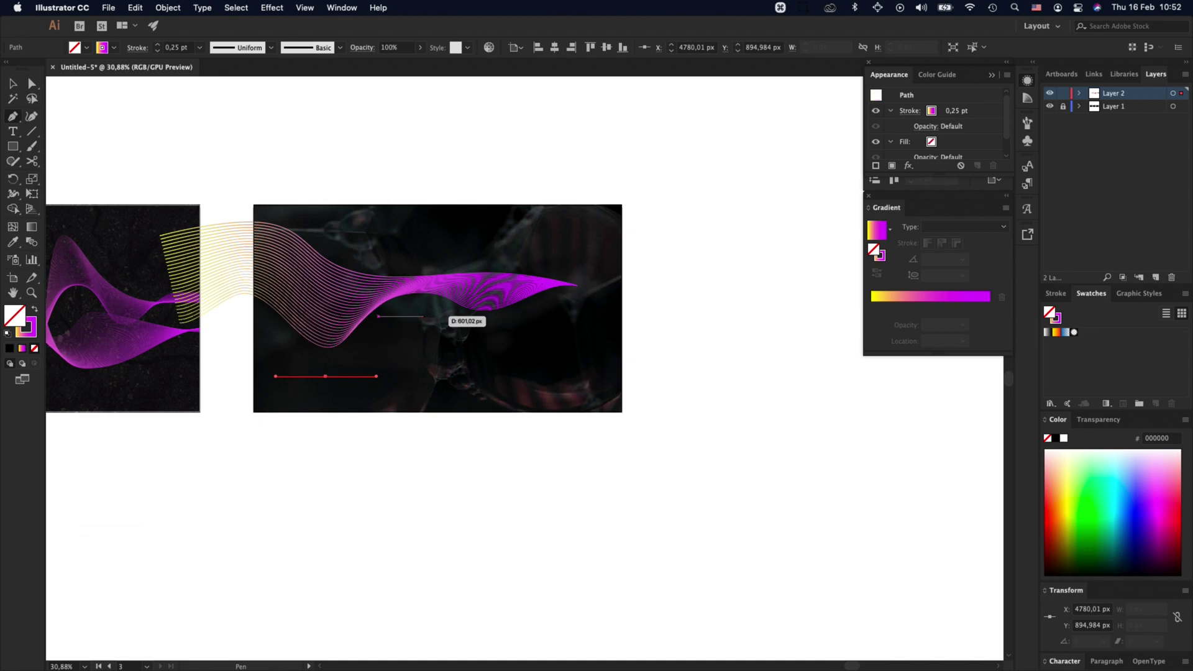
left_click_drag(424, 316, 449, 317)
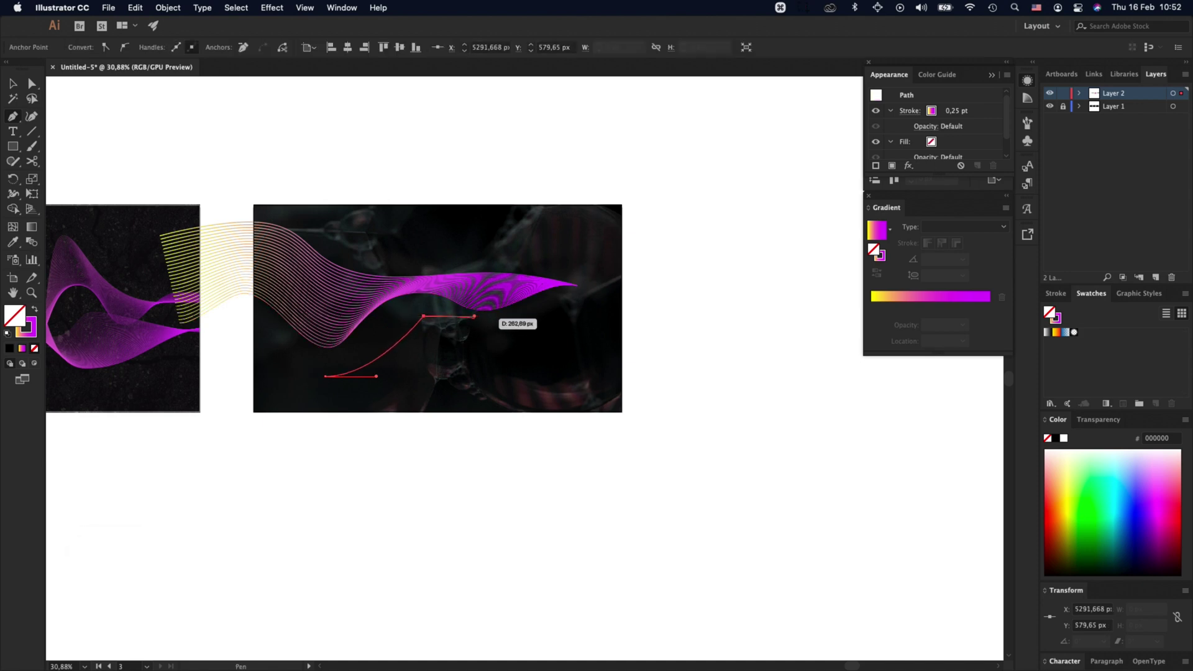
key("ctrl+z")
left_click_drag(422, 309, 467, 308)
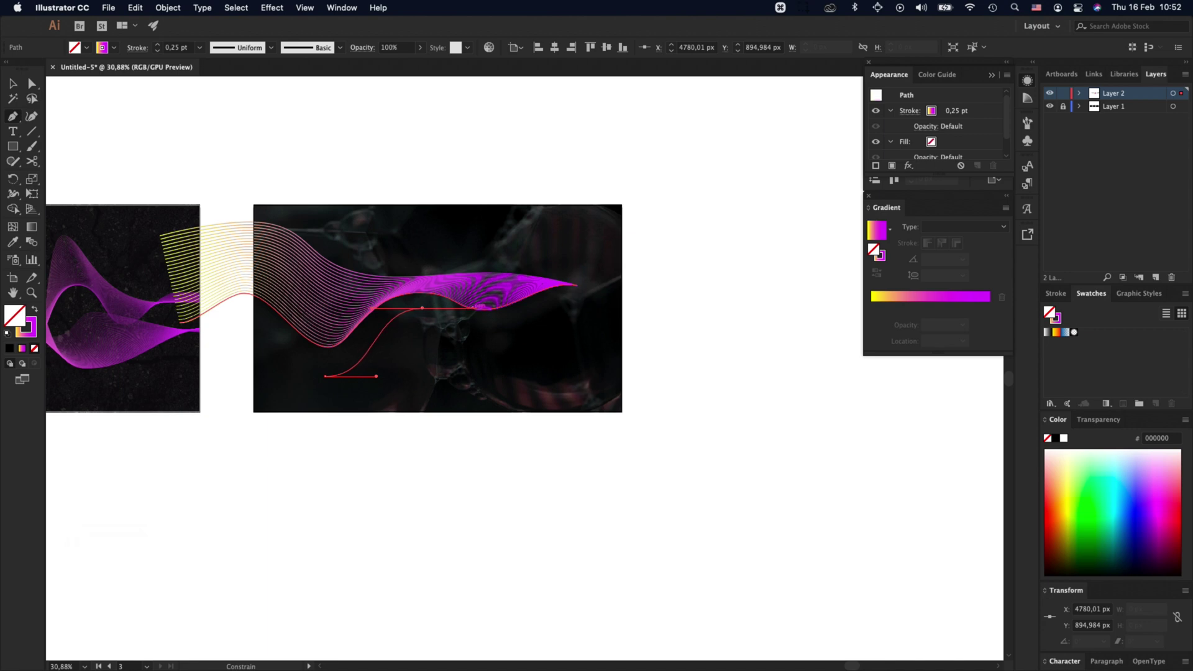
left_click_drag(489, 476, 532, 475)
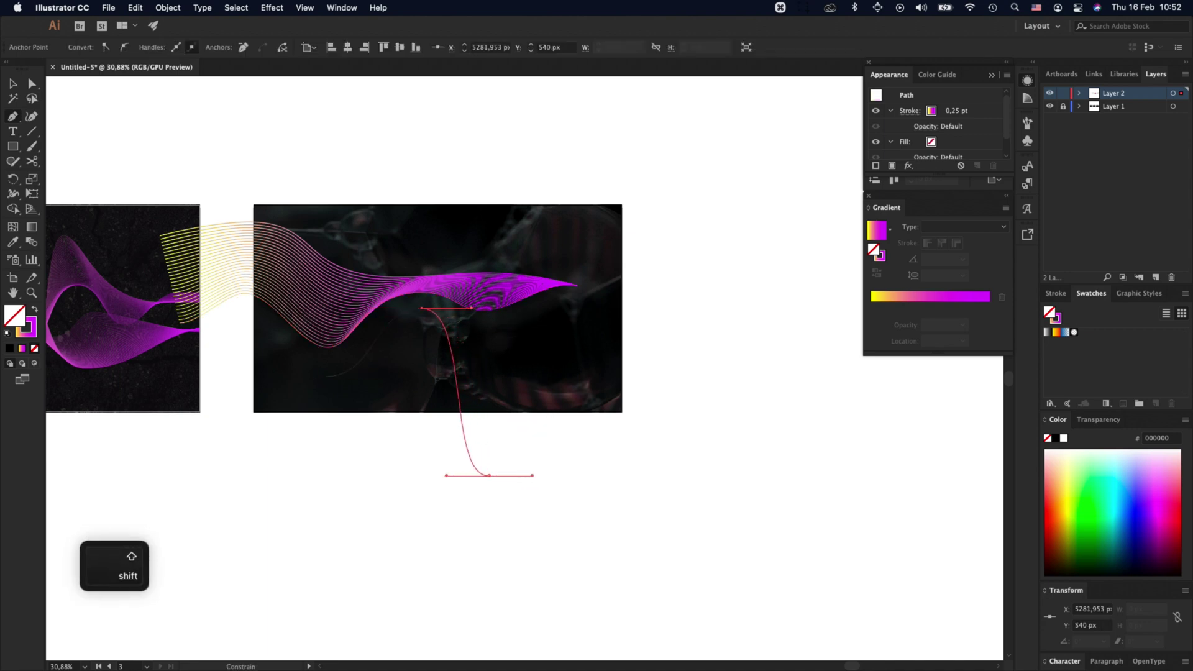
Step: Extend the wave past the artboard's right edge with a crest, shallow trough and straight end, about 2646 × 873 px overall, and deselect it
left_click_drag(534, 347, 573, 385)
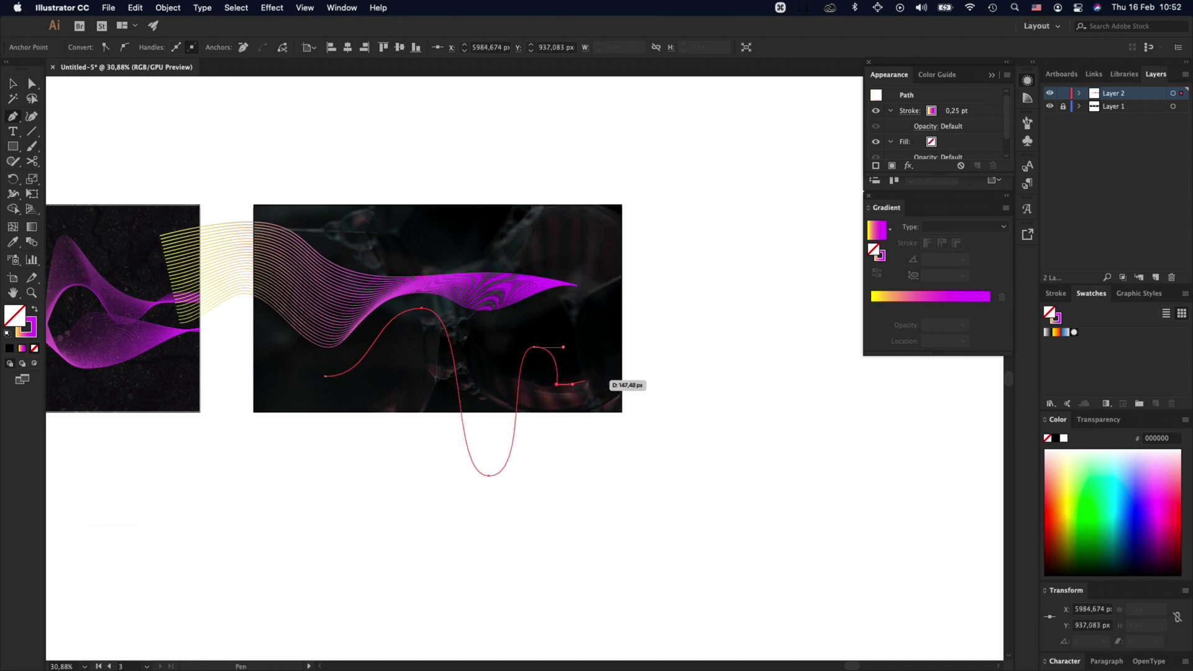
key("super+z")
key("super+z")
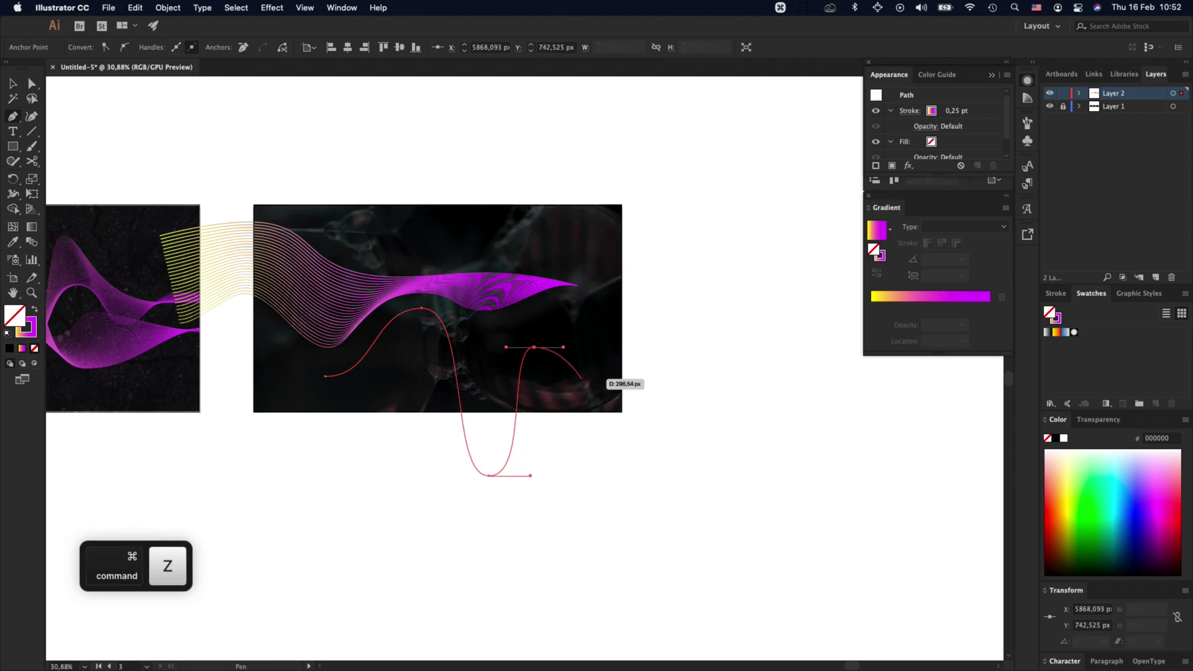
left_click_drag(649, 388, 690, 390)
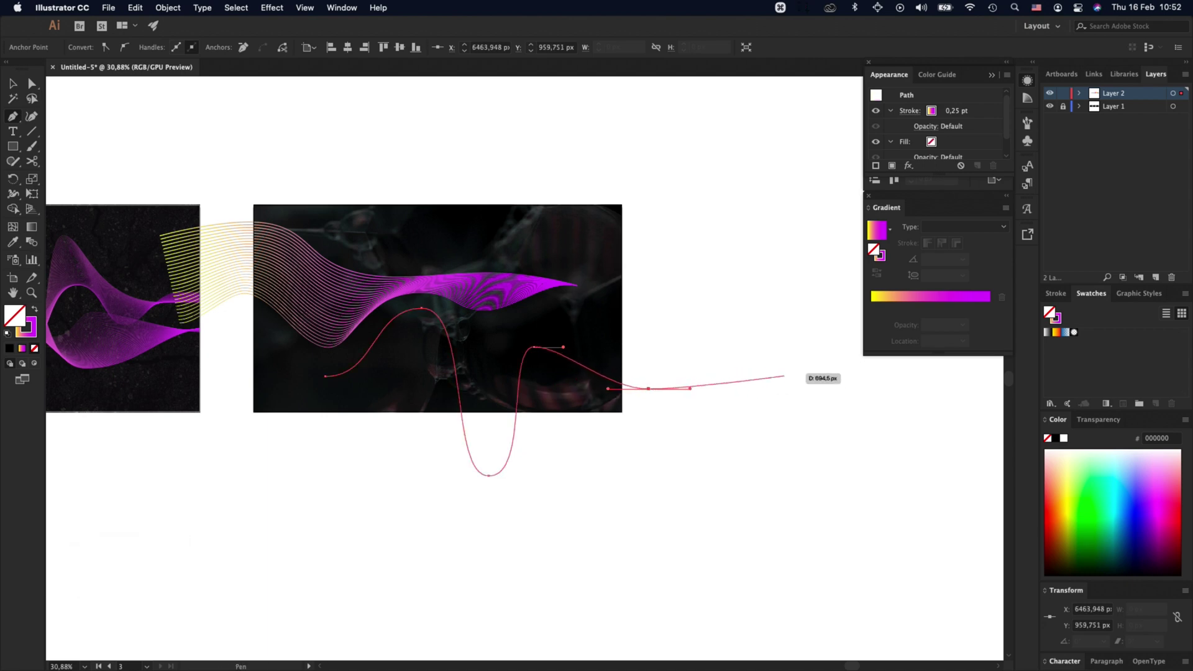
left_click_drag(768, 349, 799, 349)
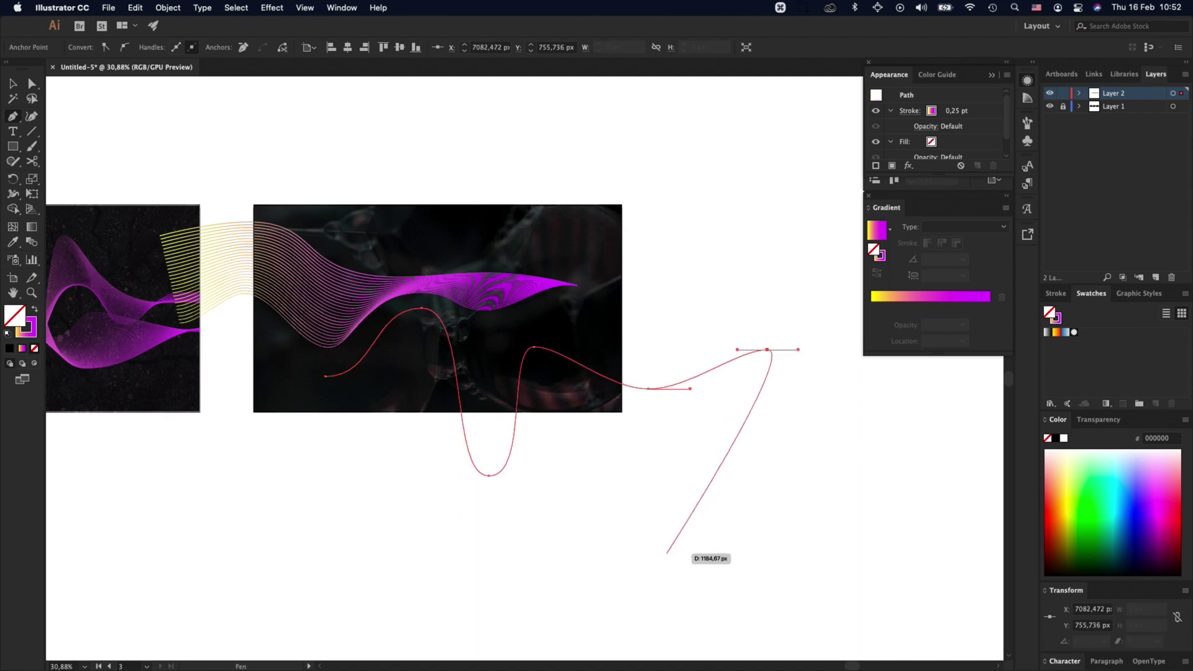
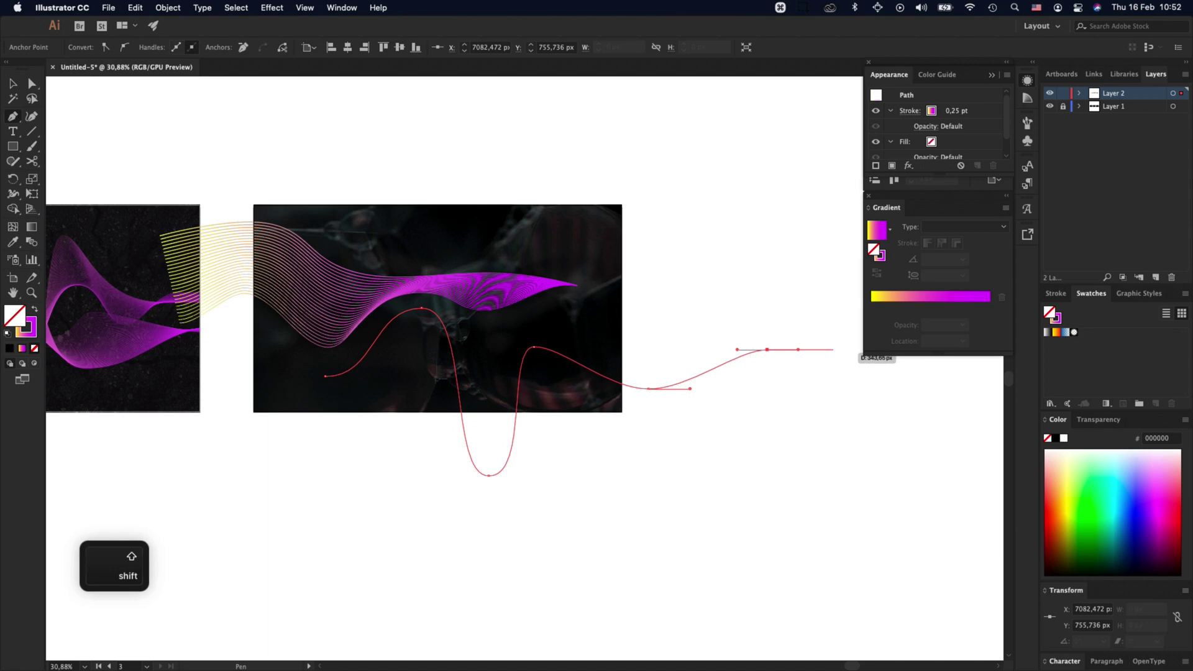
left_click(833, 350, "shift")
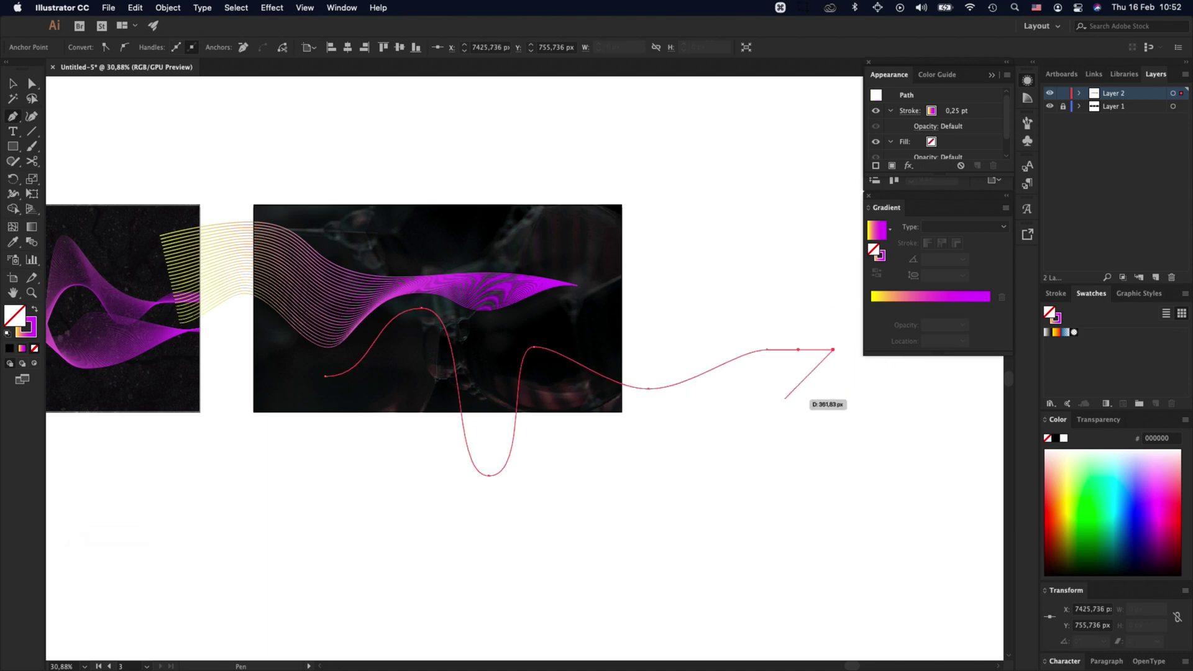
key("Return")
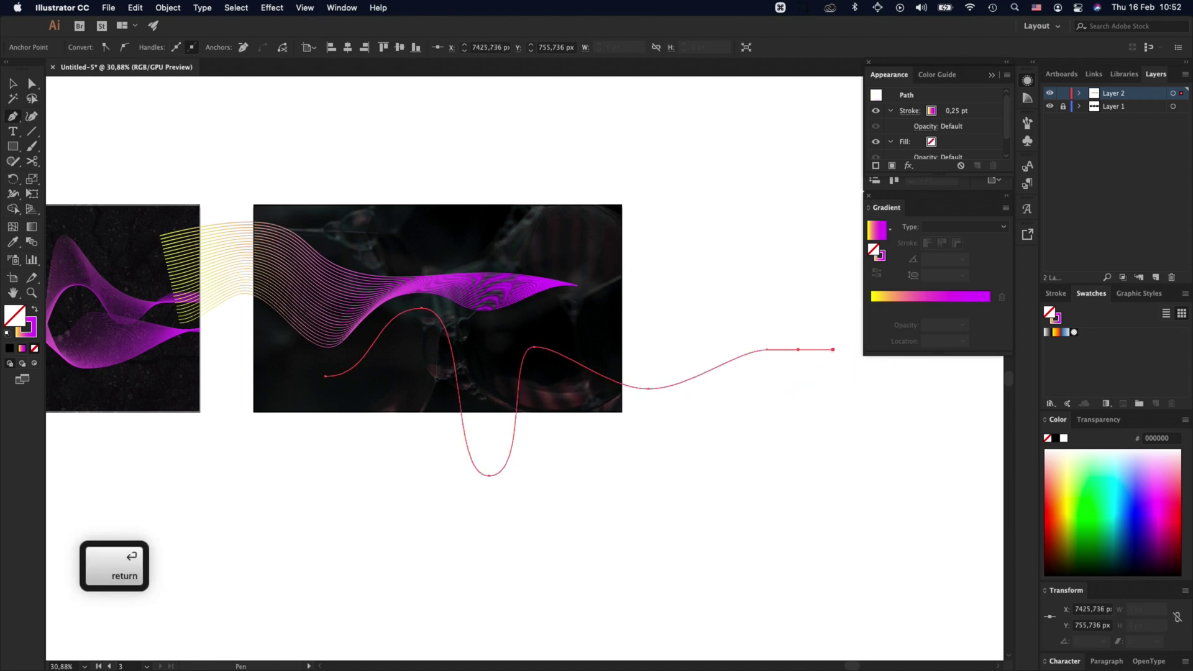
key("Escape")
left_click(753, 411)
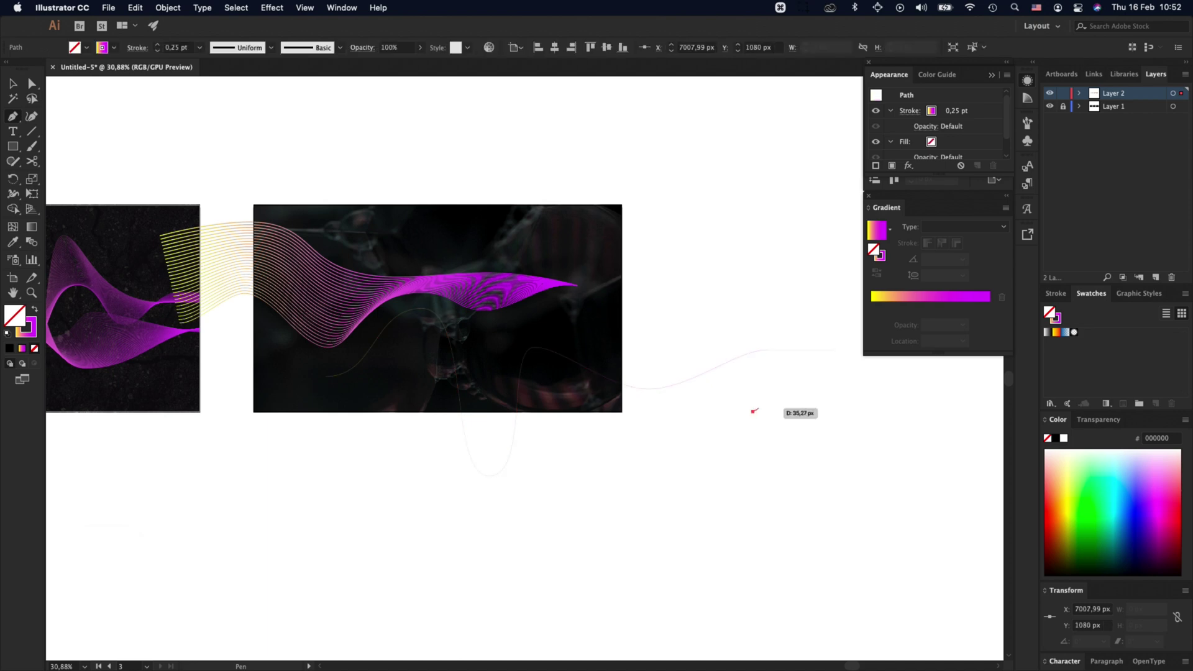
key("super+z")
key("v")
left_click(759, 409)
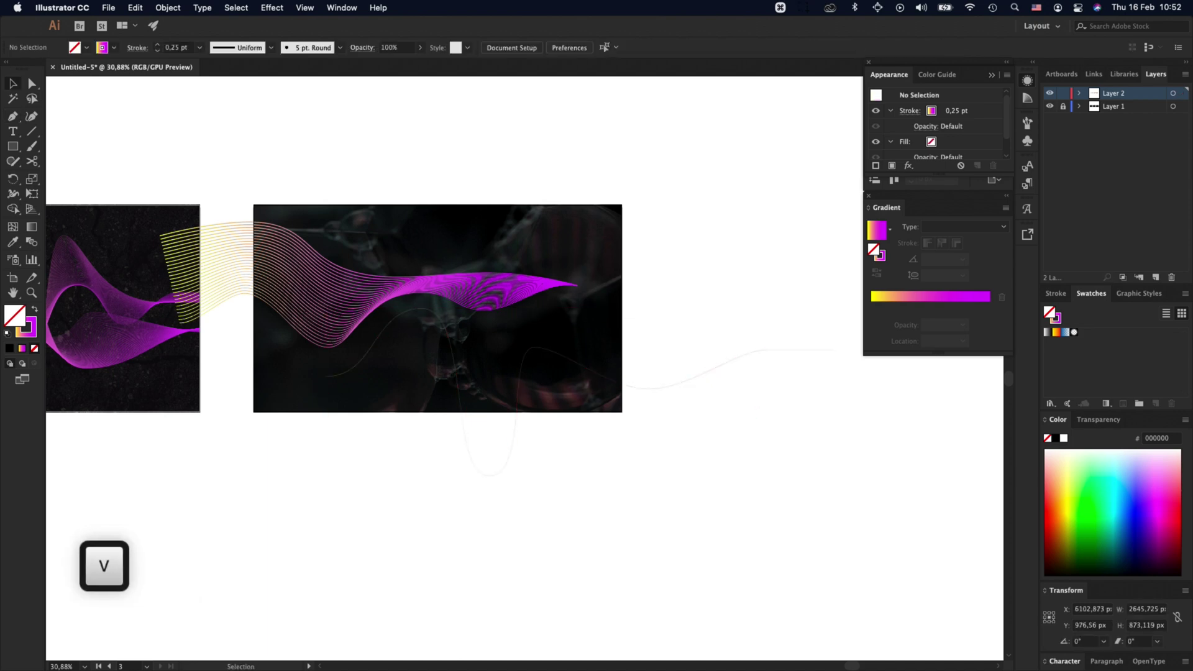
Step: Scale the wave path proportionally down to about 1784 × 589 px, shift it slightly left, and deselect it
left_click(704, 374)
left_click_drag(833, 392, 668, 392)
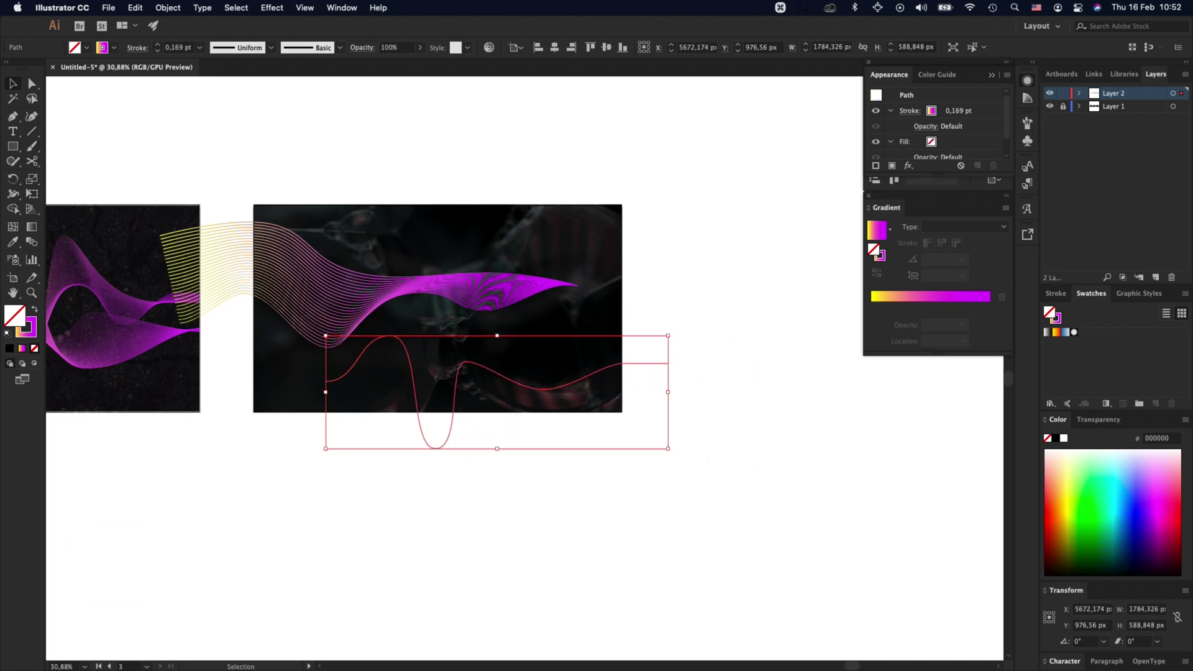
key("super+shift+a")
left_click_drag(453, 415, 439, 415)
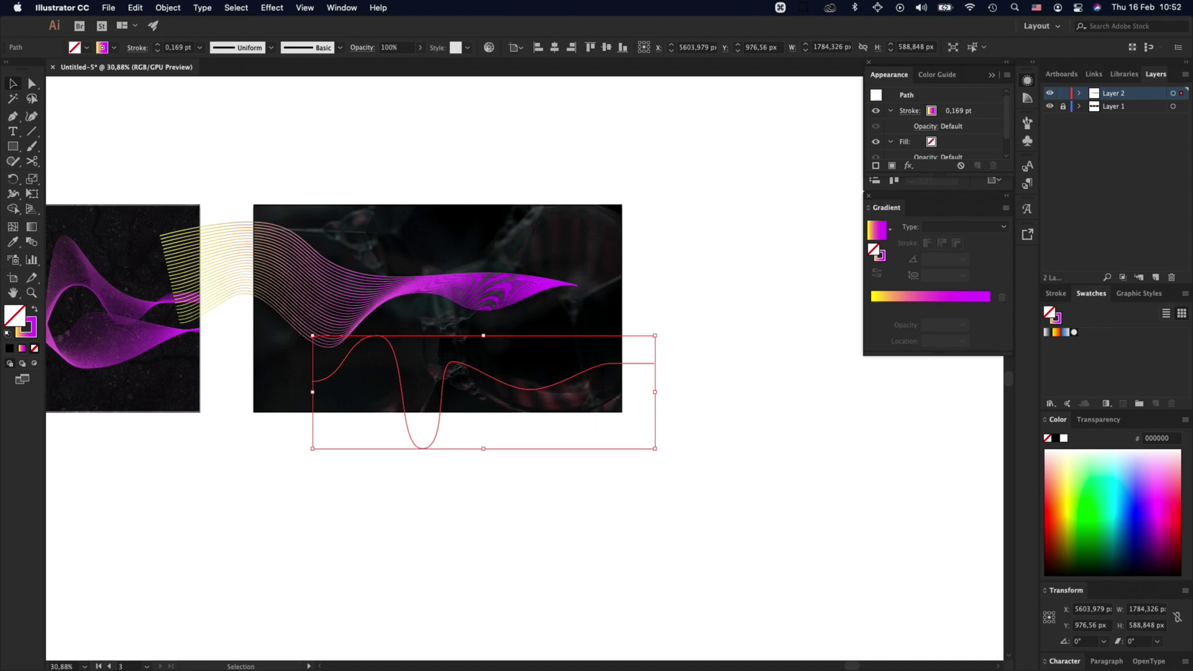
key("super+shift+a")
Step: Duplicate the wave path straight down and flip the copy vertically at less than half its height
left_click_drag(440, 416, 439, 484)
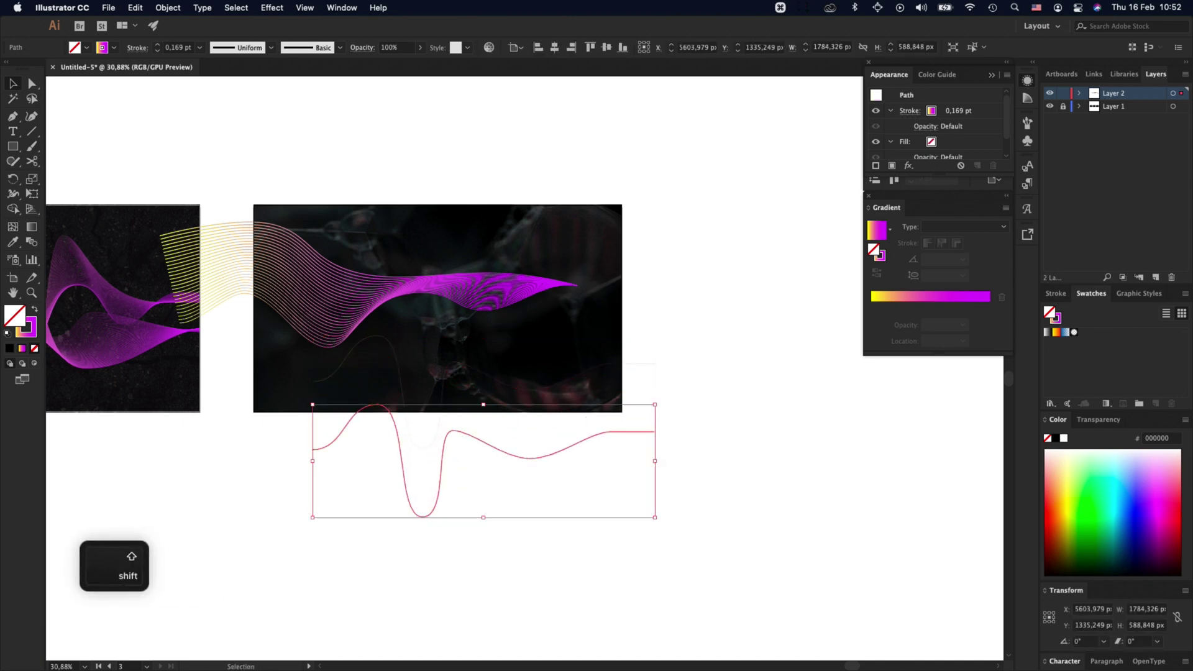
mouse_move(483, 517)
left_mouse_down()
mouse_move(483, 353)
mouse_move(507, 439)
mouse_move(487, 445)
mouse_move(505, 487)
left_mouse_up()
Step: Reshape the flipped copy by raising its right crest, lowering its left trough, and pulling its left endpoint outward to widen it
key("a")
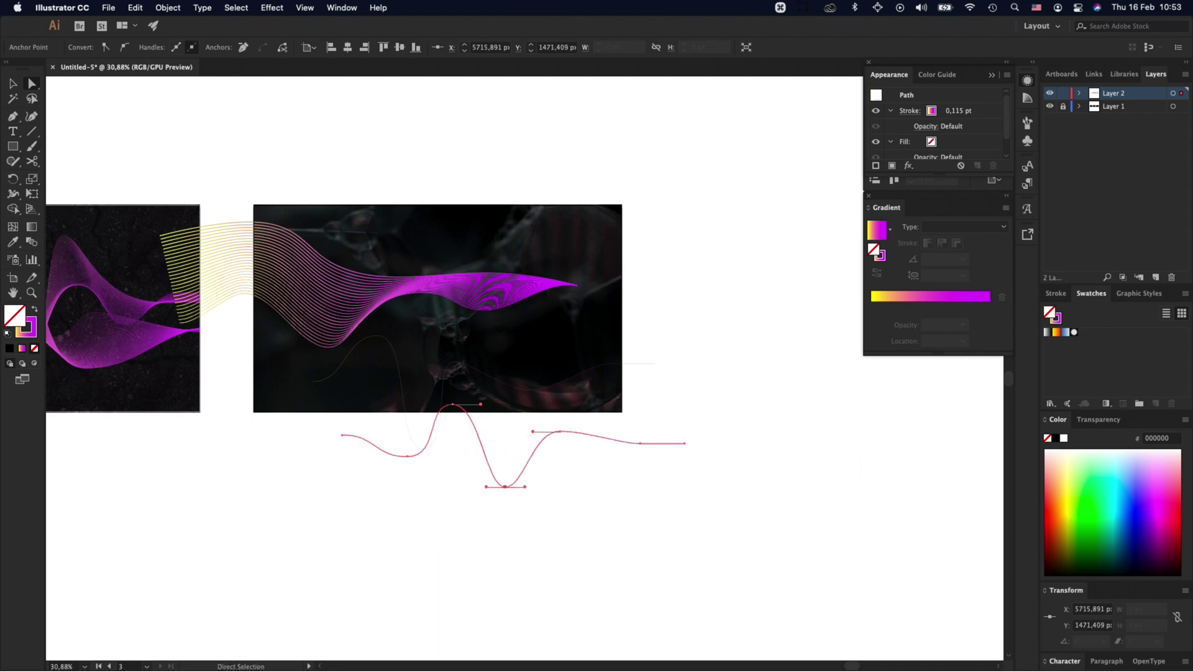
mouse_move(560, 431)
left_mouse_down()
mouse_move(578, 410)
mouse_move(565, 405)
left_mouse_up()
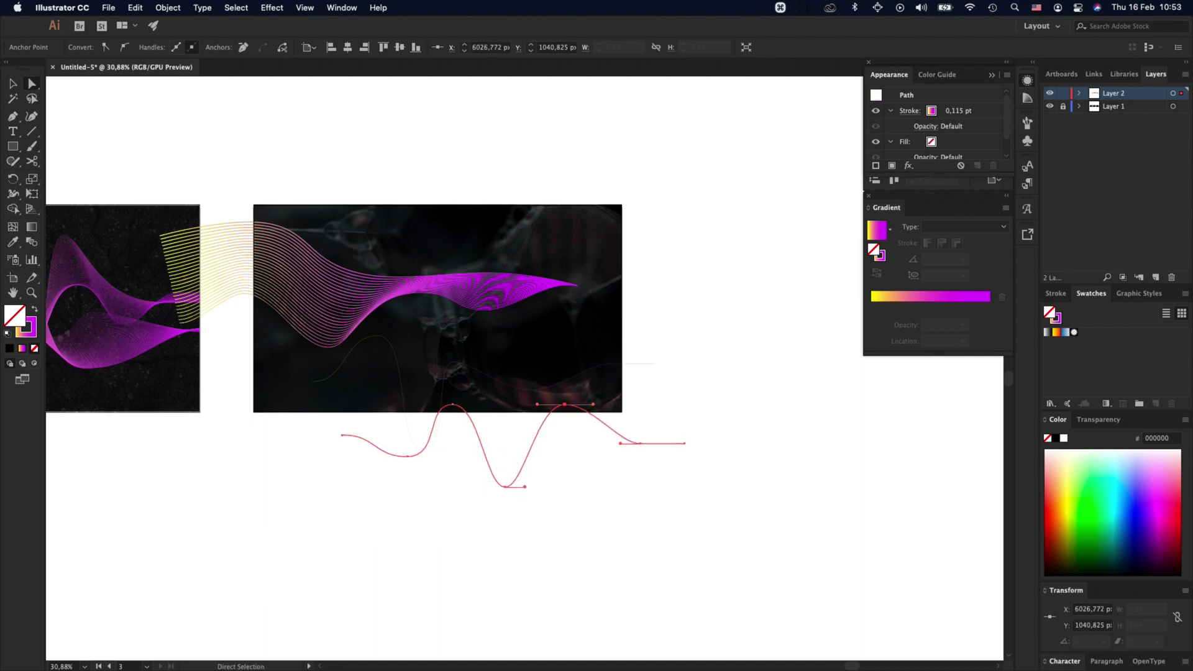
left_click_drag(407, 456, 385, 487)
left_click_drag(342, 436, 261, 436)
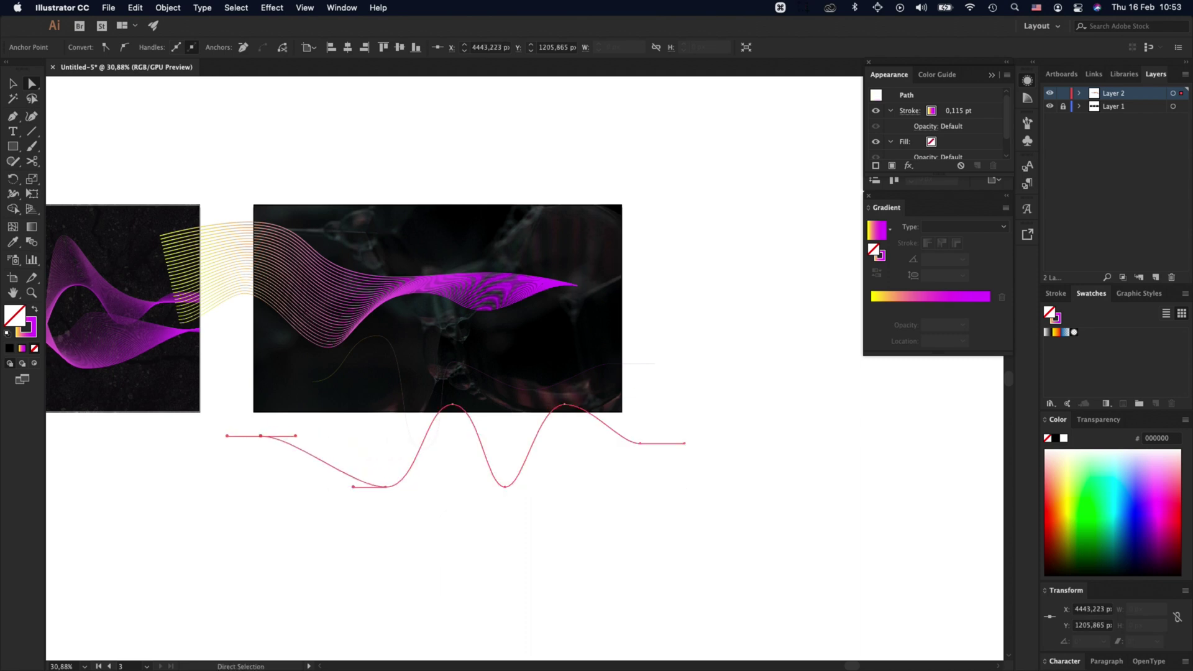
Step: Move the reshaped copy right and up so its left endpoint meets the original wave path's left endpoint
key("v")
left_click_drag(496, 481, 548, 463)
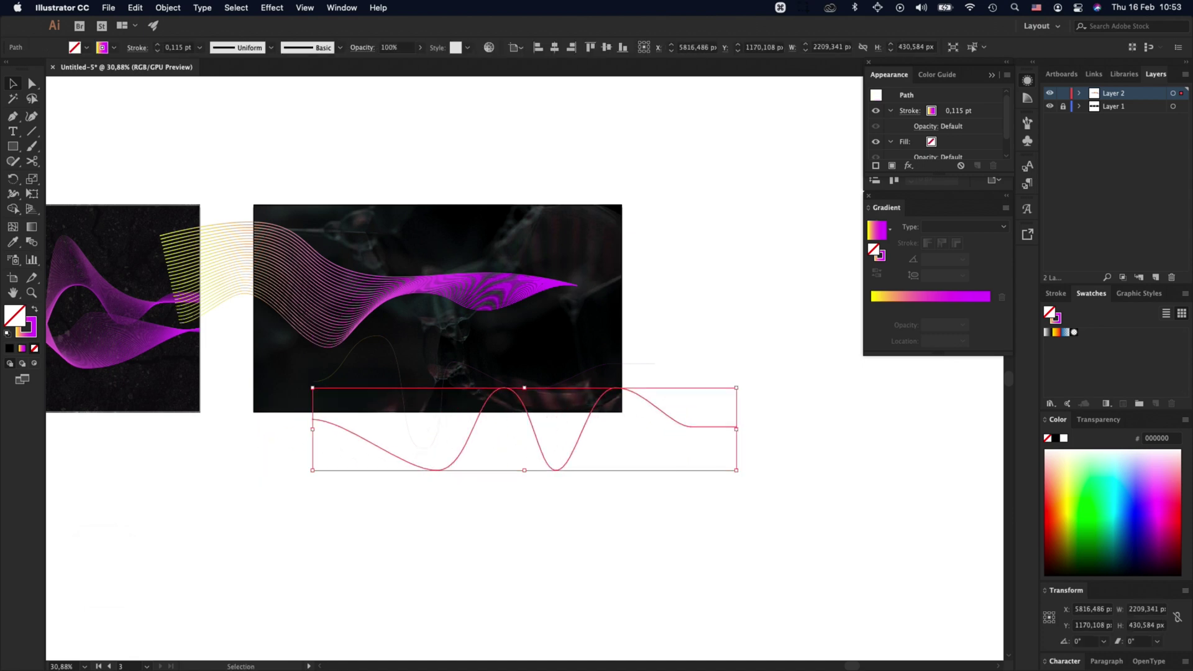
key("a")
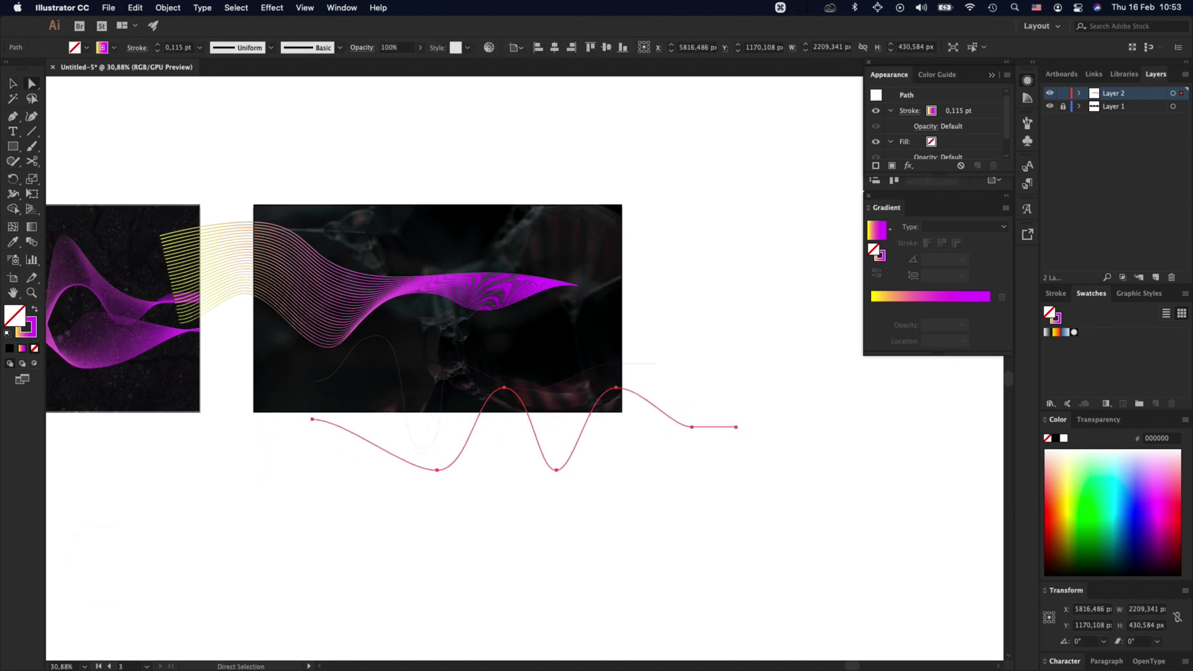
left_click_drag(312, 419, 312, 382)
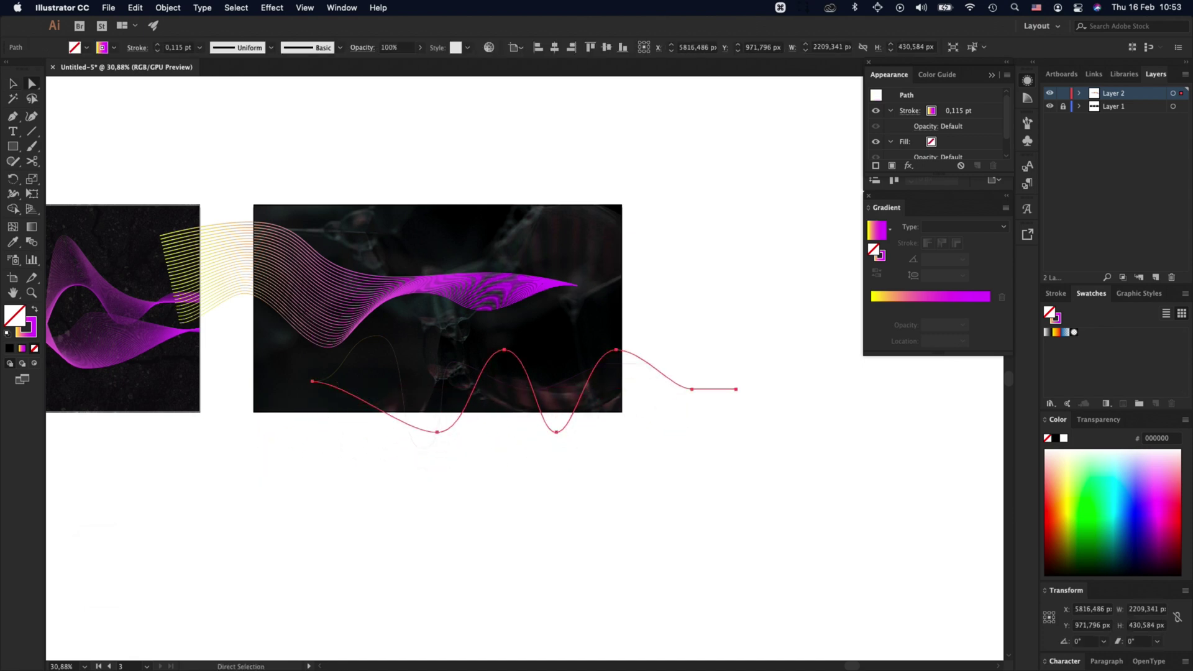
Step: Select both lower wave paths together and make a blend between them
key("v")
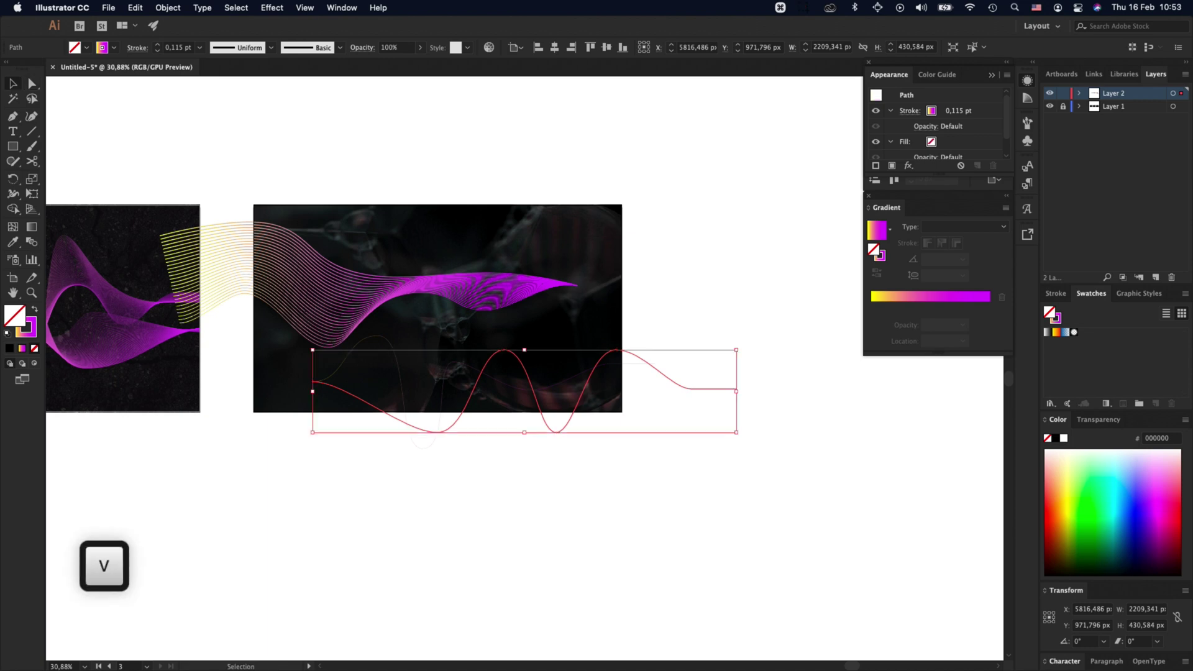
key("shift")
left_click(574, 374, "shift")
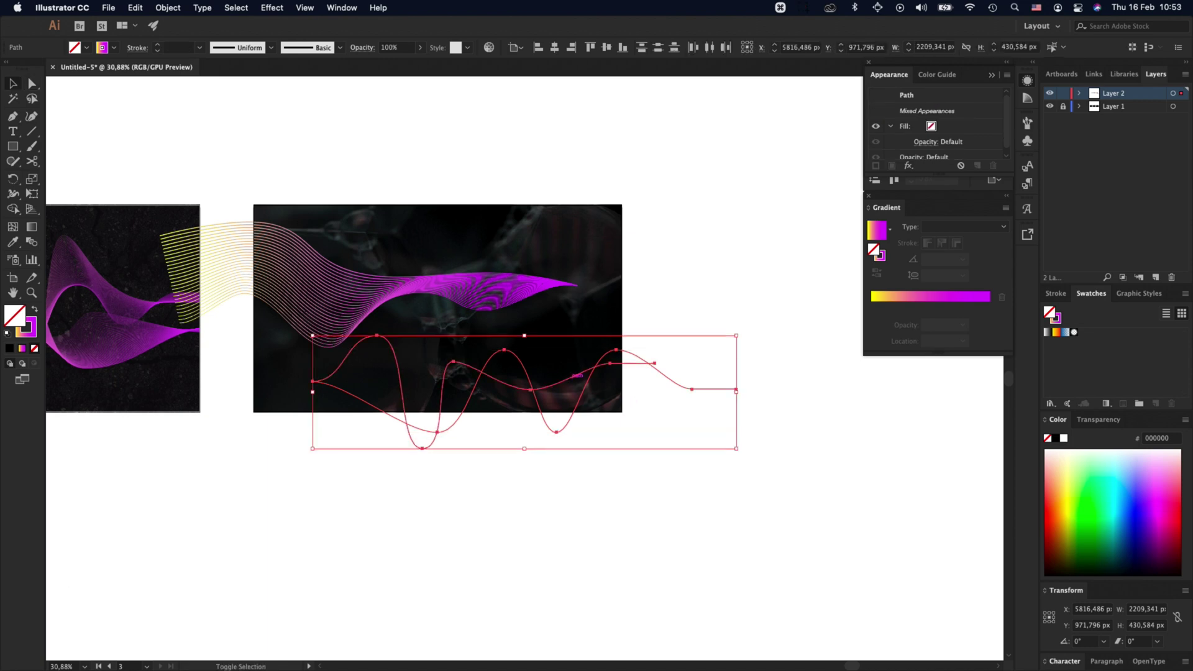
left_click(168, 7)
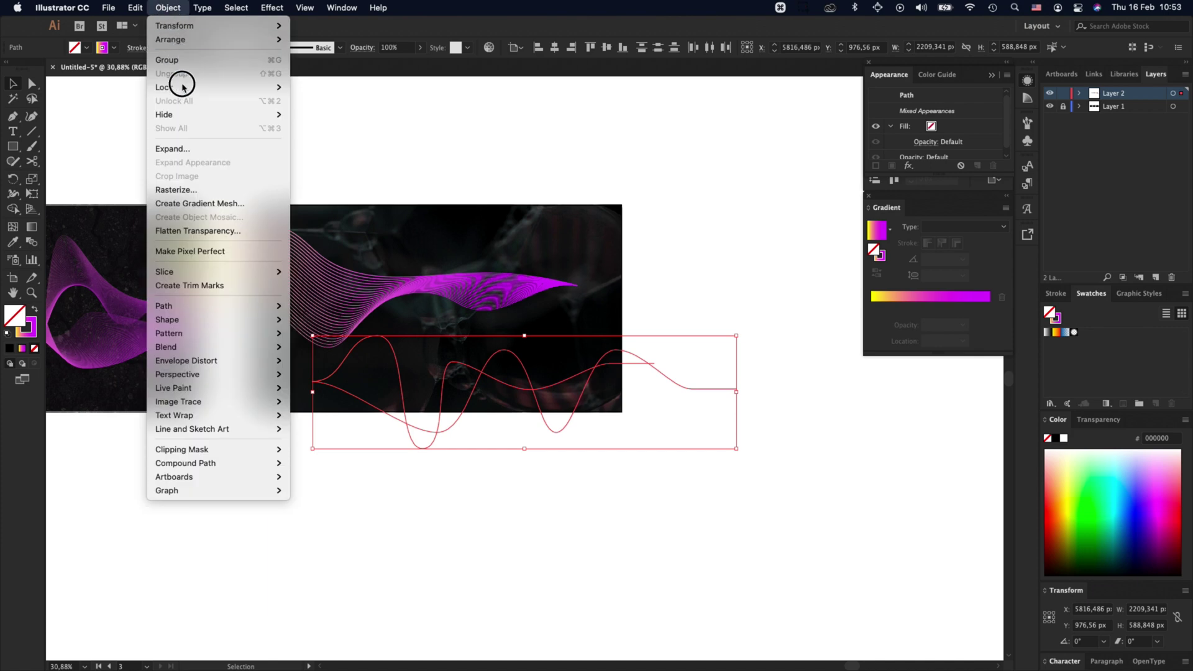
mouse_move(192, 346)
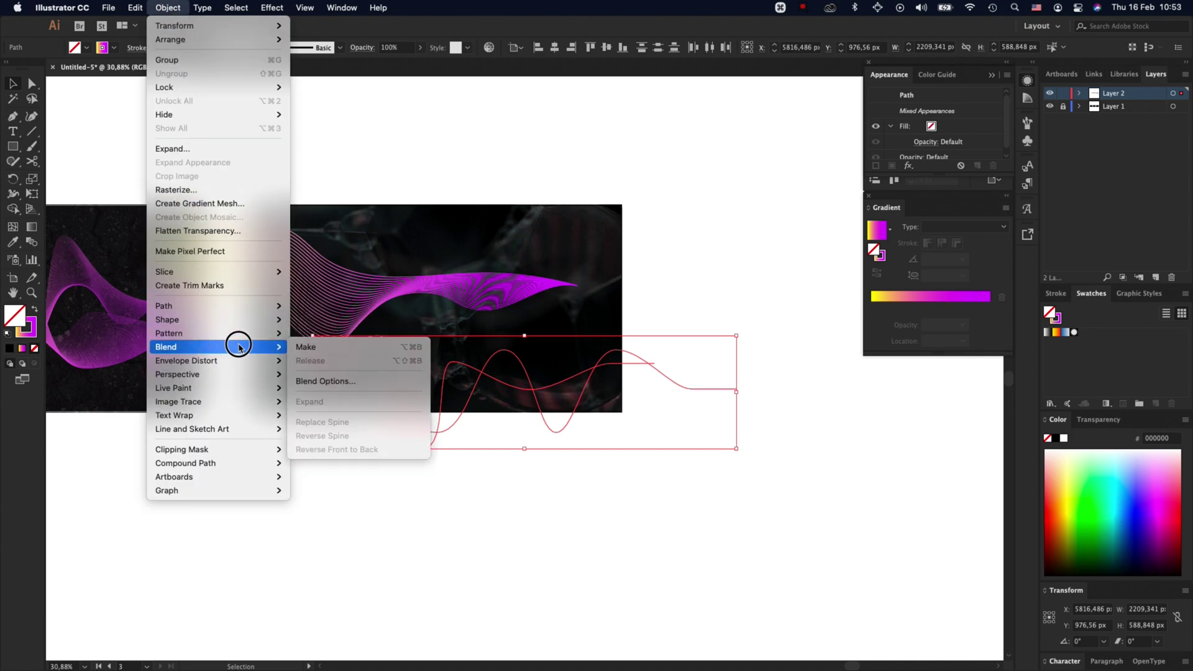
left_click(326, 345)
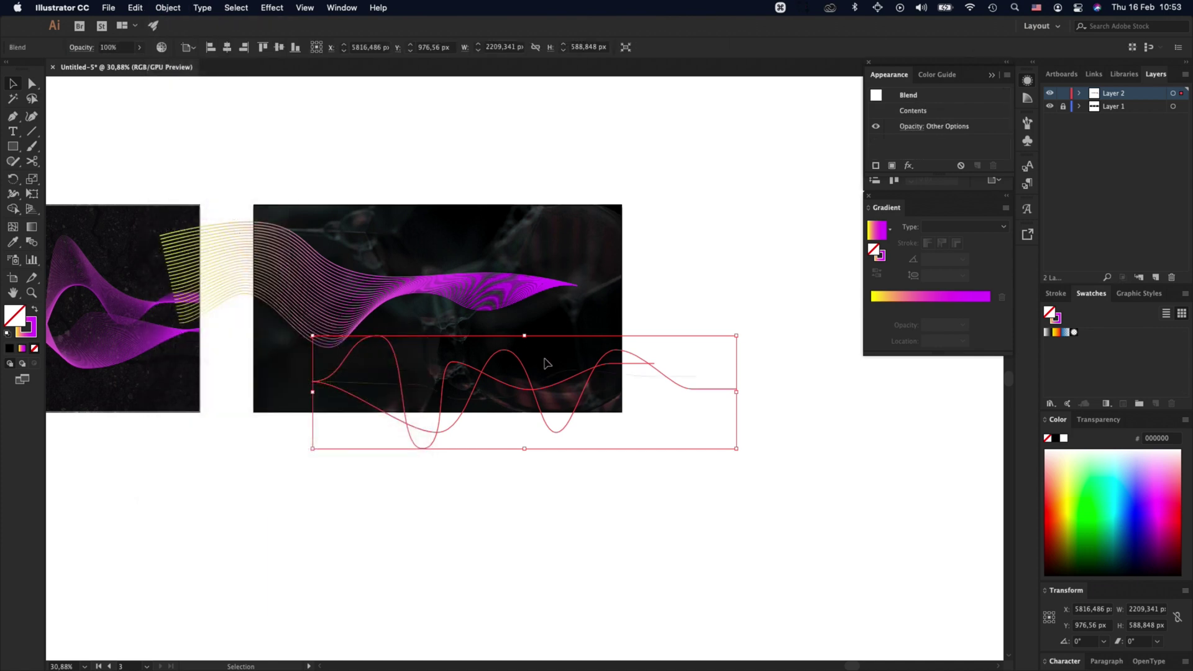
Step: Set the new blend's spacing to Specified Steps with 35 steps and preview on, and apply it
left_click(180, 8)
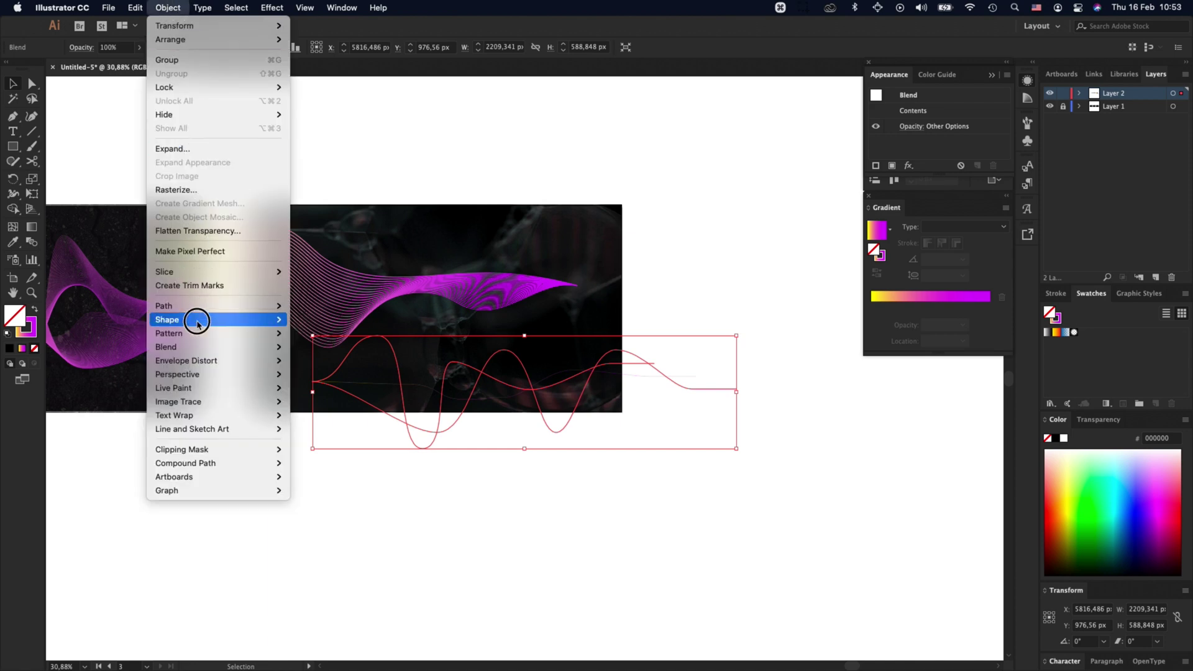
mouse_move(192, 346)
left_click(323, 381)
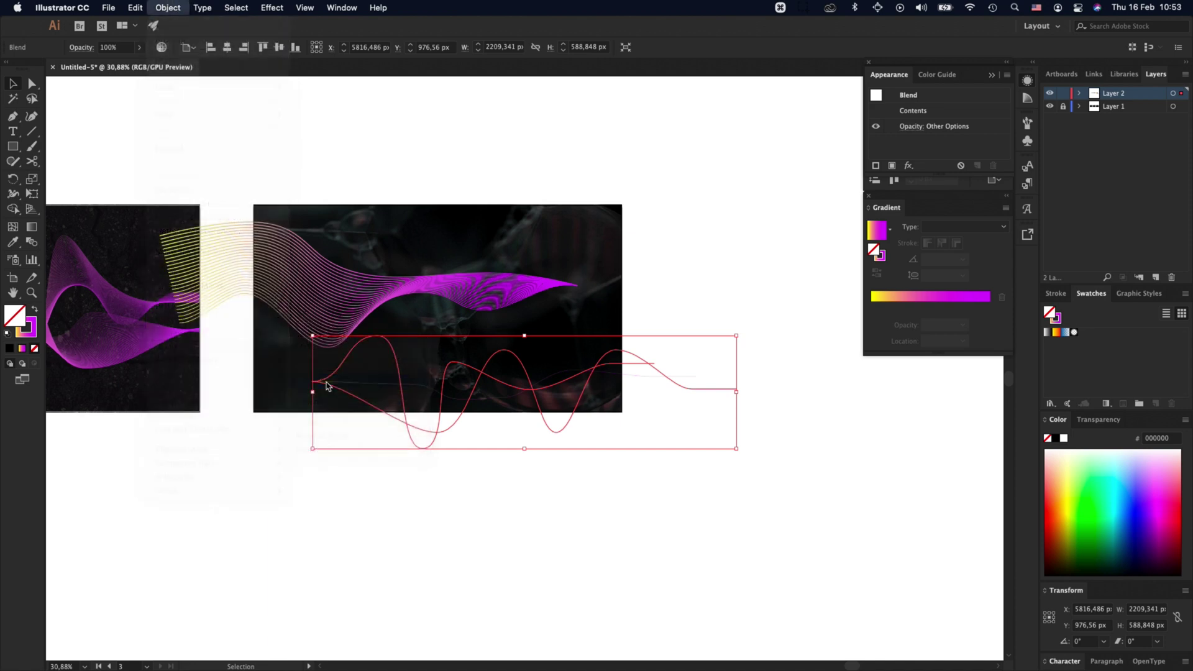
left_click(138, 110)
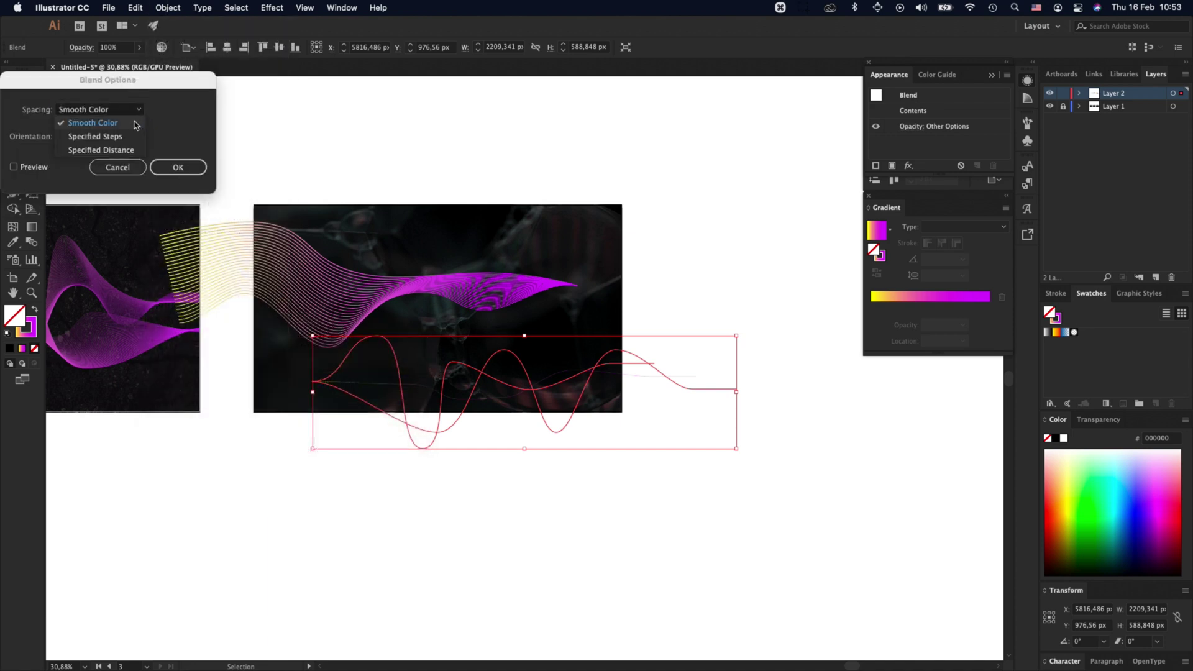
left_click(130, 137)
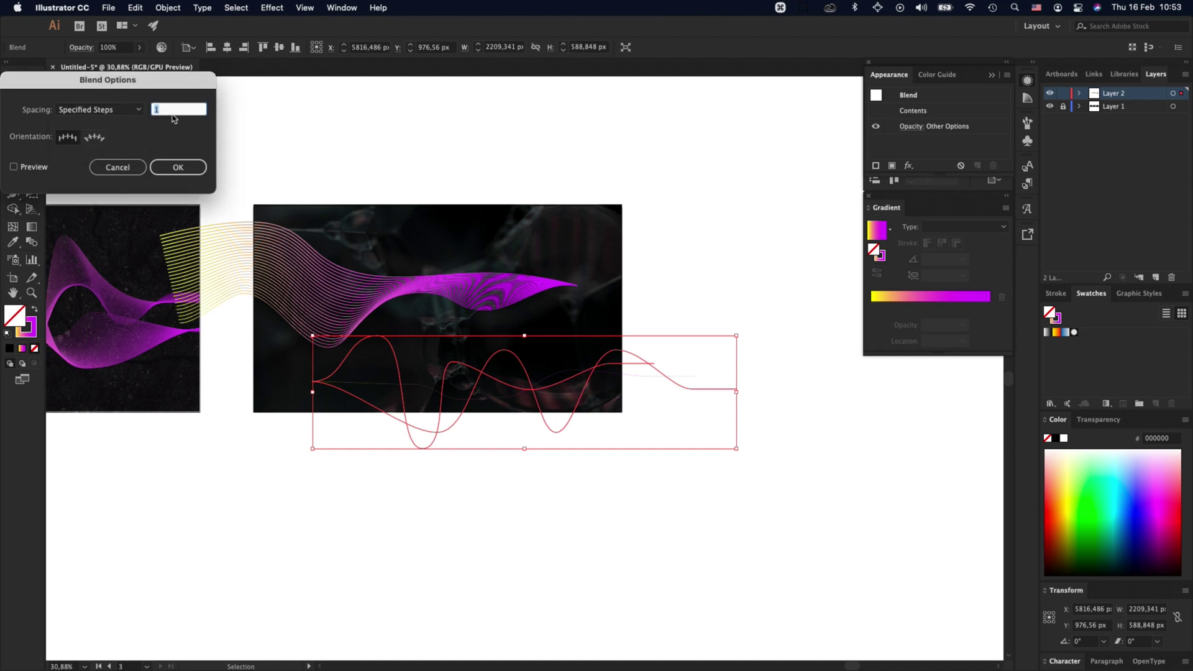
type("35")
left_click(14, 167)
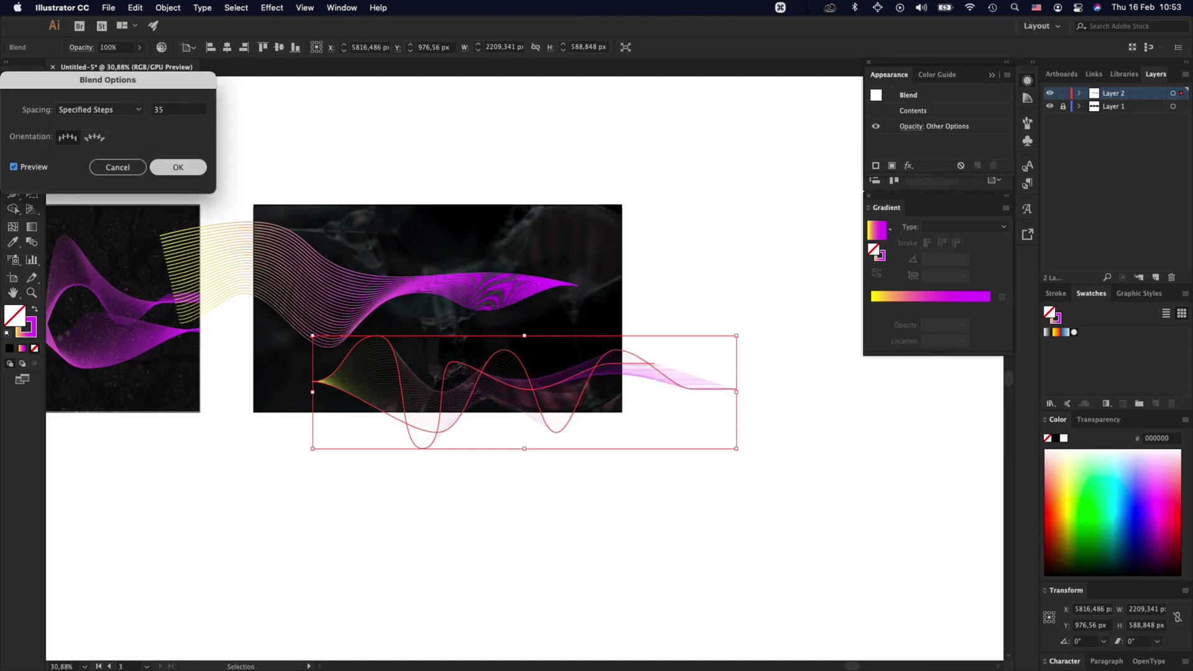
key("Return")
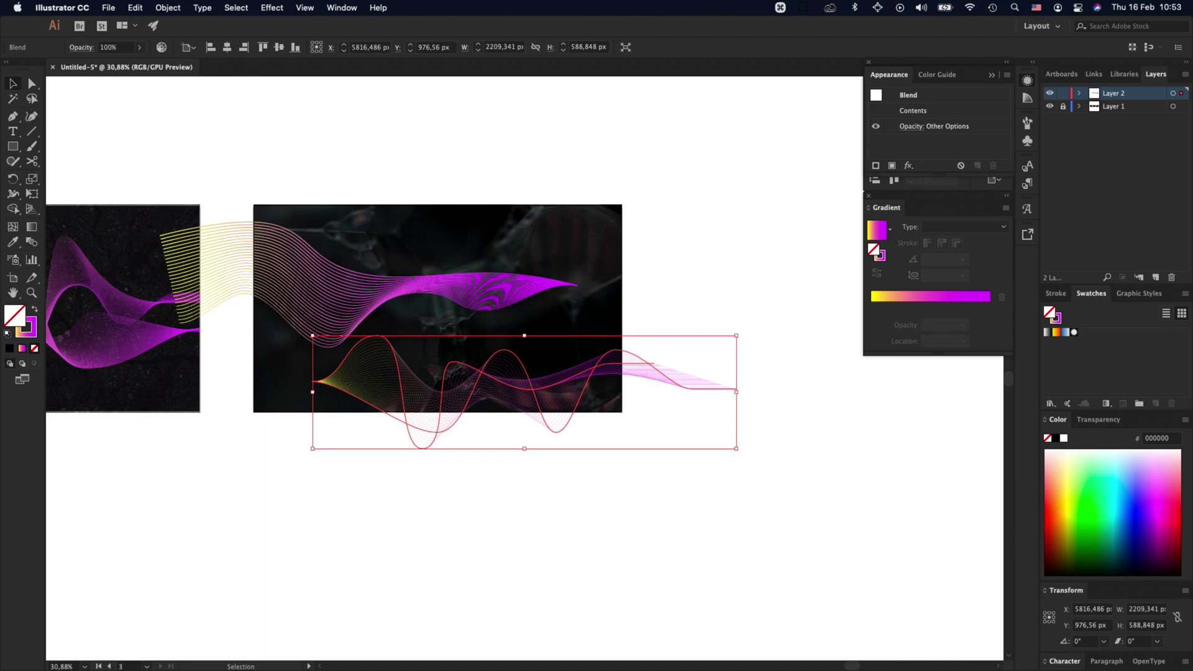
Step: Move the lower wave blend up and right and flatten it to a height of about 465 px
left_click(547, 498)
left_click_drag(549, 385, 586, 357)
left_click(578, 473)
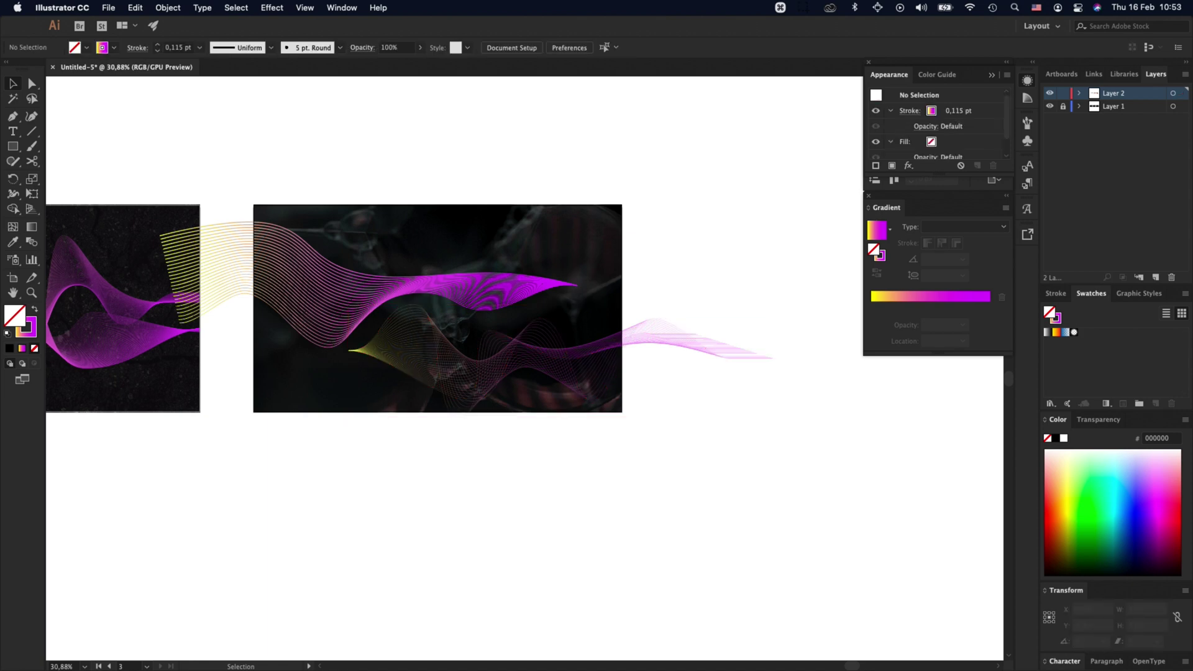
left_click(581, 385)
left_click_drag(561, 418, 606, 378)
left_click(571, 438)
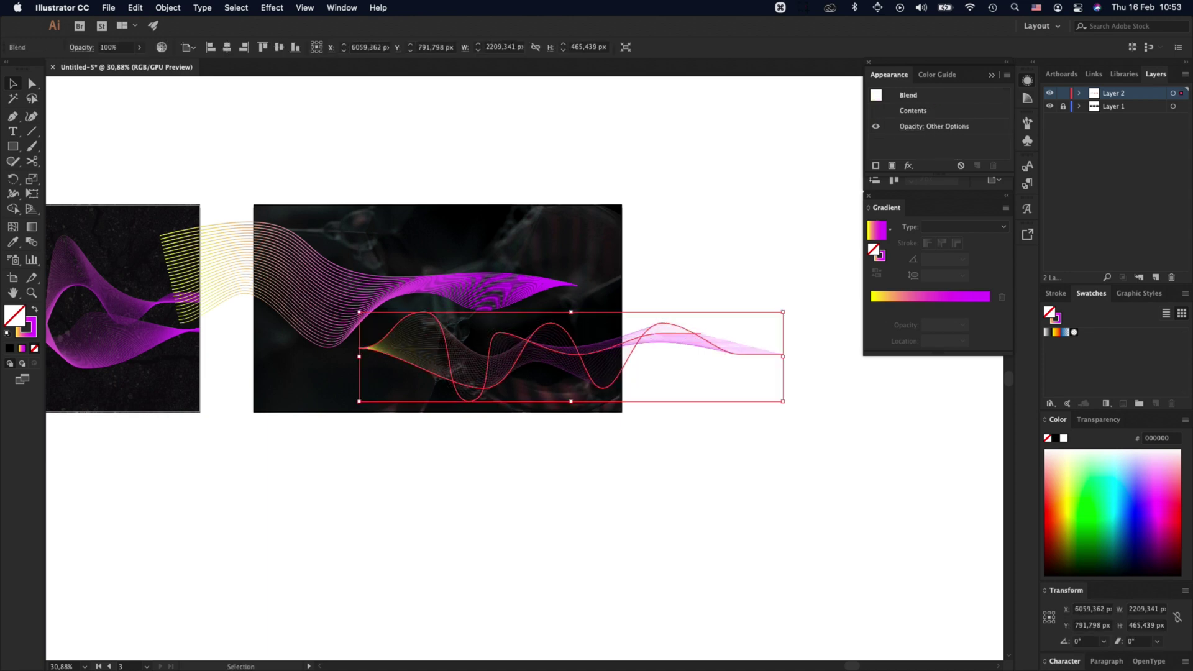
Step: Stretch the lower blend to about 2821 px wide and move it left so it starts just inside the third artboard's left edge
left_click_drag(783, 356, 900, 356)
left_click(715, 435)
left_click_drag(667, 374, 588, 376)
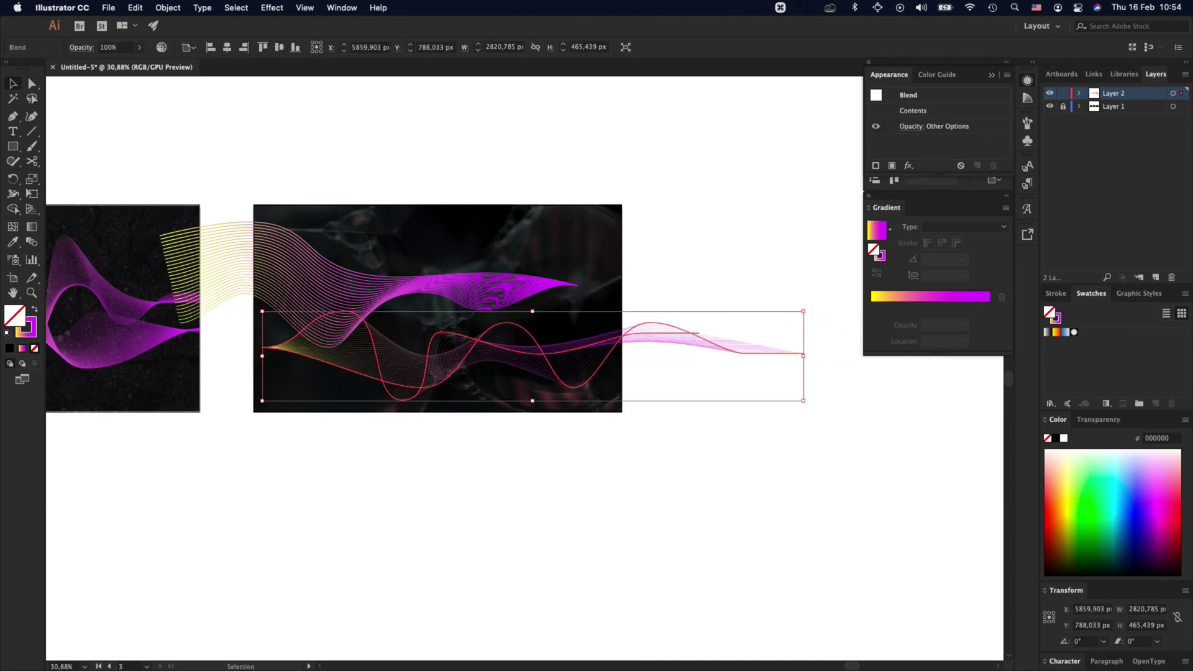
left_click(634, 445)
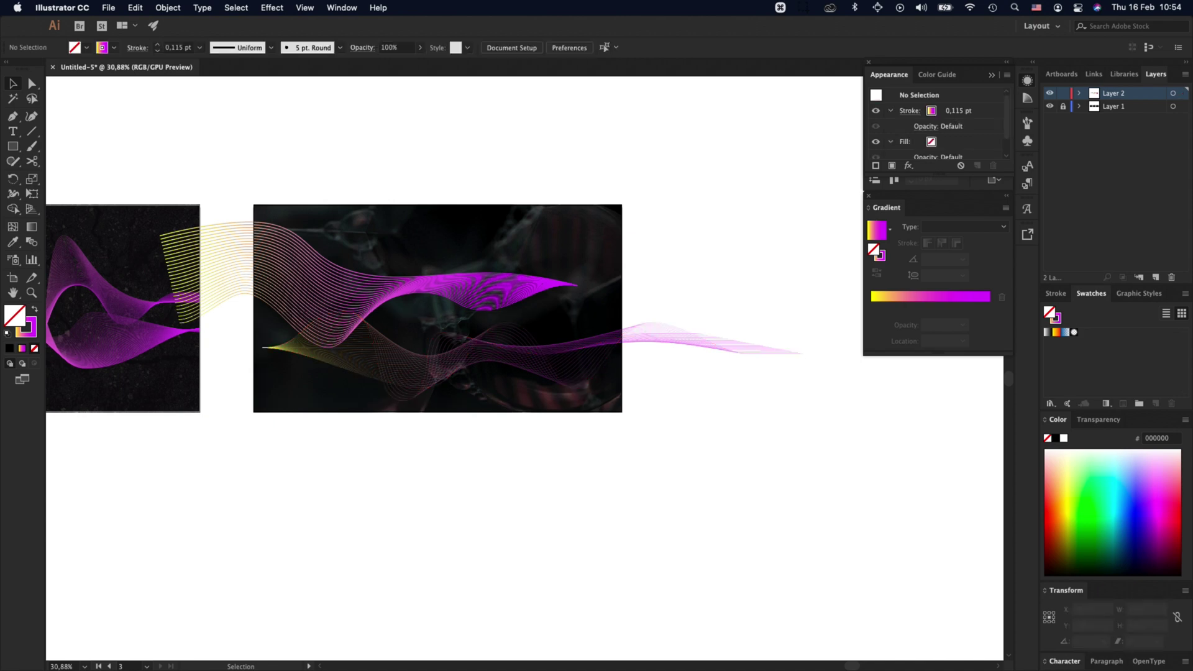
Step: Isolate the lower blend and reshape its upper wave path, shifting the middle crest right and lowering the trough that follows it
key("z")
left_click(561, 362)
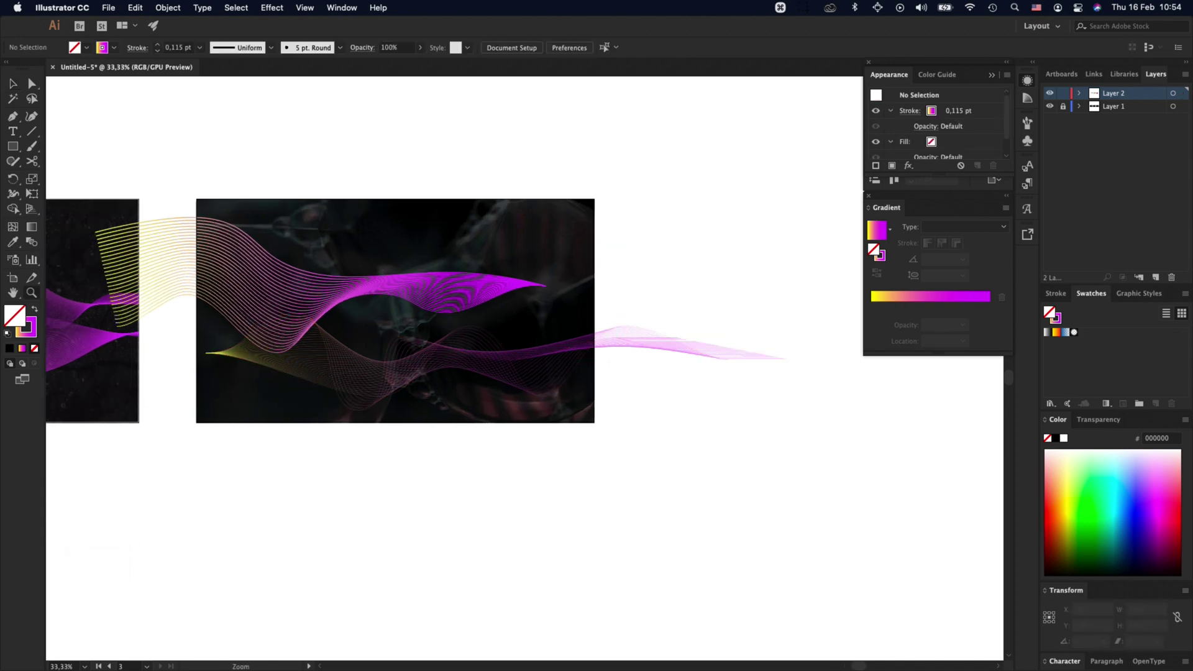
left_click(563, 363)
key("v")
key("space")
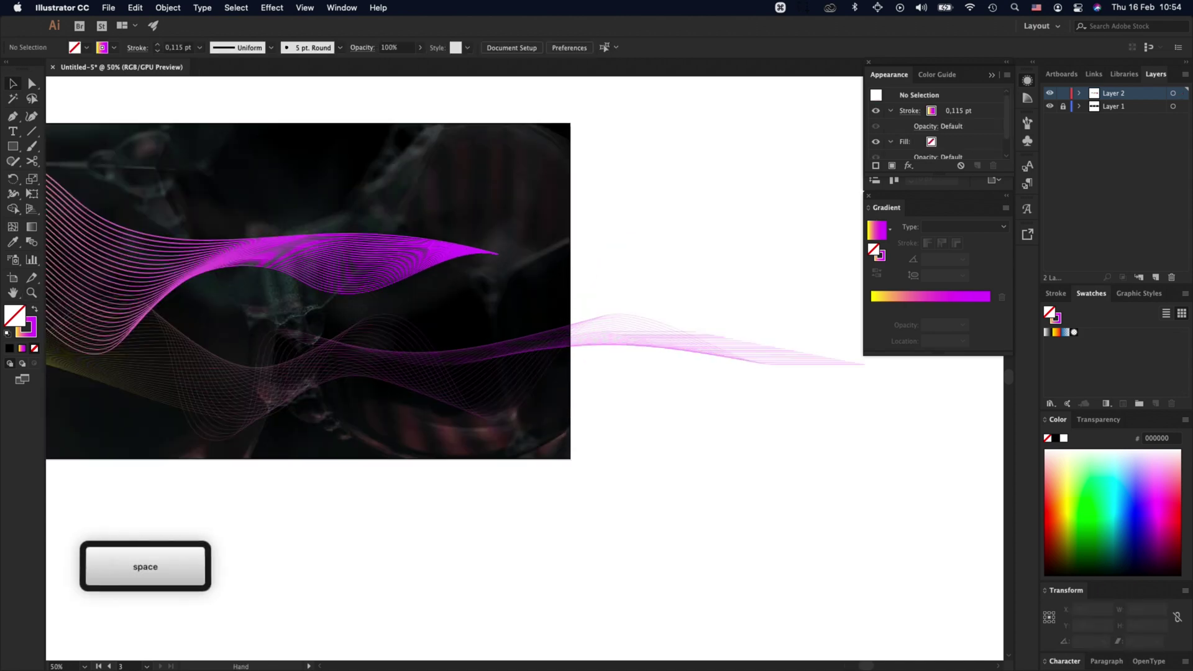
left_click_drag(562, 363, 727, 360)
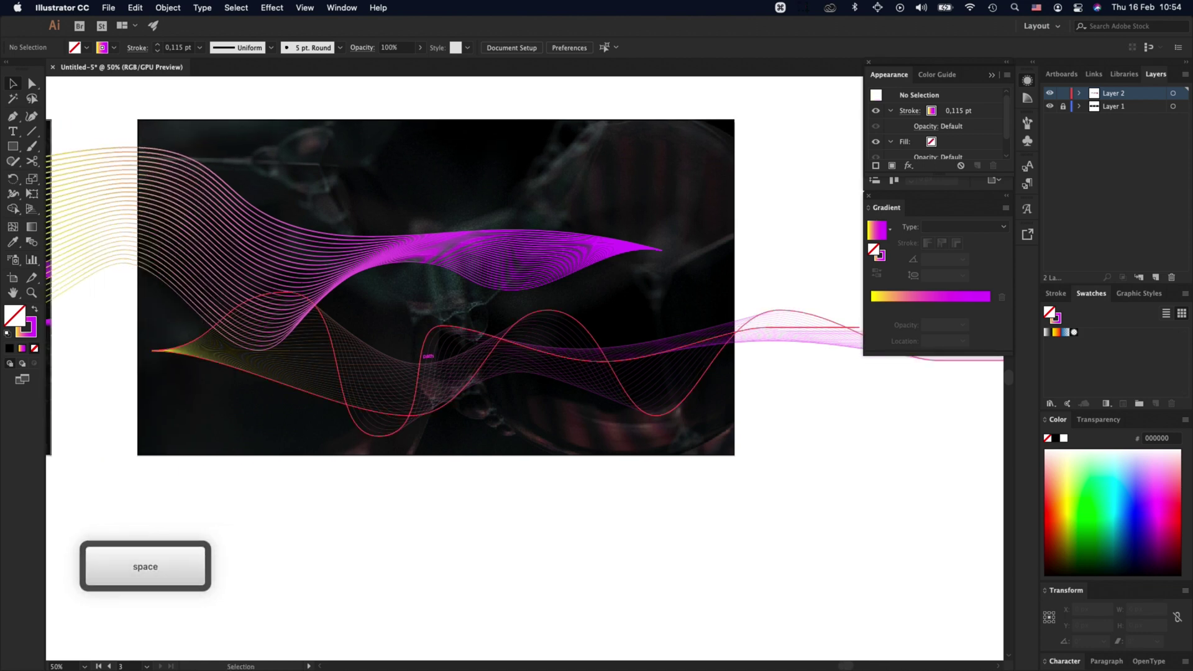
left_click(422, 354)
double_click(422, 354)
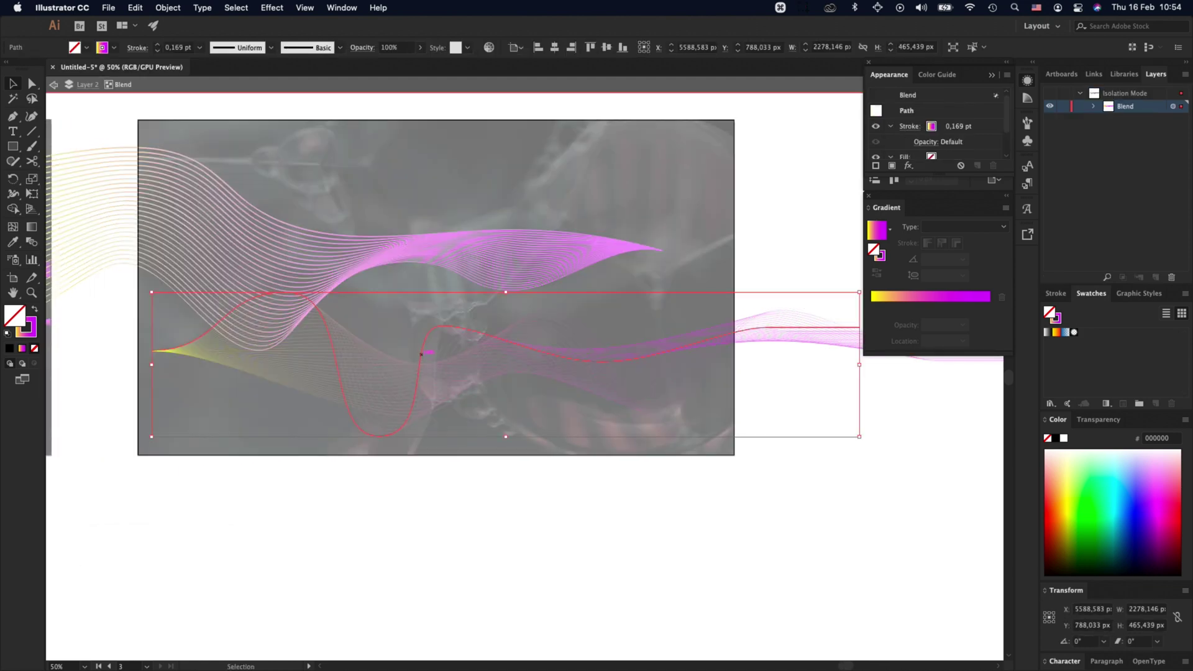
key("a")
left_click_drag(442, 326, 470, 326)
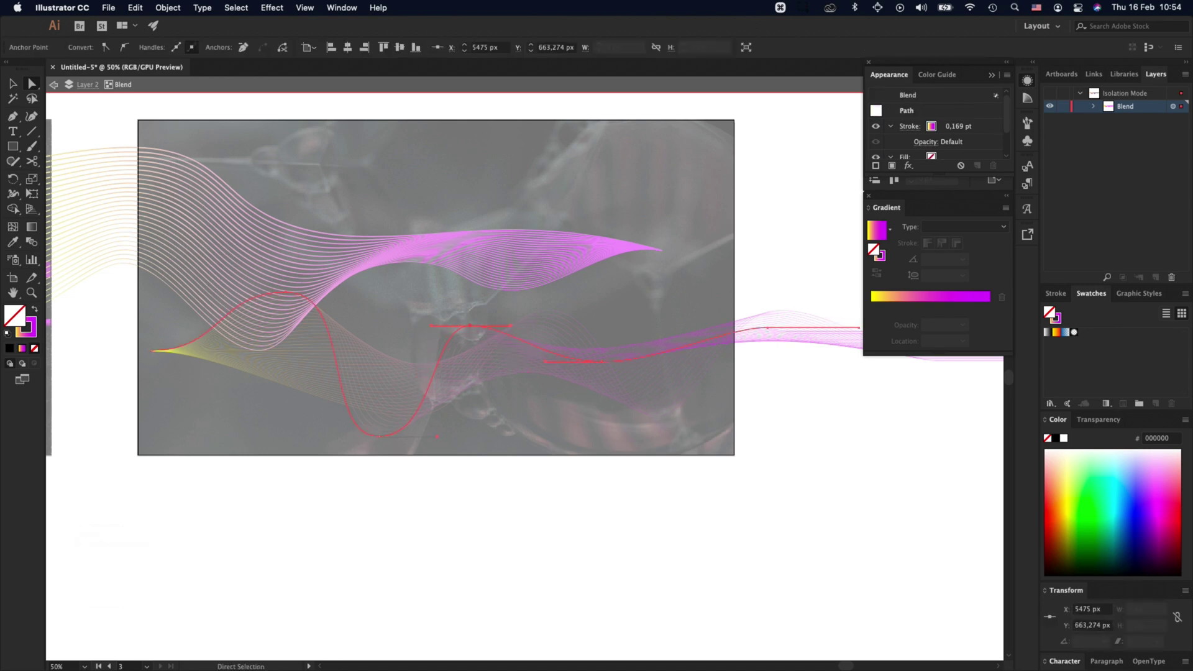
left_click_drag(602, 362, 602, 382)
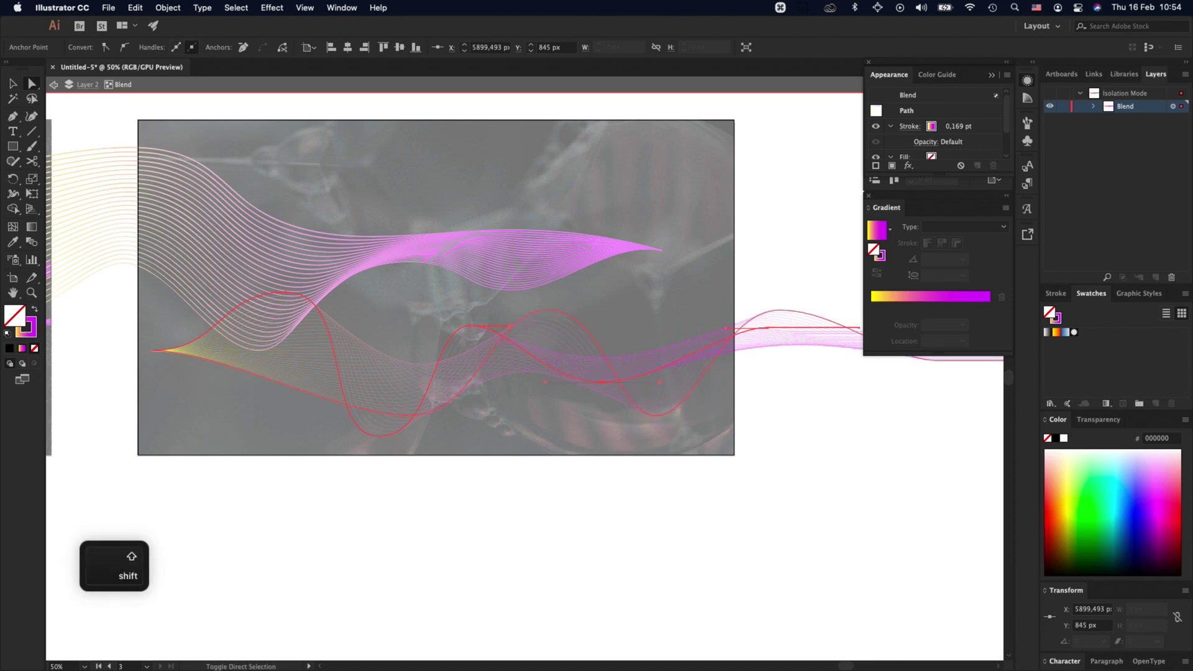
Step: Raise the upper path's first trough and shift it left, lower its first crest, and adjust the handles for a gentler curve
left_click_drag(433, 411, 379, 379)
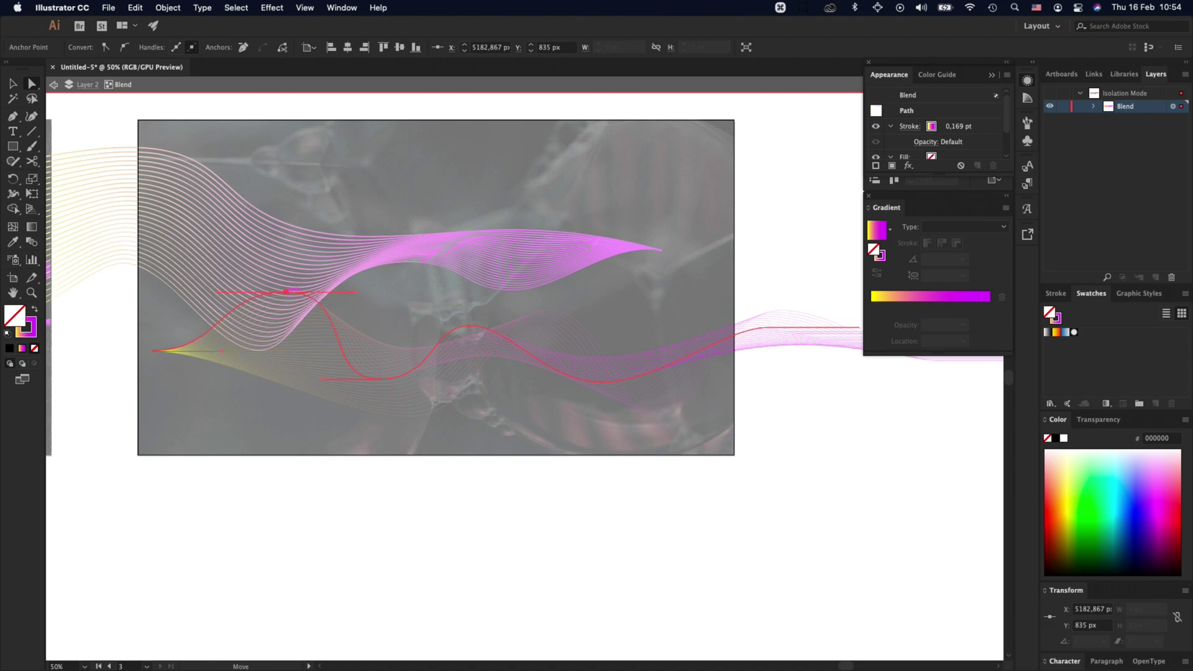
left_click_drag(289, 292, 286, 315)
left_click_drag(322, 380, 343, 379)
left_click_drag(355, 315, 219, 315)
Step: Raise the blend's left endpoints, shift the lower path's first trough left, adjust its starting handle, and exit isolation mode
left_click_drag(151, 351, 152, 332)
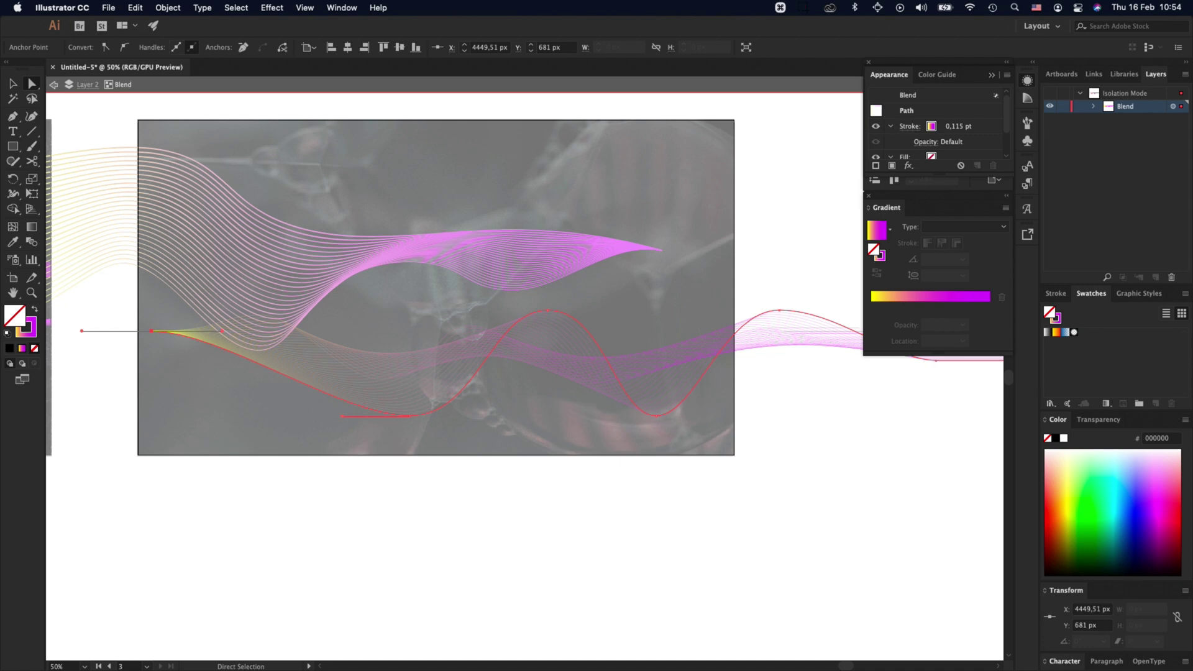
left_click_drag(411, 416, 293, 416)
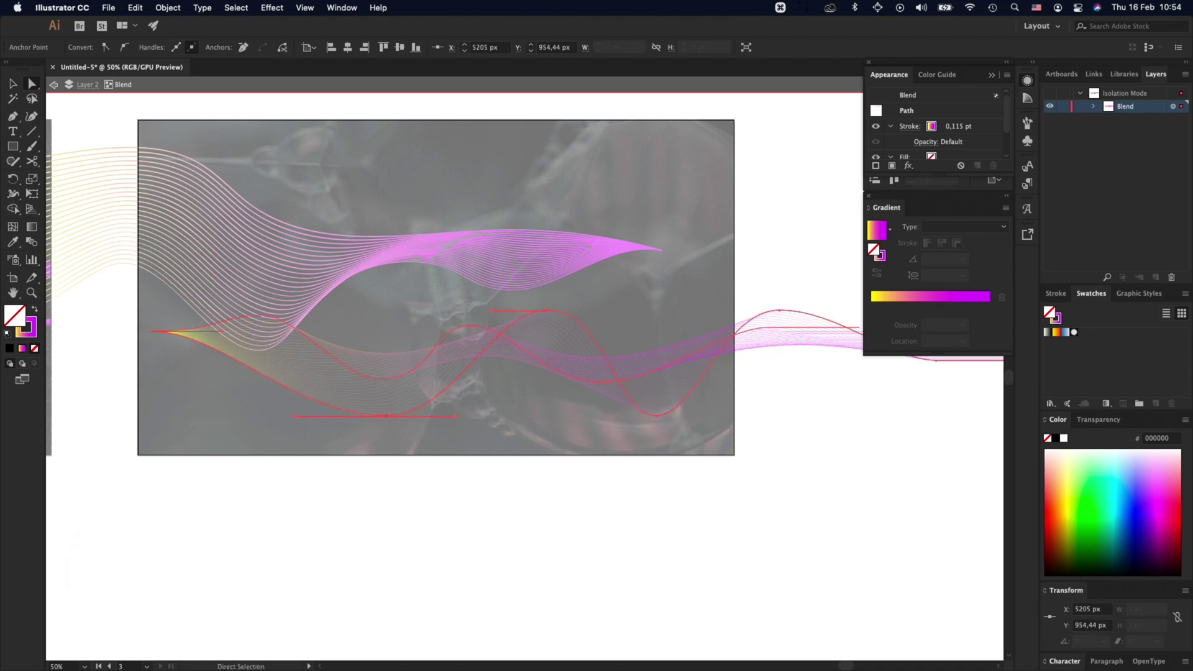
left_click_drag(223, 330, 81, 331)
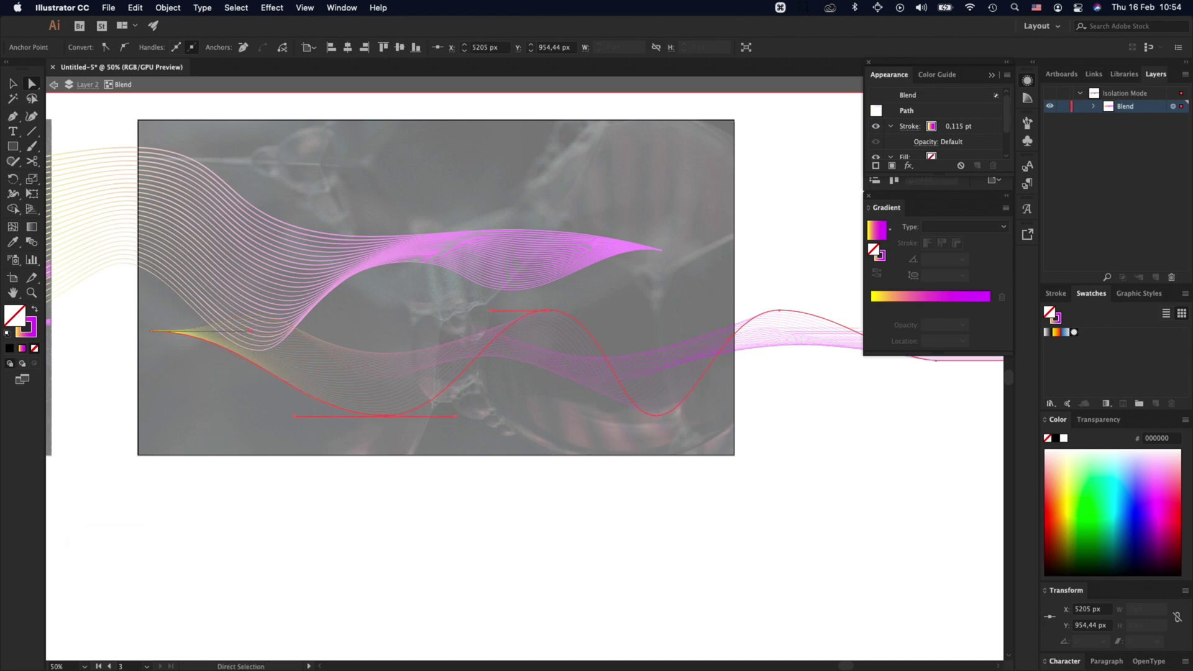
left_click(398, 510)
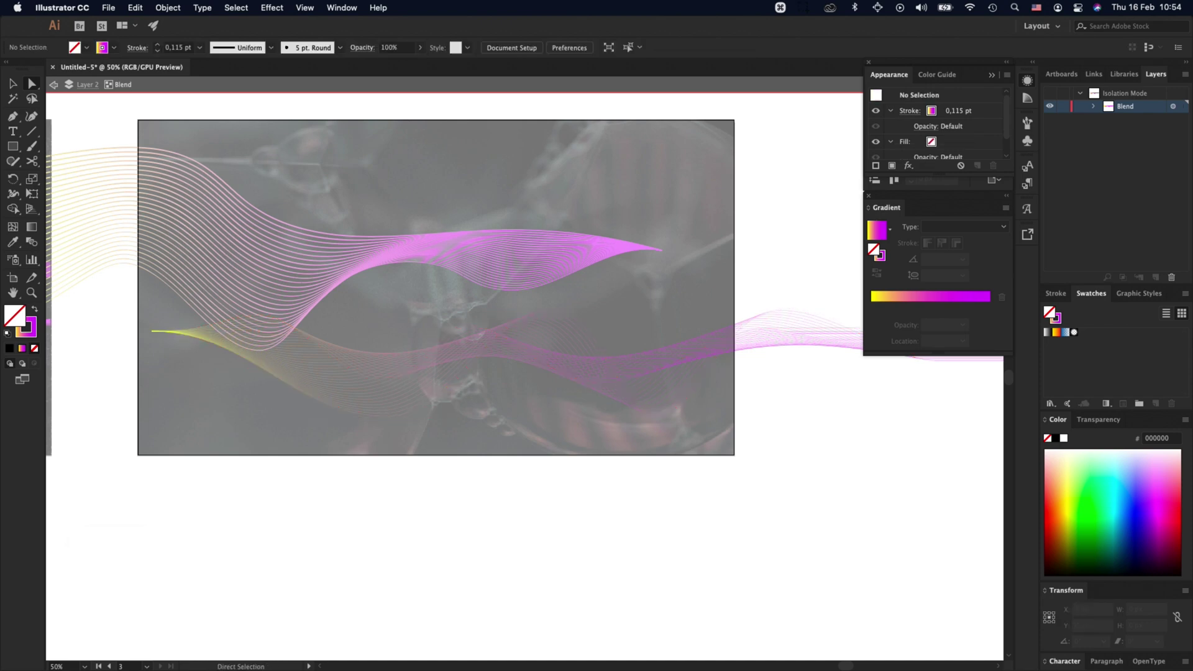
key("Escape")
key("v")
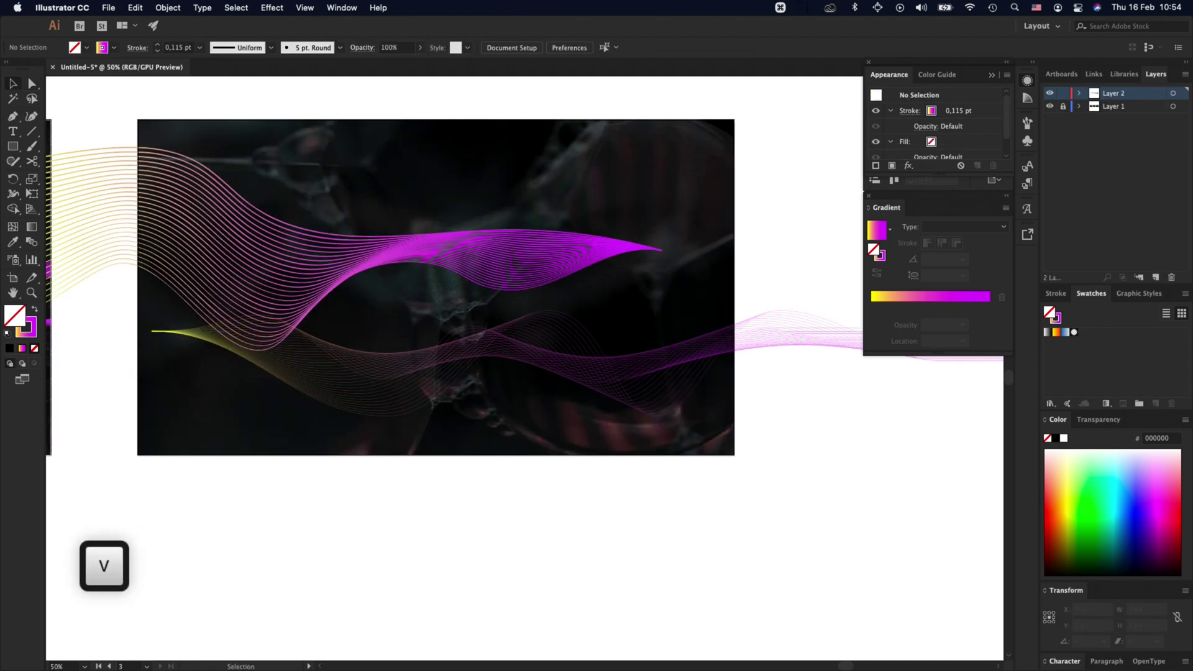
Step: Isolate the lower blend and set its lower wave path's stroke weight to 0,25 pt
double_click(644, 403)
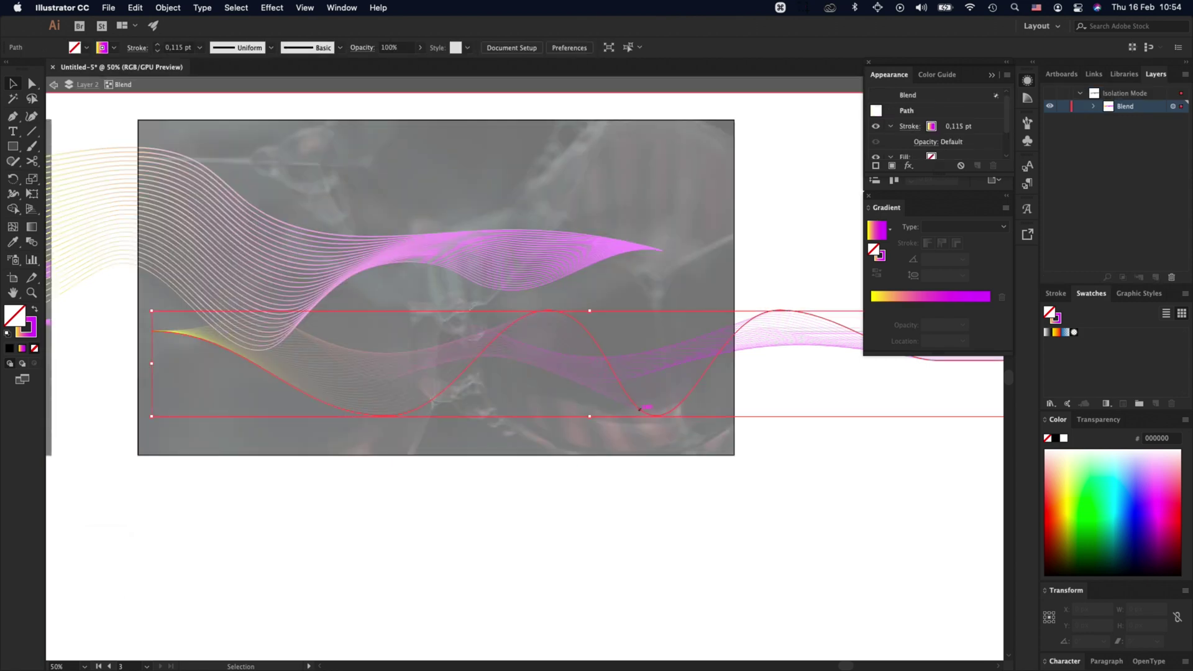
left_click(199, 47)
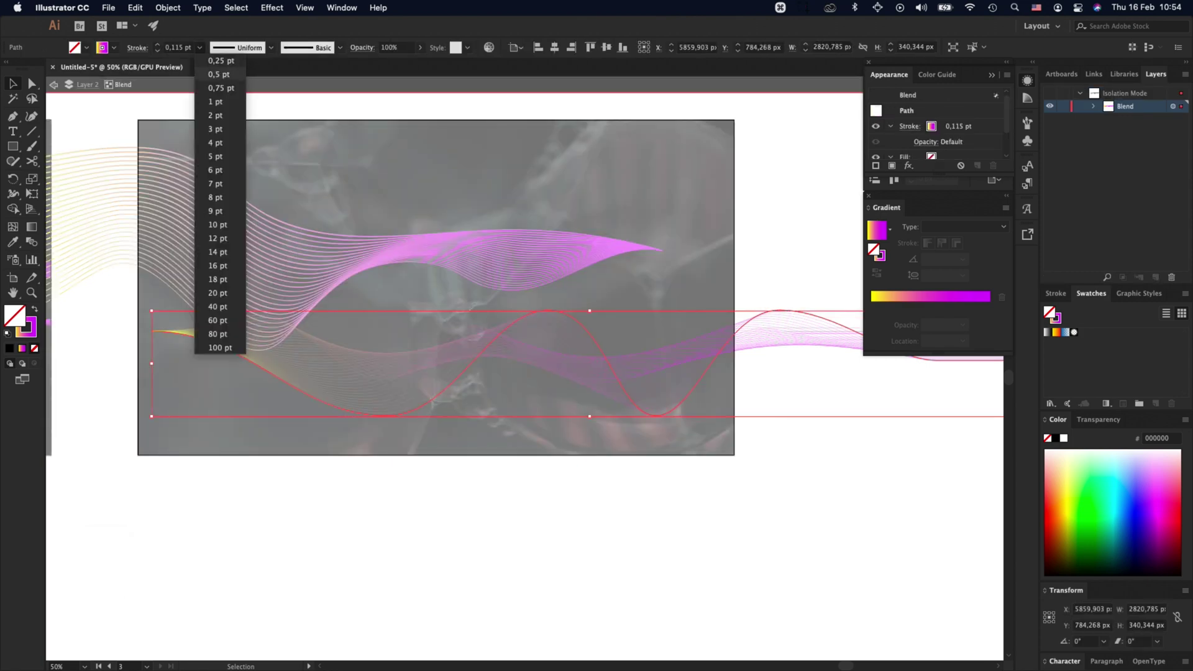
left_click(220, 60)
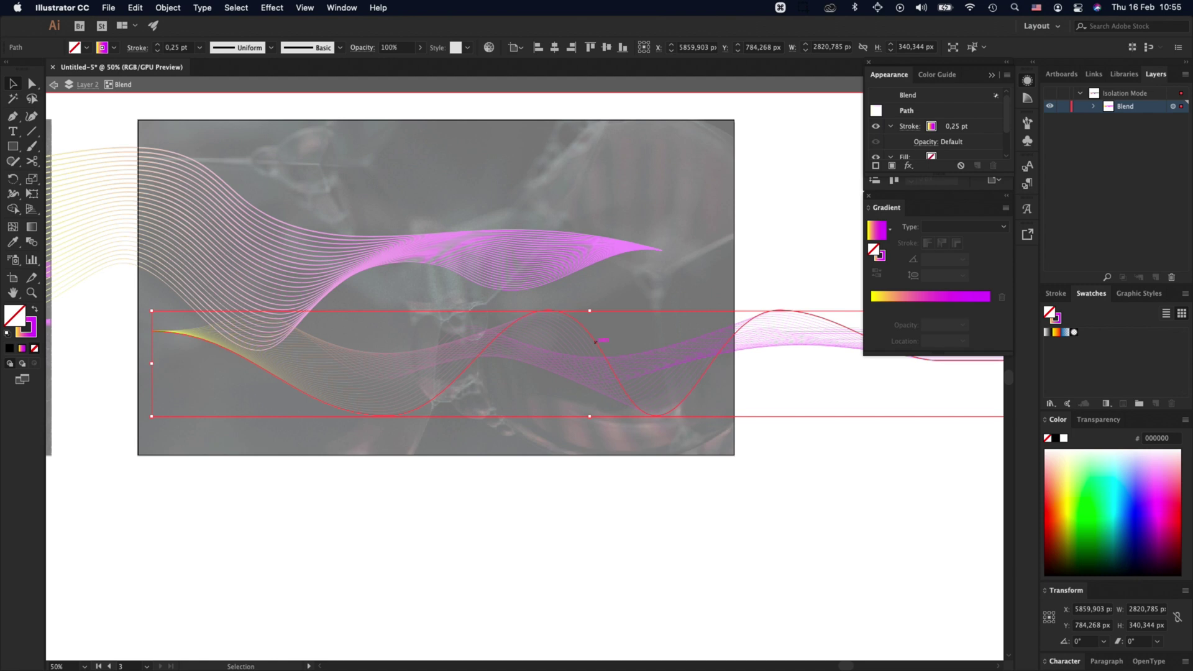
Step: Set the stroke weight of the blend's upper wave path to 0,75 pt and exit isolation mode
left_click(634, 378)
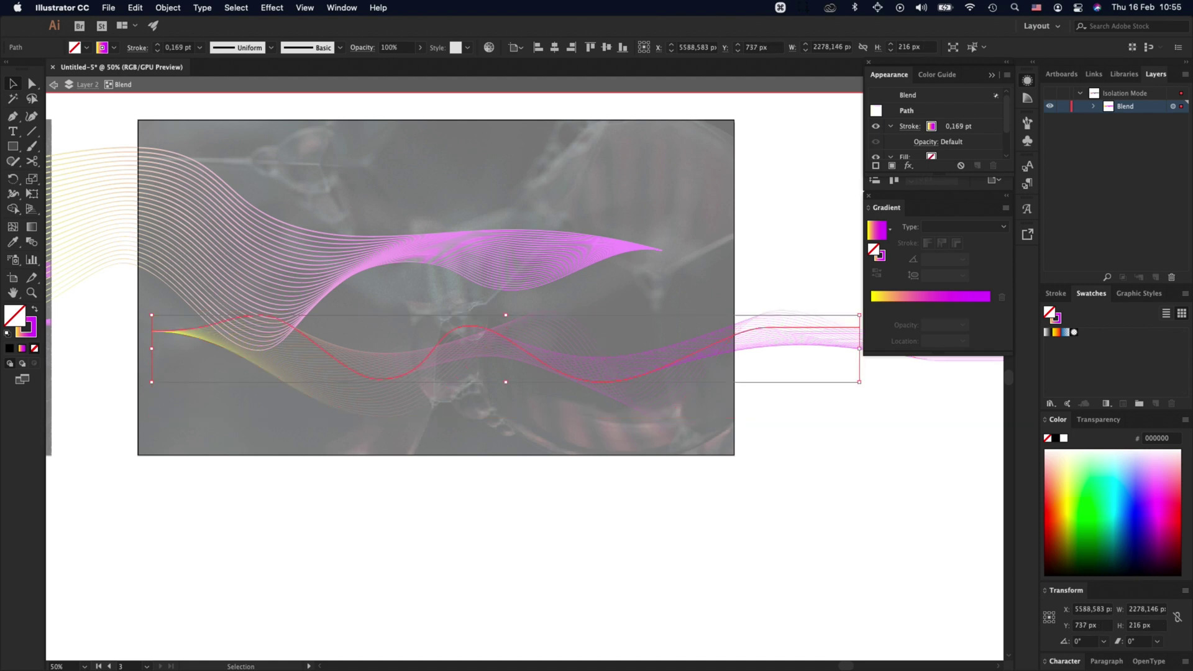
left_click(199, 47)
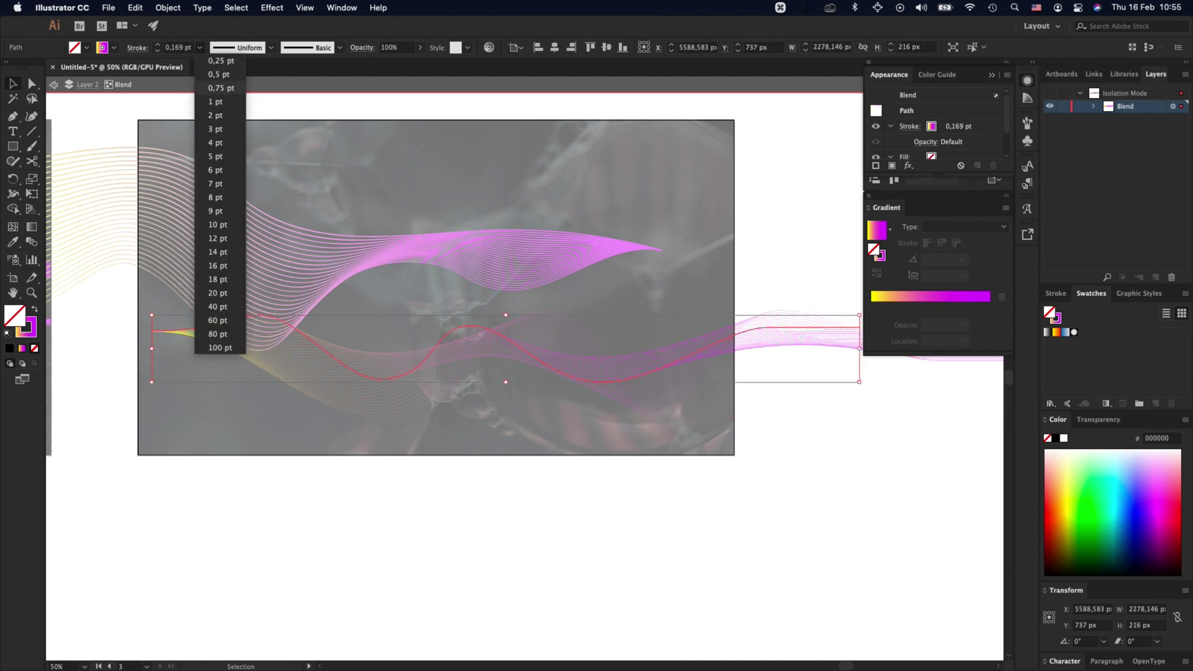
left_click(221, 90)
left_click(497, 516)
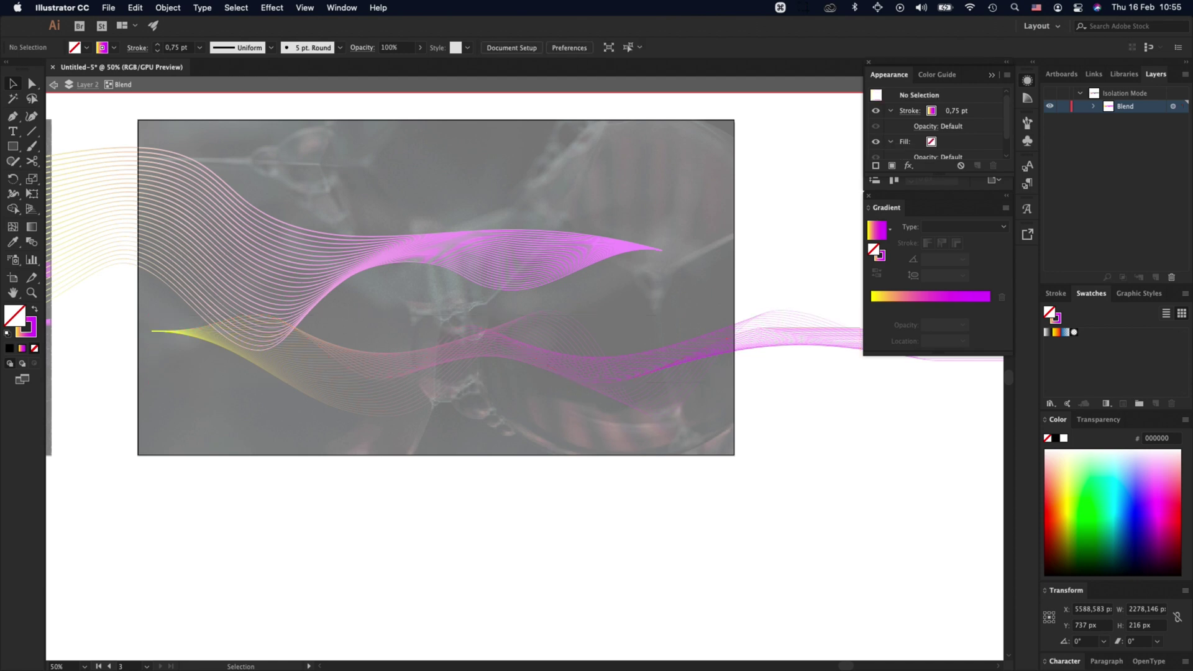
key("Escape")
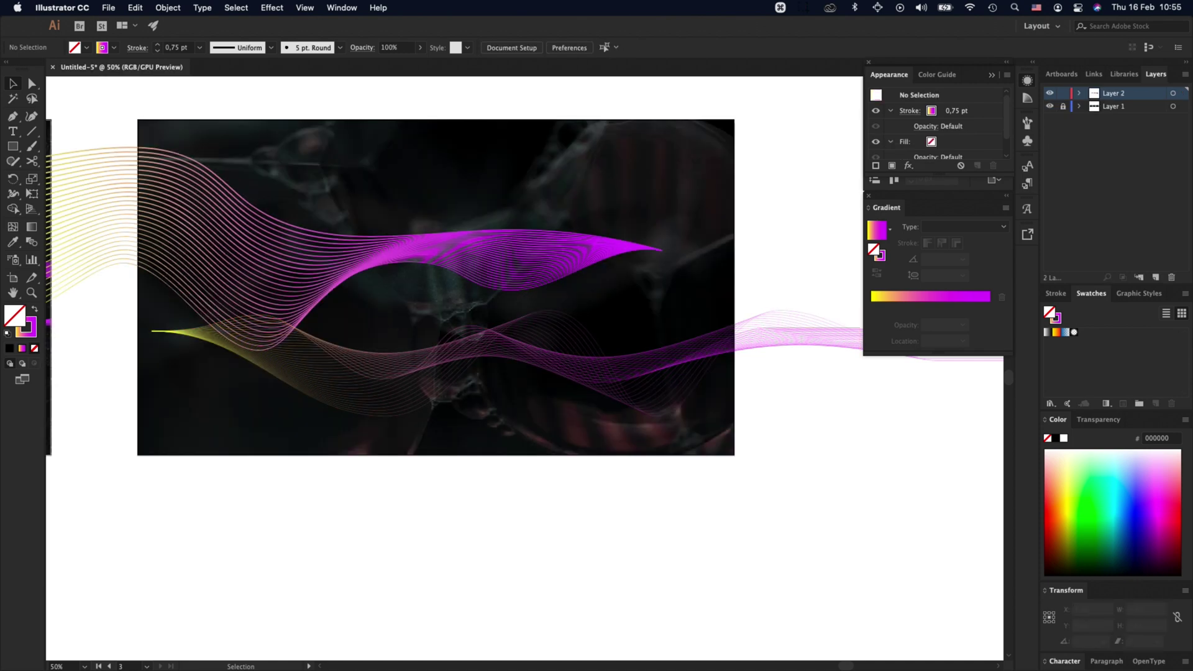
Step: Widen the upper wave blend by extending its right end almost to the third artboard's right edge
key("z")
key("alt")
left_click(219, 297, "alt")
key("z")
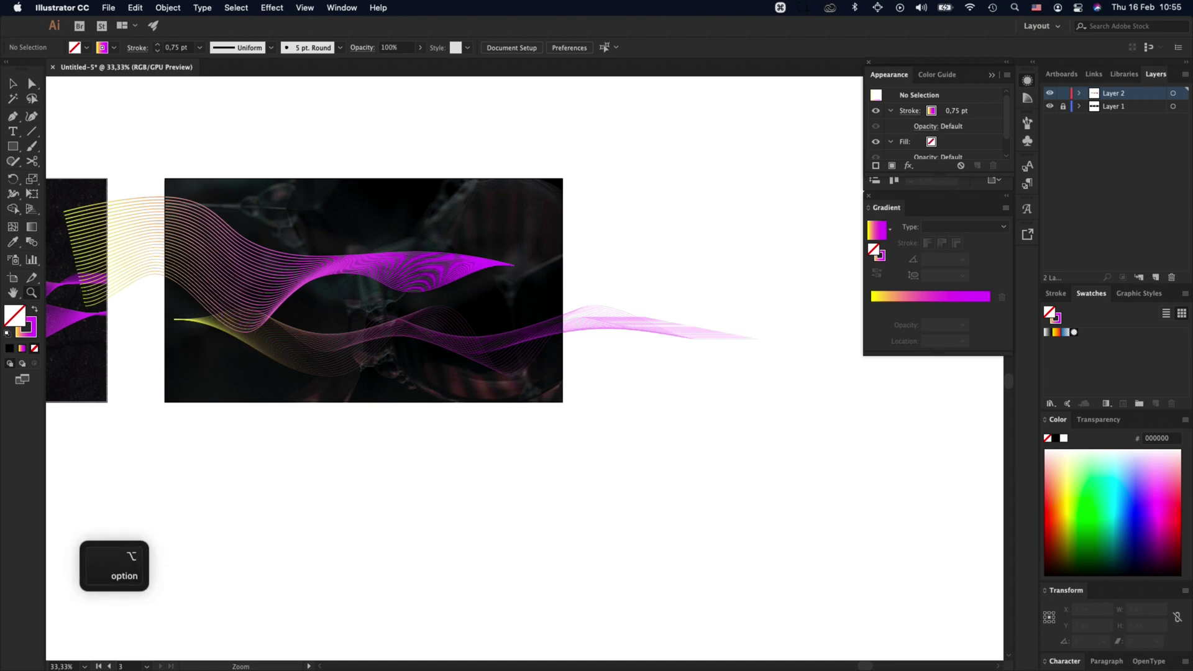
left_click(573, 256, "alt")
key("space")
left_click_drag(573, 256, 613, 346)
key("v")
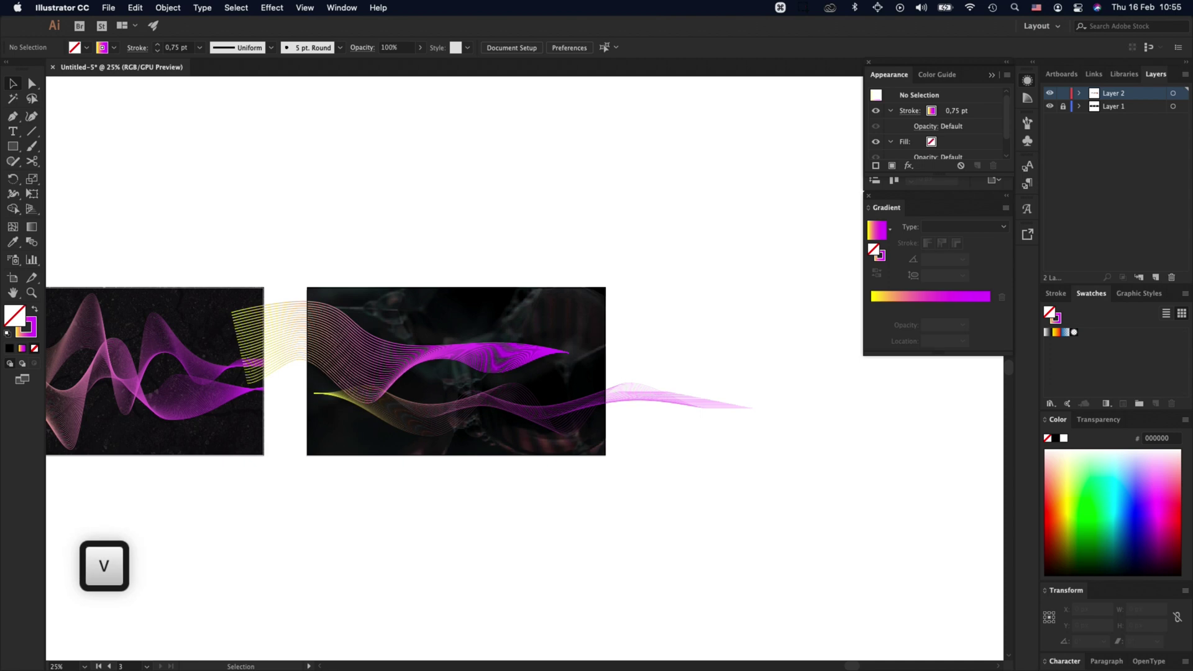
left_click(512, 371)
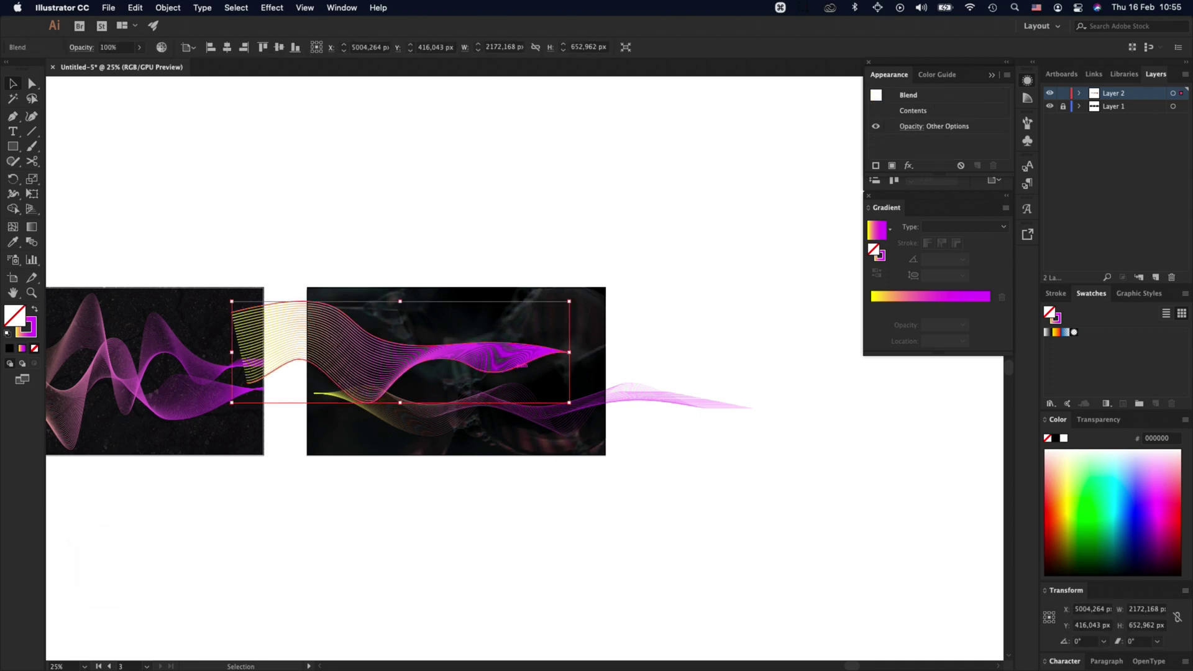
left_click_drag(569, 351, 596, 352)
key("super+shift+a")
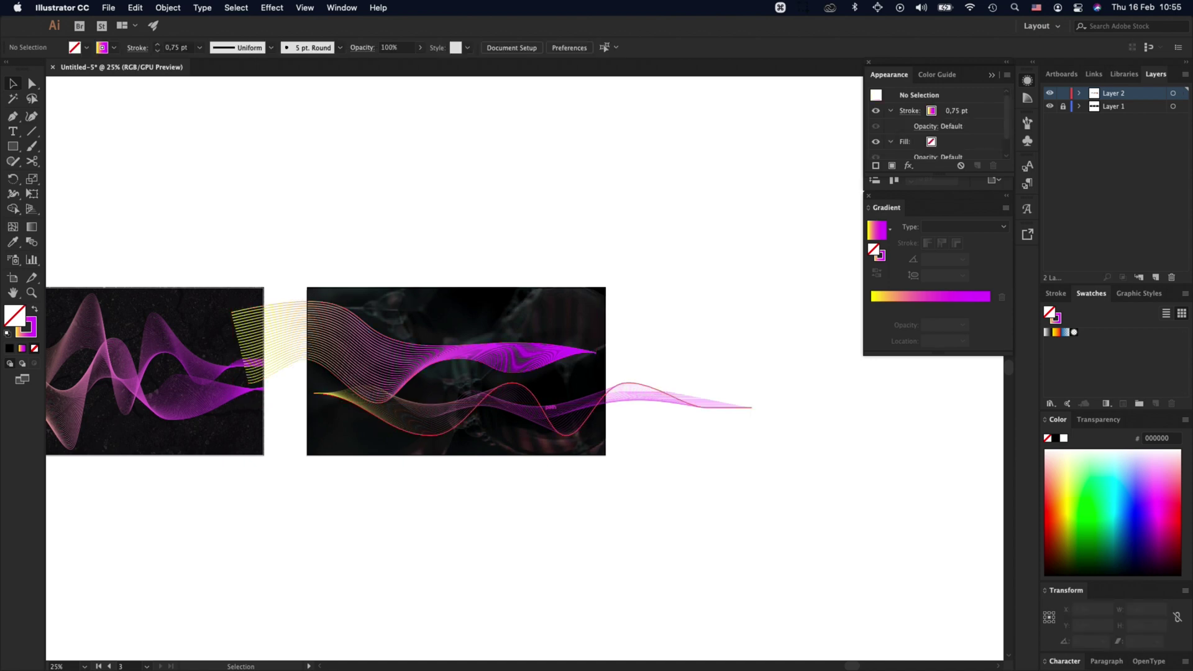
Step: Group the upper and lower wave blends on the third artboard
left_click(538, 415)
left_click(548, 367, "shift")
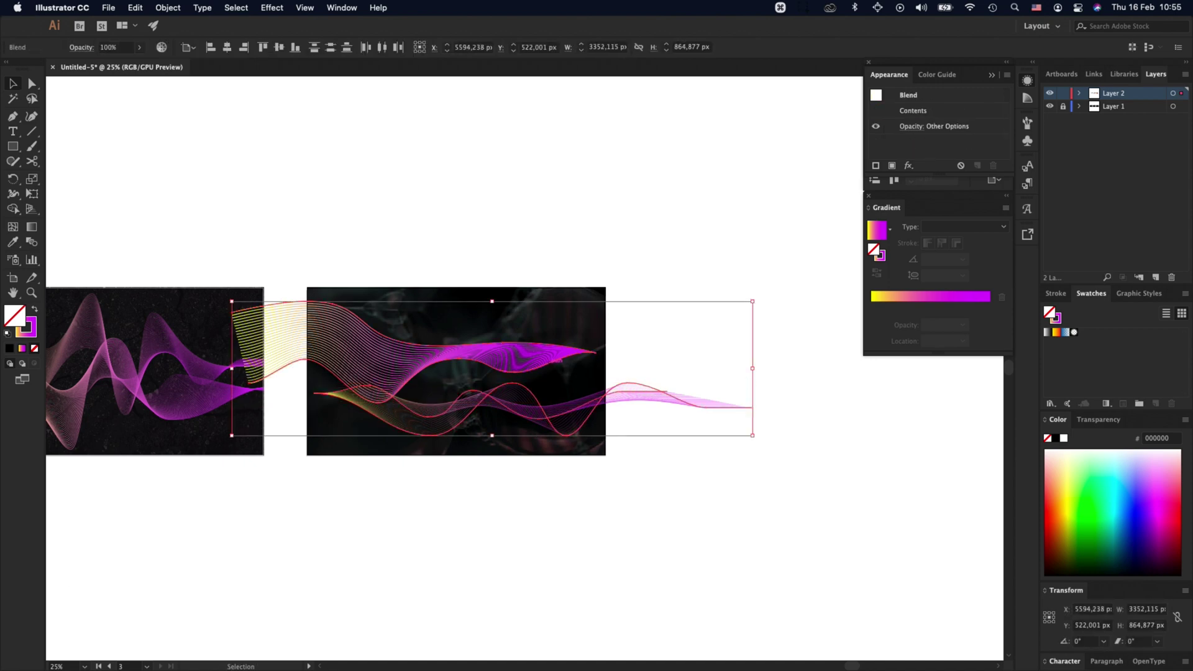
key("super+g")
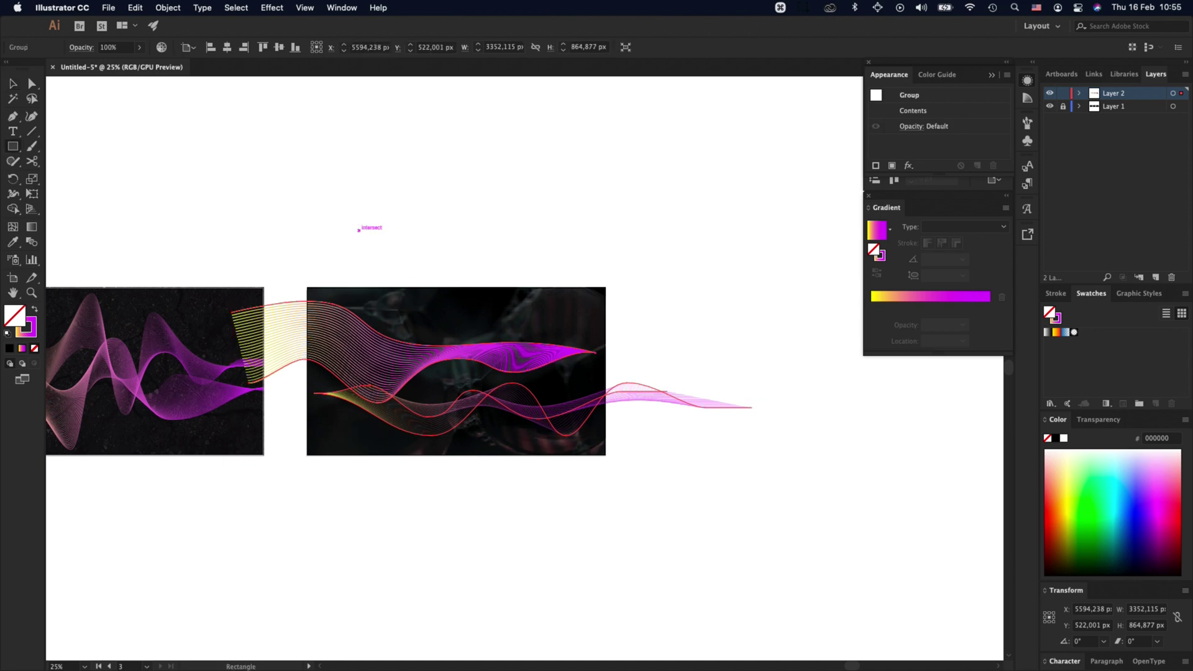
Step: Create a 1920 × 1080 px rectangle and center it horizontally and vertically on the third artboard
left_click(359, 230)
key("Return")
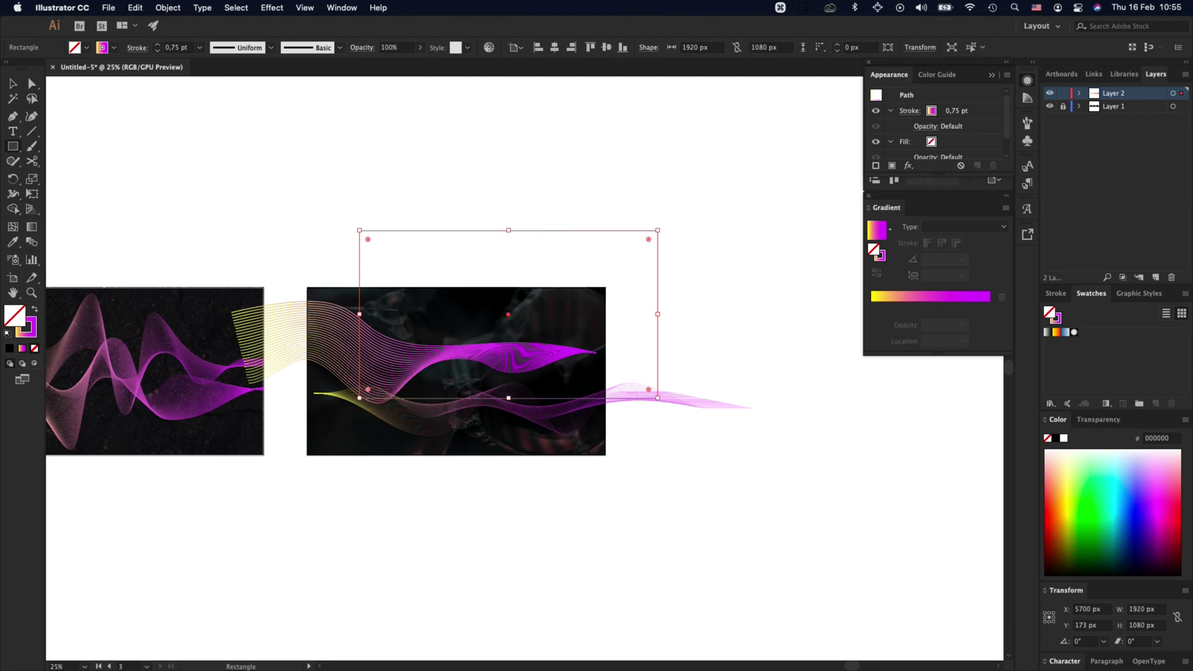
key("v")
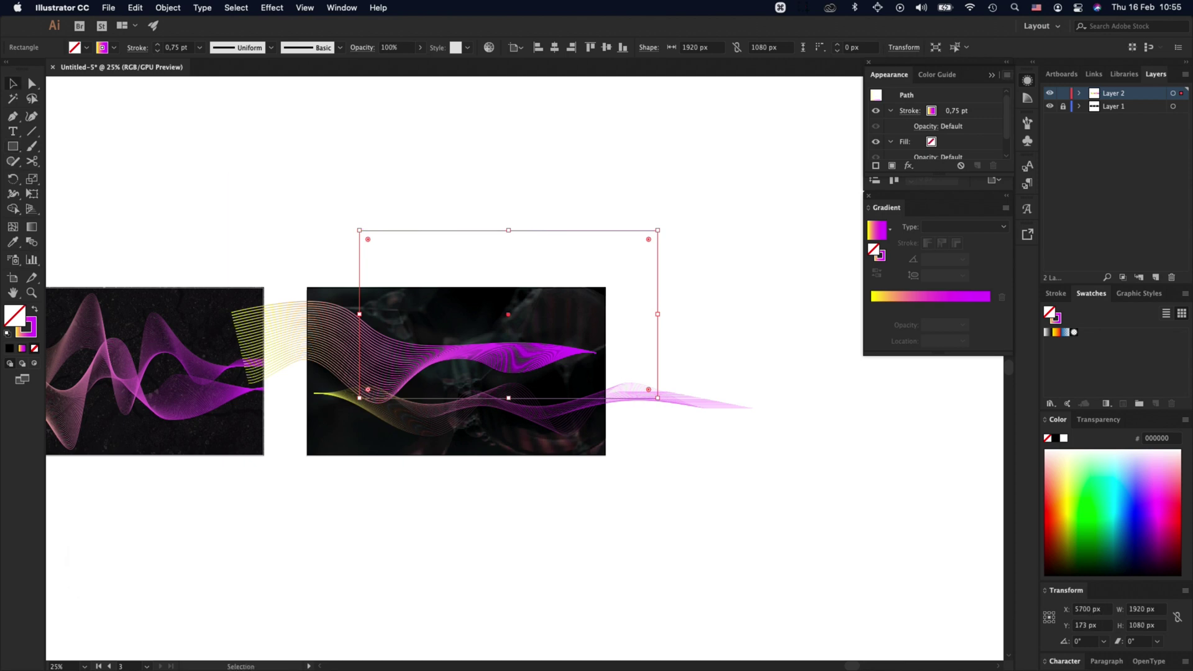
key("shift+F7")
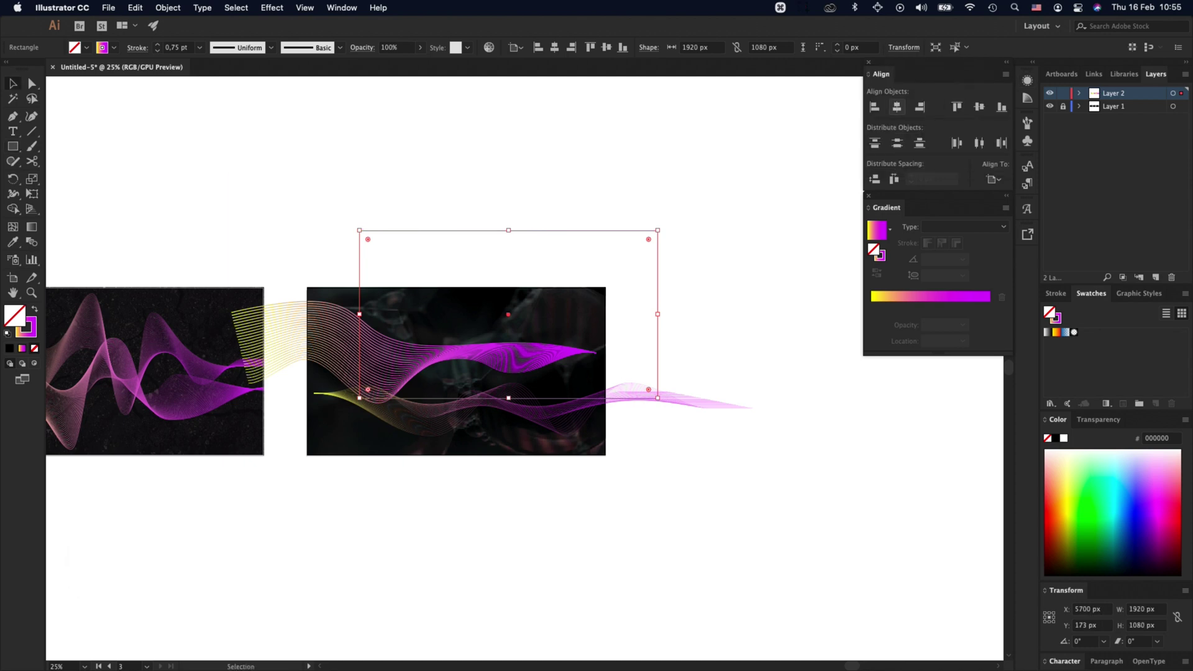
left_click(897, 106)
left_click(980, 106)
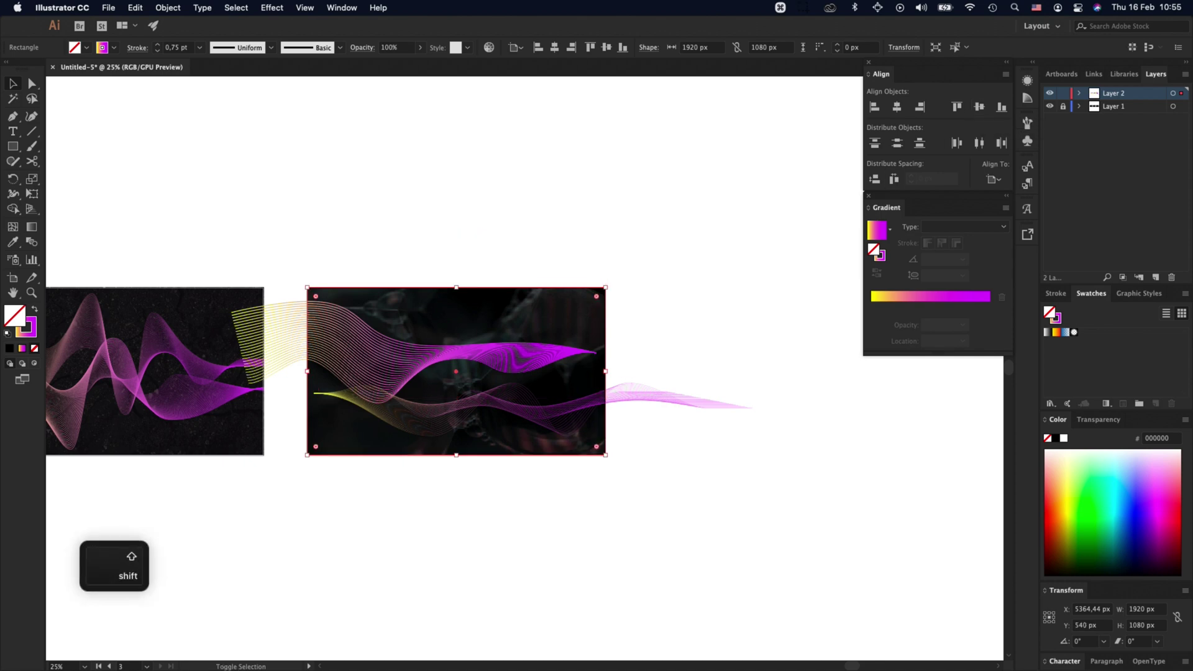
Step: Make a clipping mask from the rectangle and the grouped wave blends, then deselect
left_click(660, 395, "shift")
right_click(660, 396)
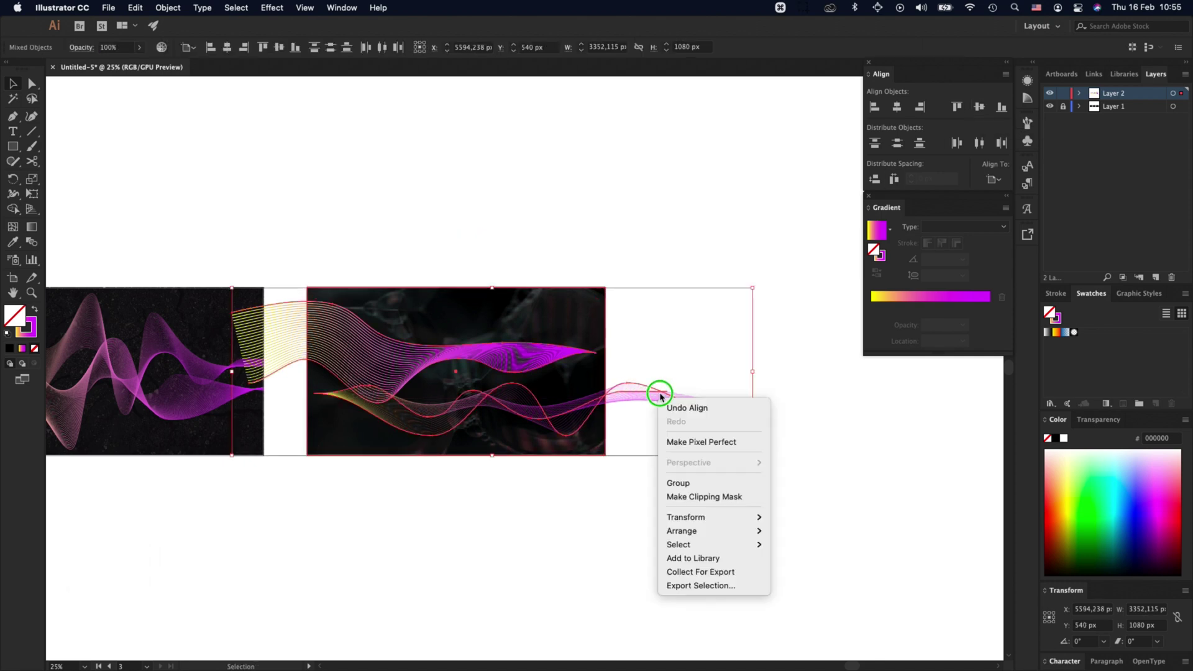
left_click(684, 496)
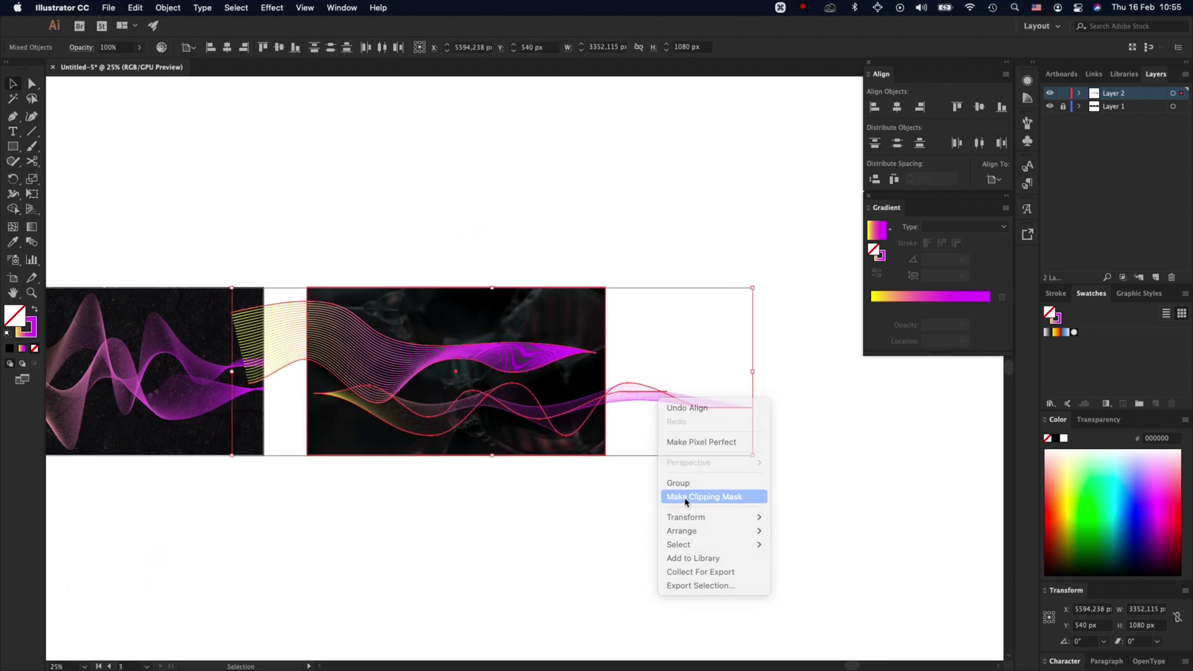
left_click(539, 517)
key("z")
key("alt")
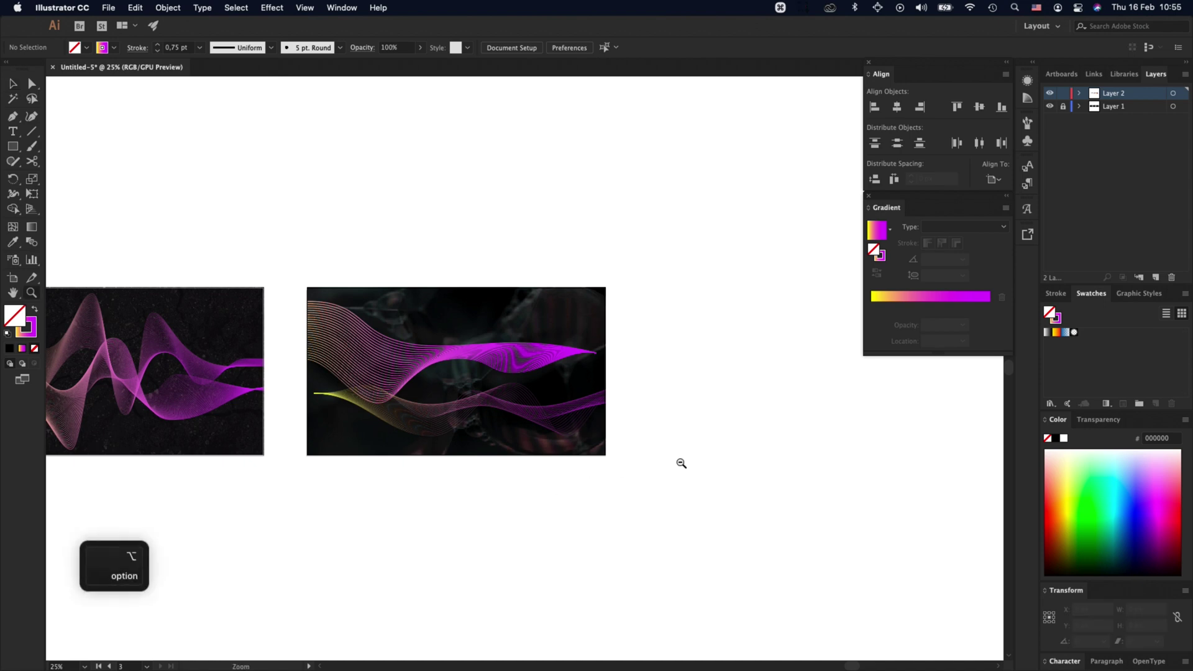
left_click(681, 463, "alt")
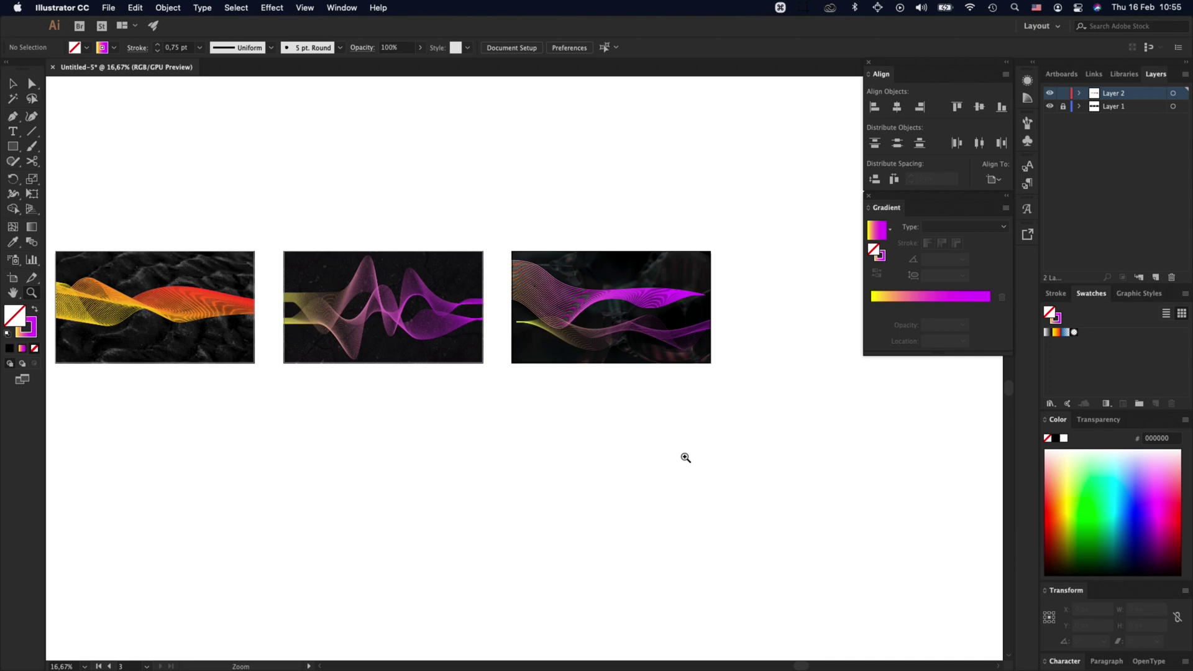
key("space")
left_click_drag(680, 451, 713, 482)
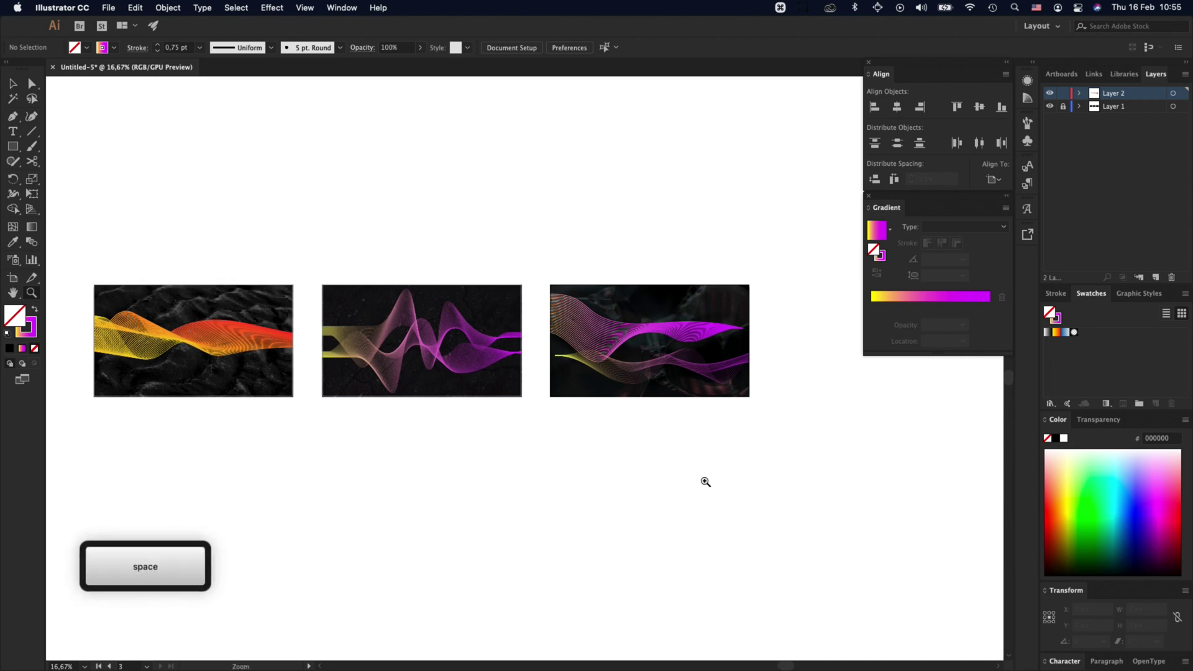